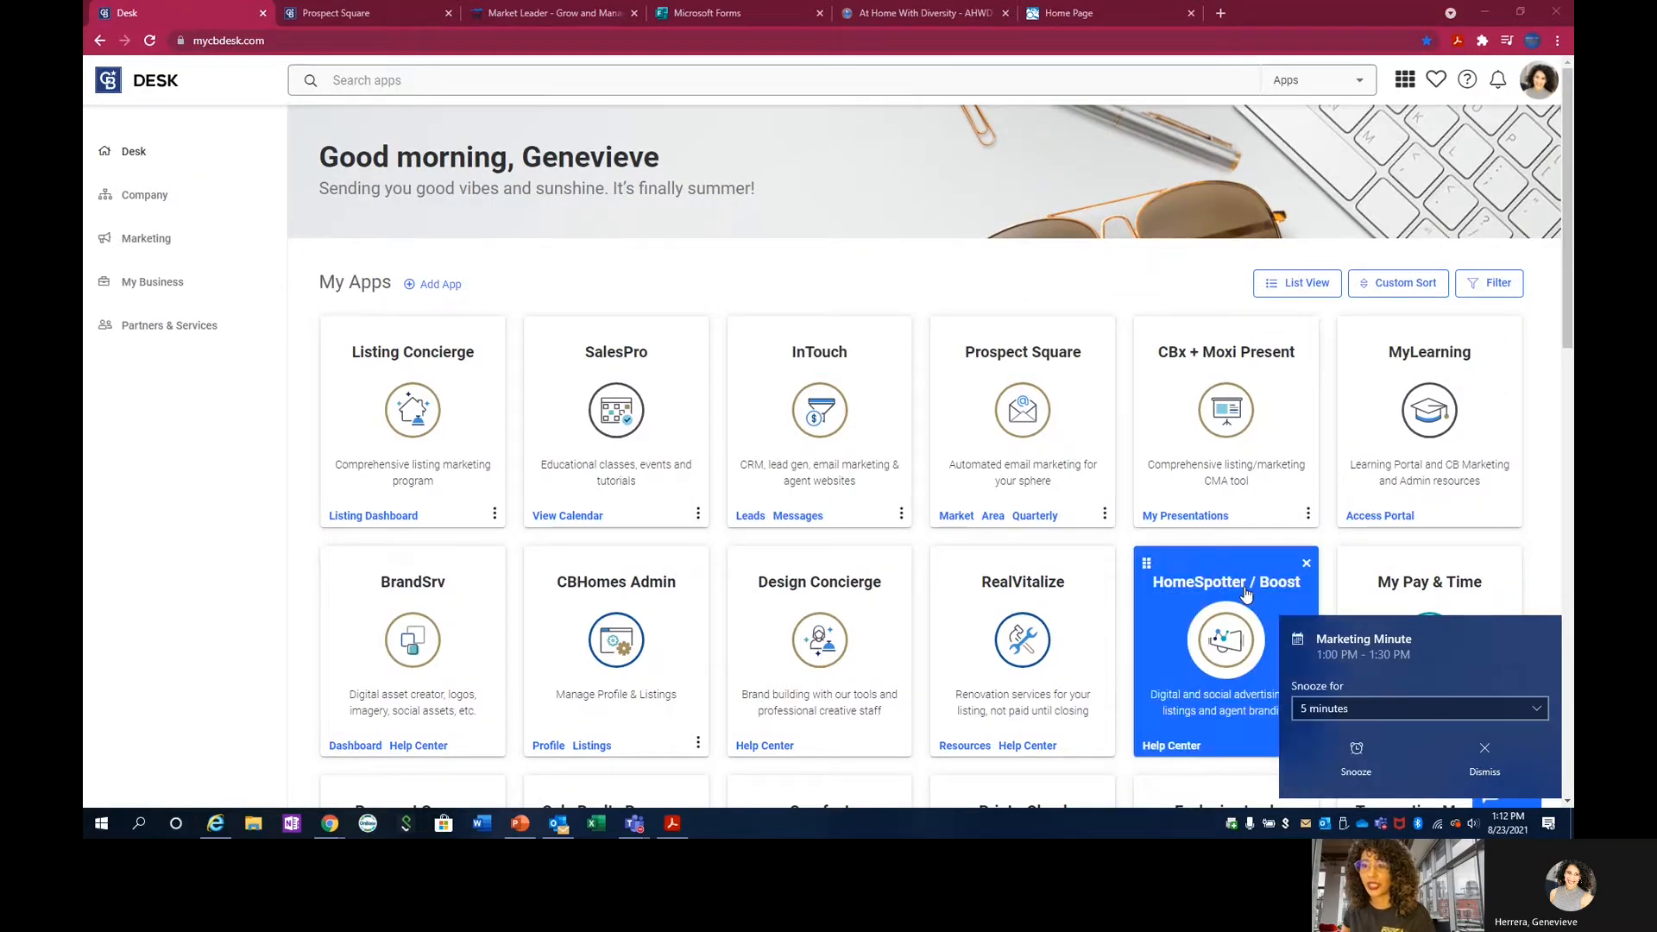
Dismiss the meeting reminder and search the Desk apps for "prospe".
click(1514, 750)
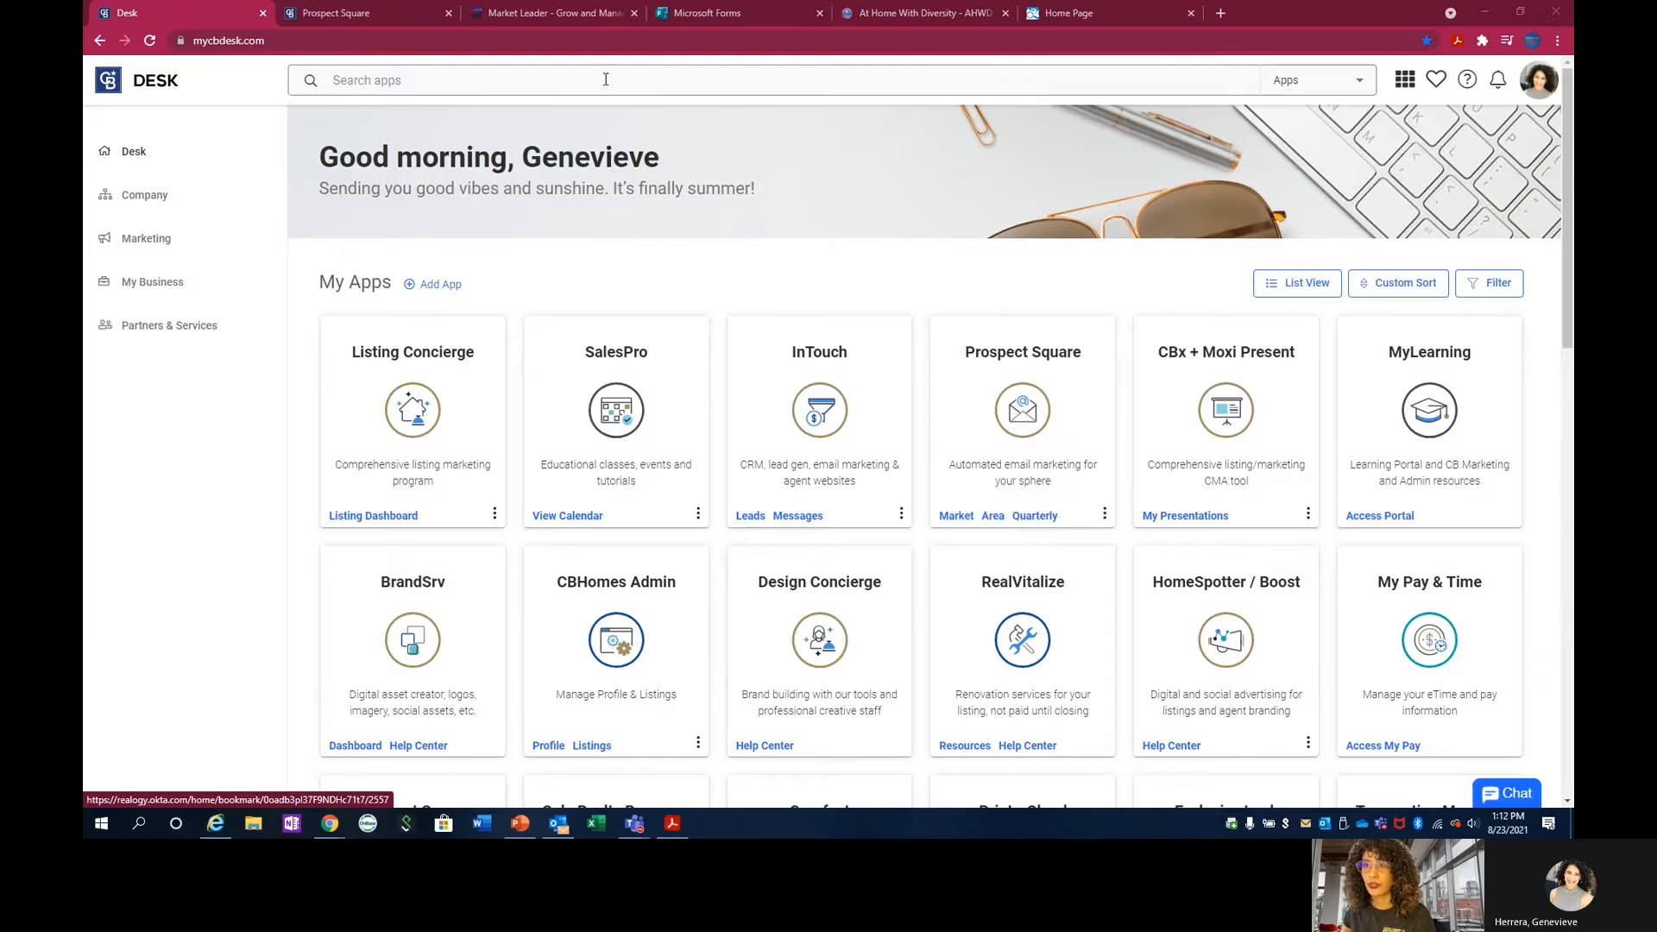
click(1295, 82)
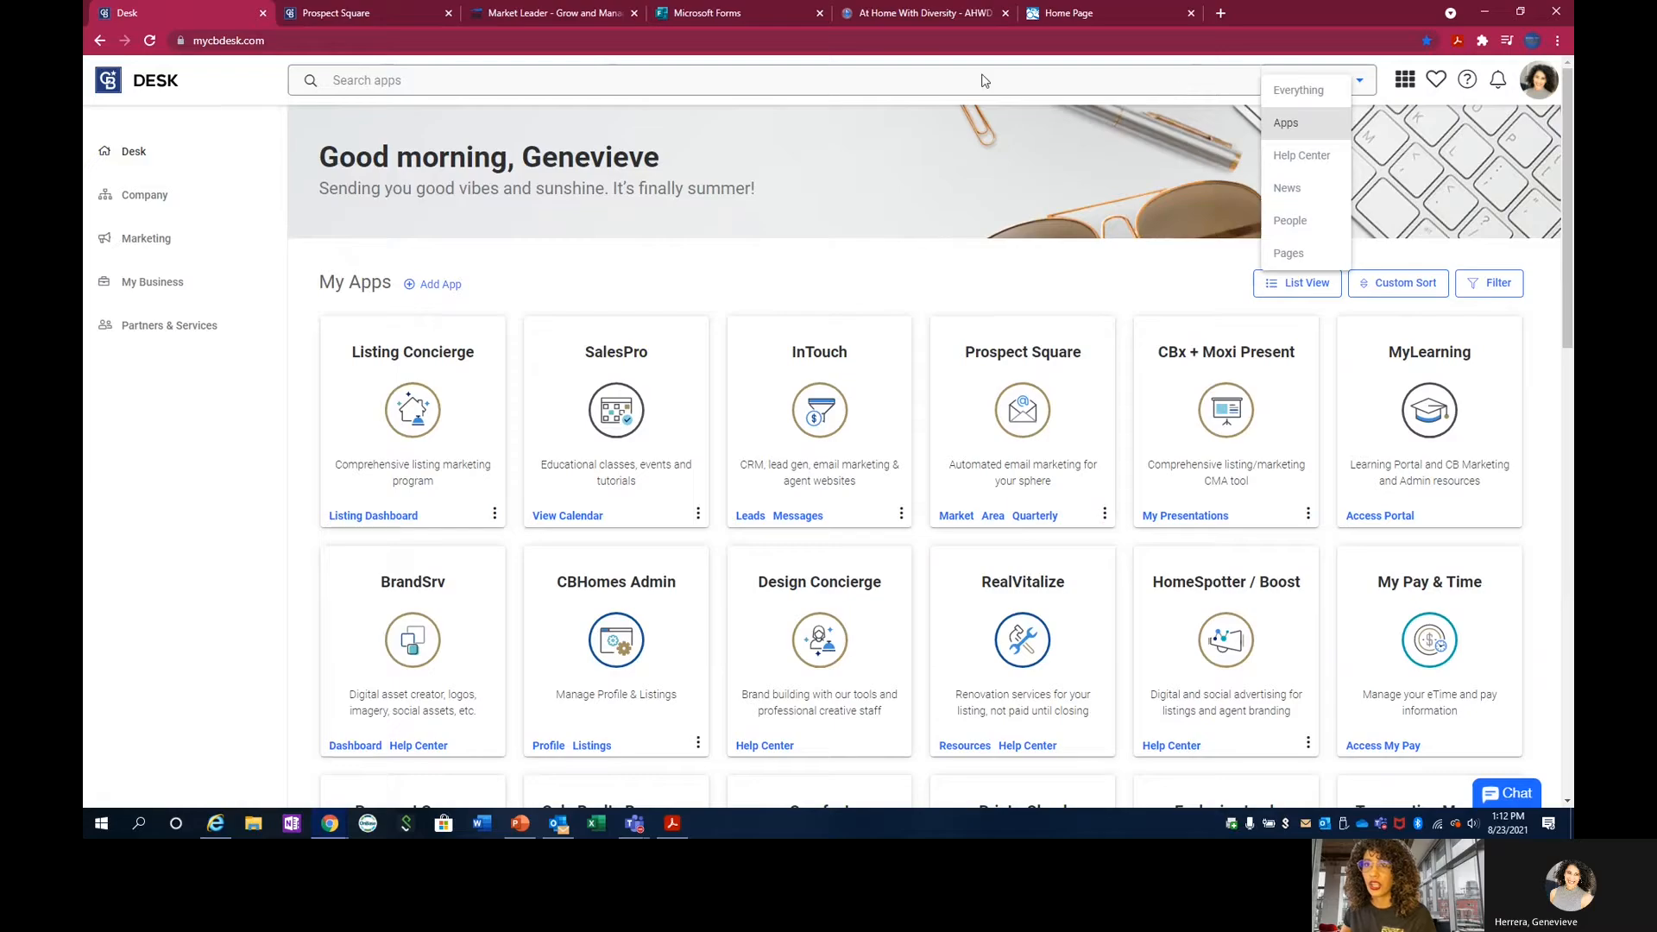
click(1299, 123)
click(879, 80)
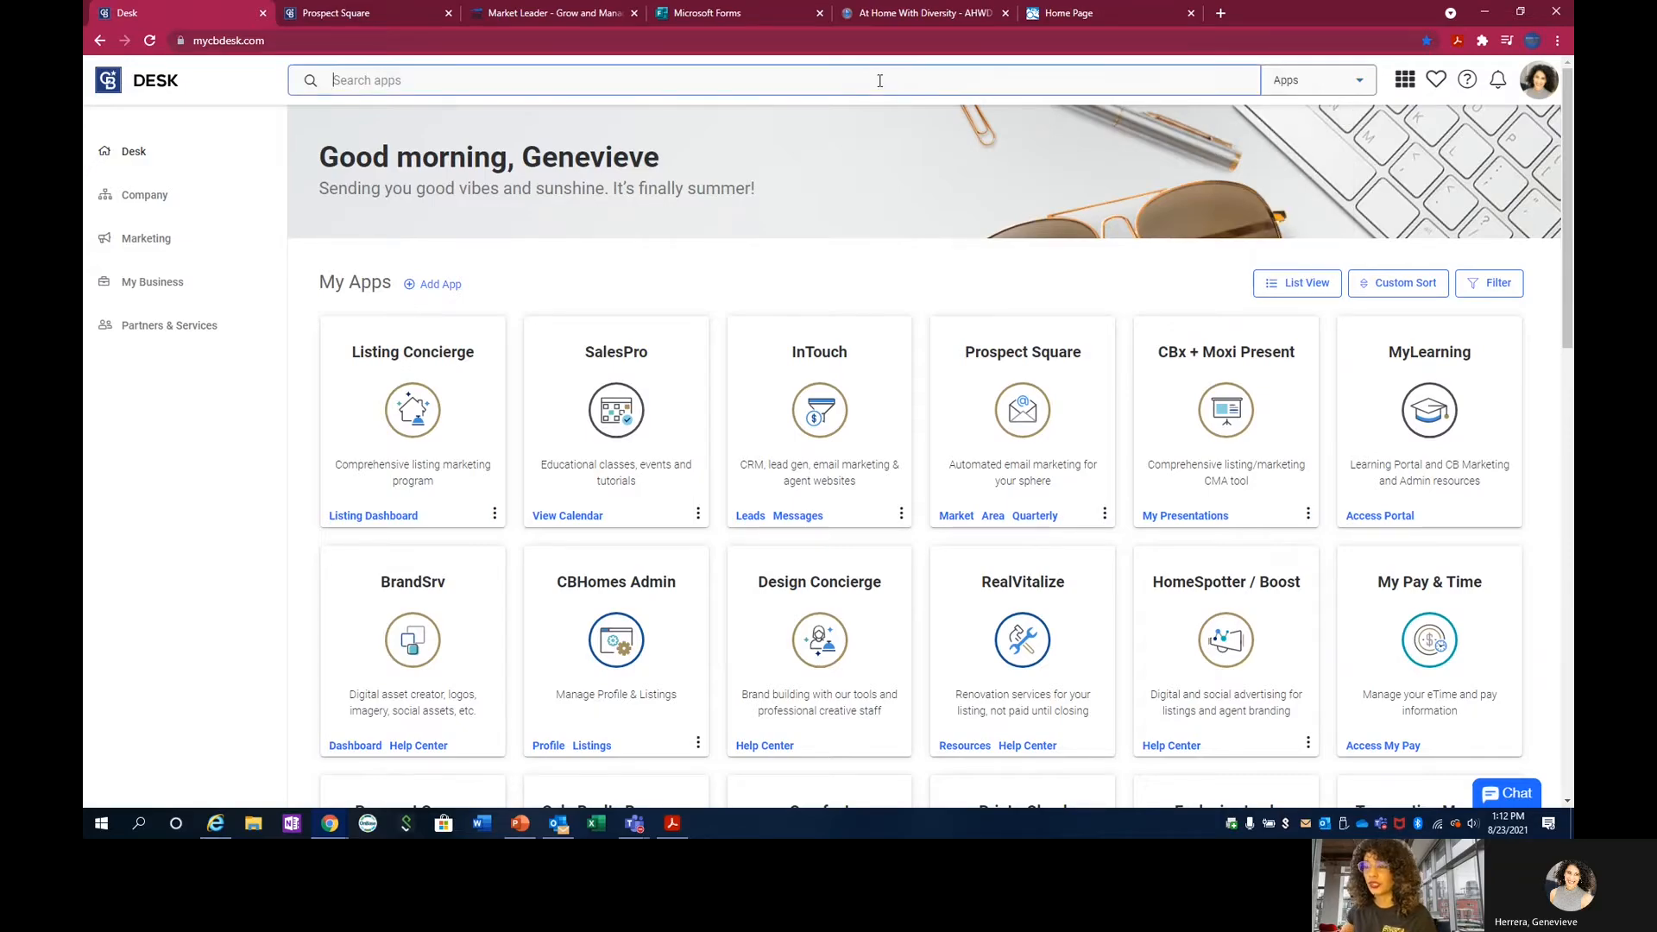
text(pr)
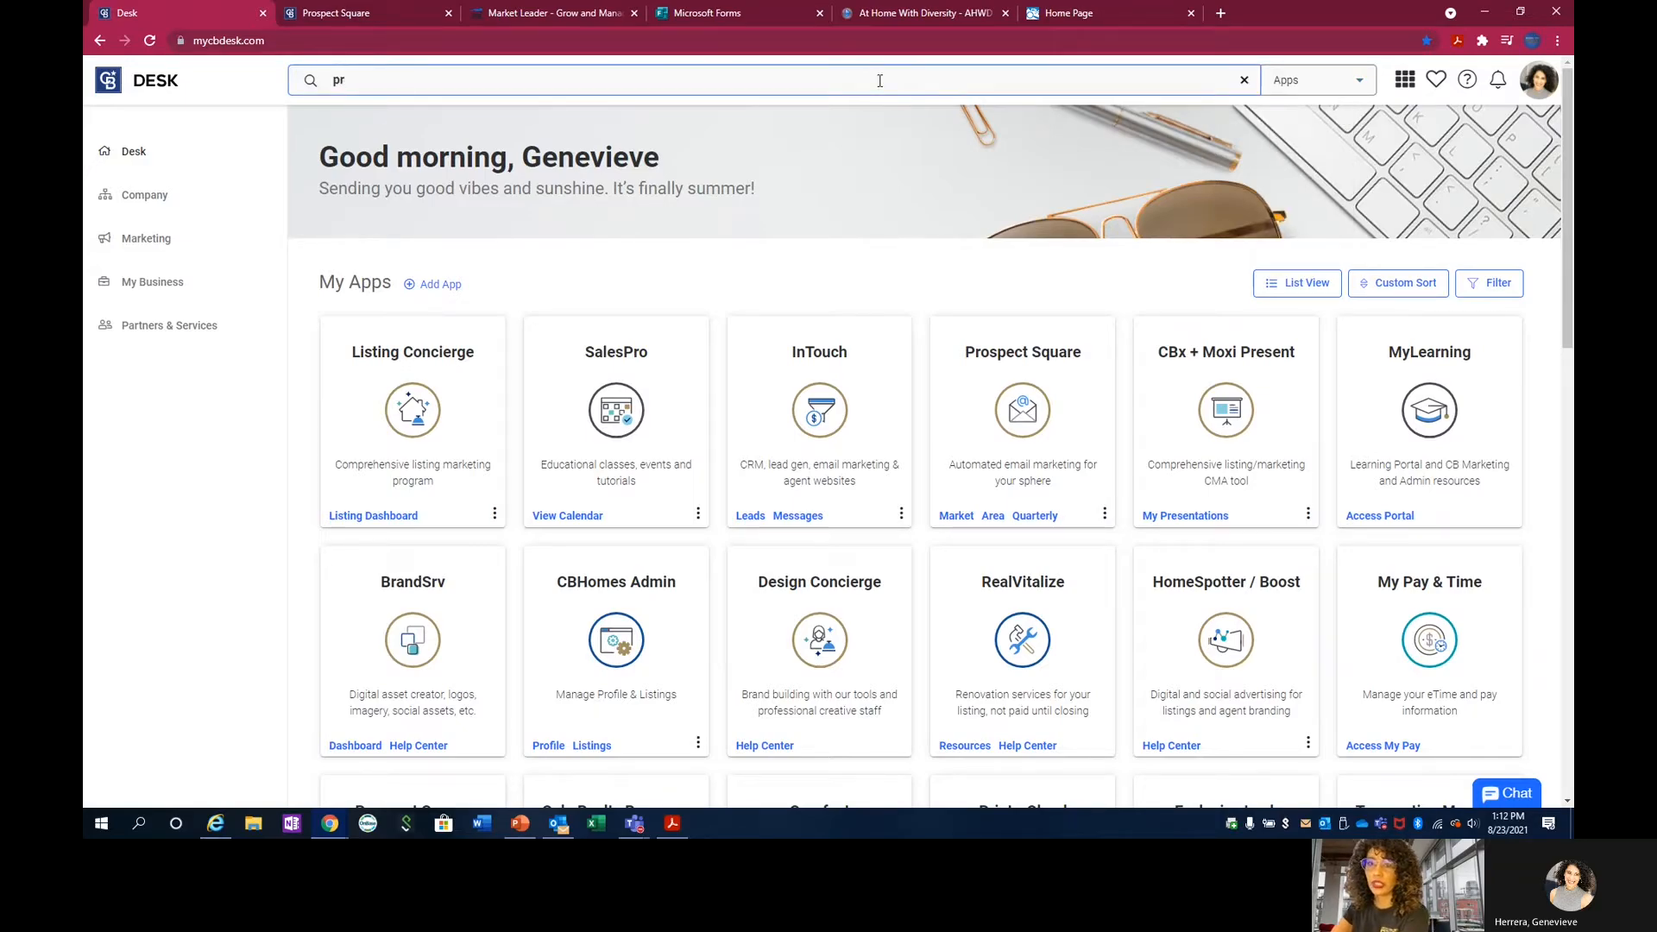
text(odyt)
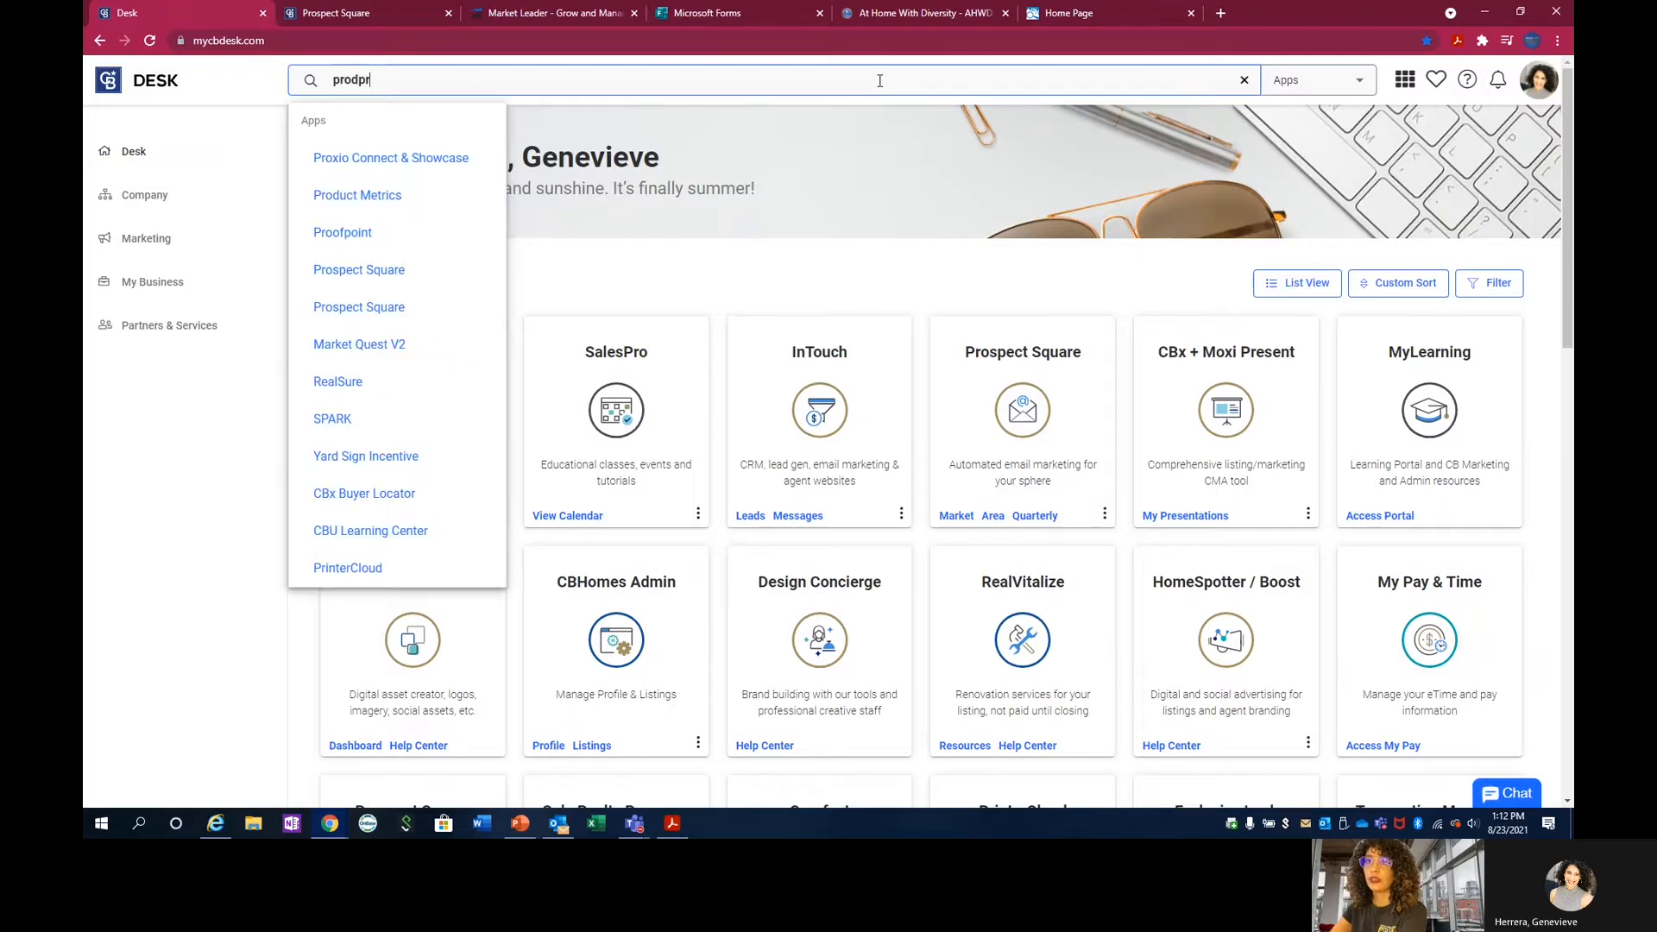
key(BackSpace)
key(BackSpace)
key(BackSpace)
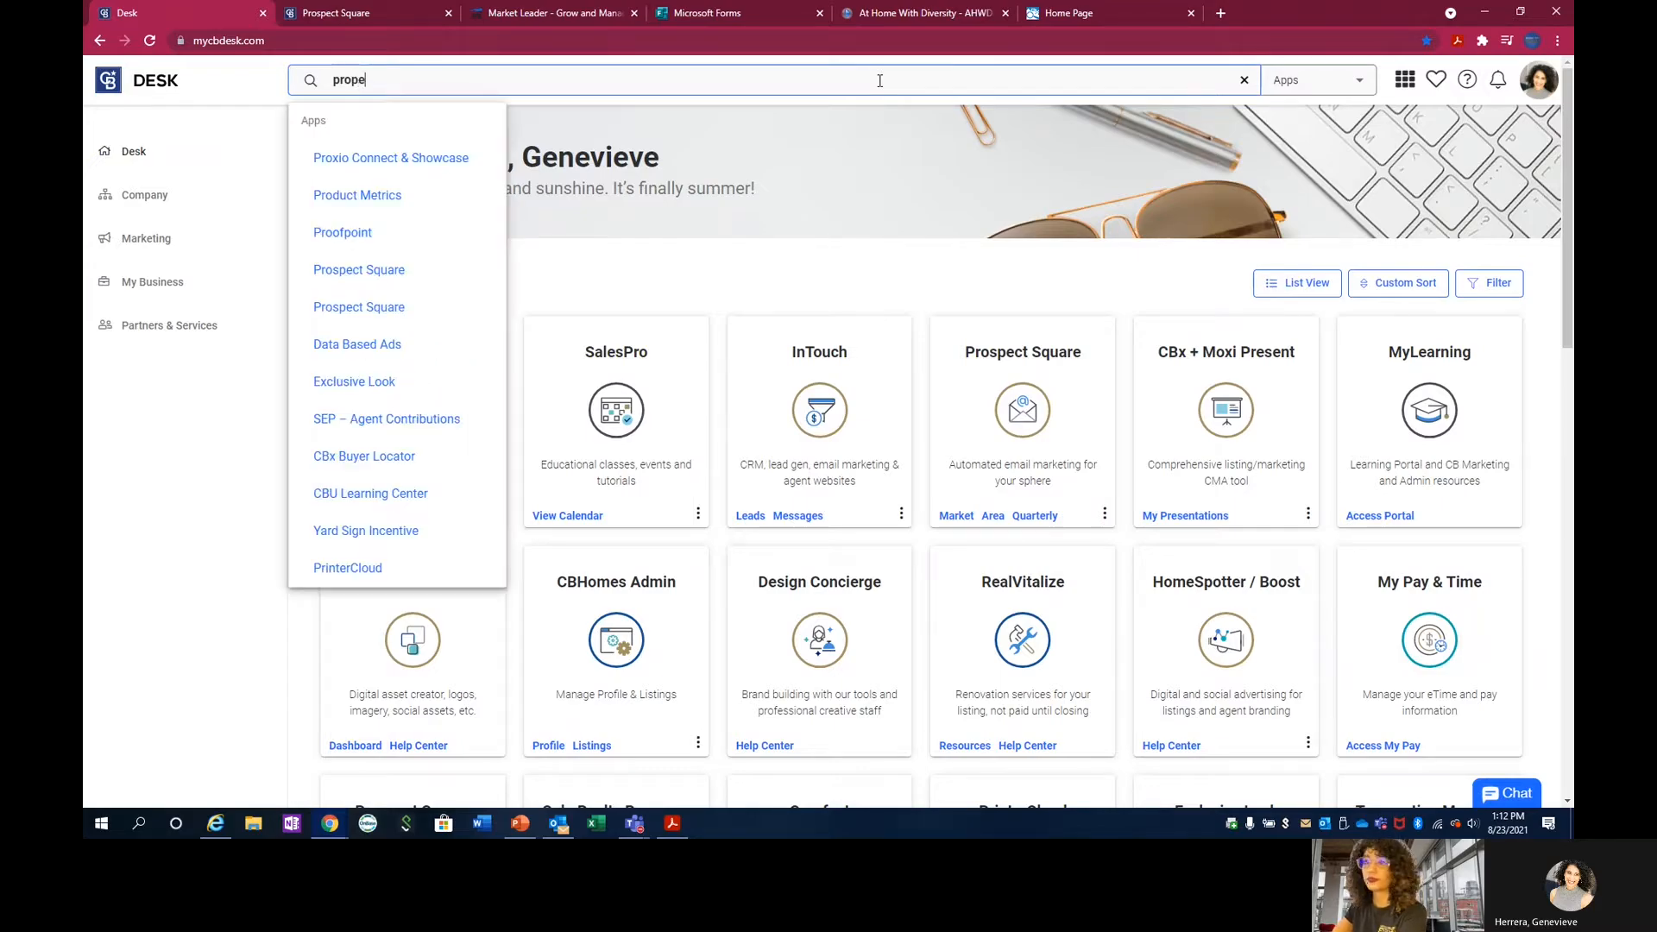
text(pe==)
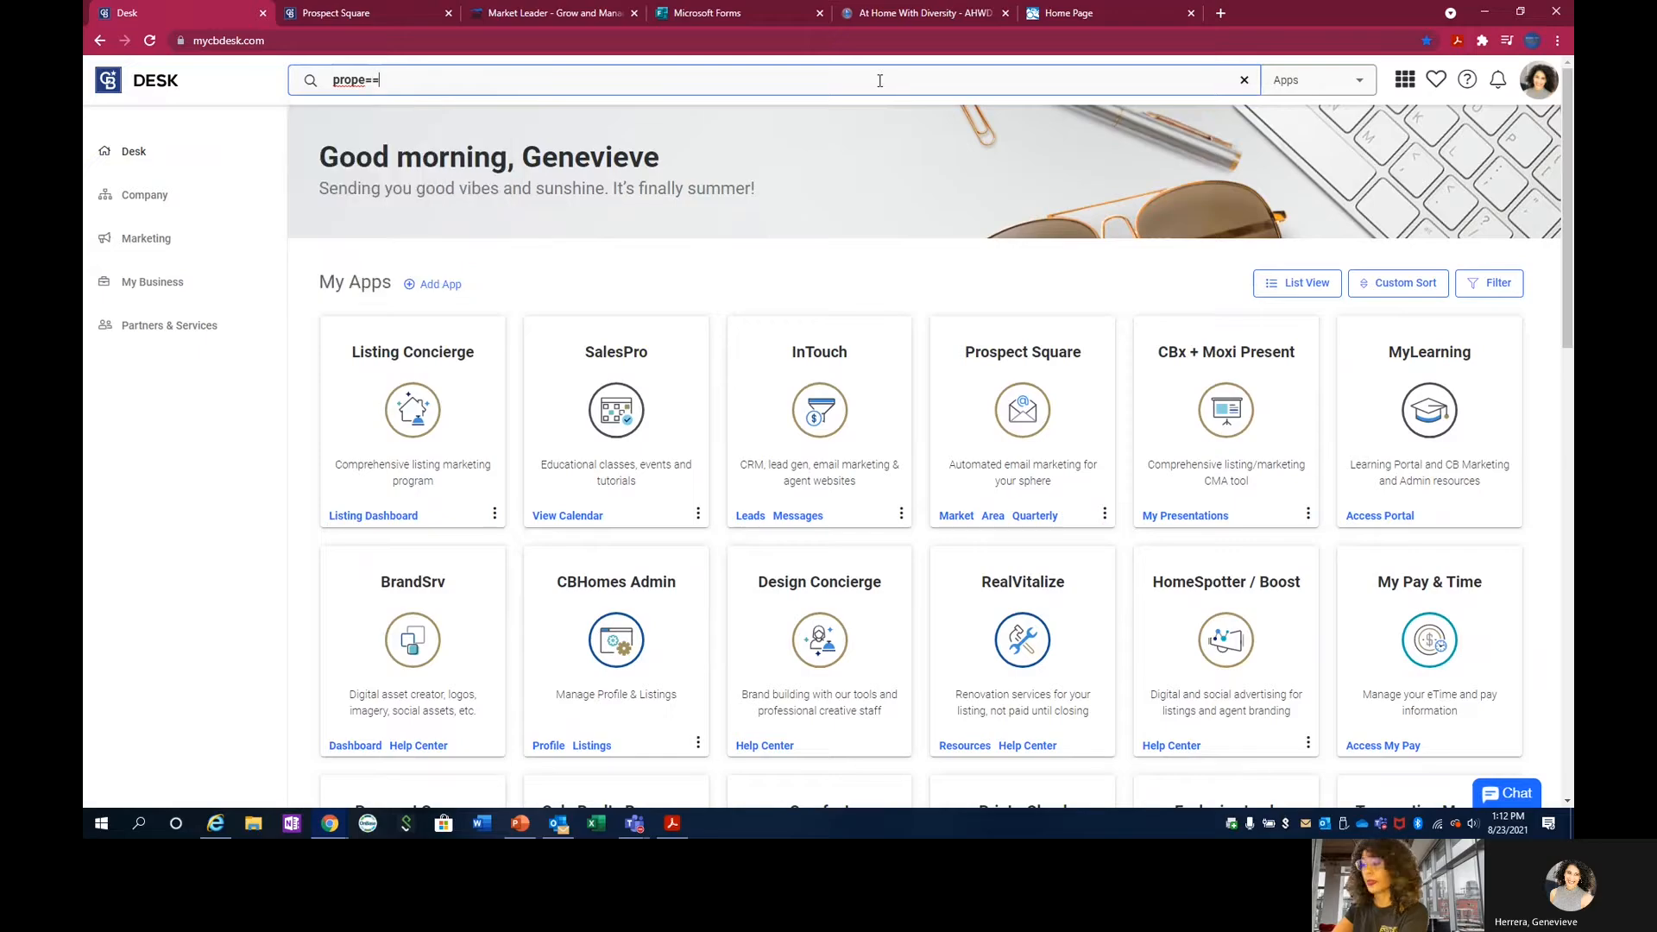
key(BackSpace)
key(BackSpace)
key(BackSpace)
key(BackSpace)
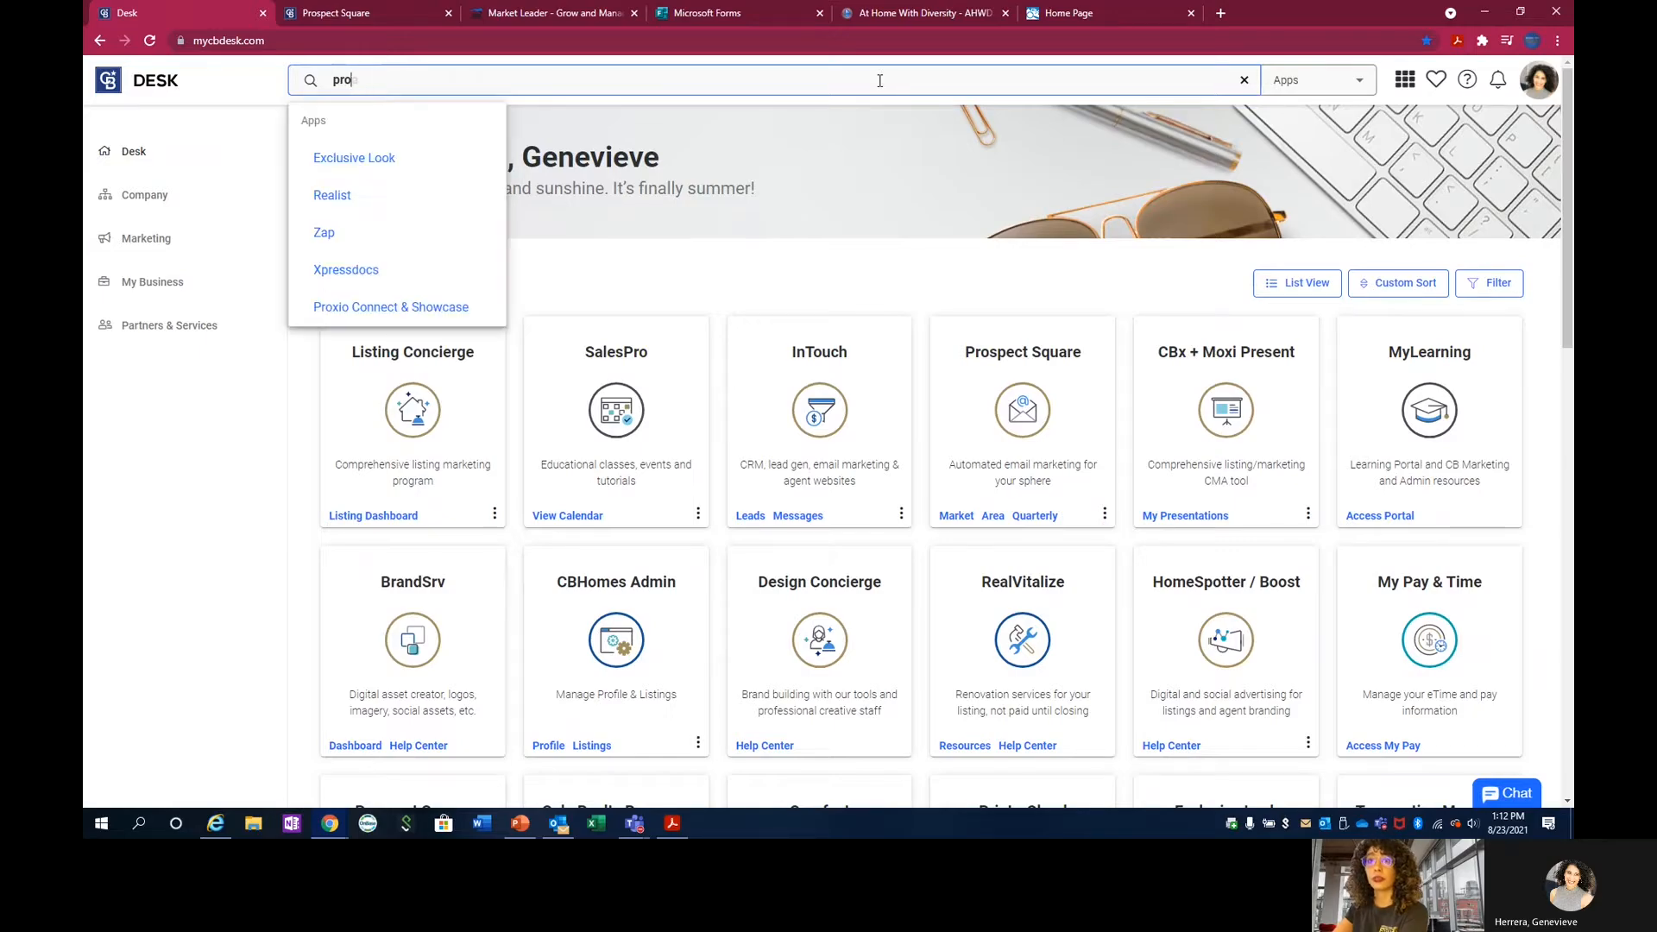
text(spe)
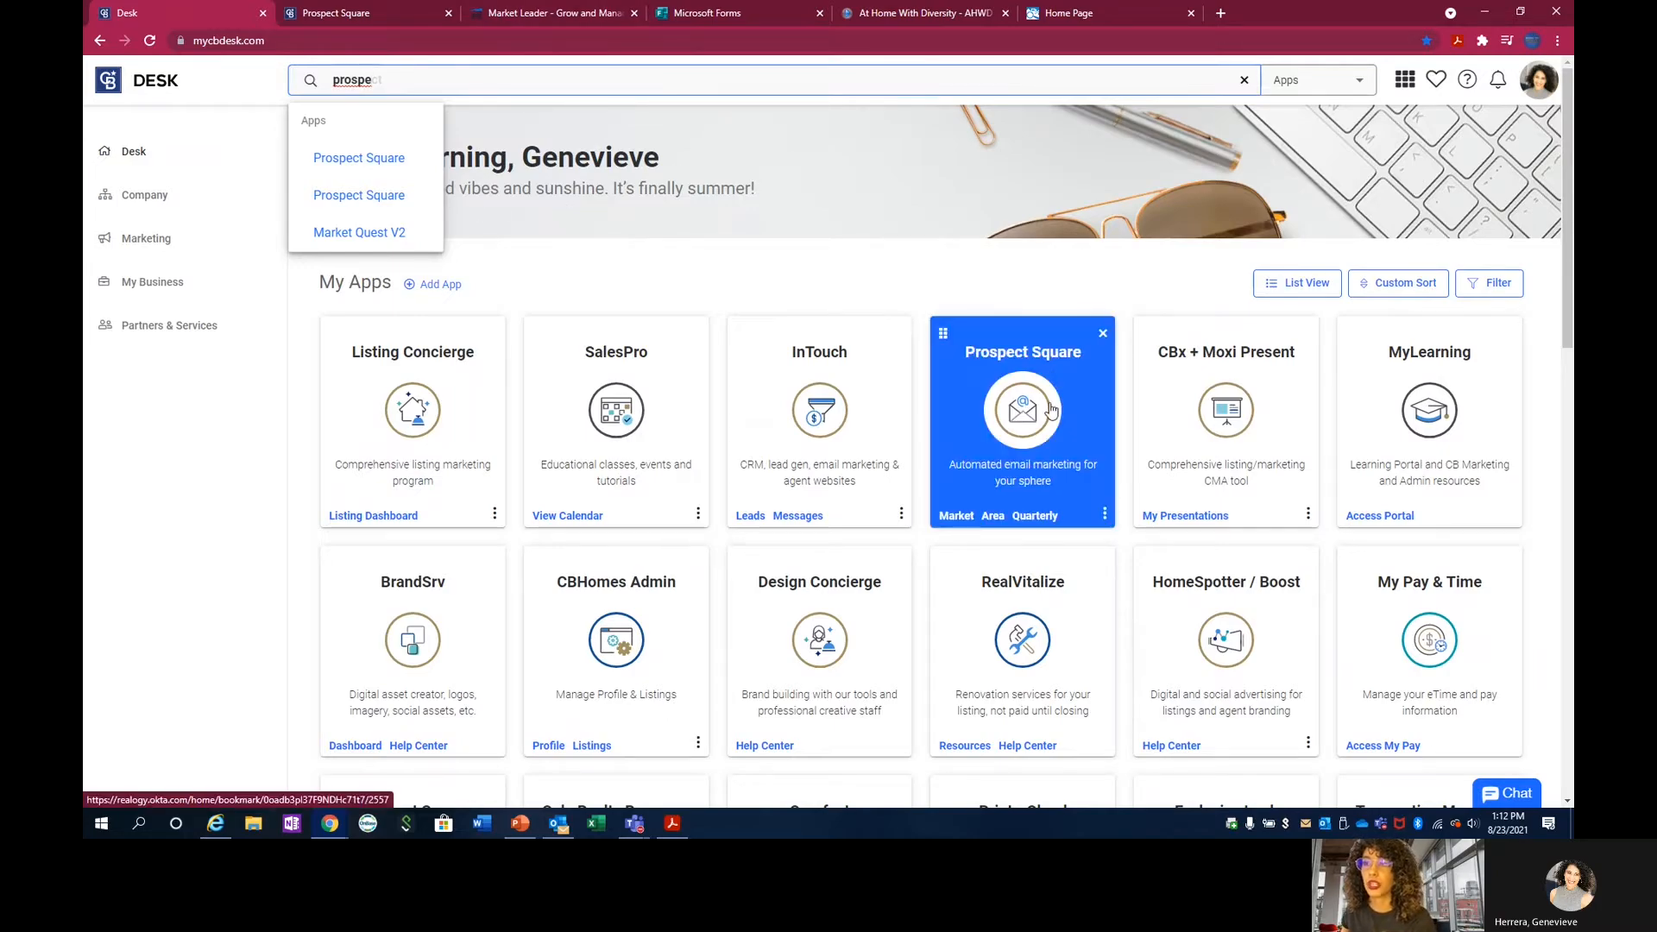
Switch to Prospect Square, go to the area reports and start a new area report named Pacific Grove.
click(392, 7)
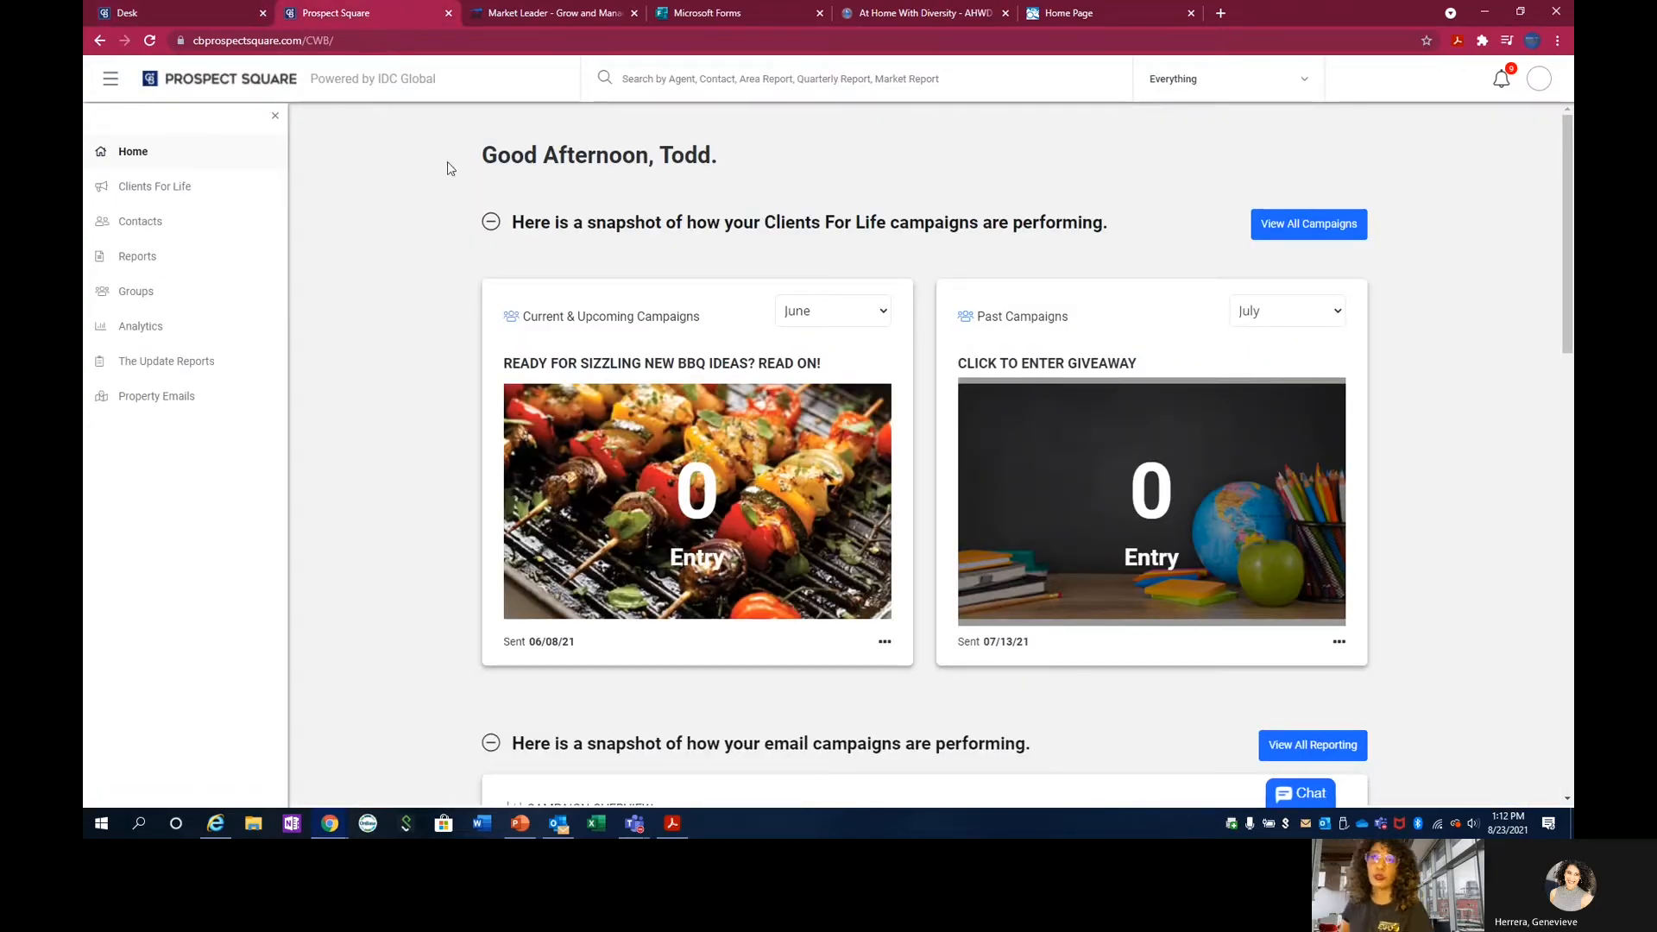
click(138, 260)
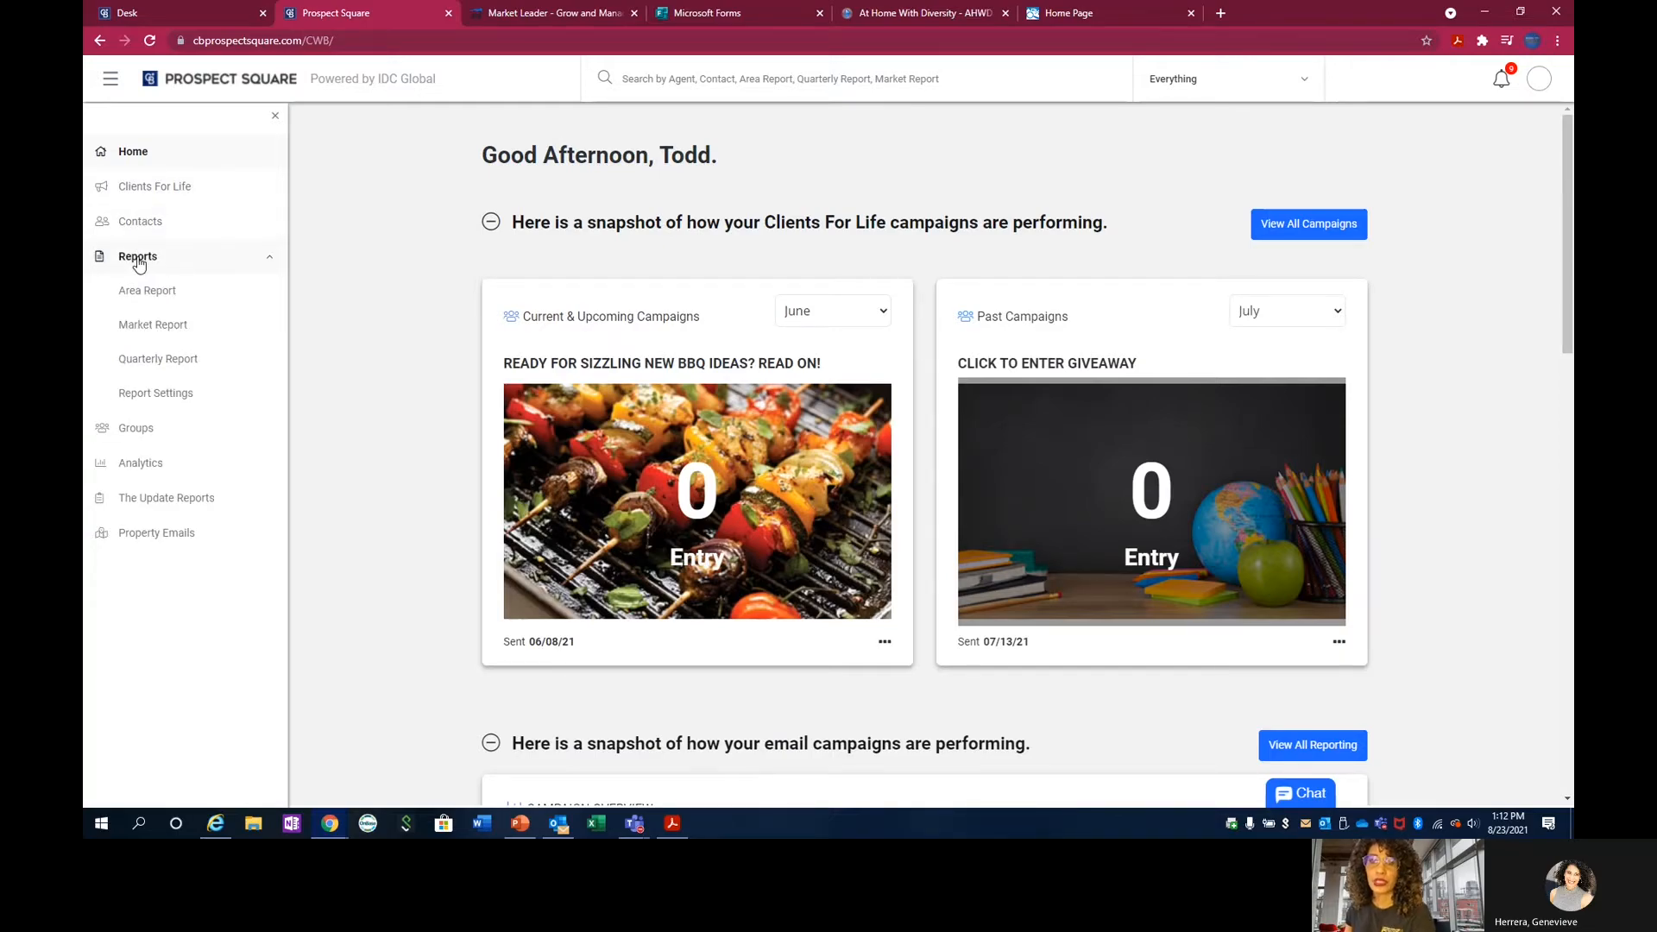
click(166, 297)
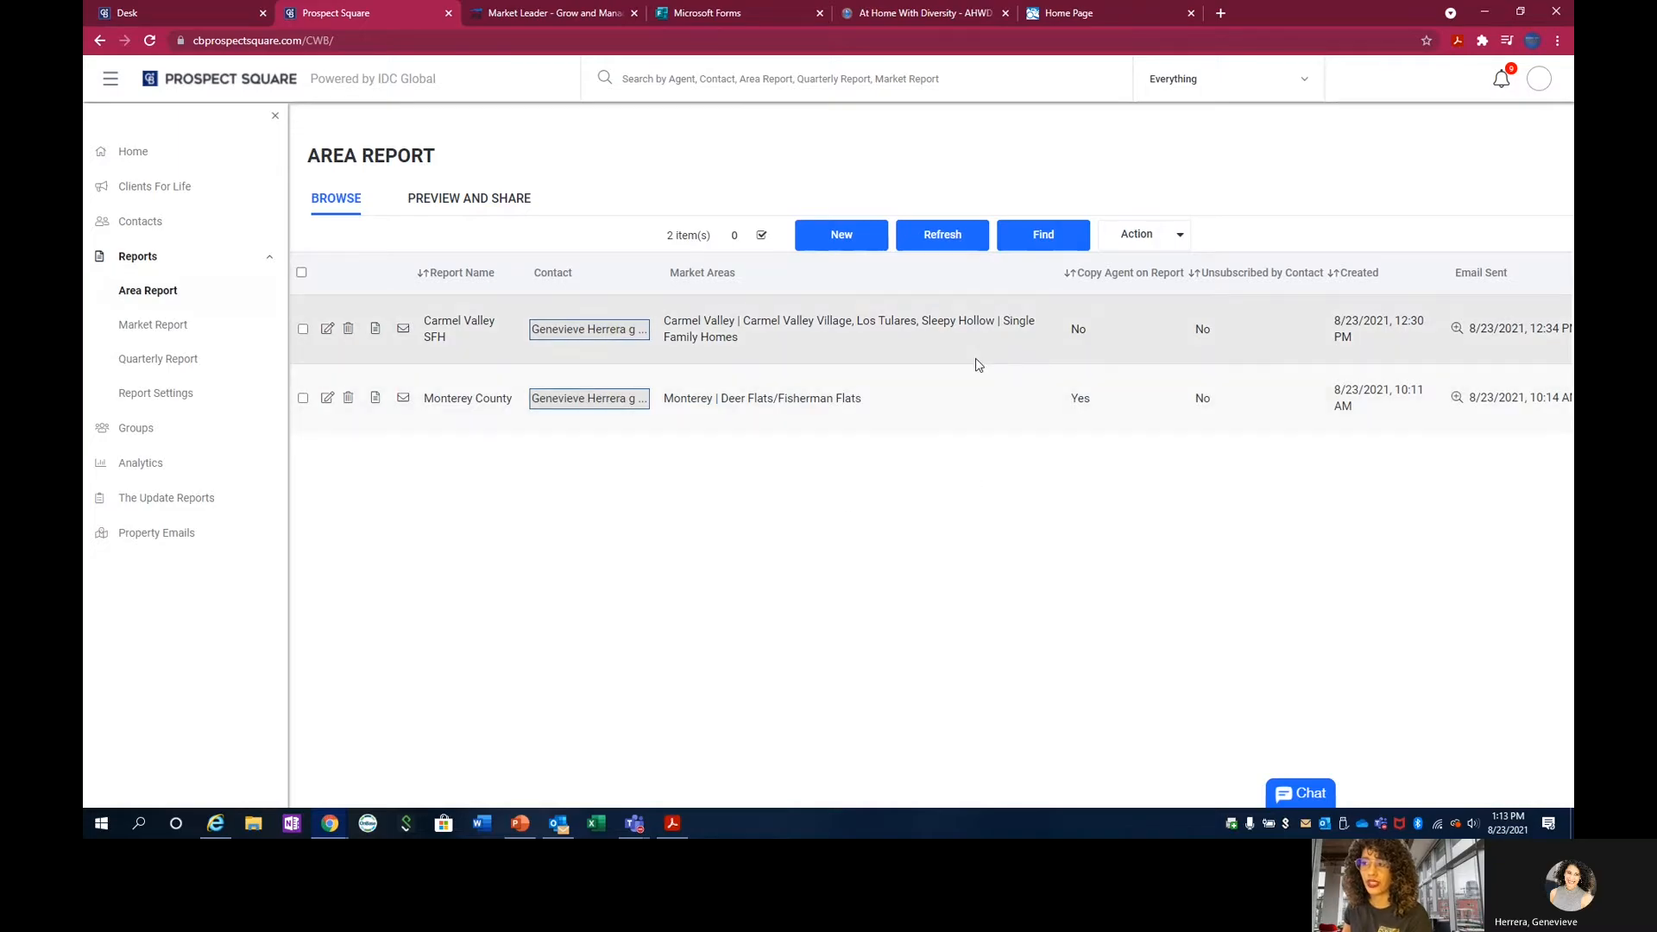
click(843, 246)
click(698, 223)
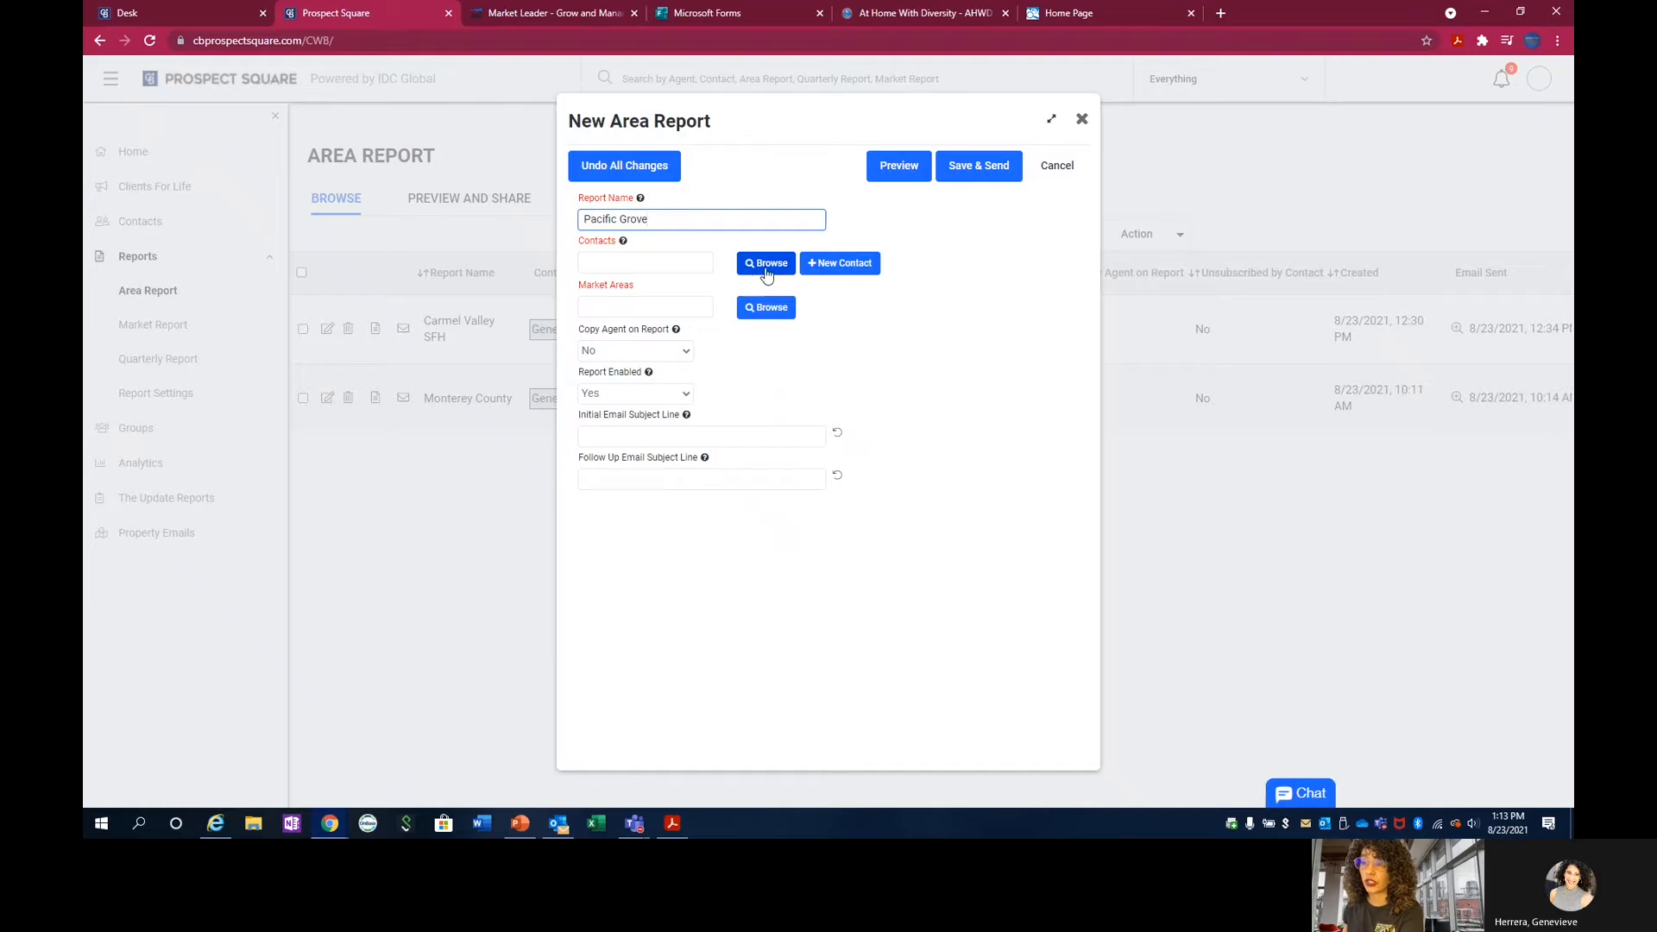
click(834, 272)
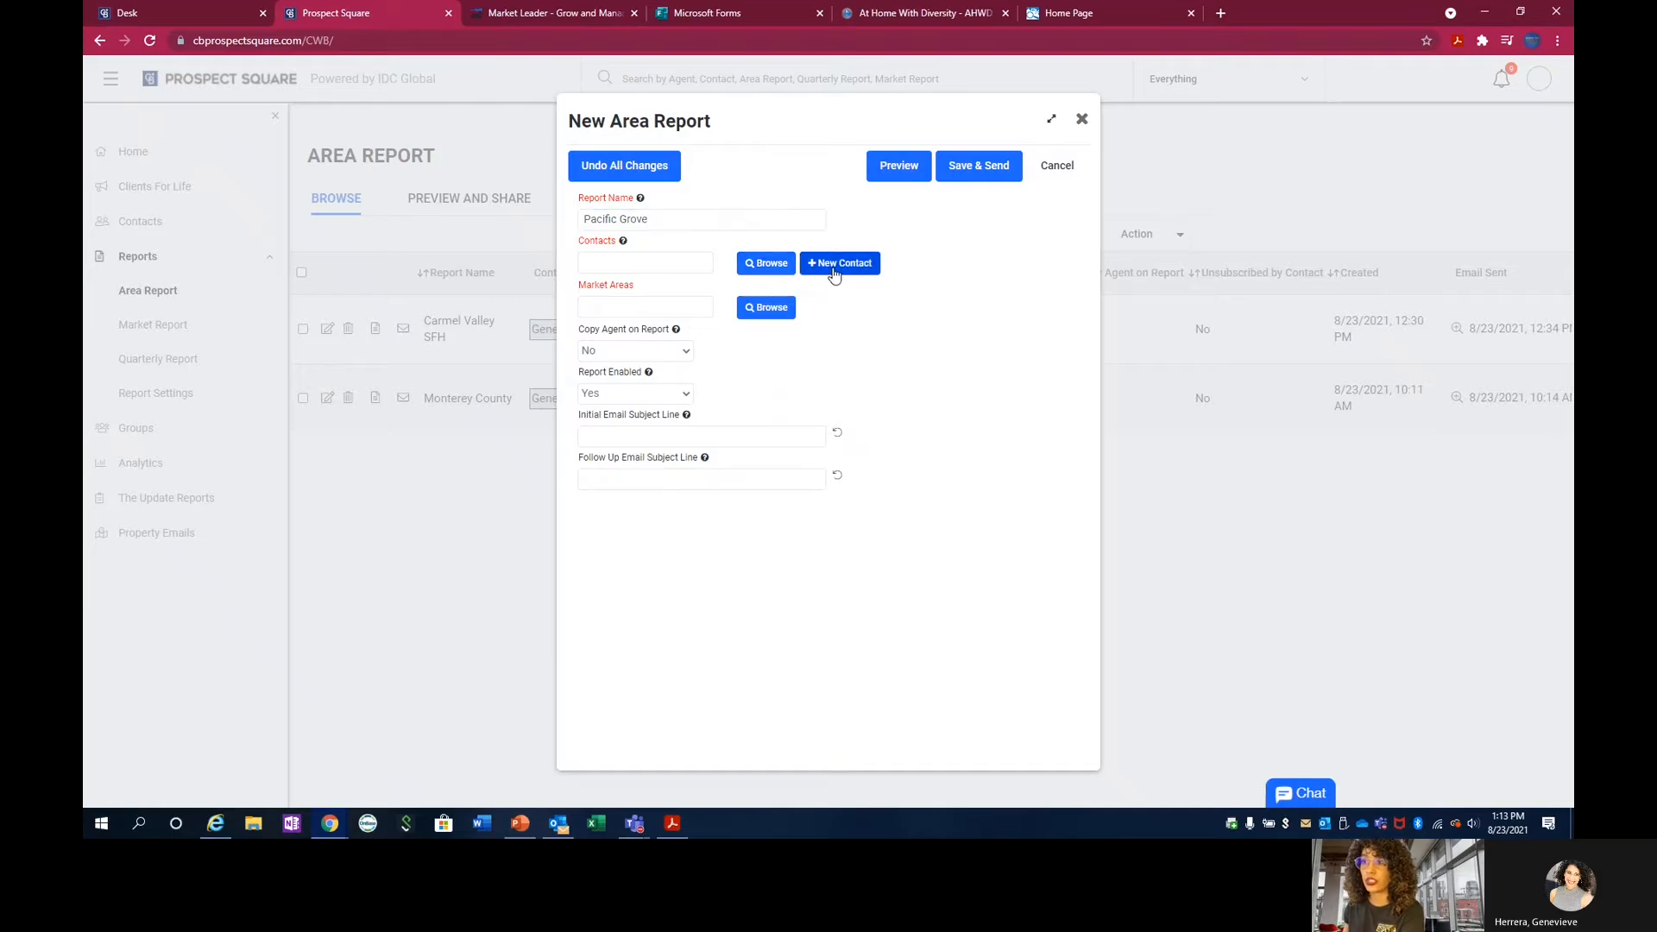
scroll(652, 685, down, 3)
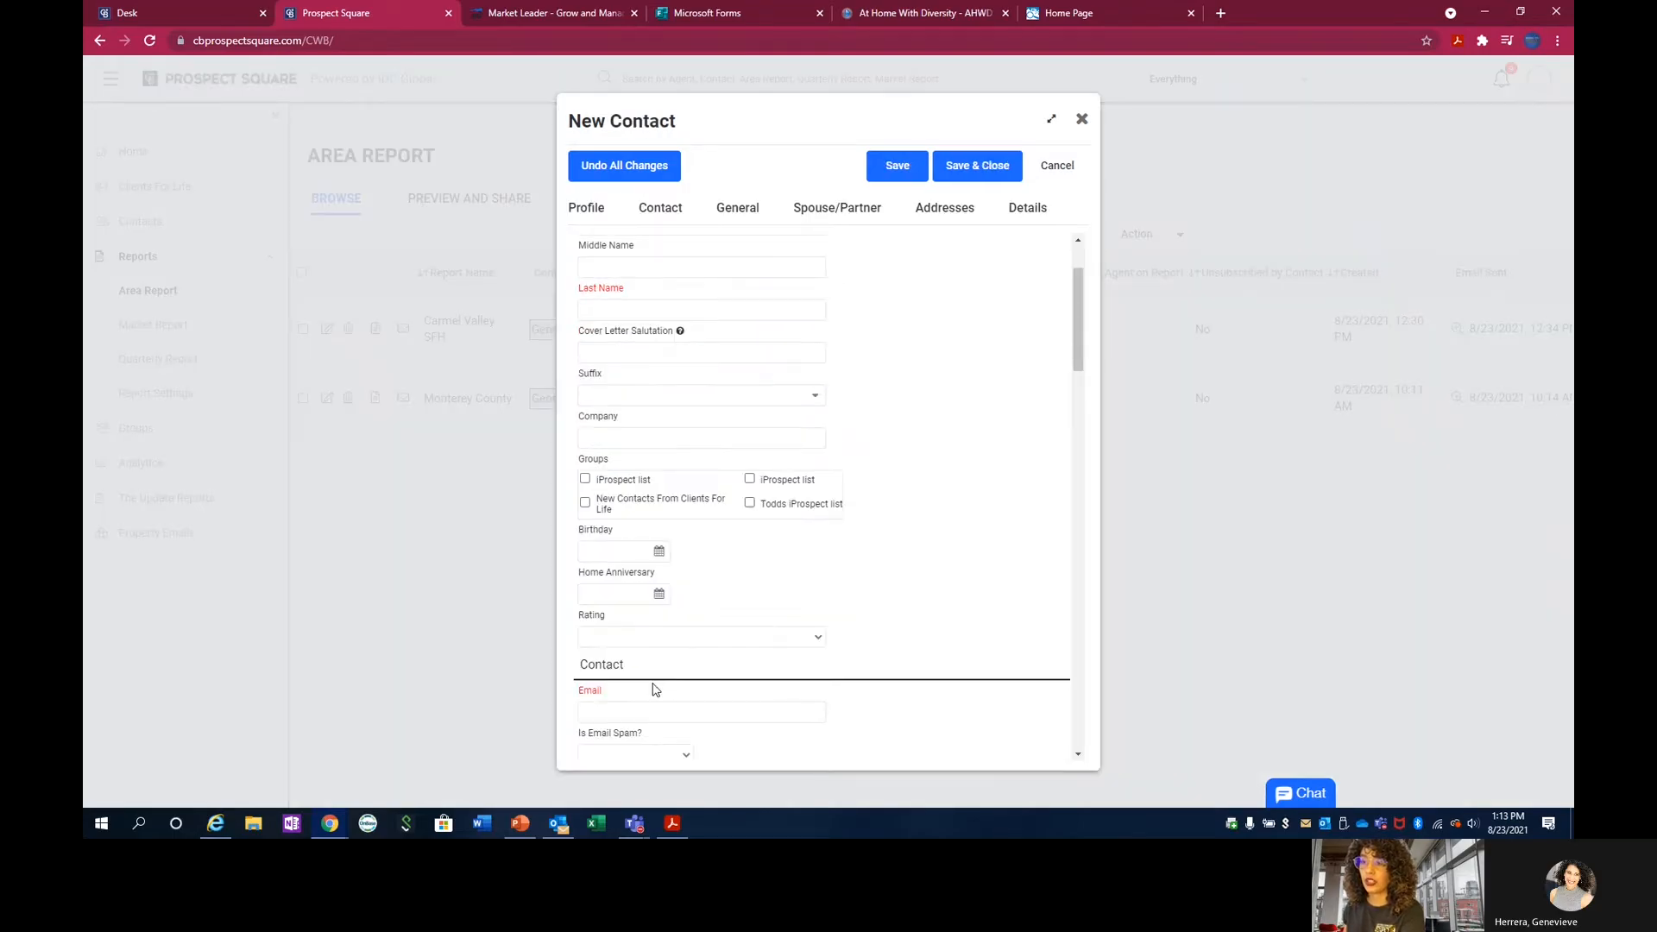
scroll(655, 691, down, 3)
scroll(622, 359, up, 8)
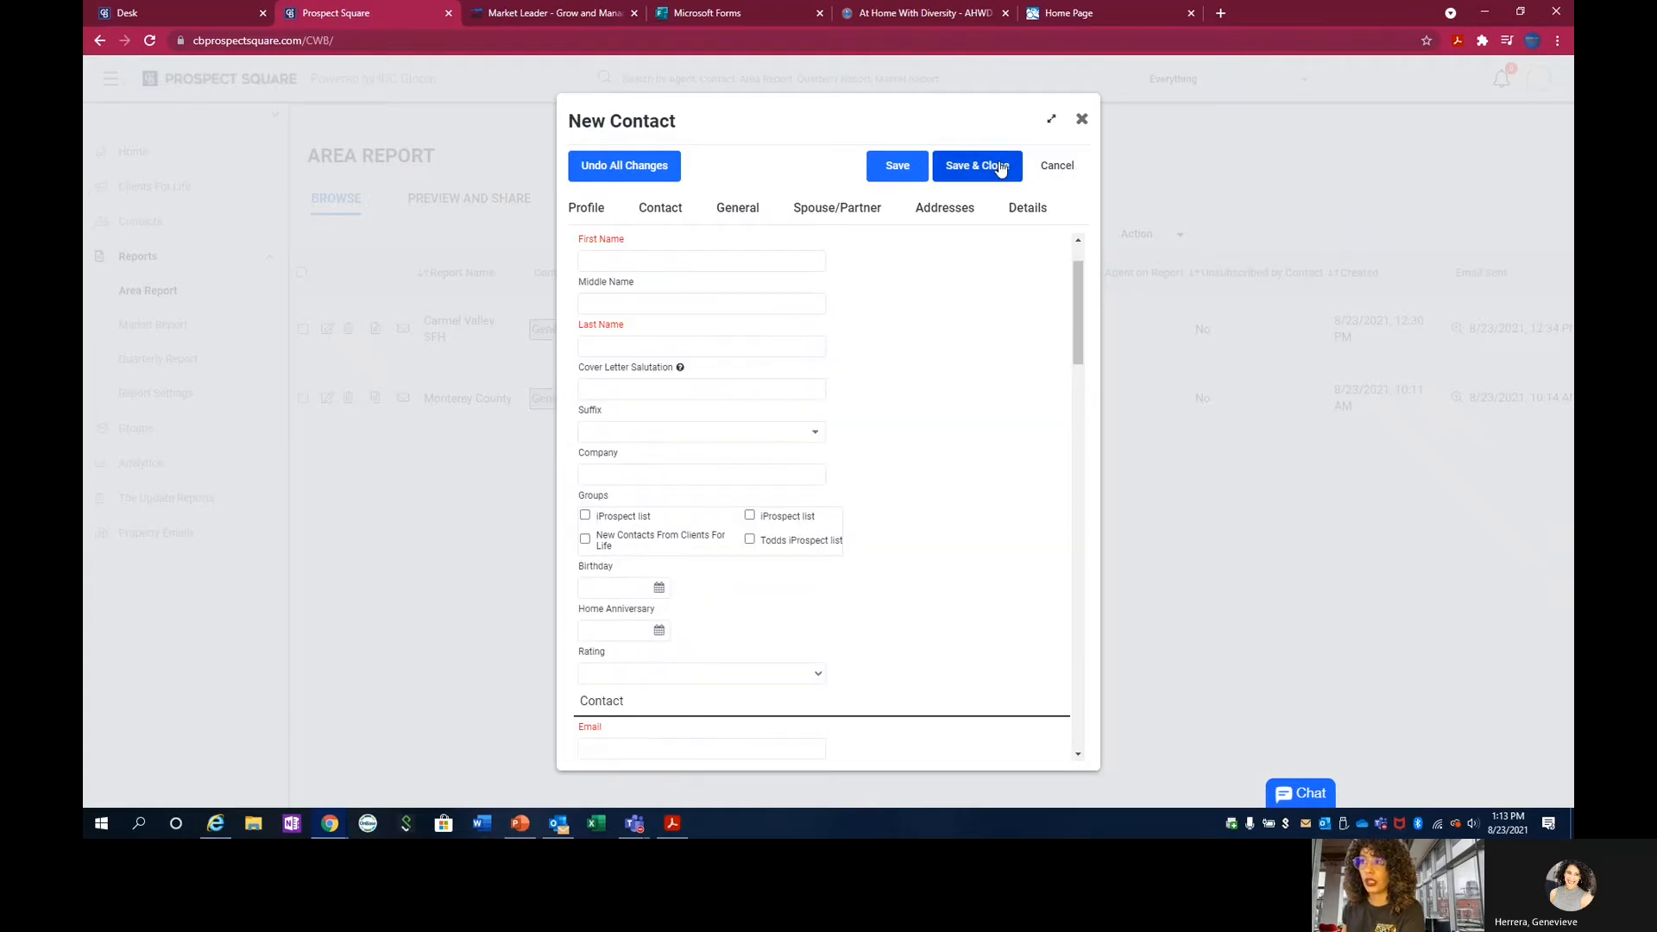
click(1056, 167)
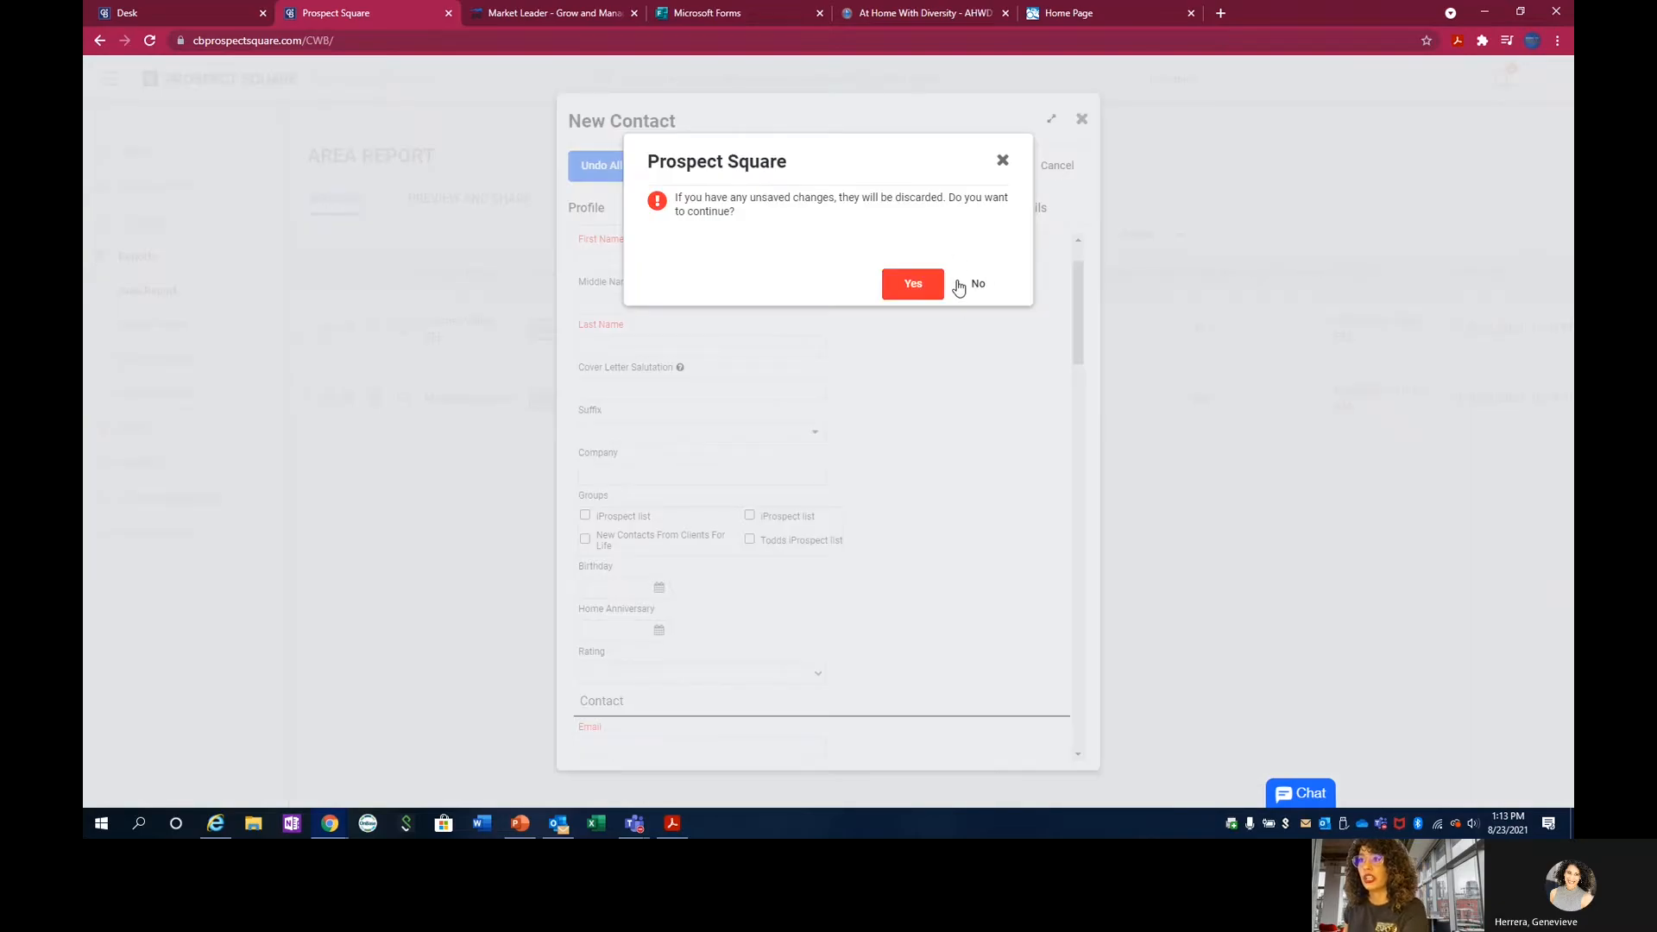
click(913, 285)
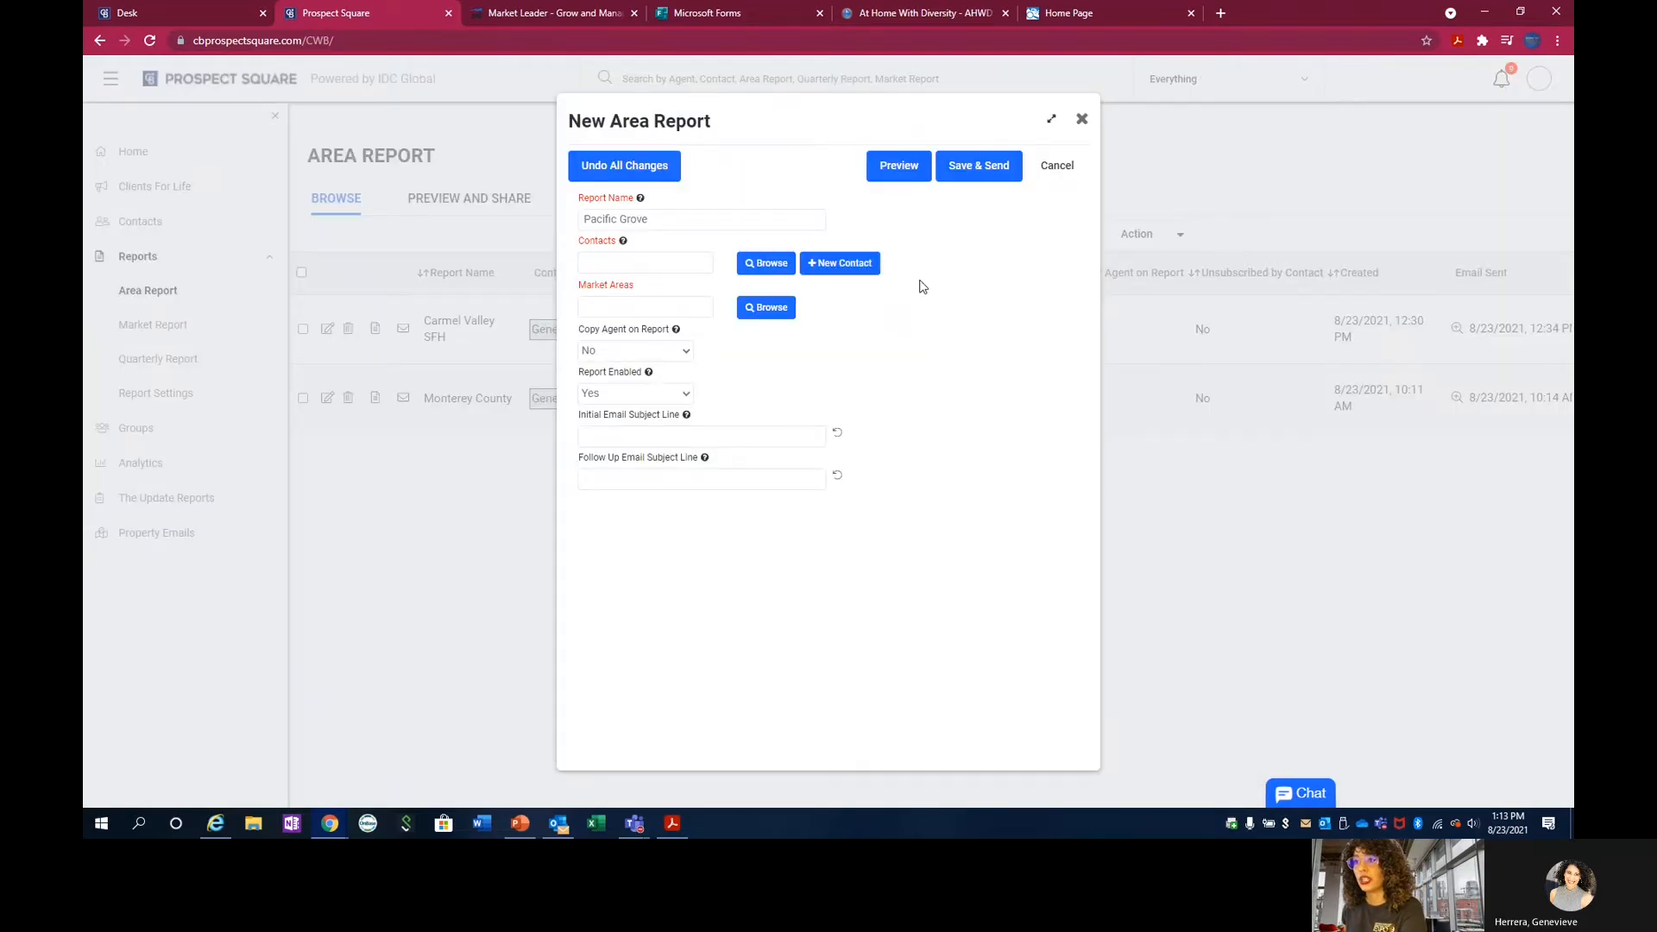
Search the existing contacts by first name and add the matching contact to the Pacific Grove area report.
click(781, 270)
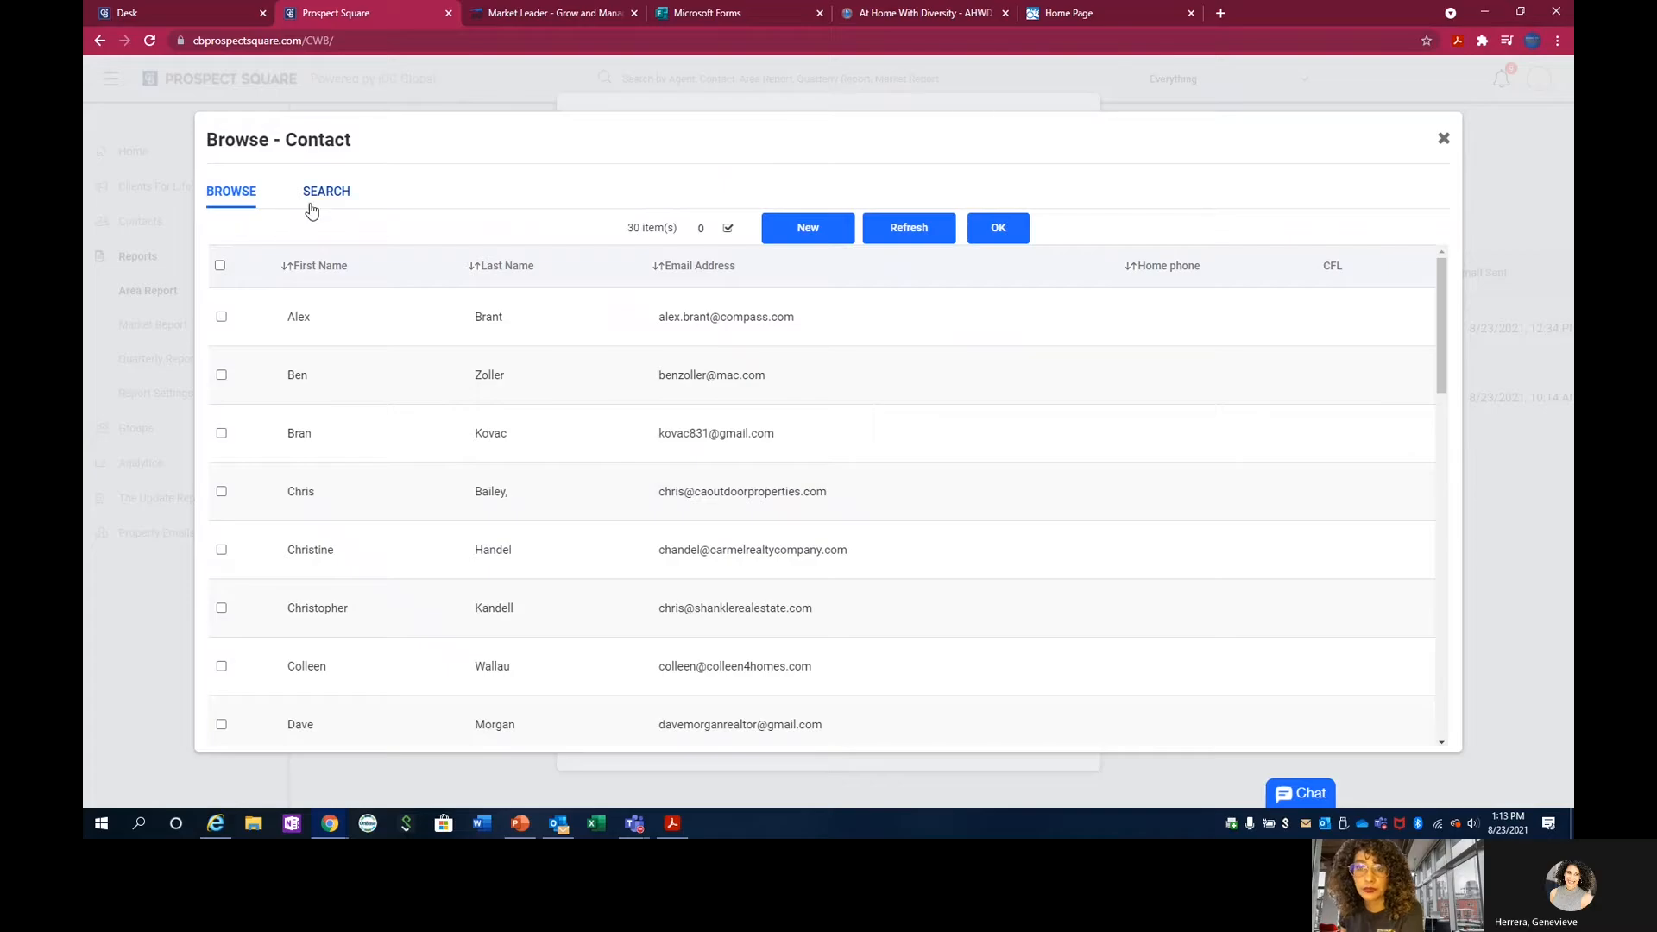
click(337, 197)
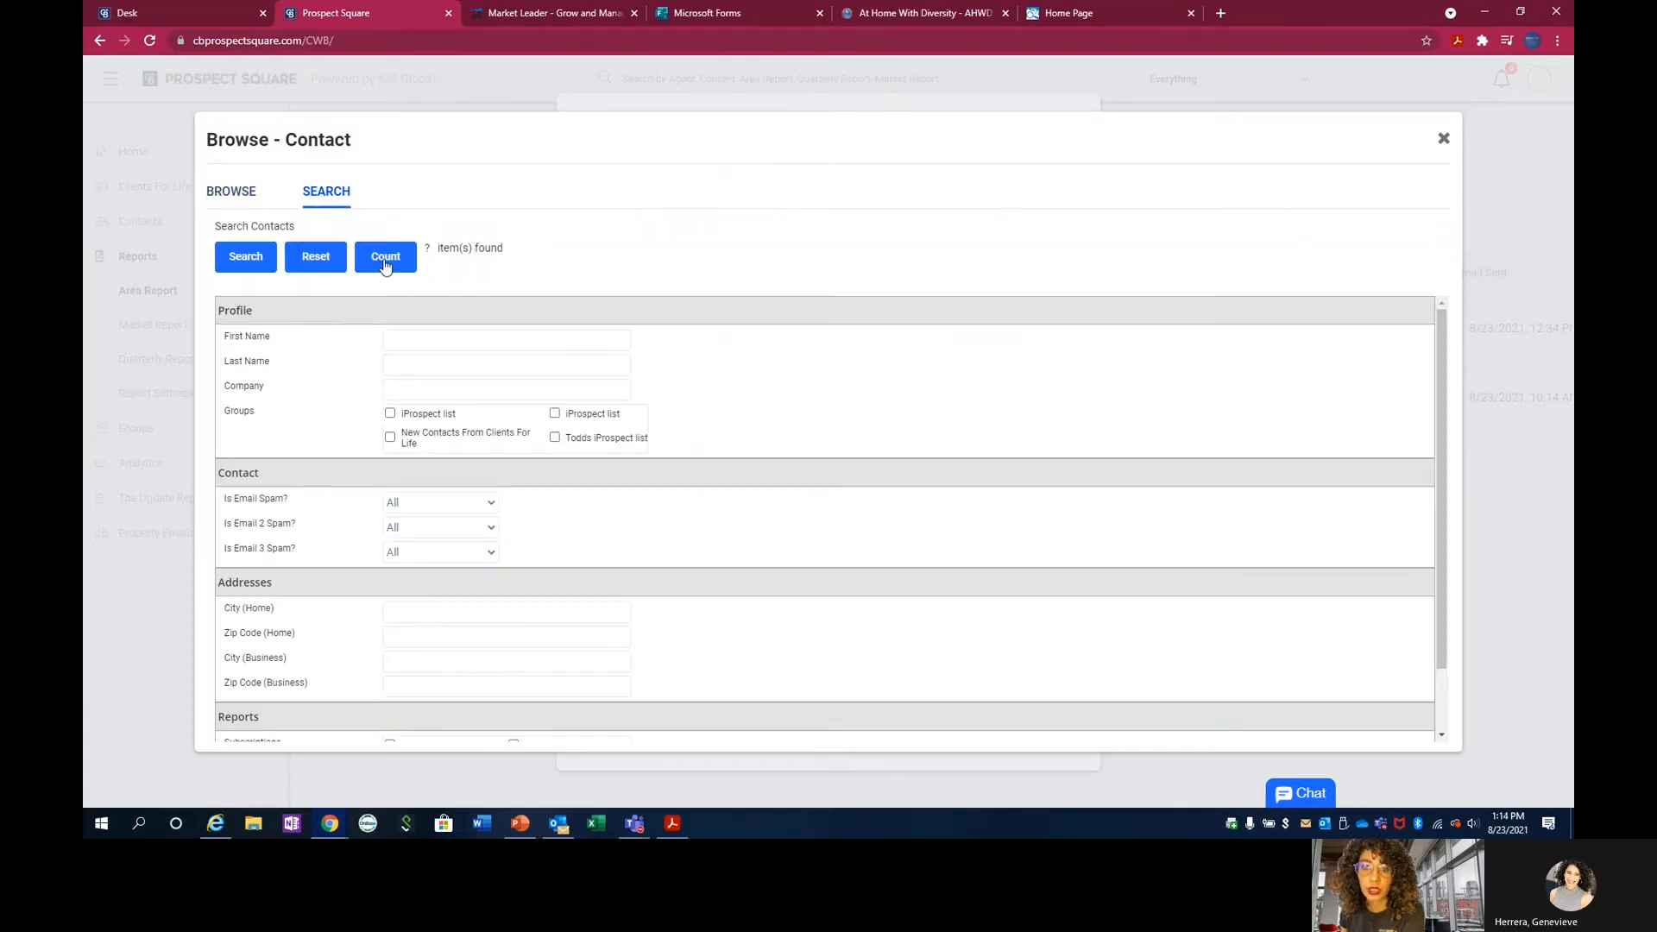
click(431, 345)
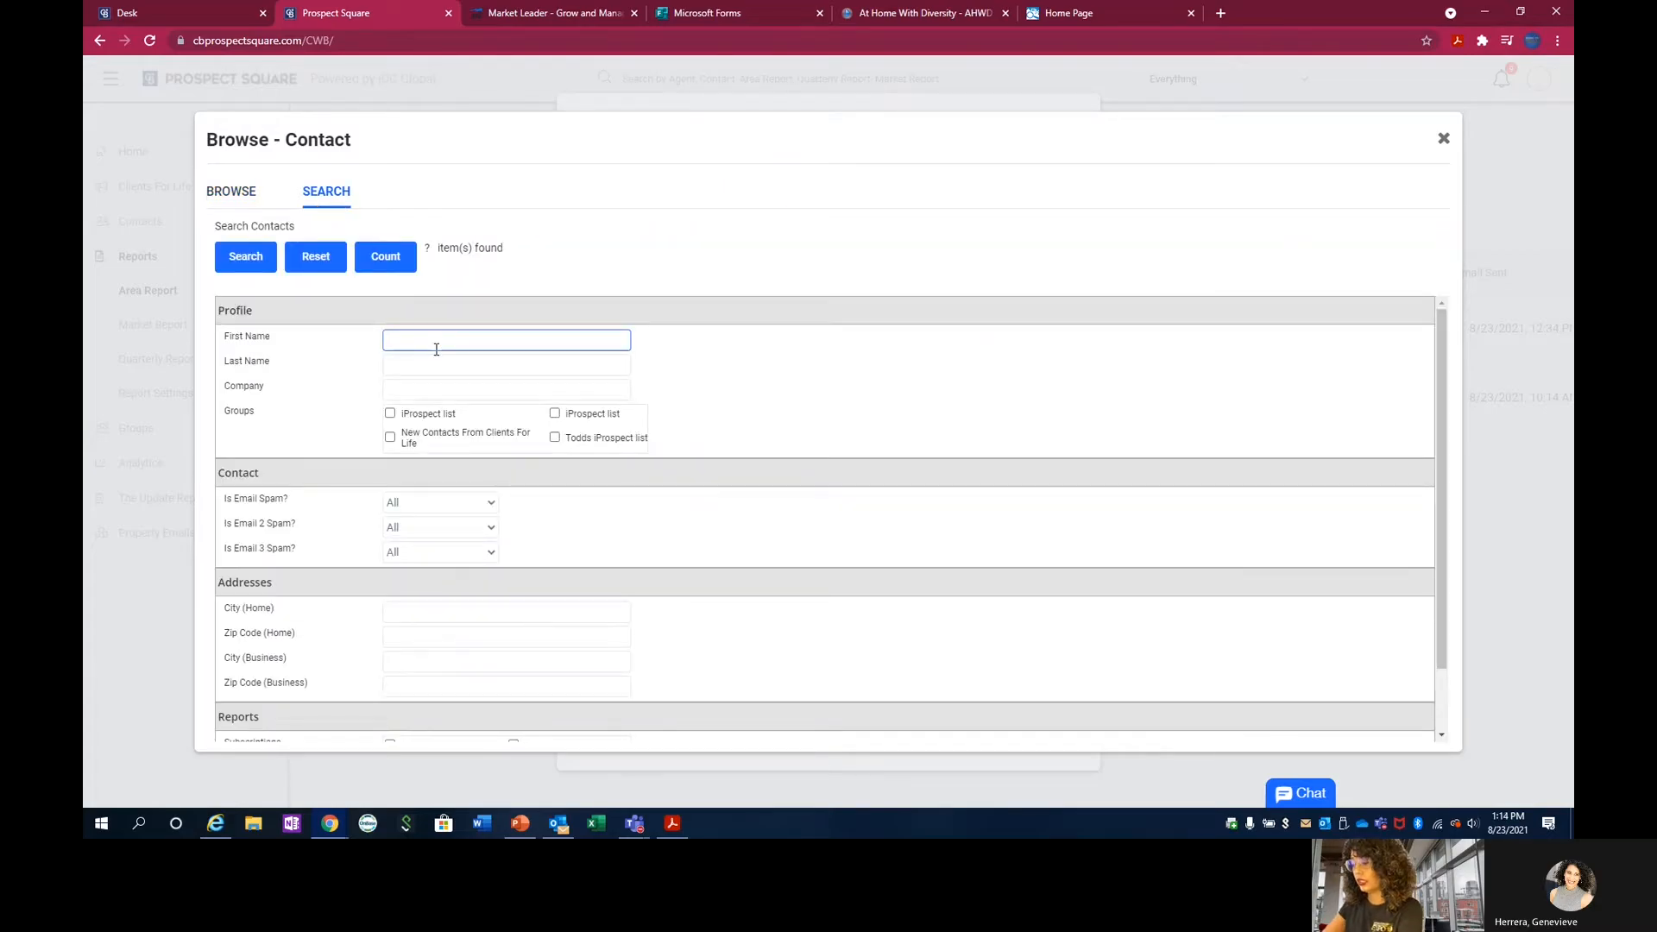
click(246, 259)
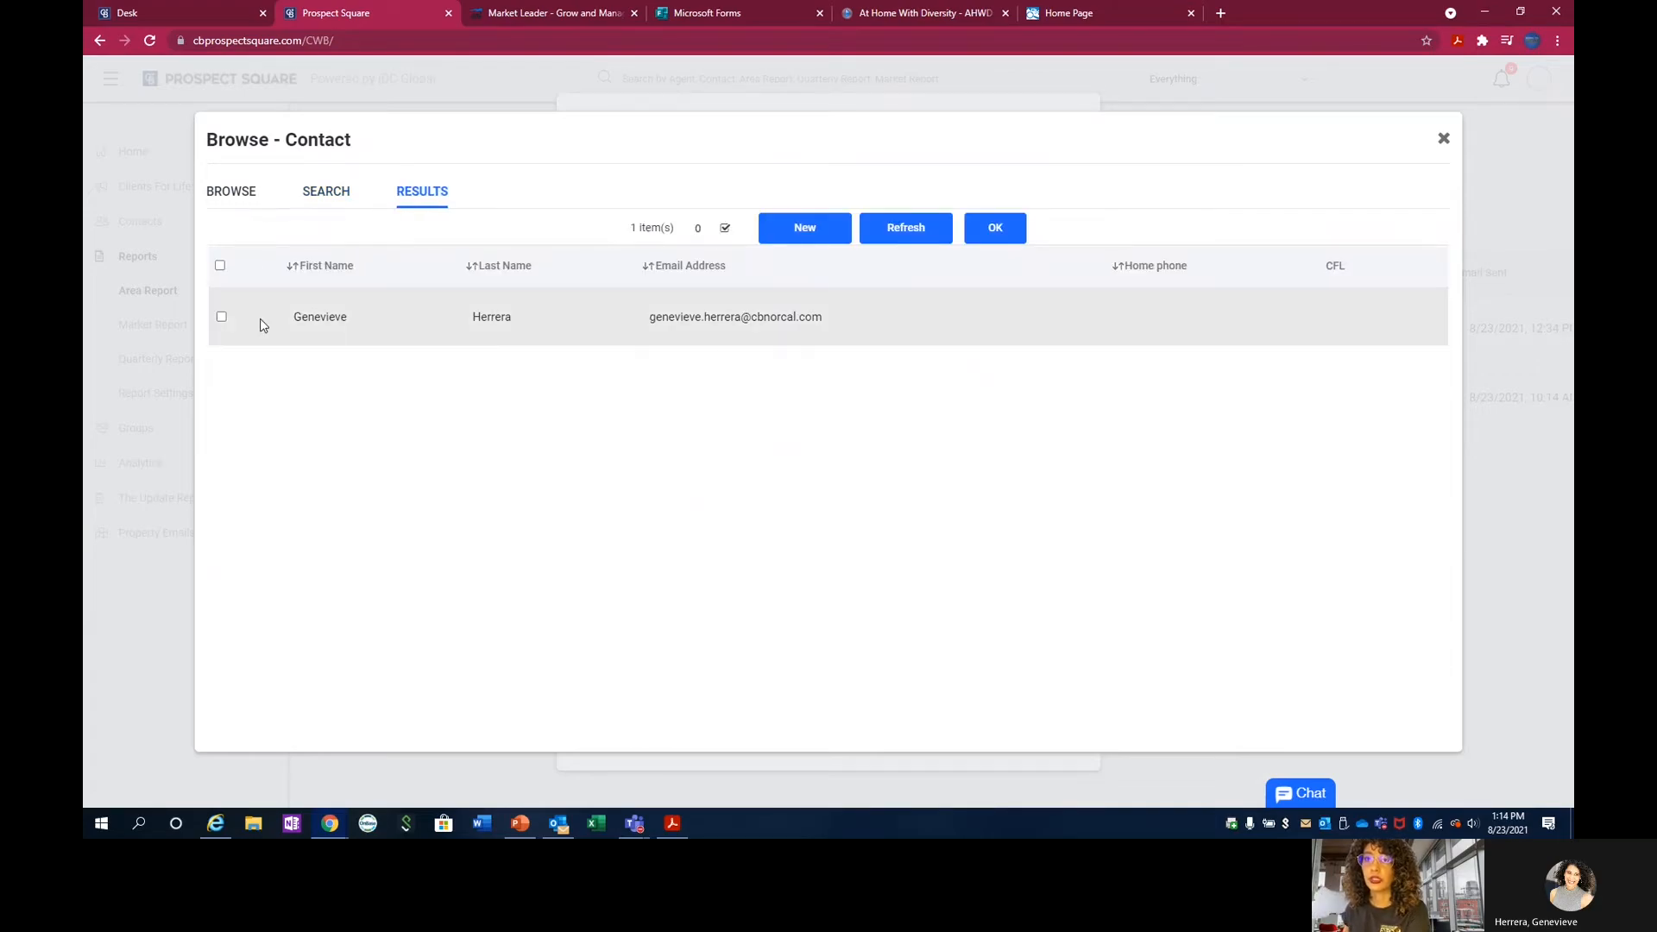
click(222, 318)
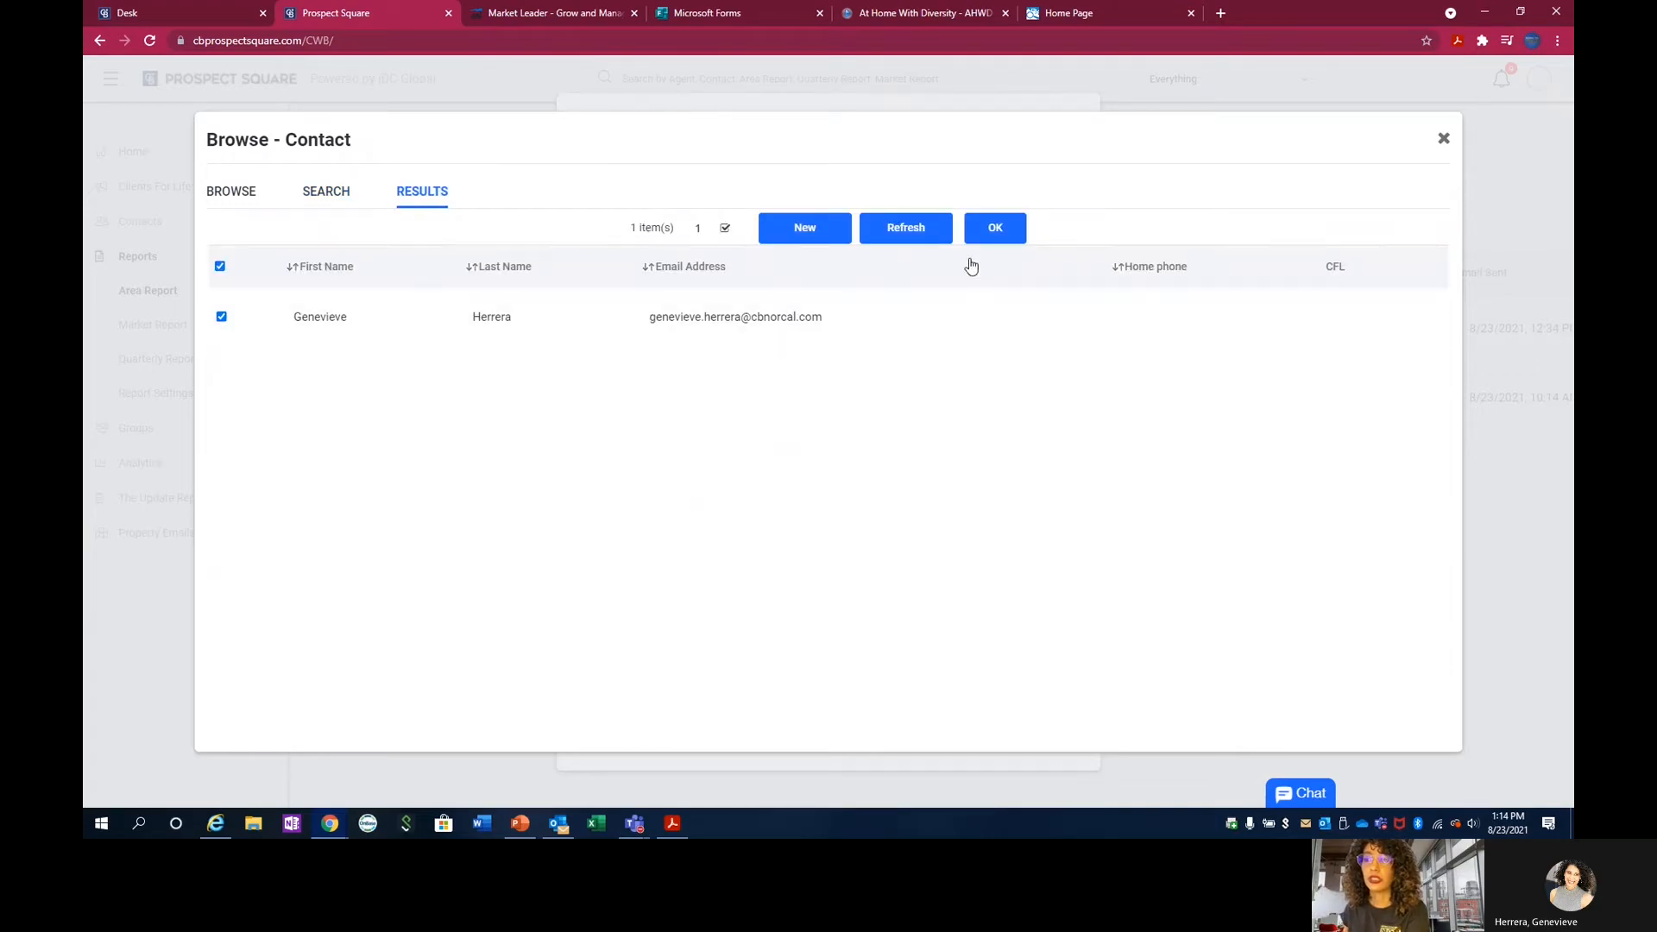
click(1004, 235)
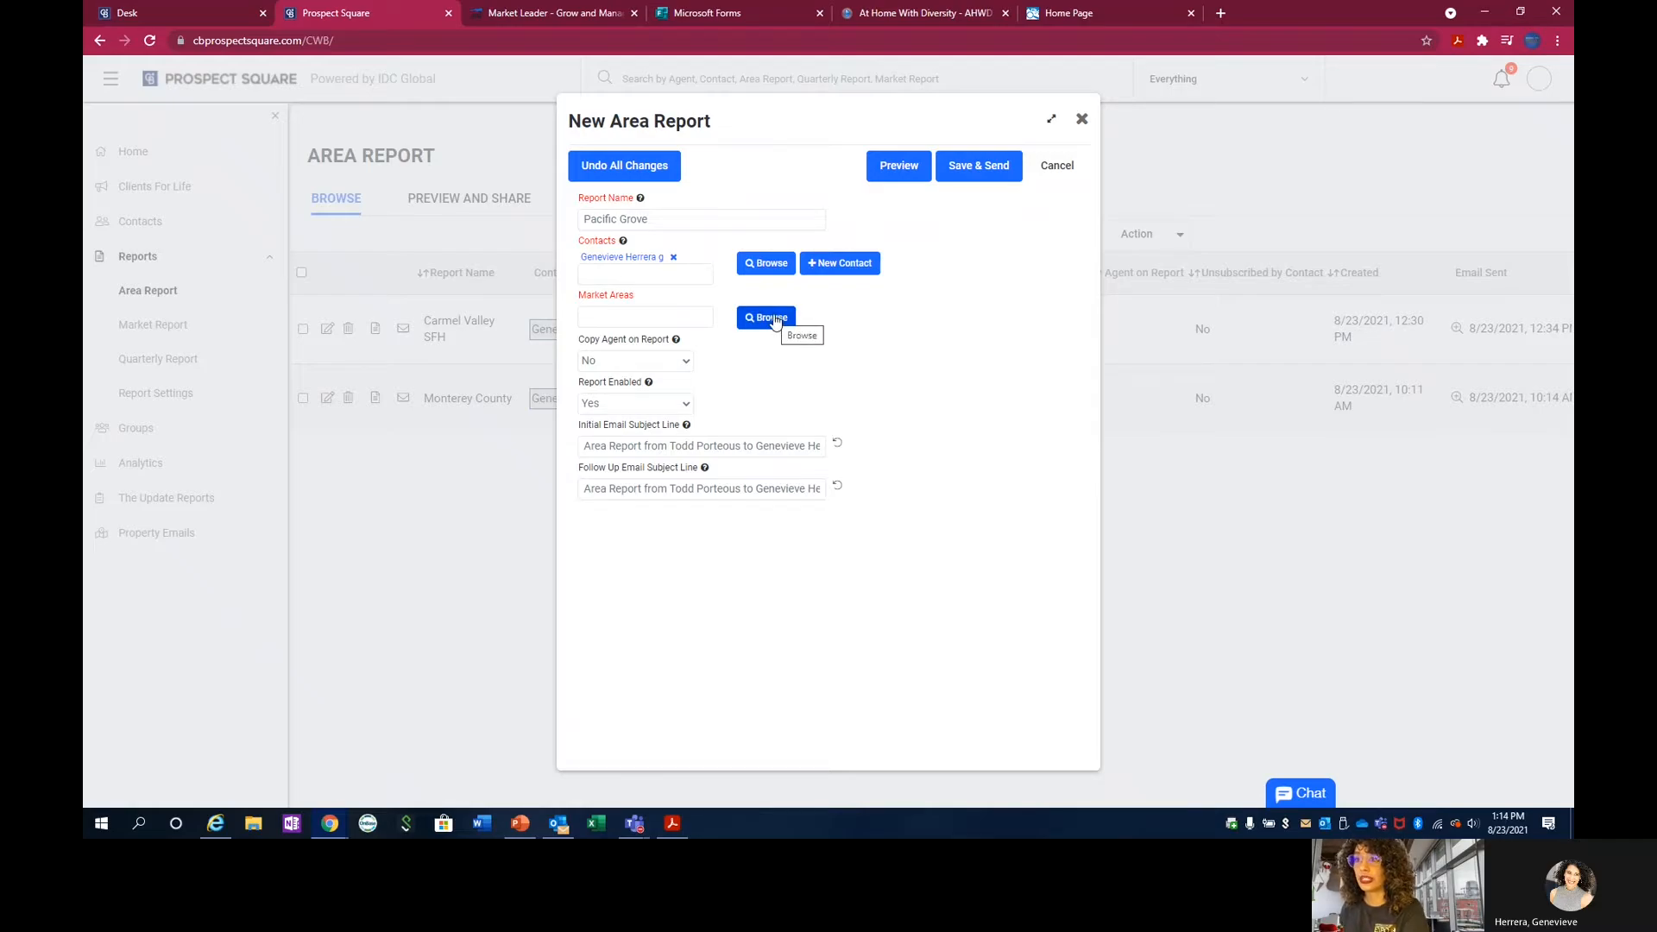
Search the market areas for the NorCal - Monterey County region, count the matches and look through the first two result pages.
click(771, 319)
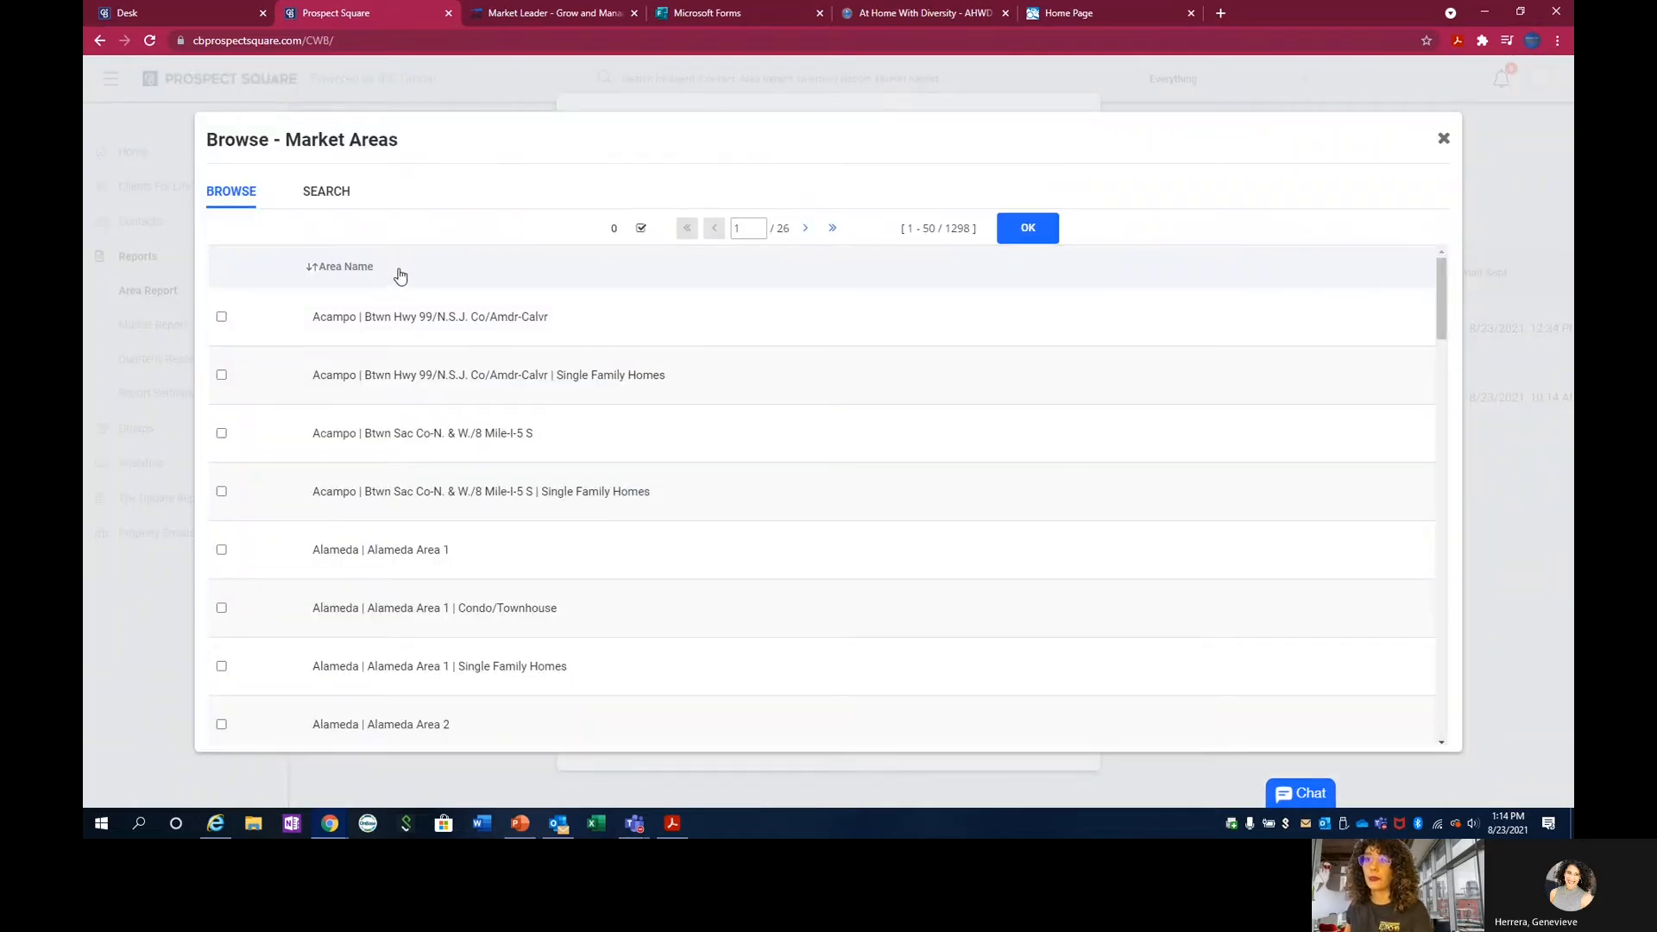
click(337, 205)
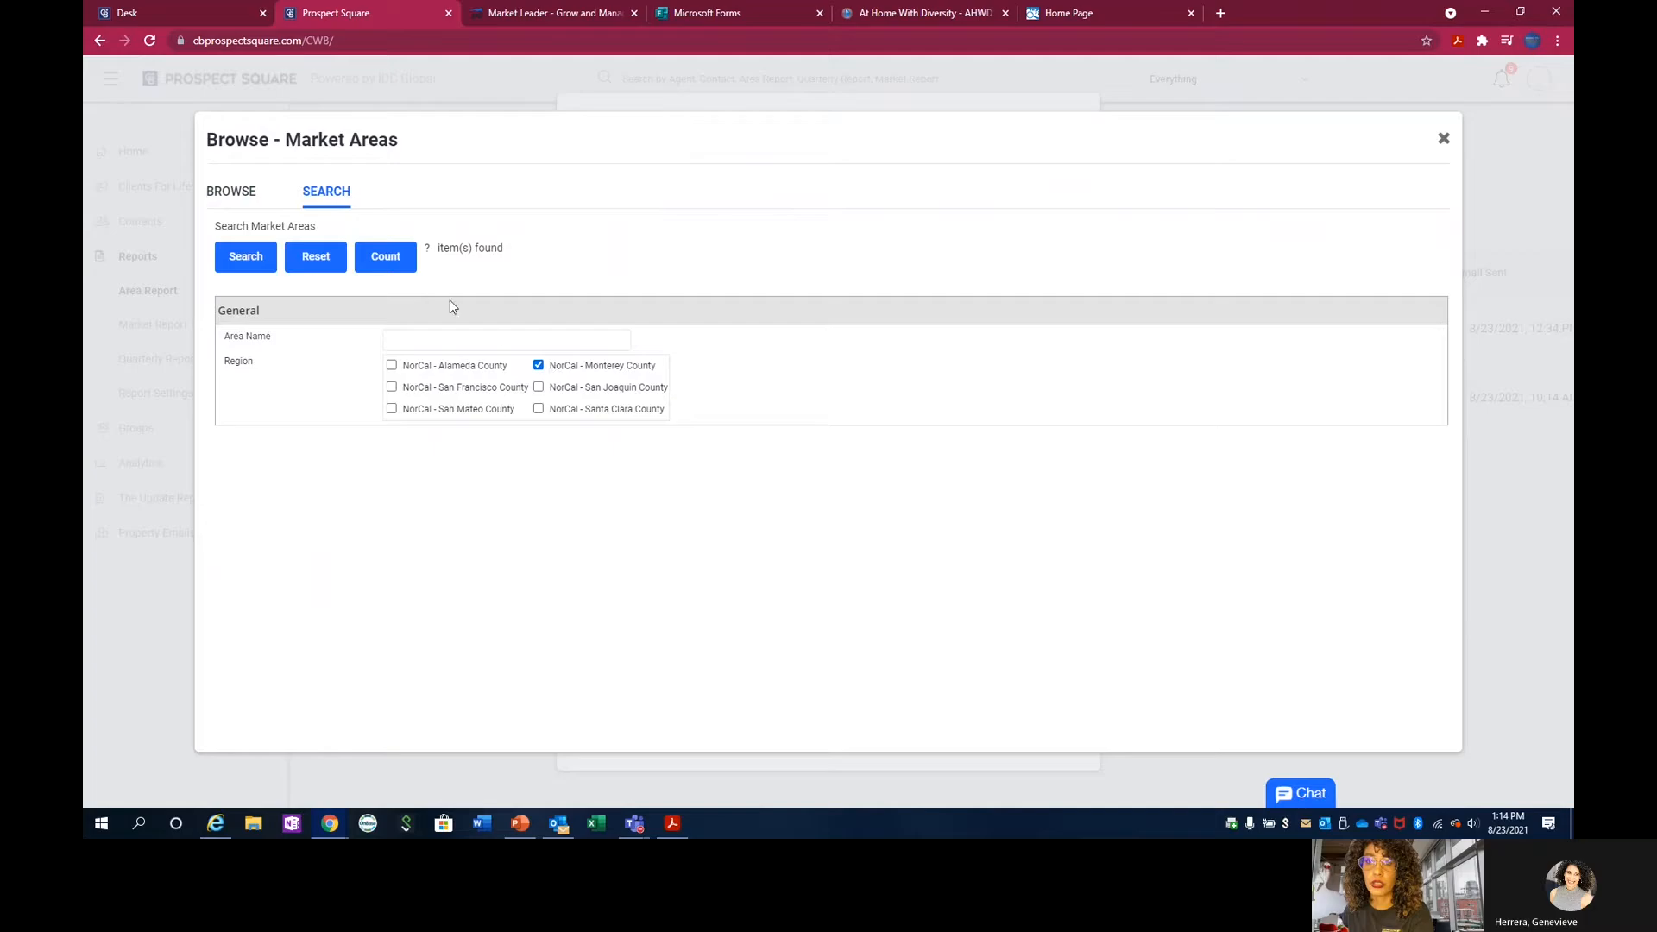
click(383, 270)
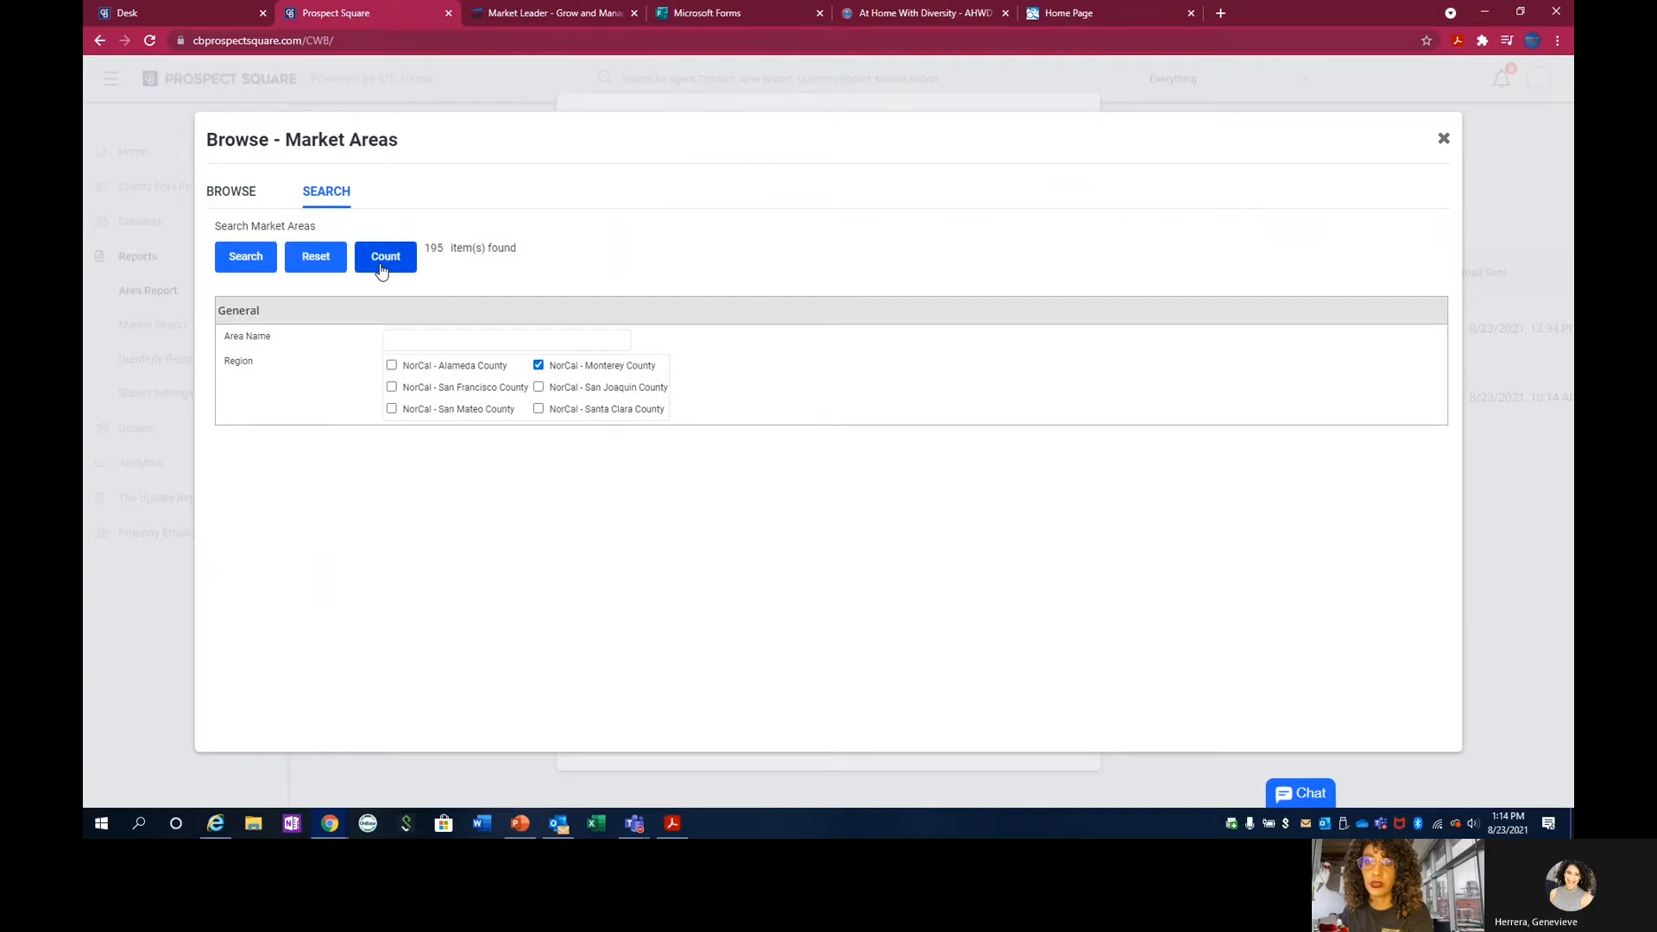
click(265, 263)
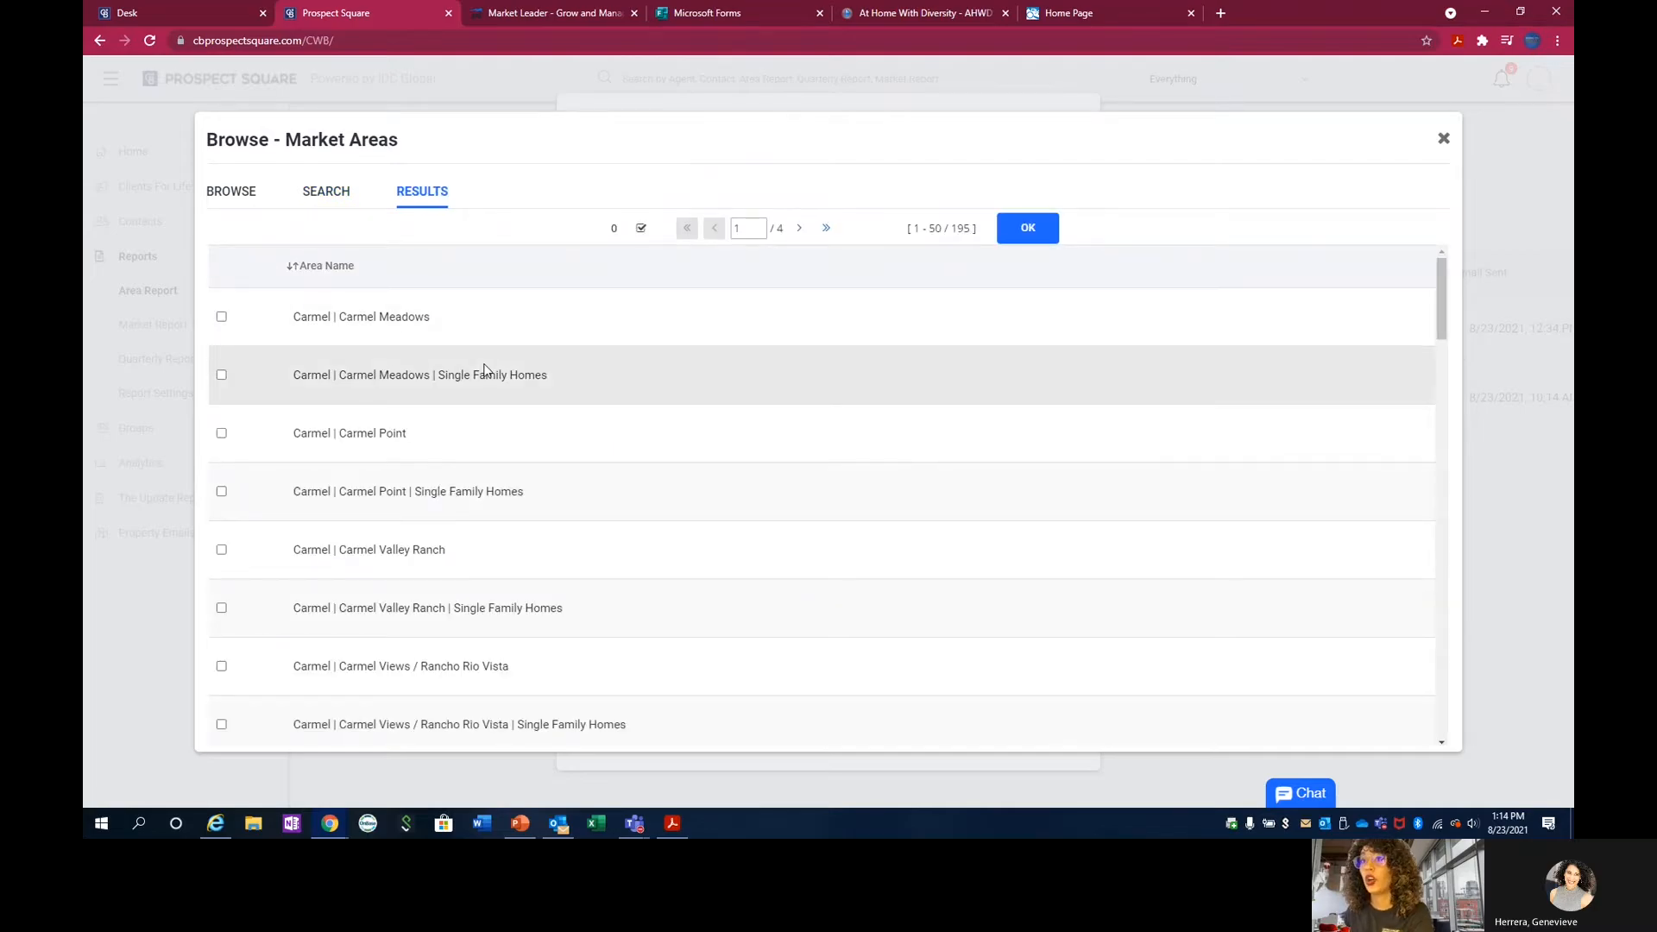
scroll(484, 370, down, 10)
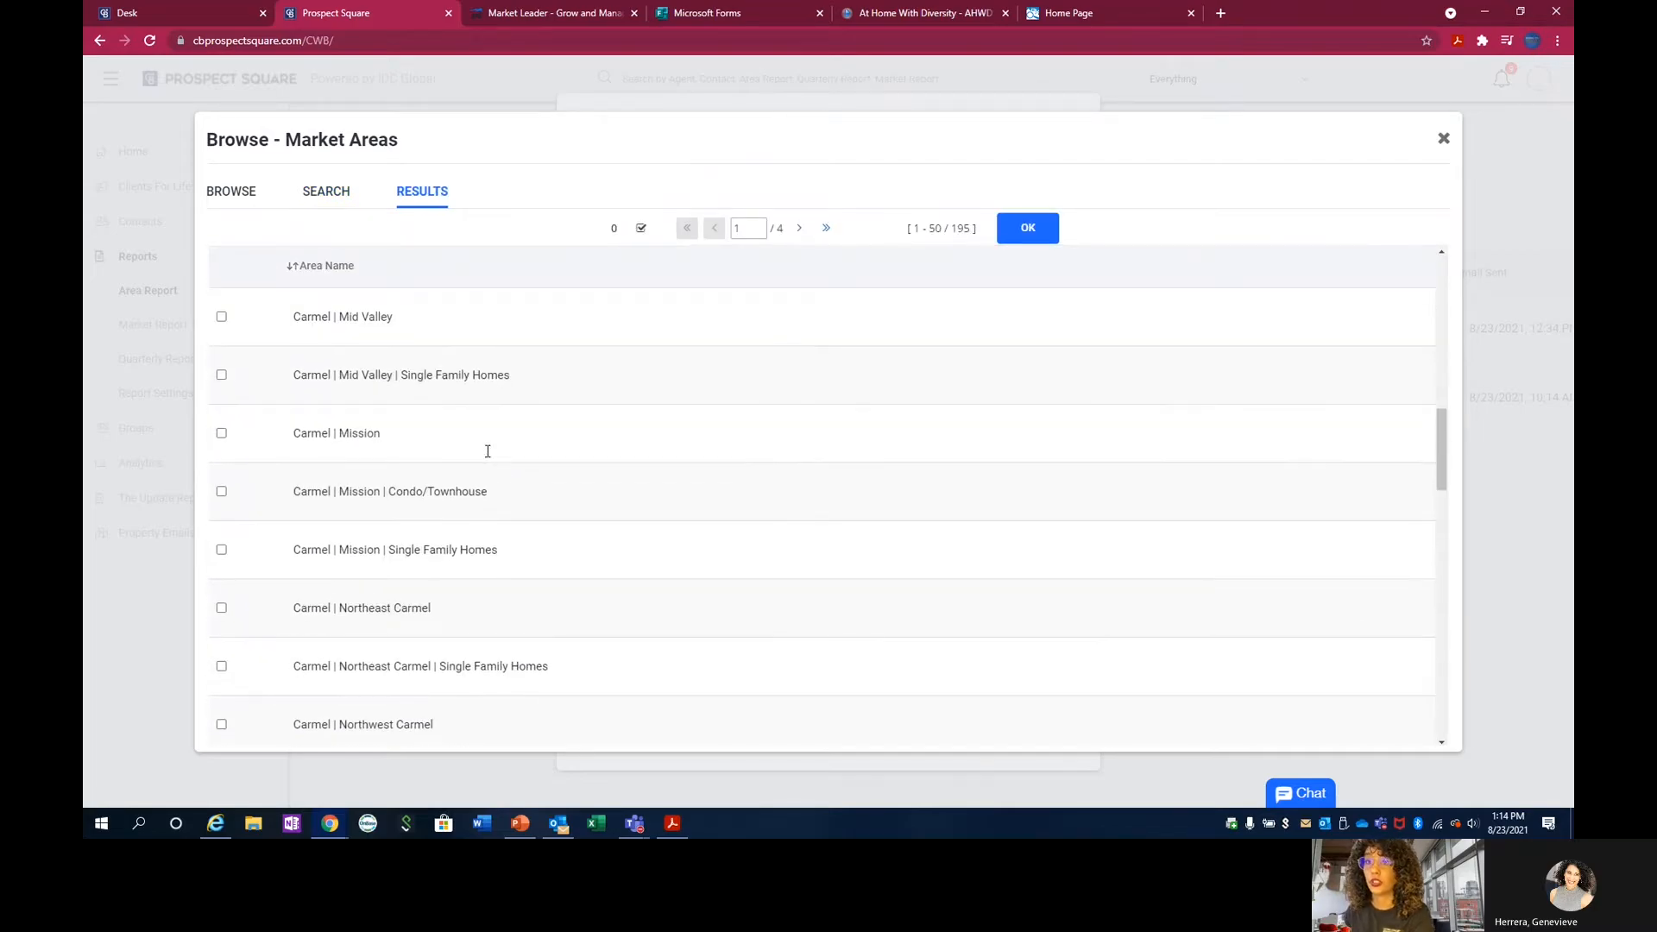
scroll(488, 452, down, 8)
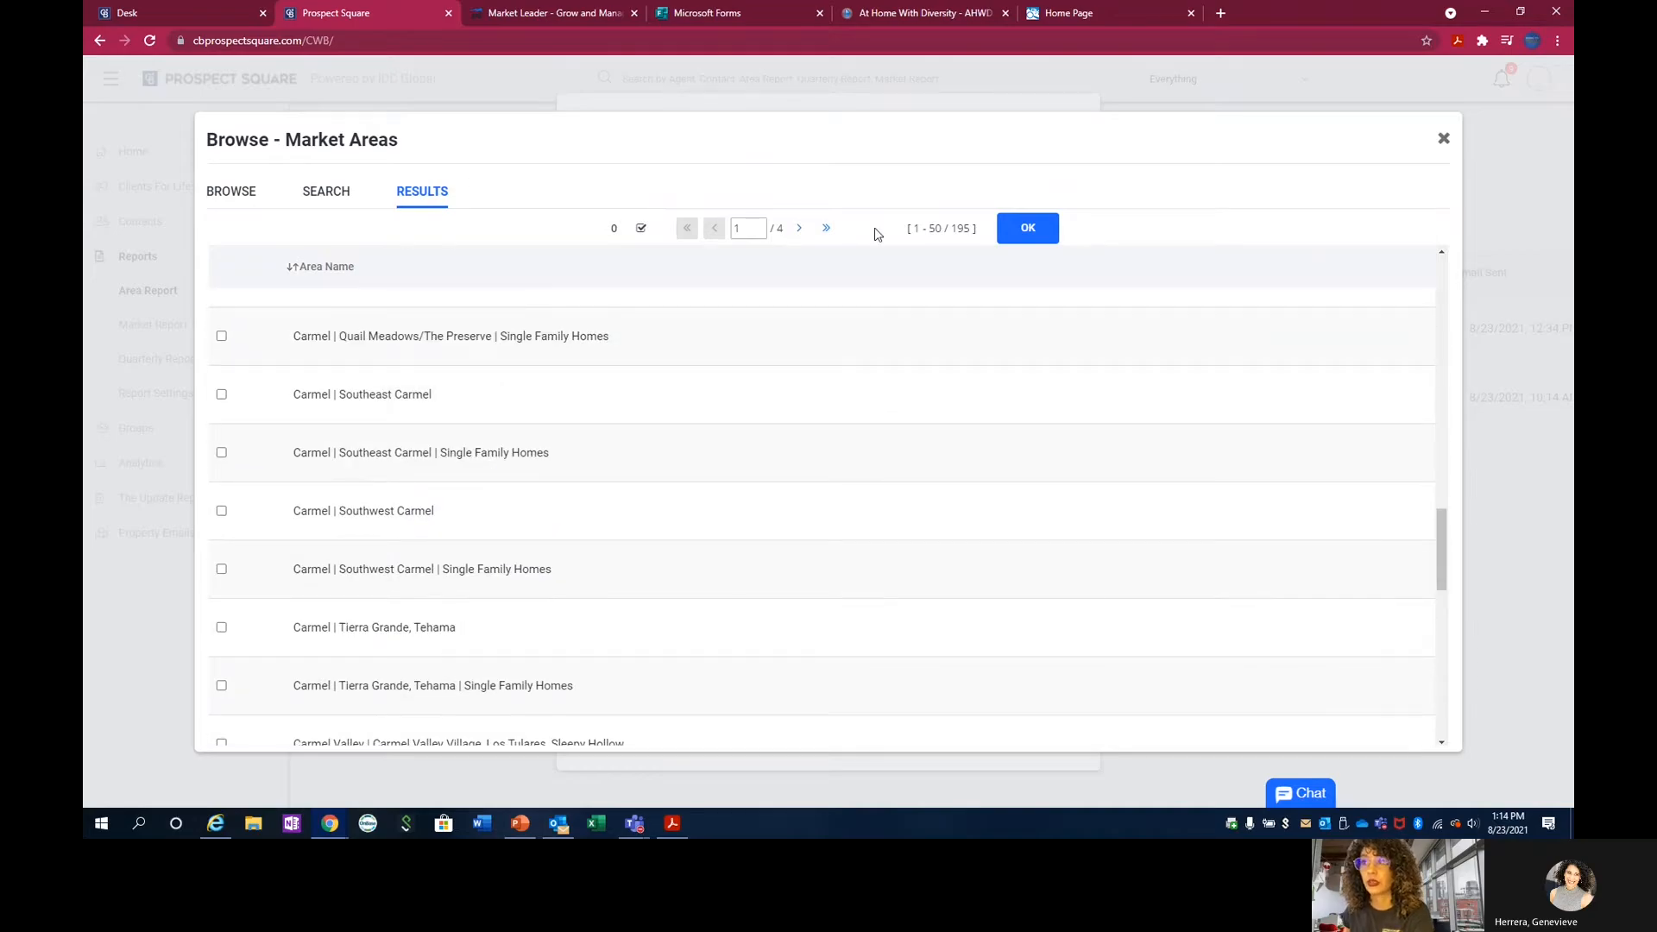
click(795, 231)
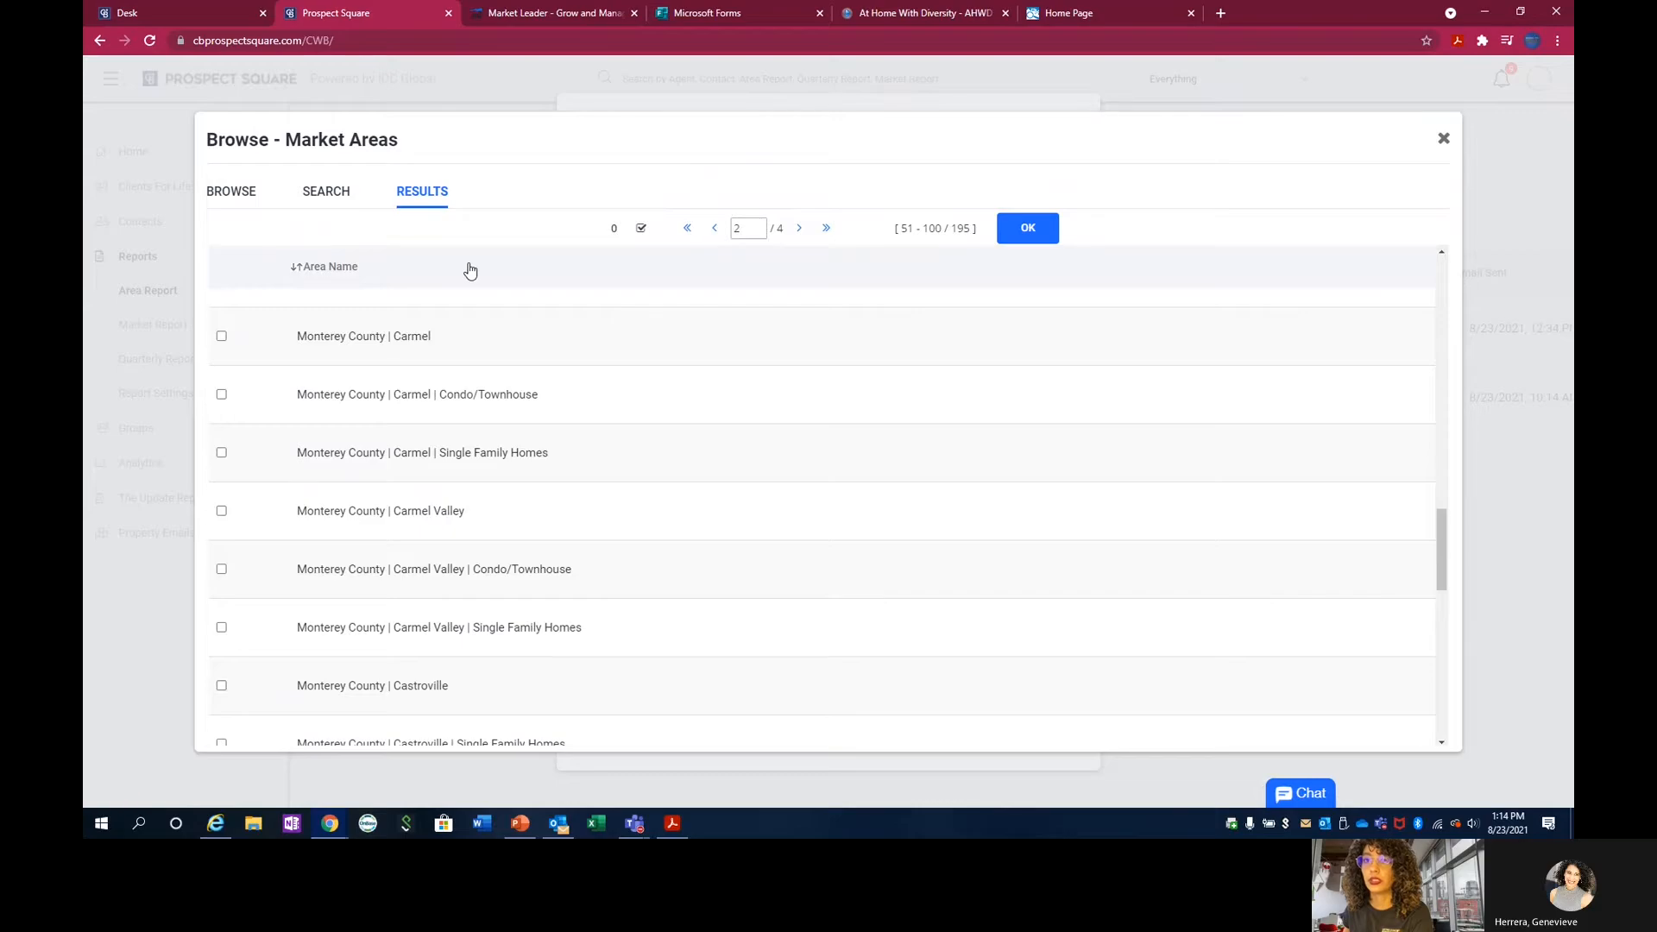
scroll(461, 285, down, 8)
scroll(381, 251, up, 8)
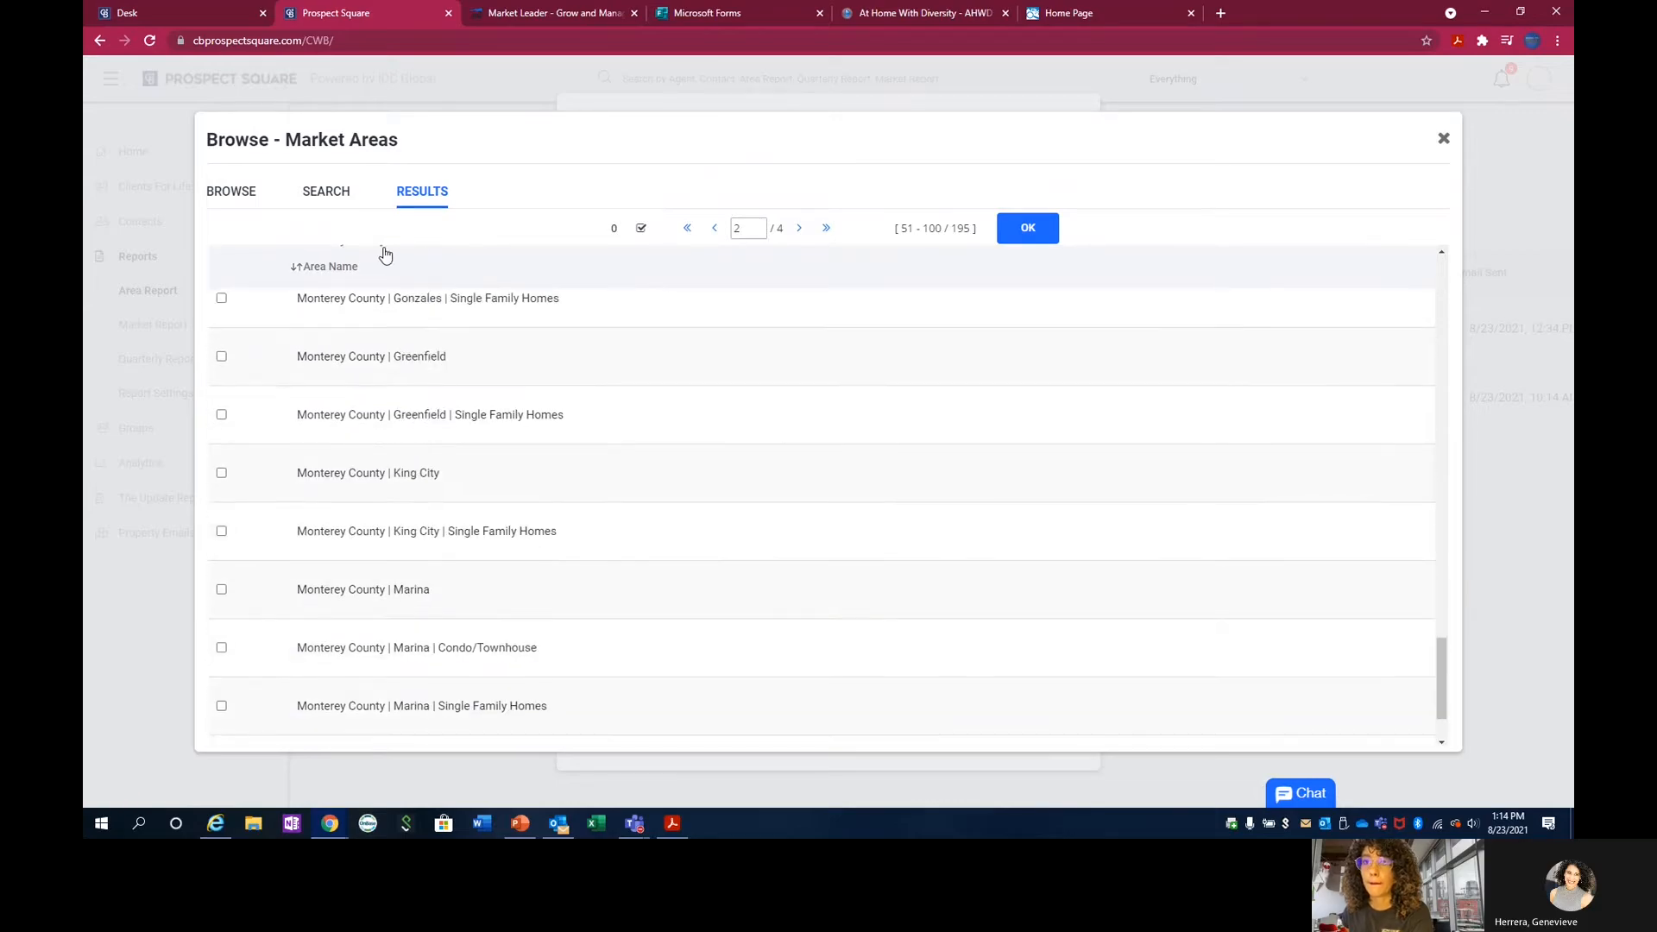
Narrow the Monterey County market area search to the area name "pacific grove", count the matches and run the search.
click(341, 195)
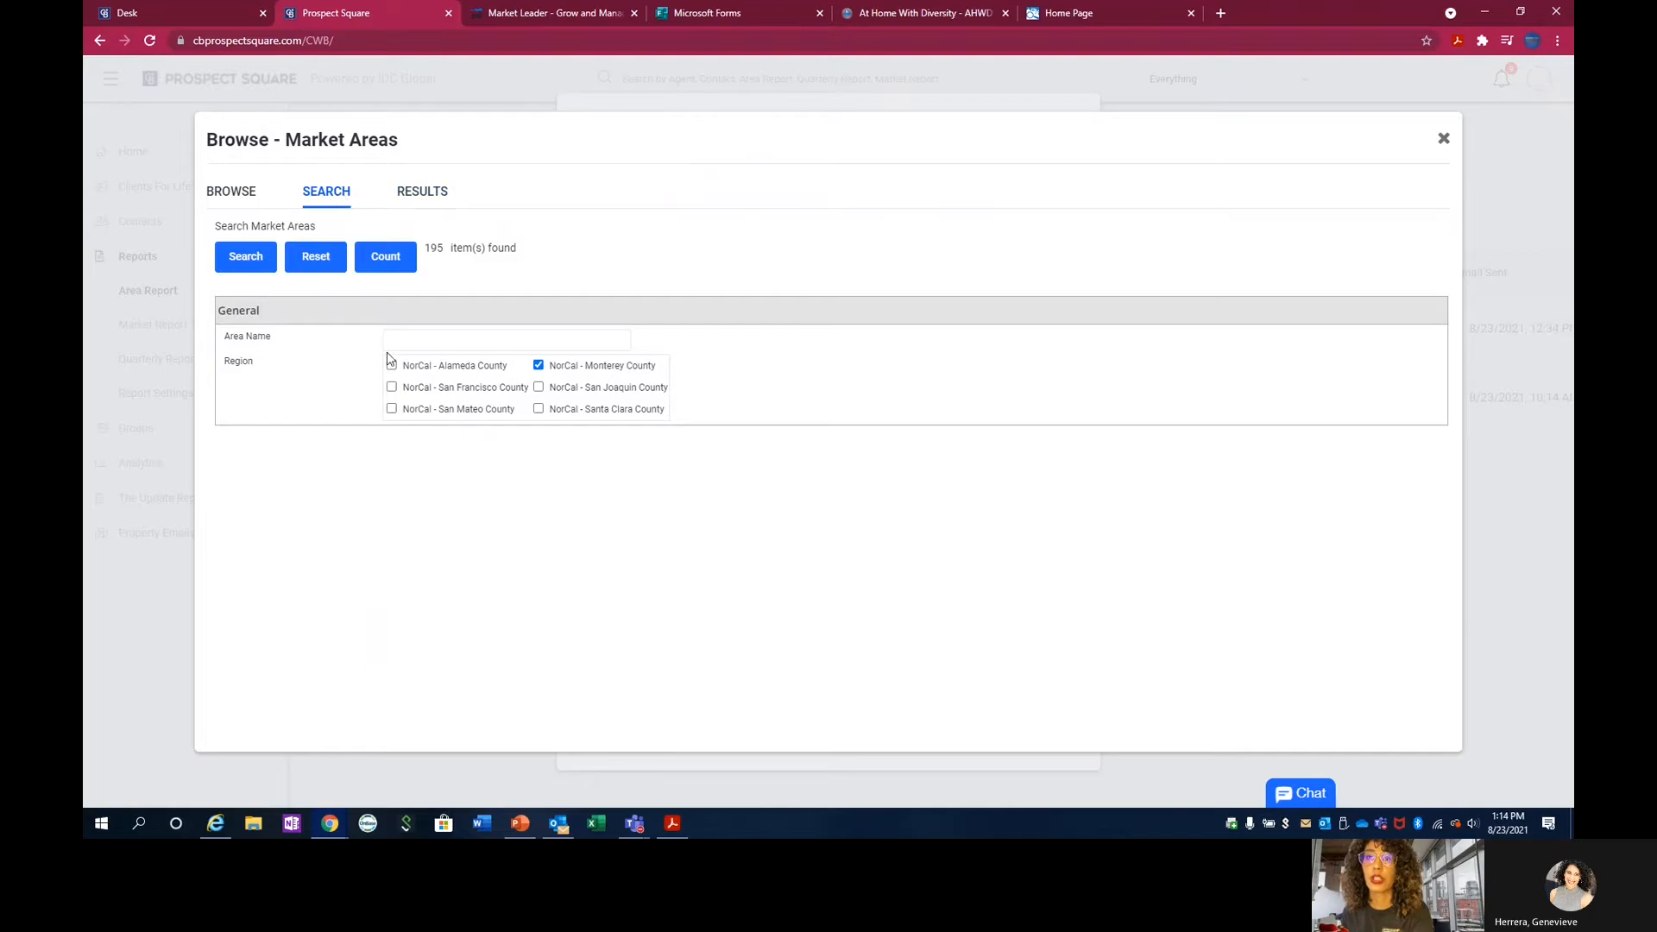
click(507, 340)
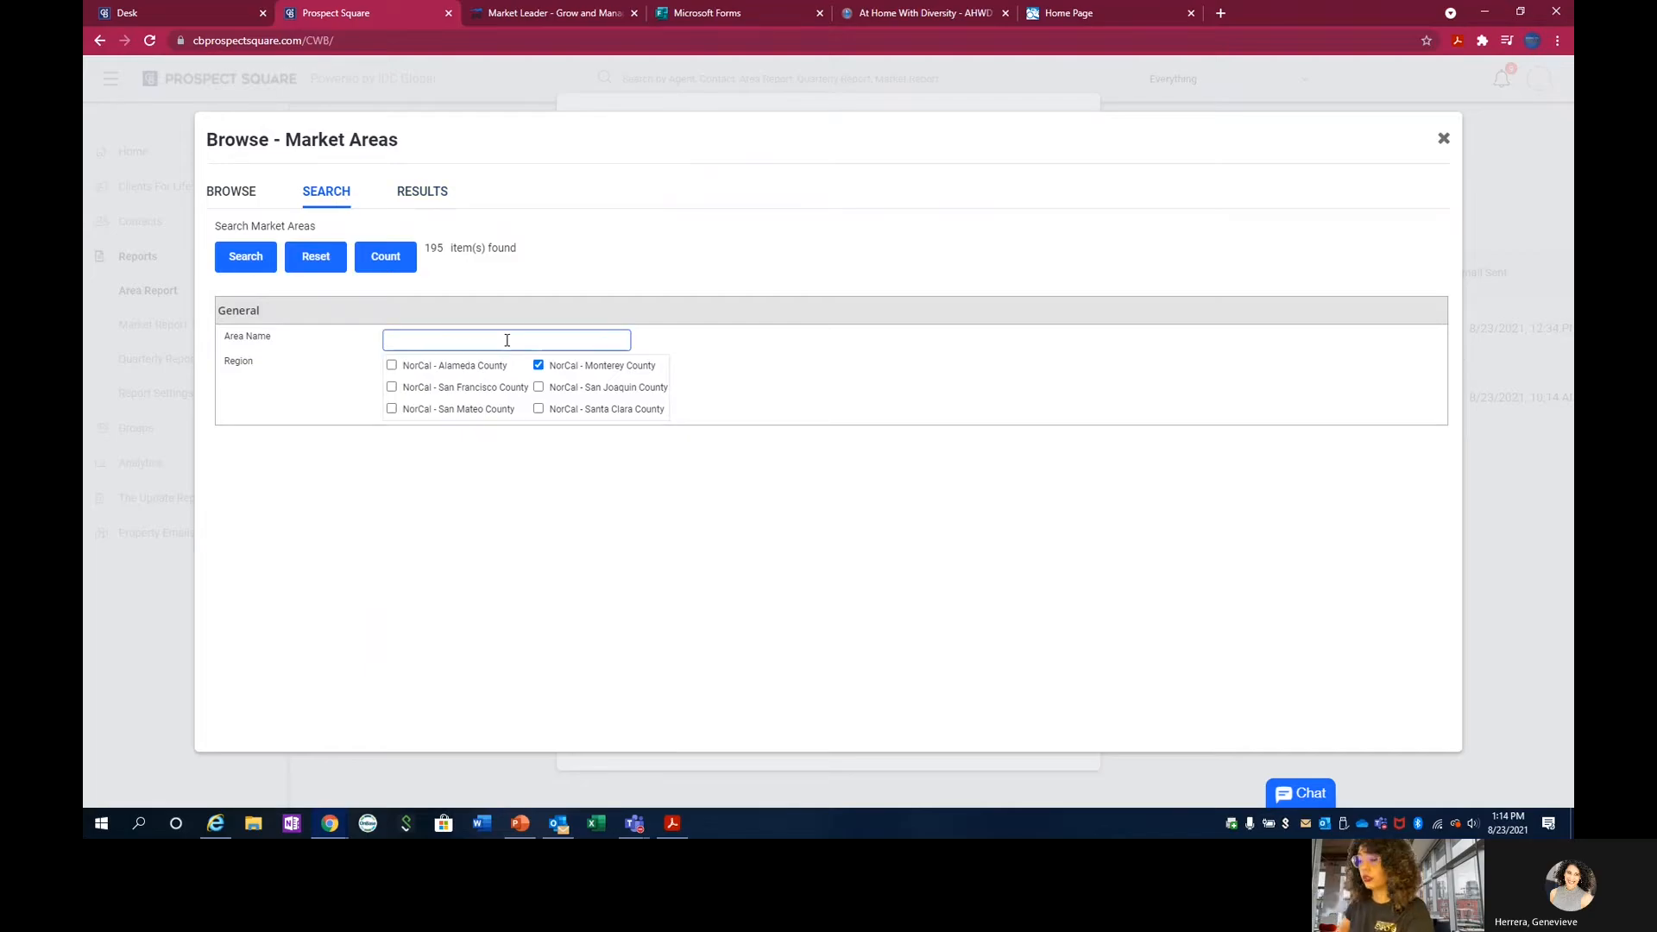
text(paf)
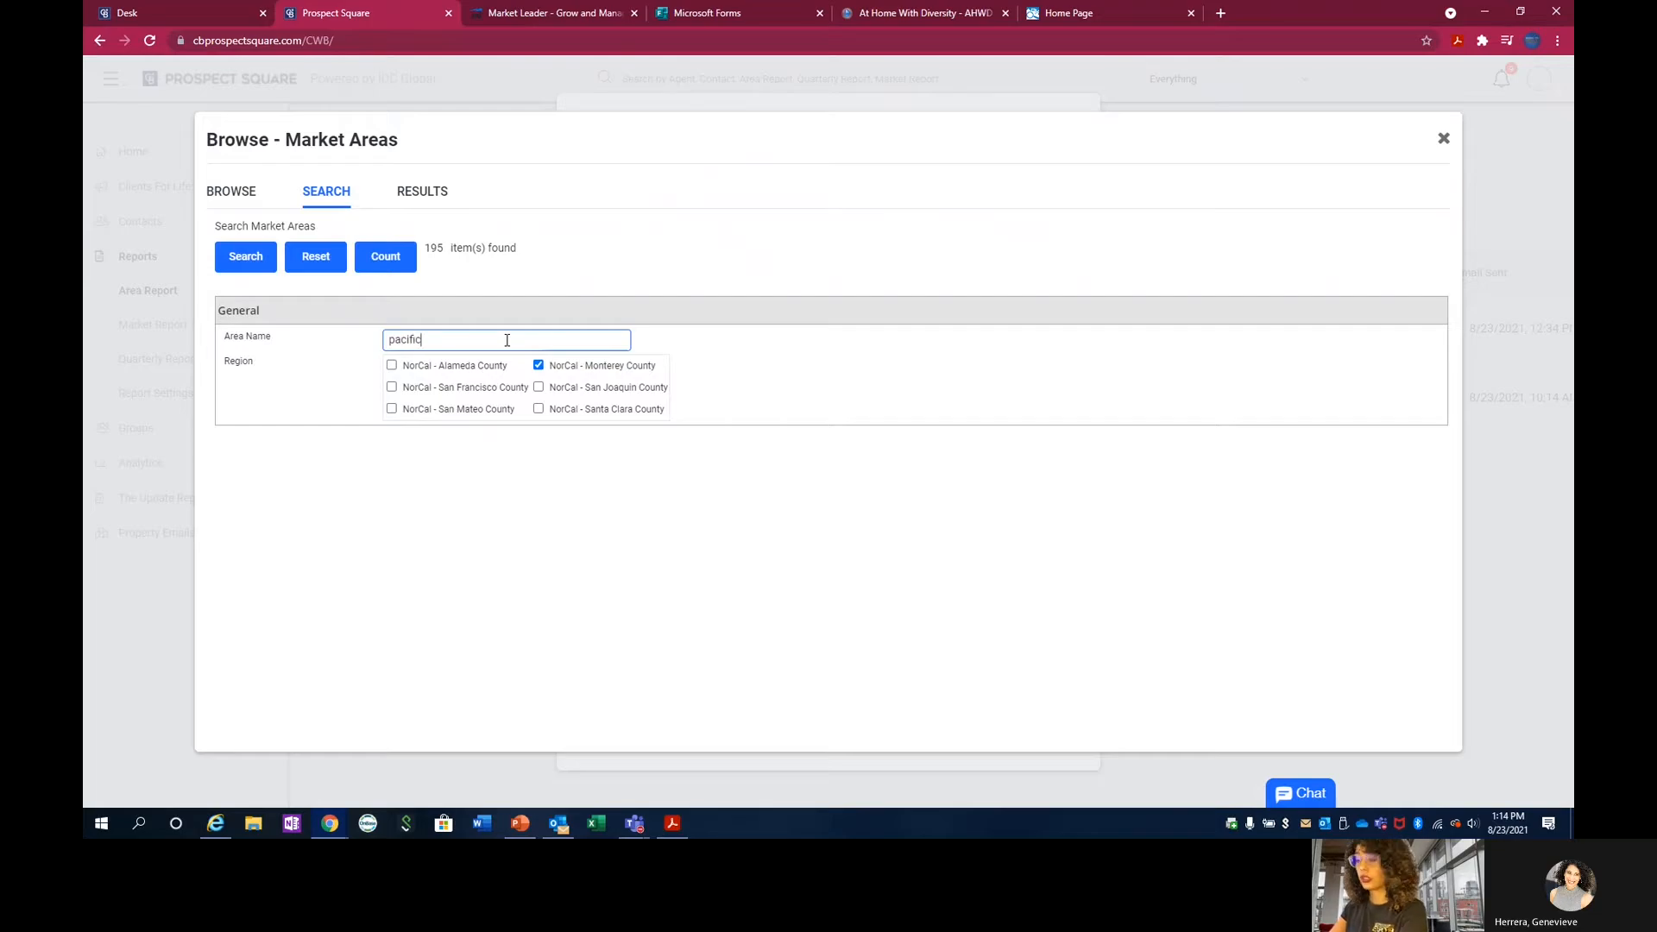
text(ific gro)
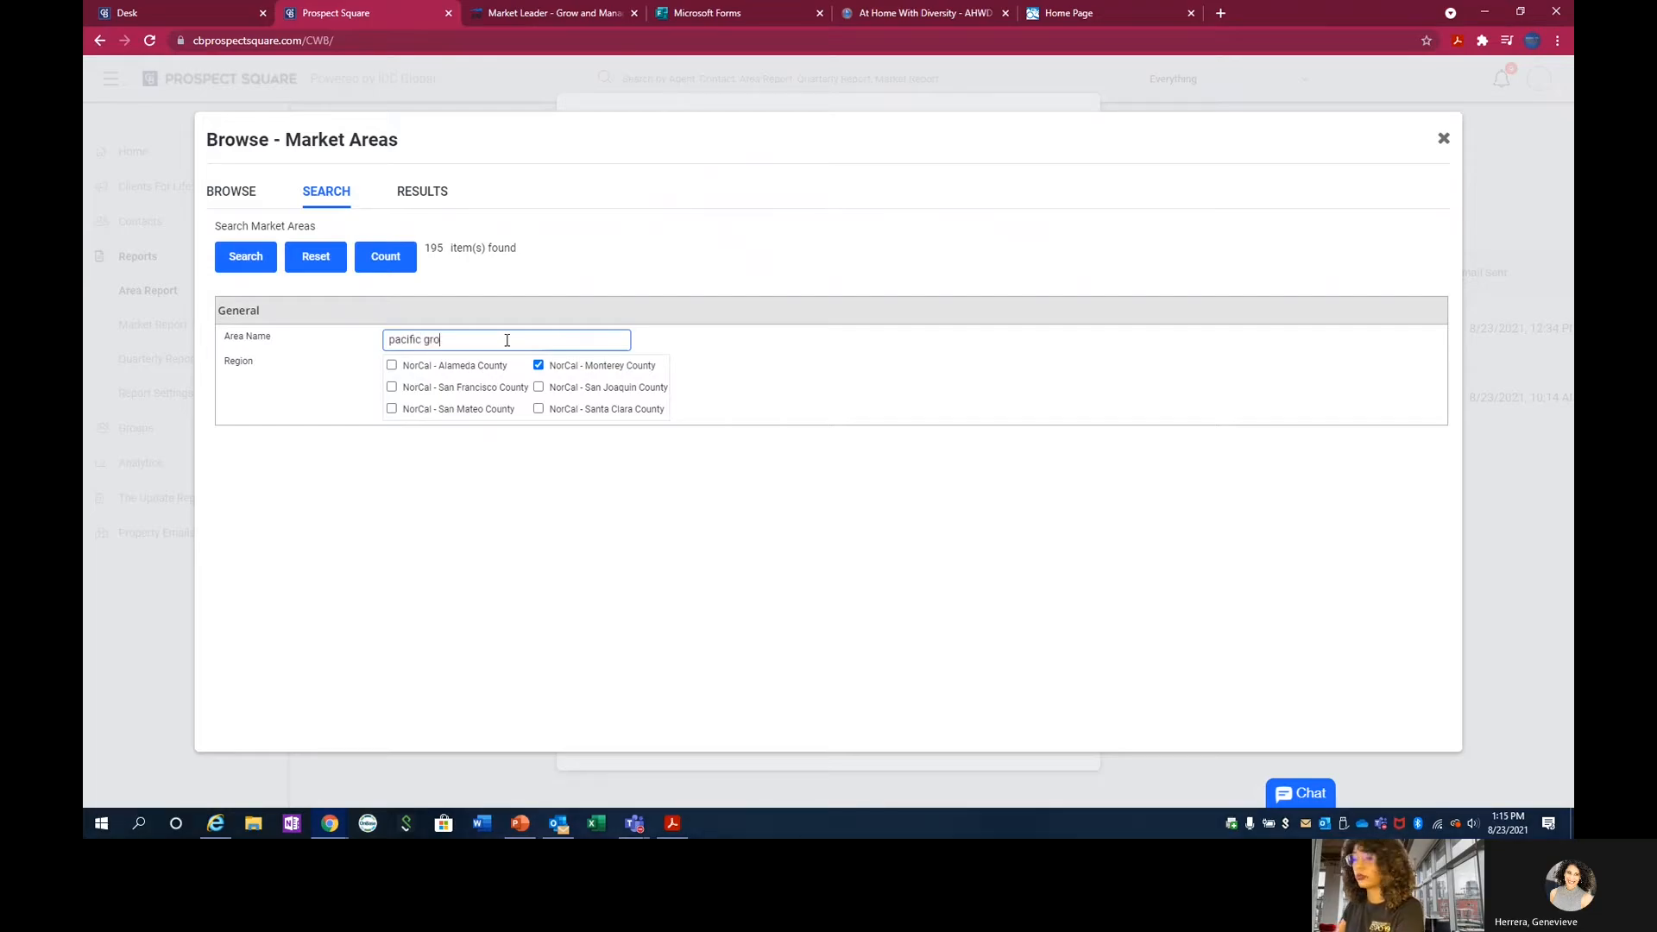
text(ve)
click(386, 266)
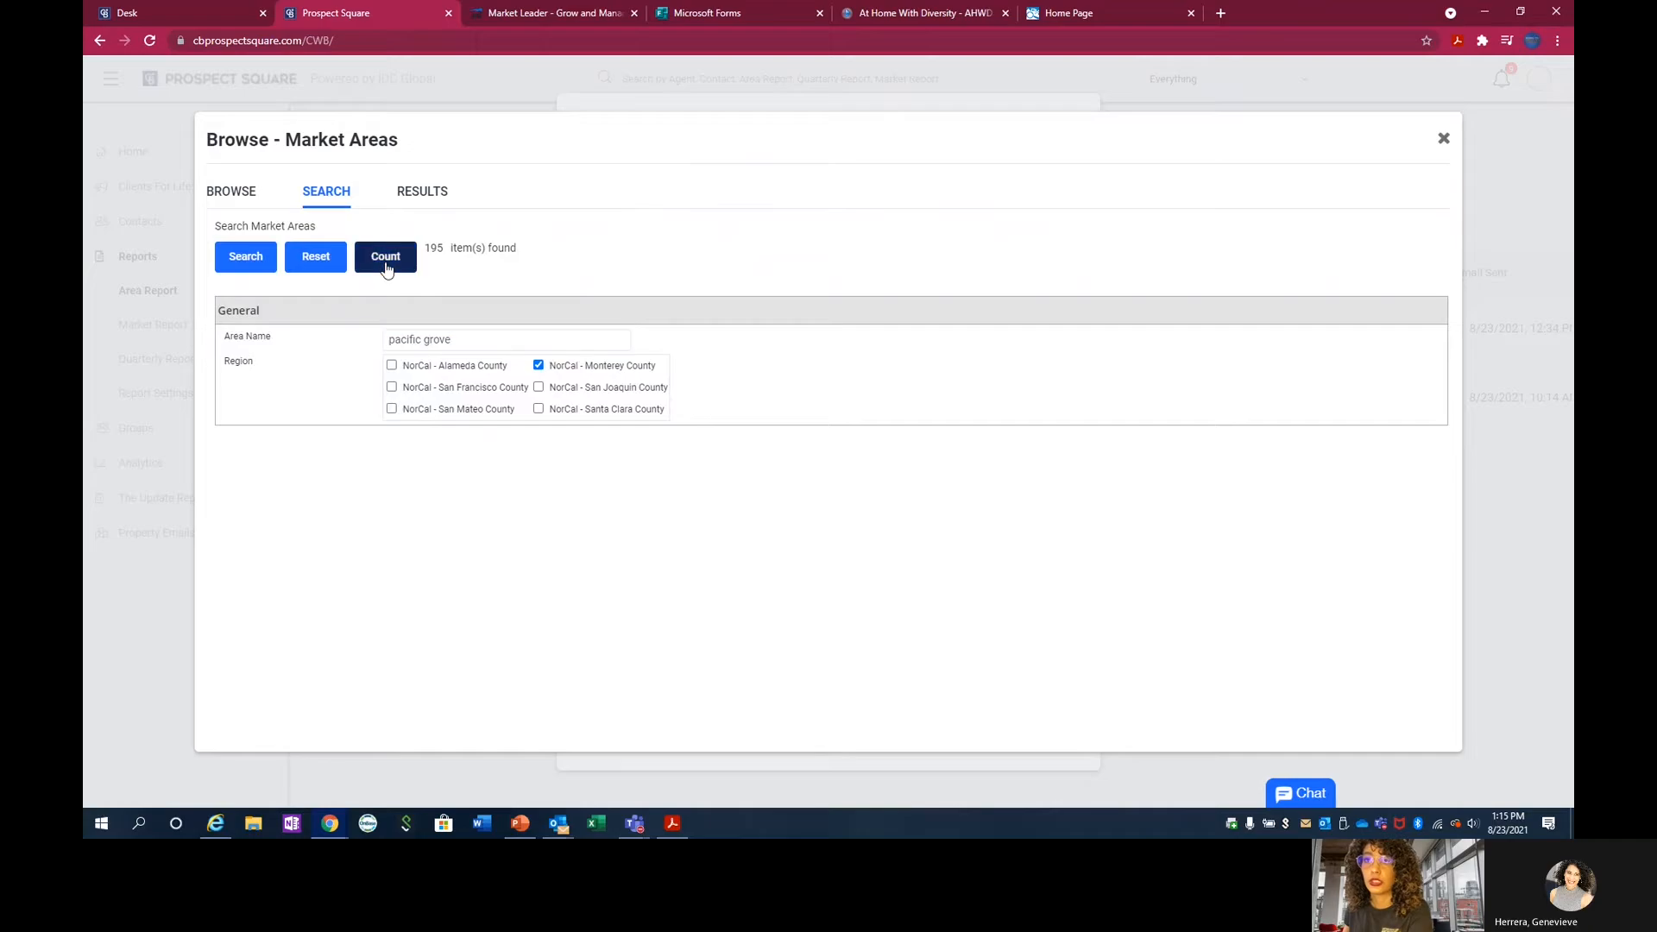
click(248, 269)
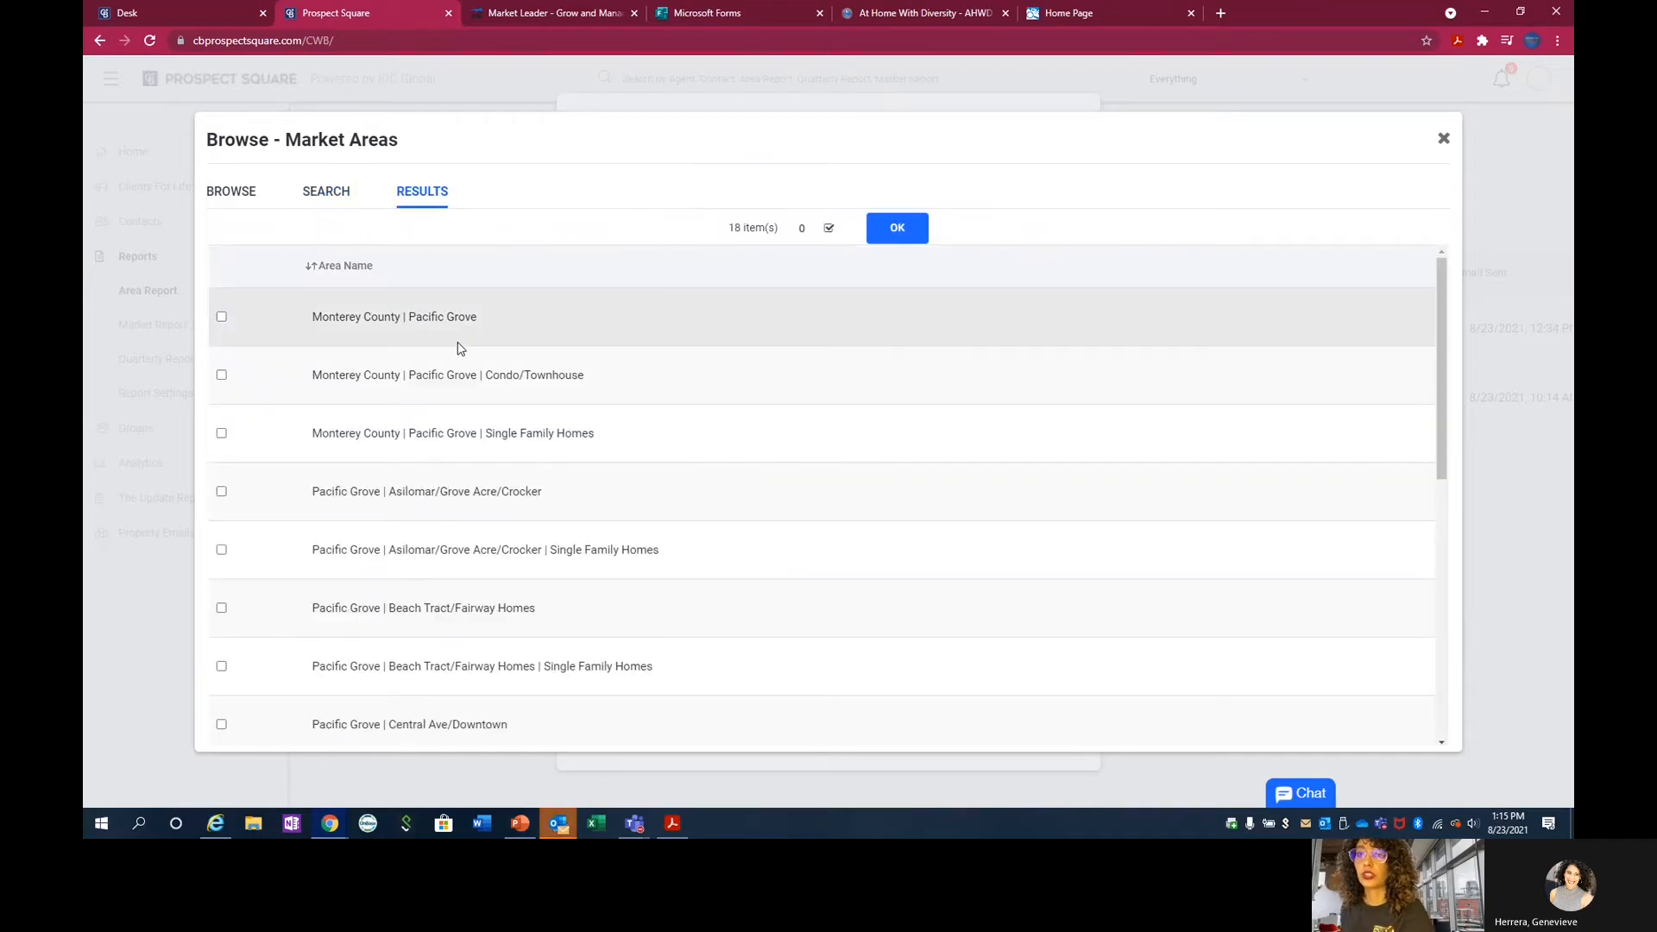
Add the market area Monterey County | Pacific Grove | Single Family Homes to the area report.
scroll(461, 349, down, 1)
scroll(466, 348, down, 1)
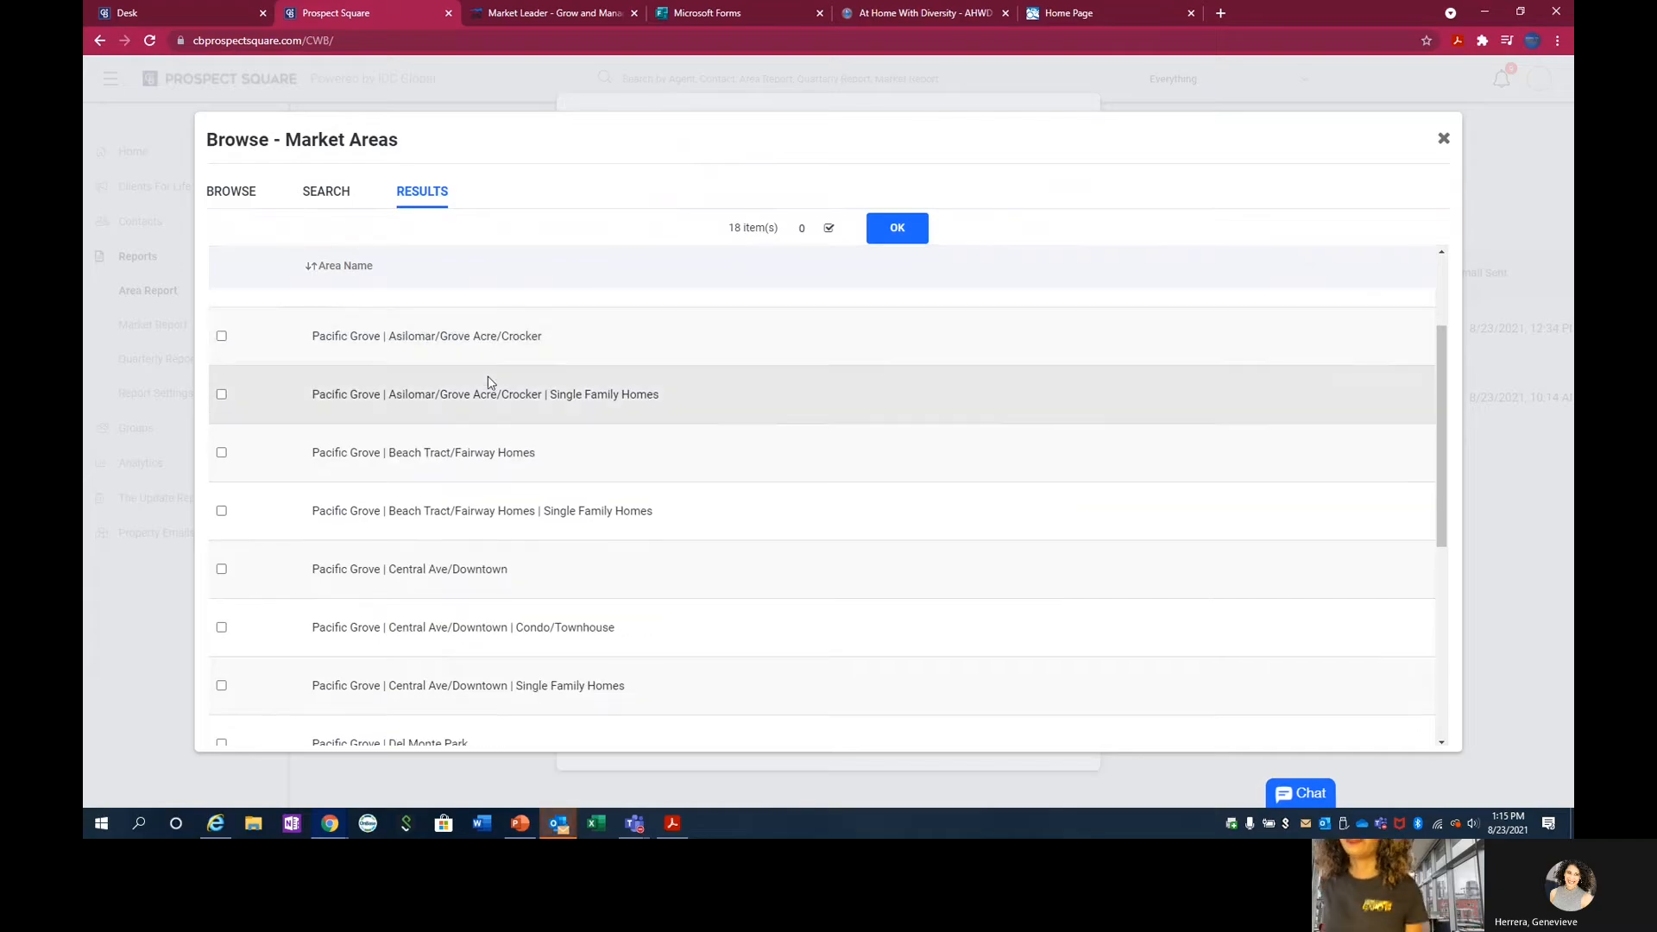
scroll(513, 391, up, 2)
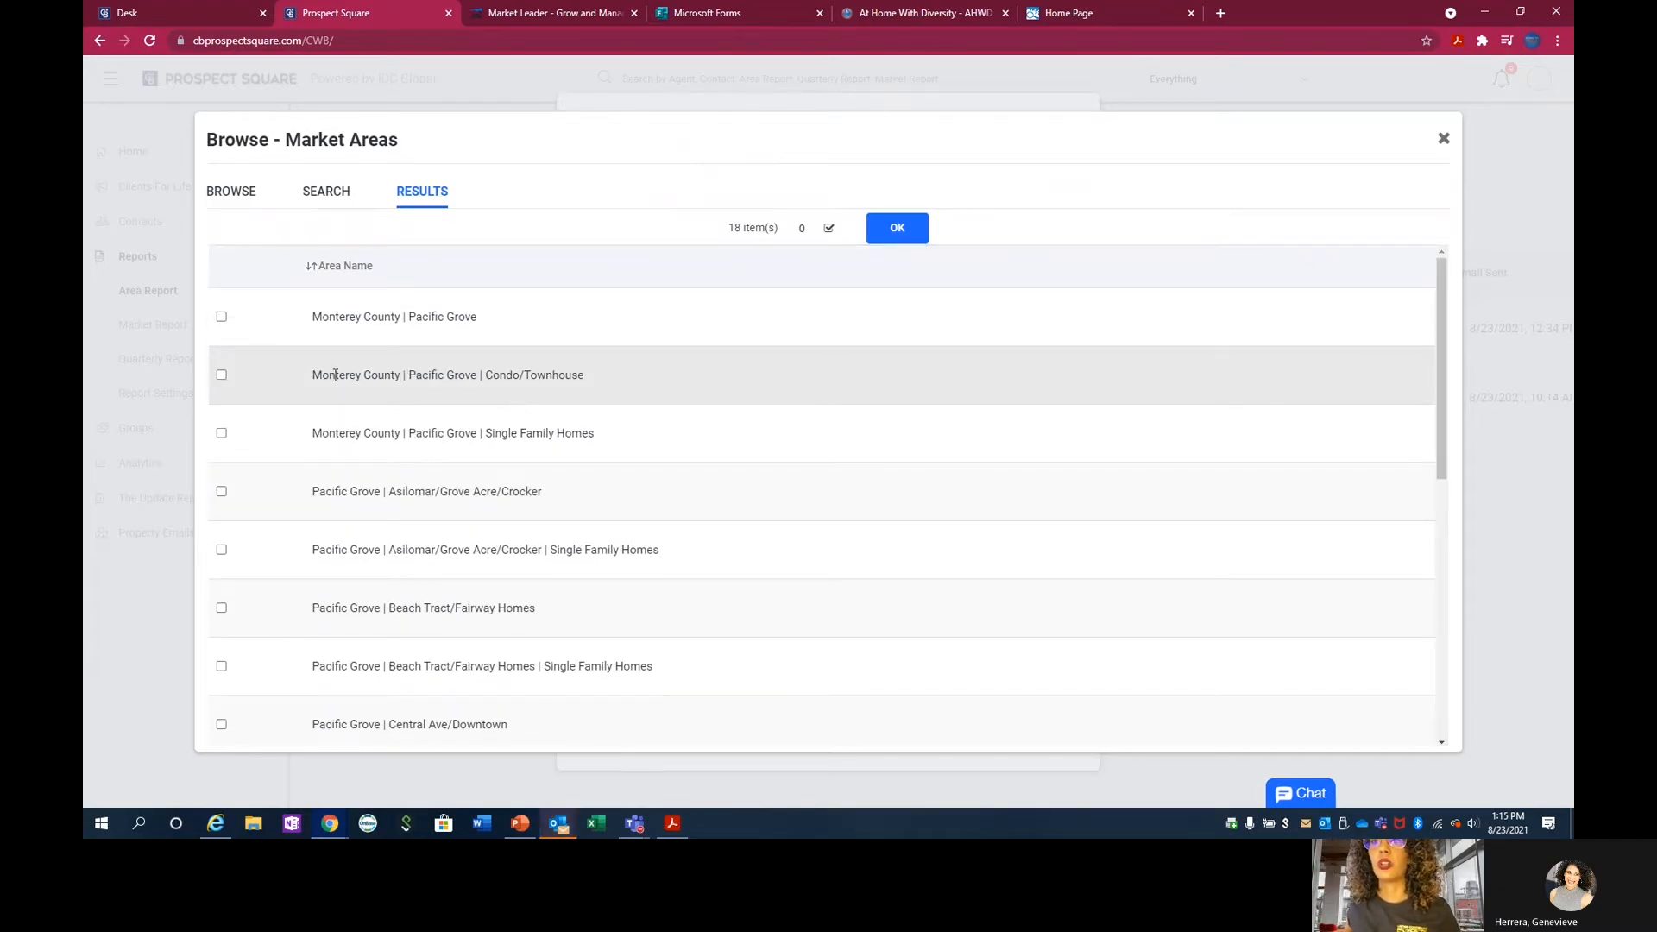
scroll(316, 348, down, 1)
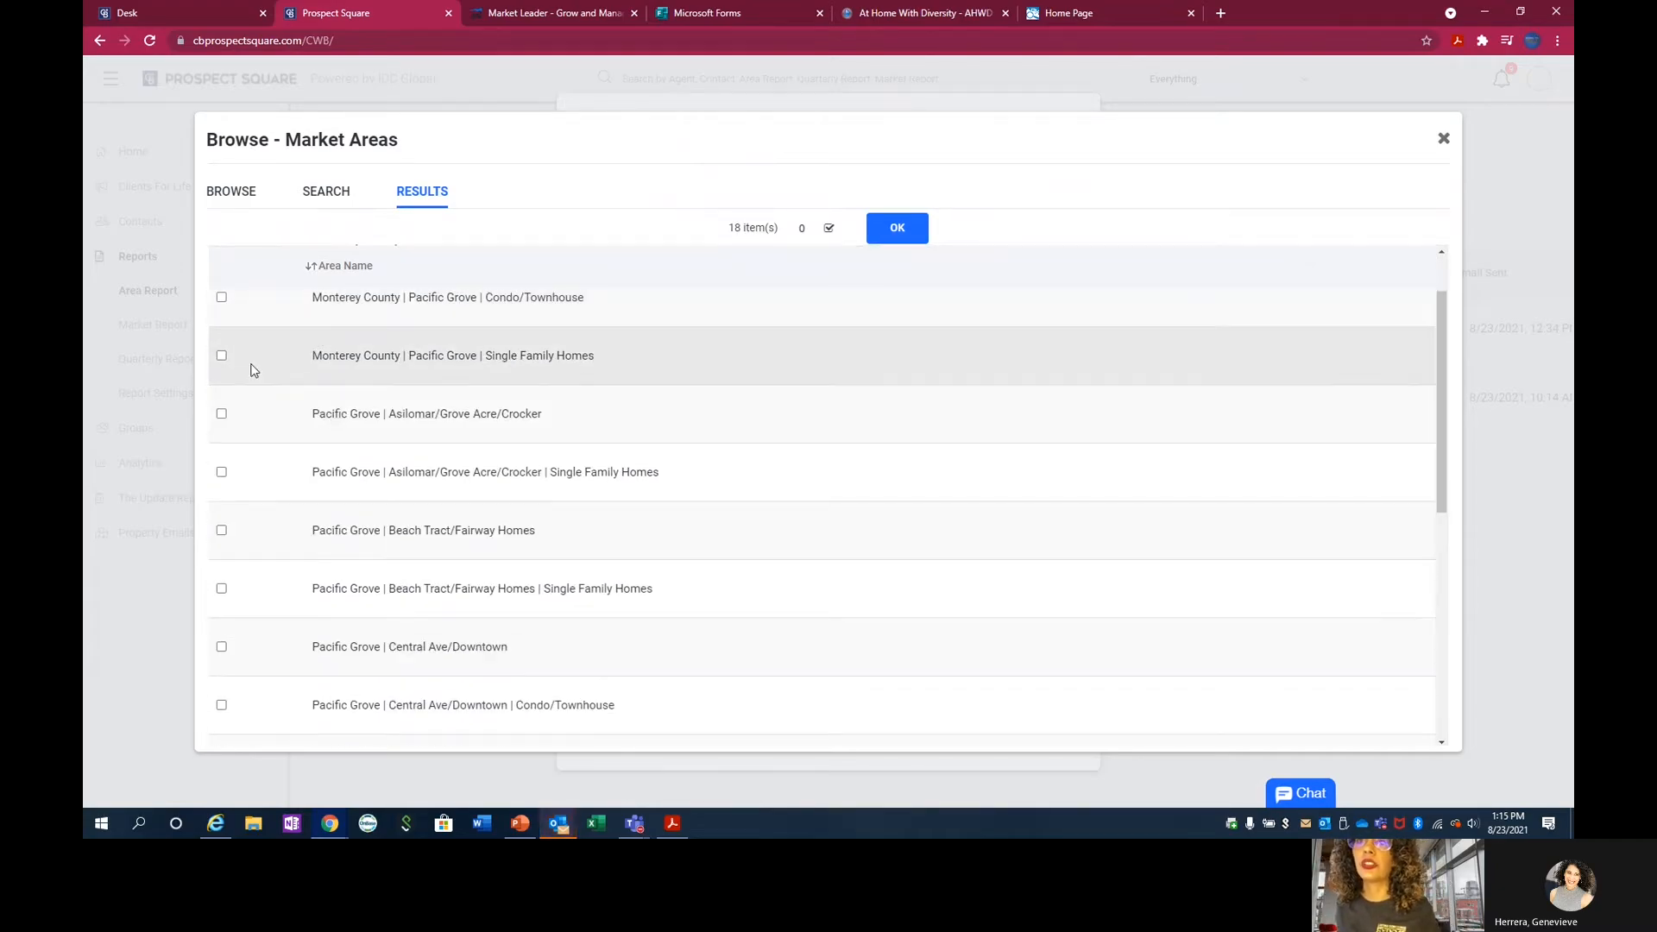
click(221, 357)
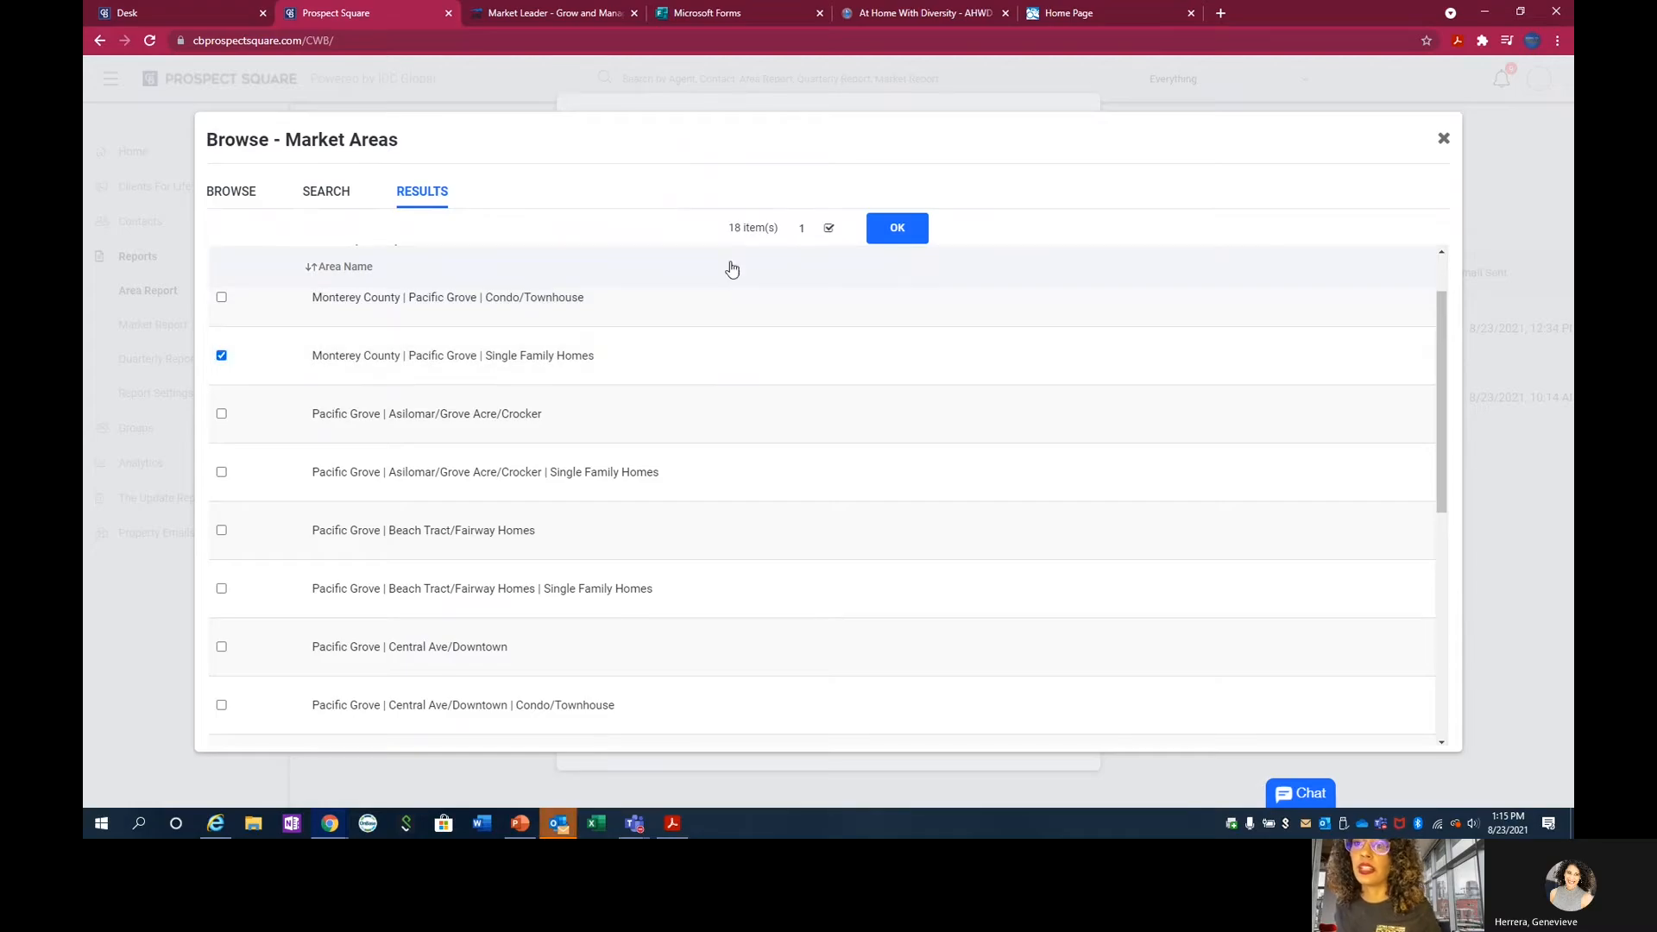
click(898, 230)
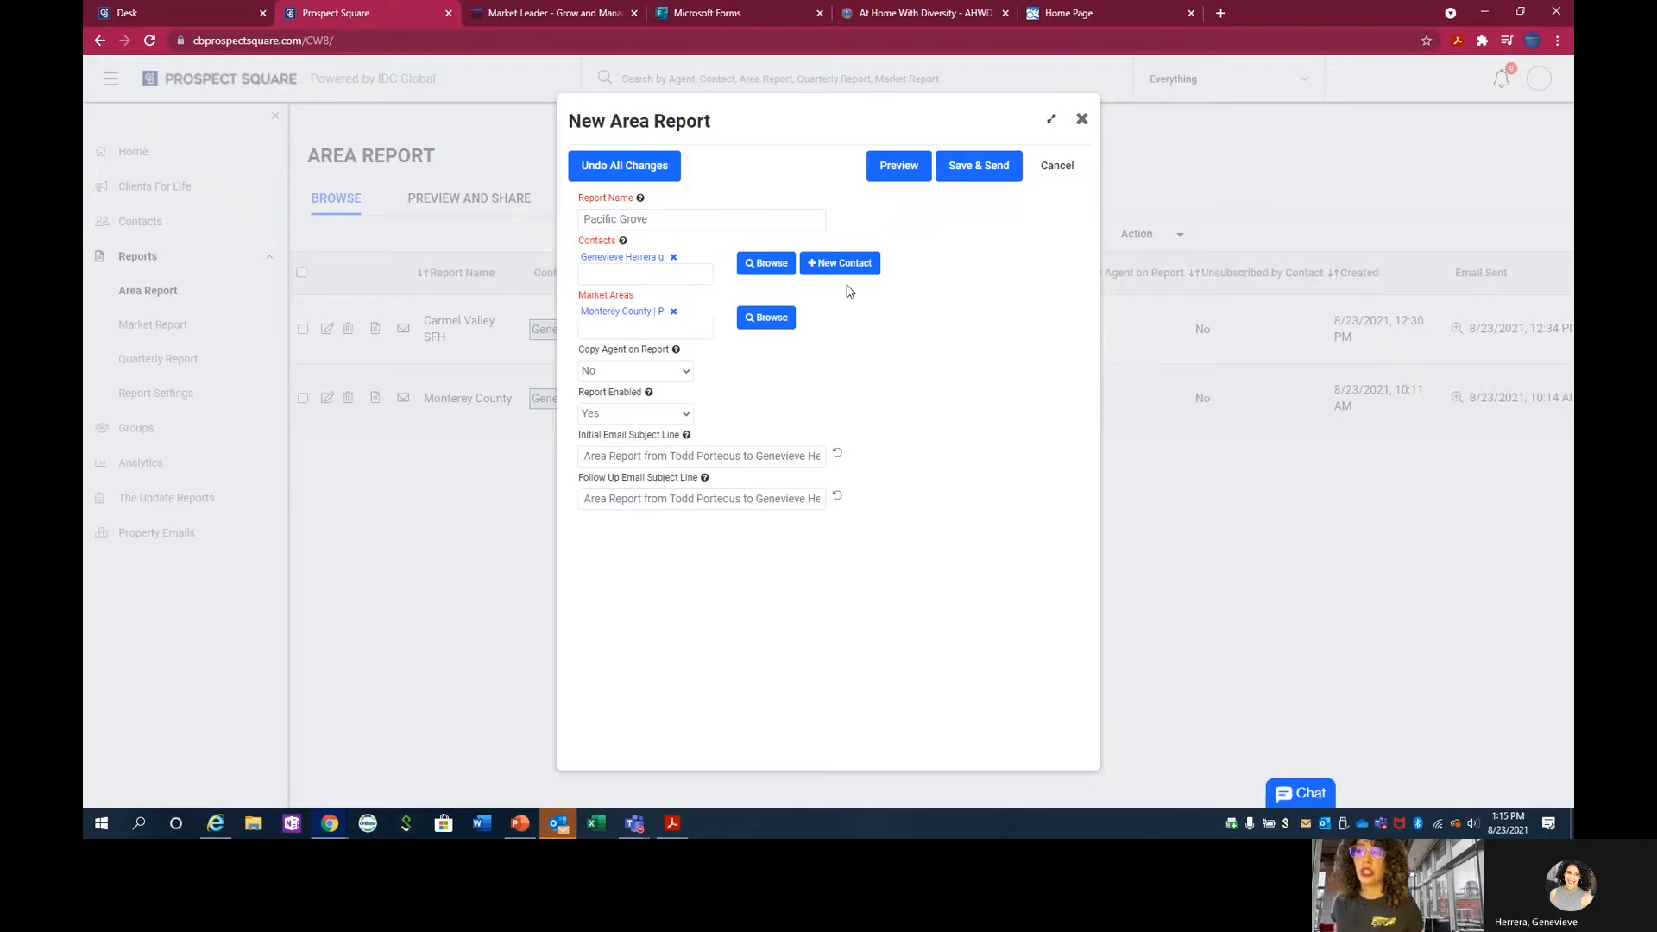
Preview the Pacific Grove area report, examine its snapshot, market summary and charts through to the end, and close the preview.
click(908, 171)
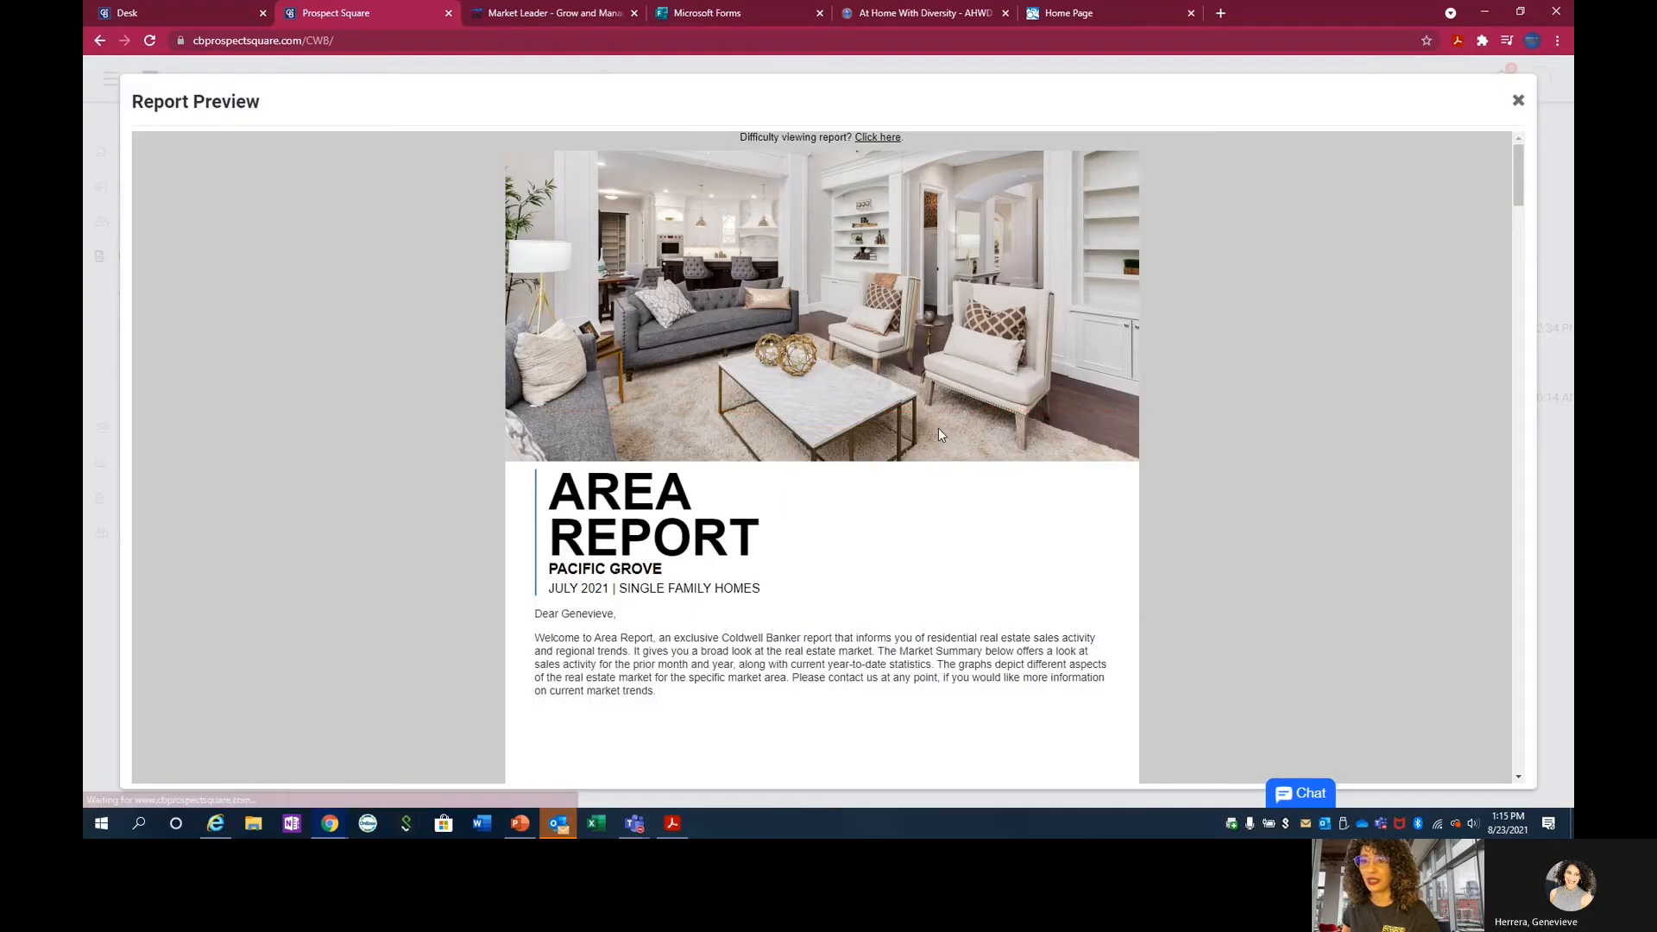
scroll(919, 421, down, 4)
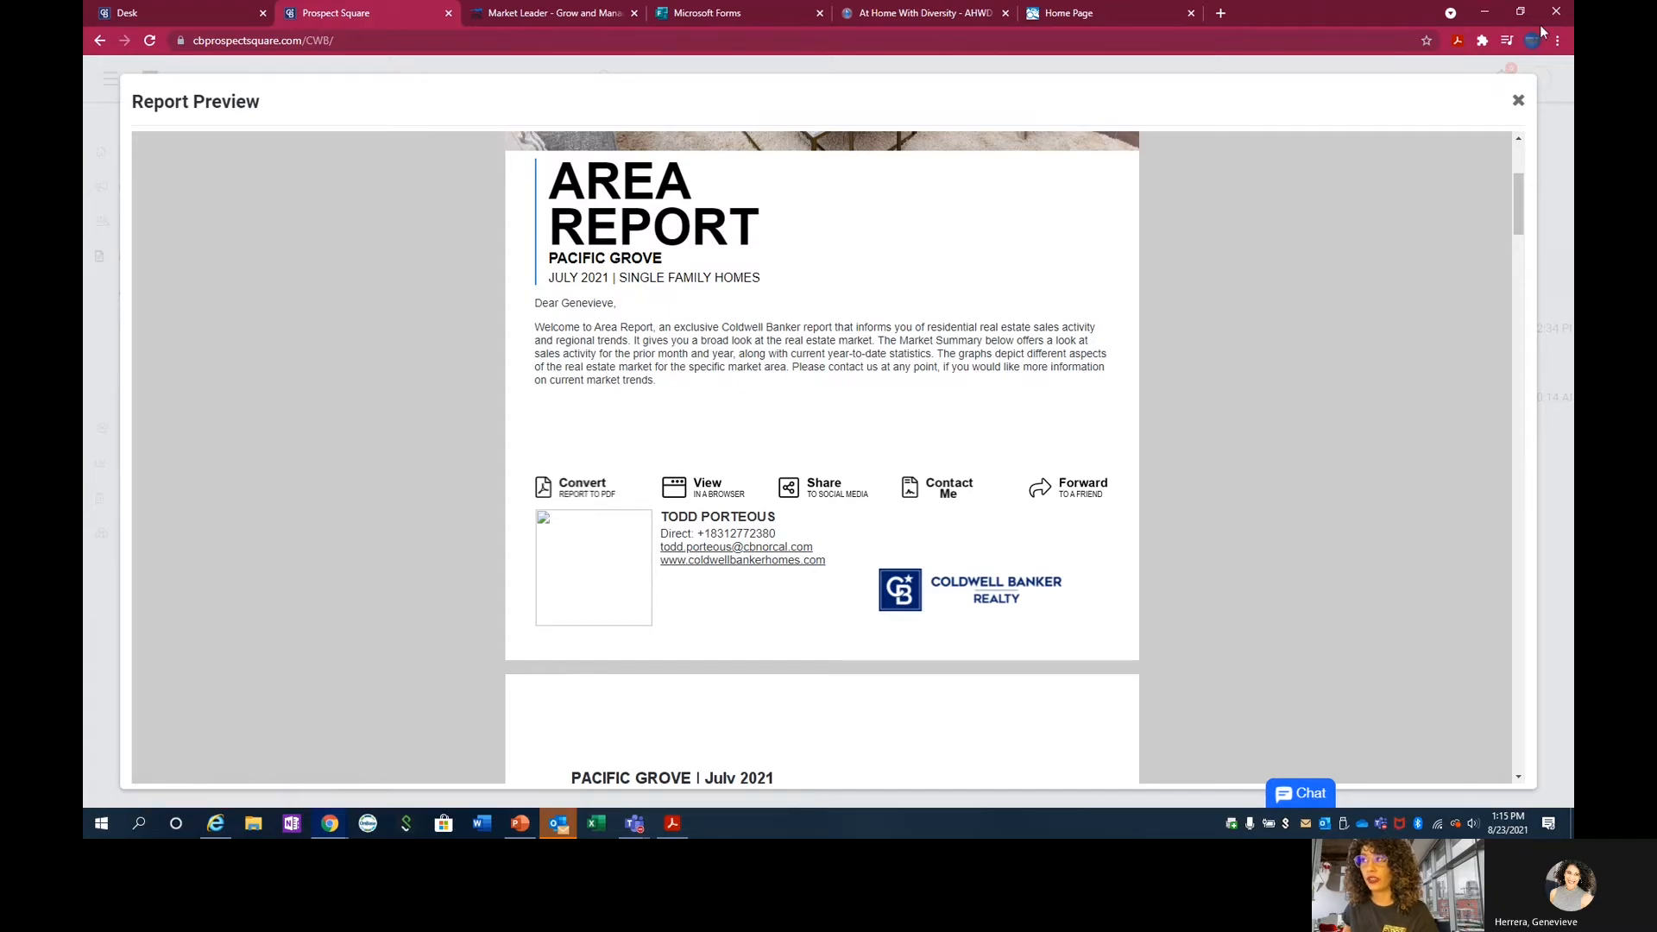
scroll(769, 573, down, 5)
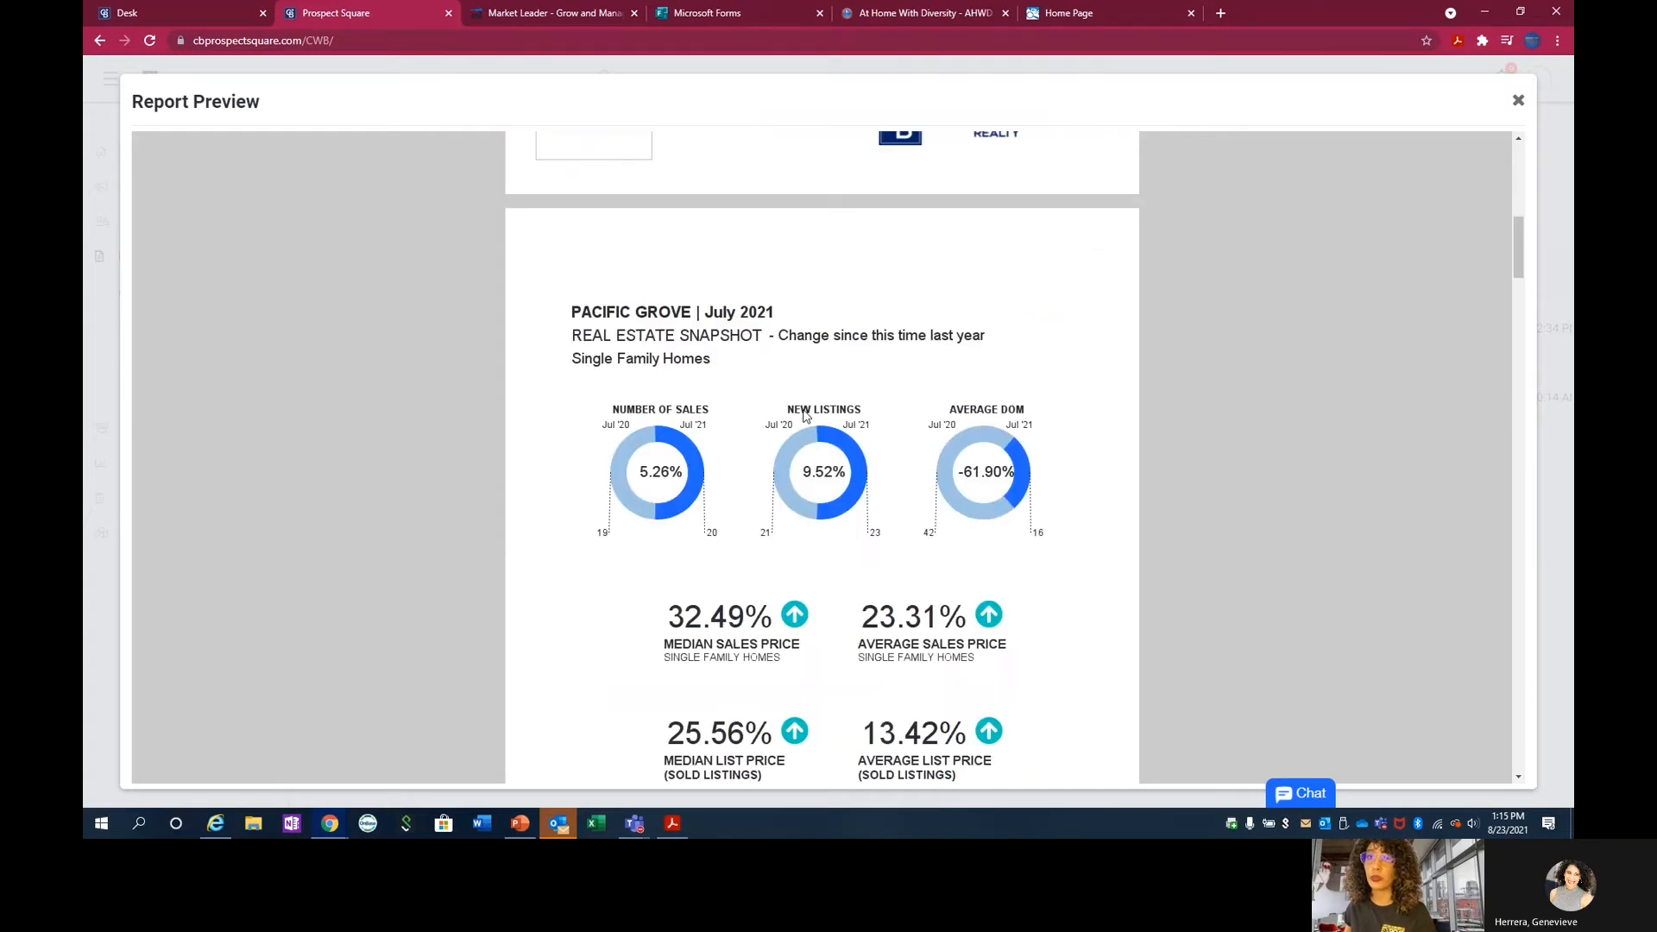
scroll(805, 417, down, 2)
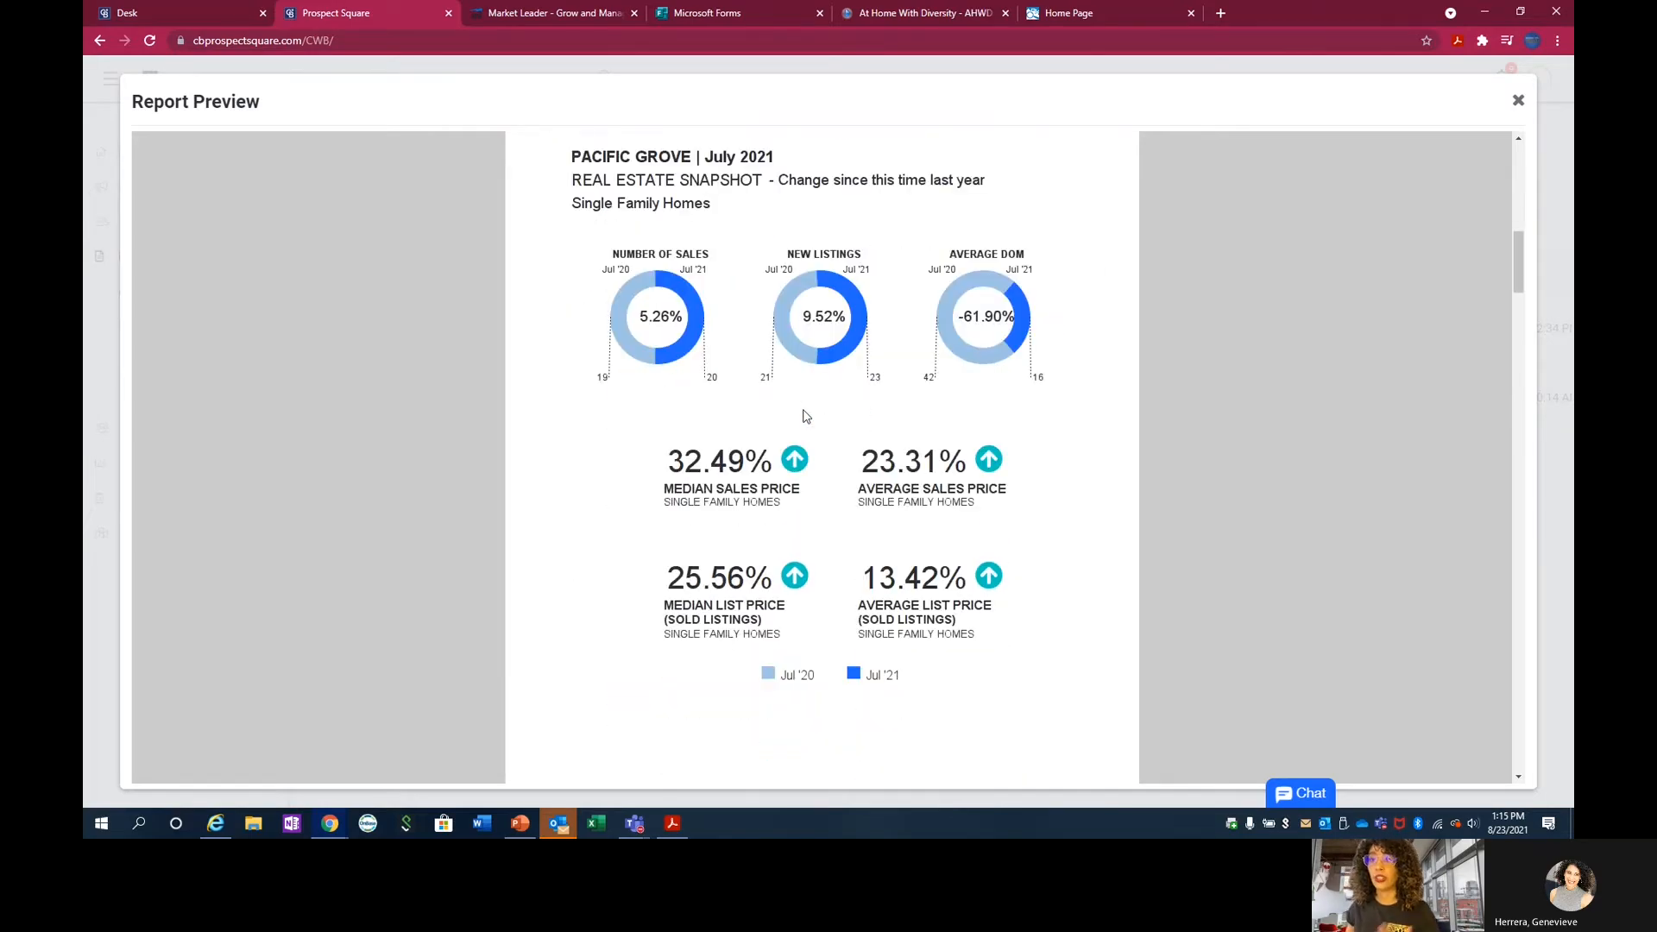
scroll(805, 417, down, 1)
scroll(805, 417, down, 7)
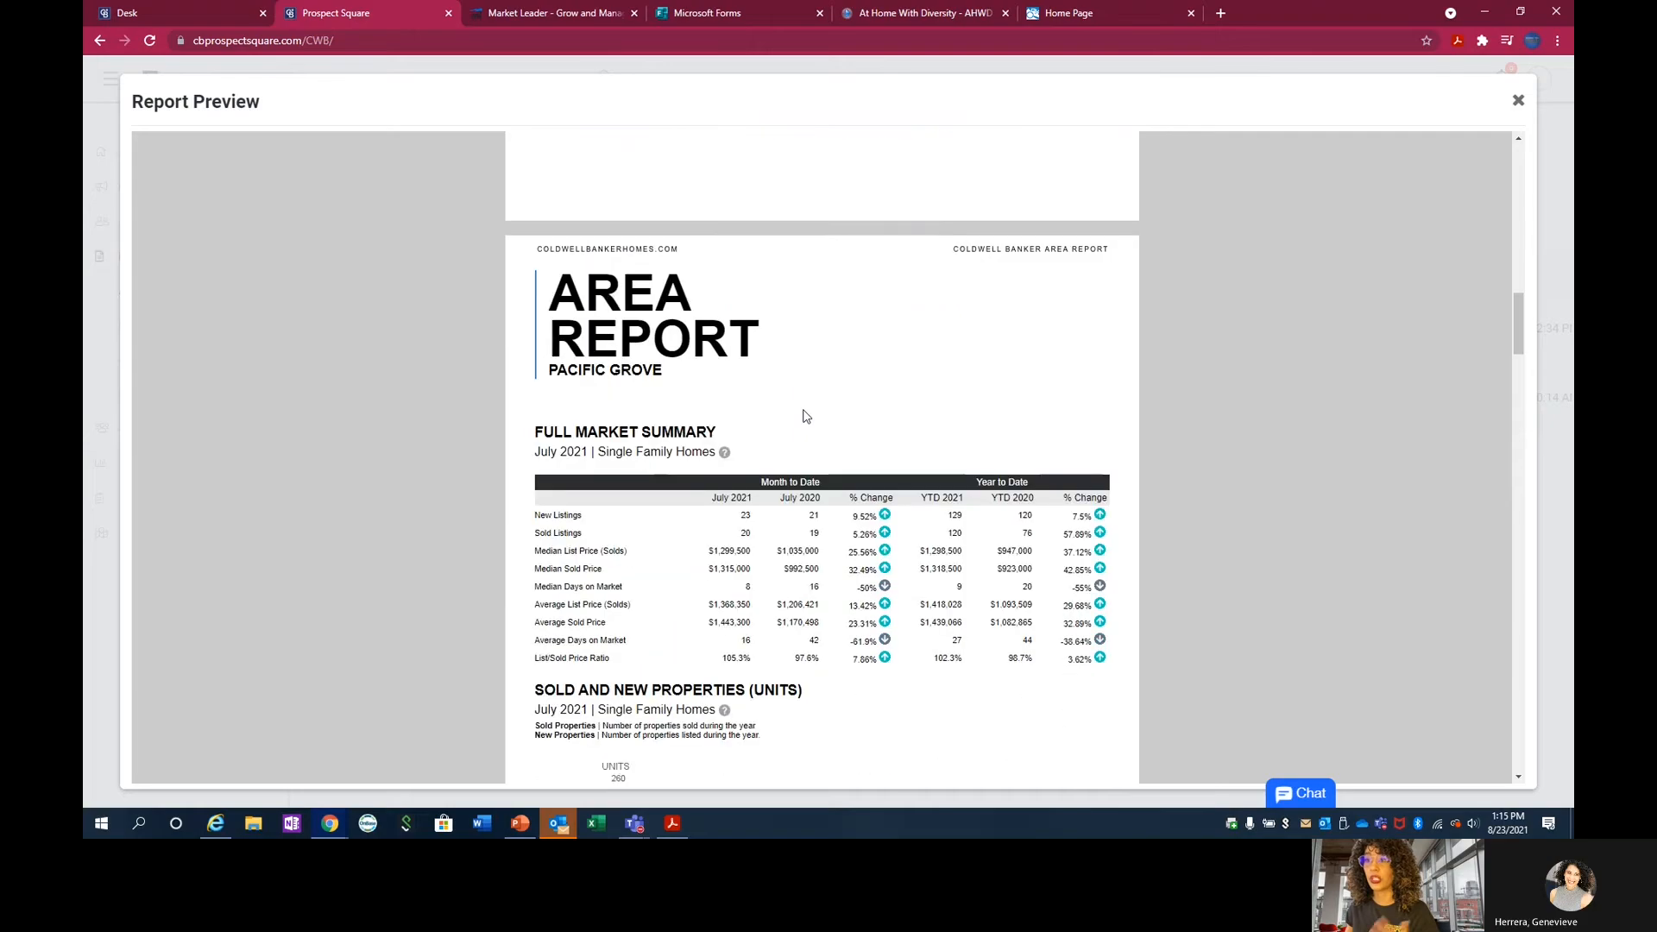
scroll(805, 417, down, 3)
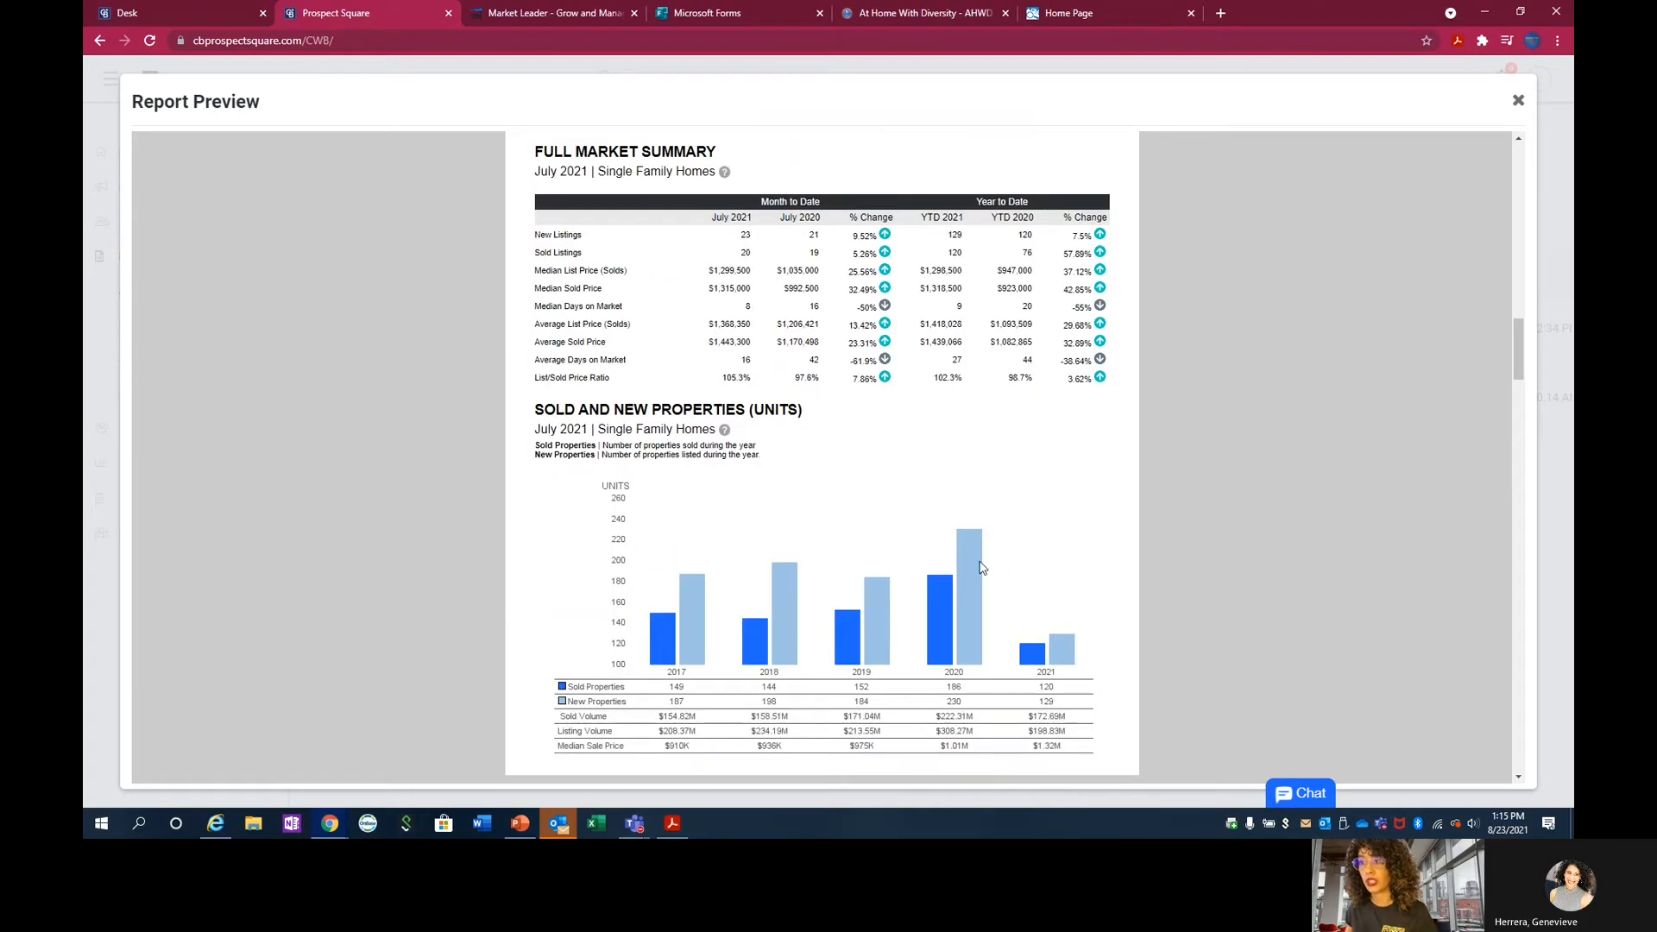
scroll(981, 567, down, 8)
scroll(888, 480, down, 2)
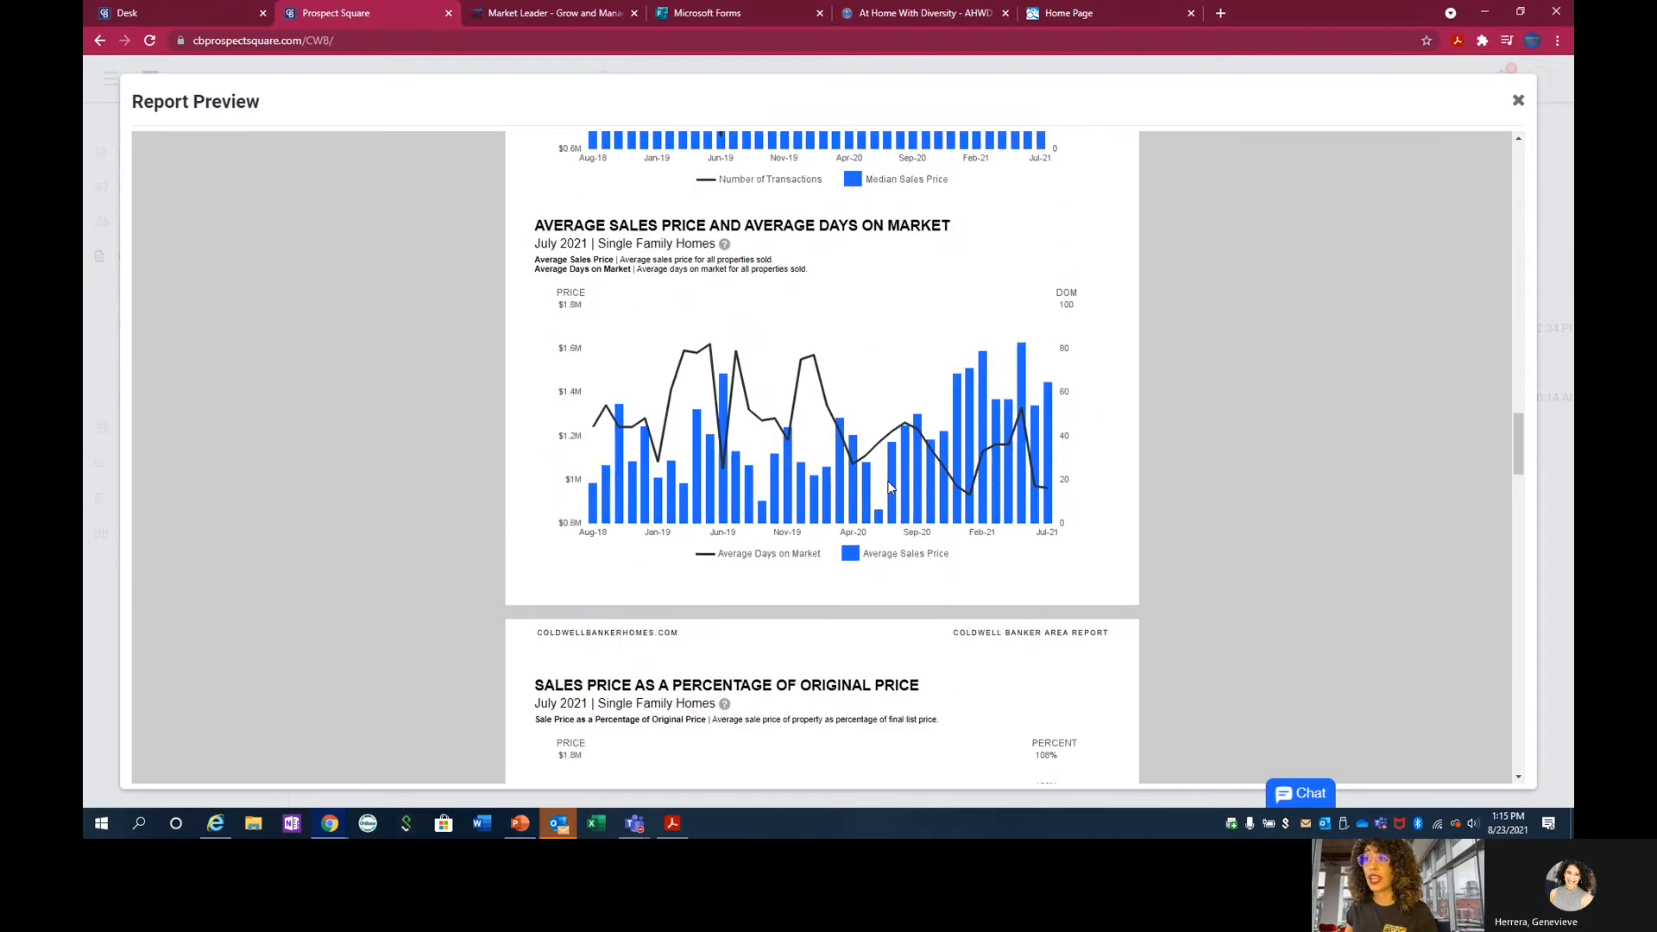
scroll(890, 488, down, 6)
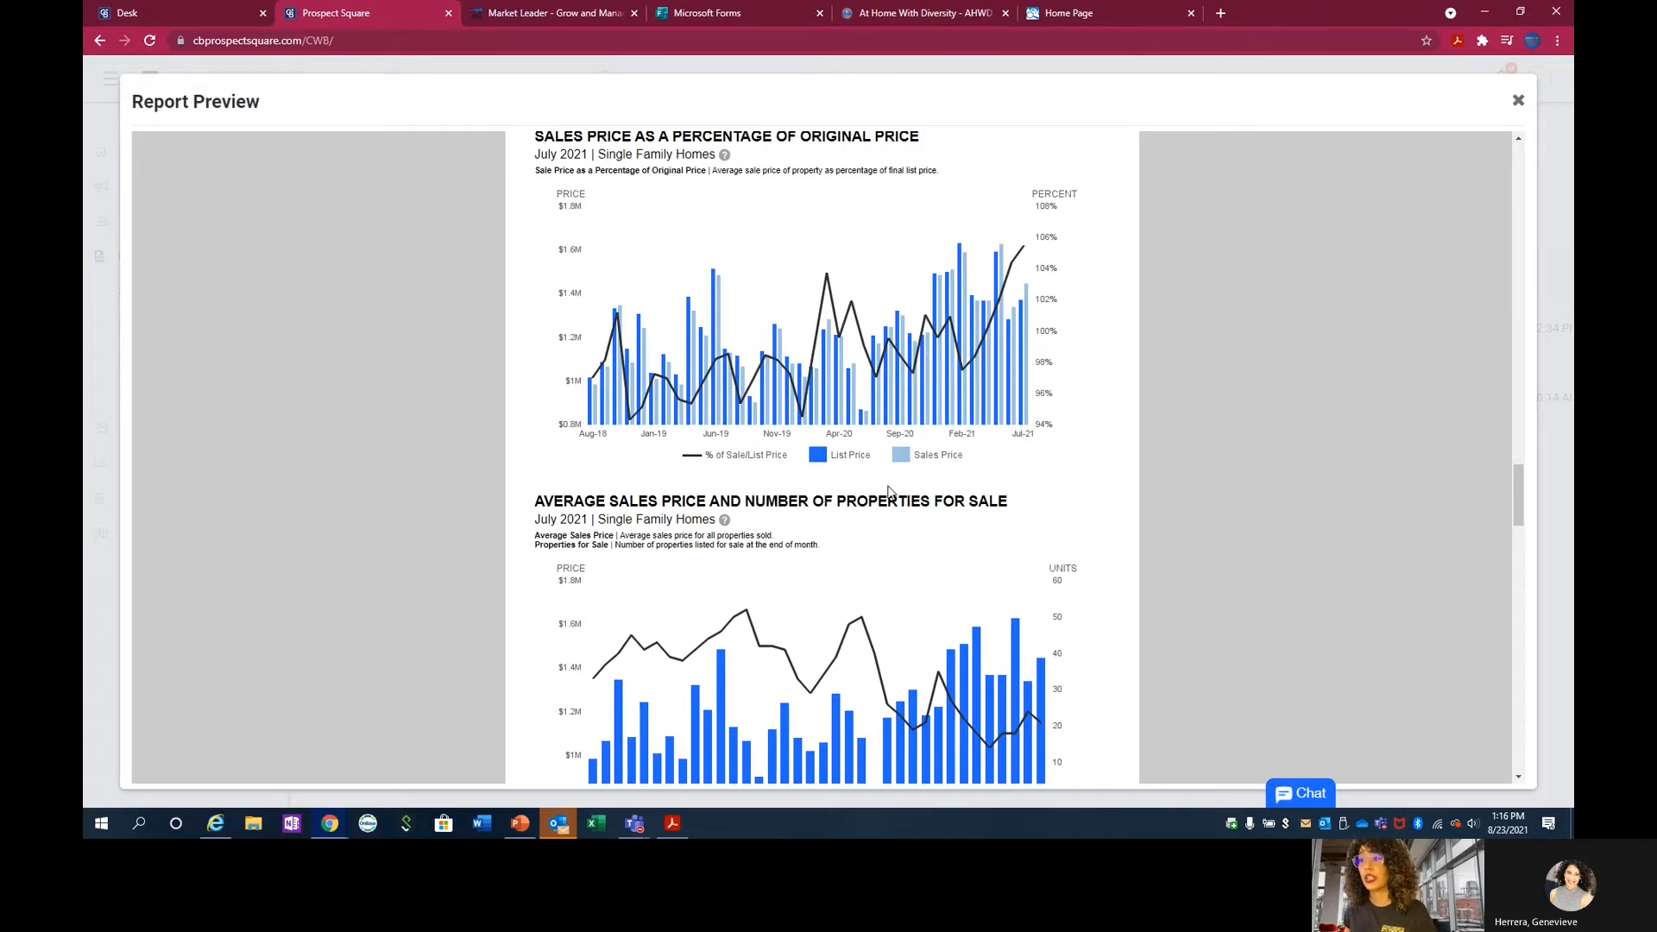
scroll(890, 488, down, 8)
scroll(890, 490, down, 13)
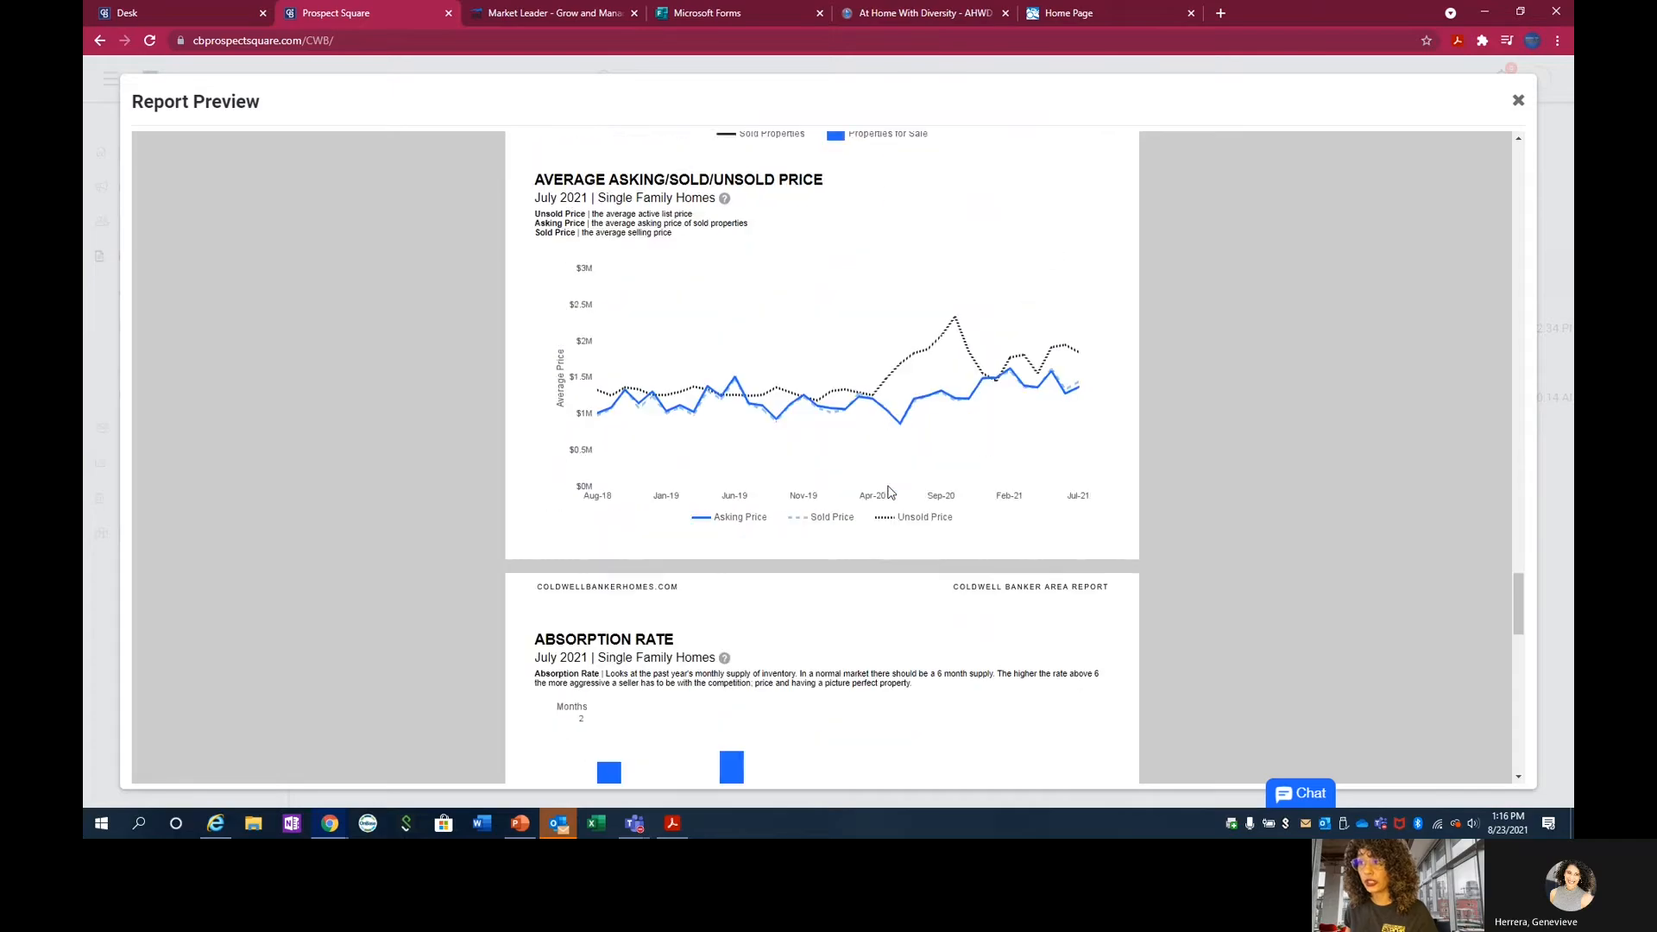
scroll(829, 506, down, 6)
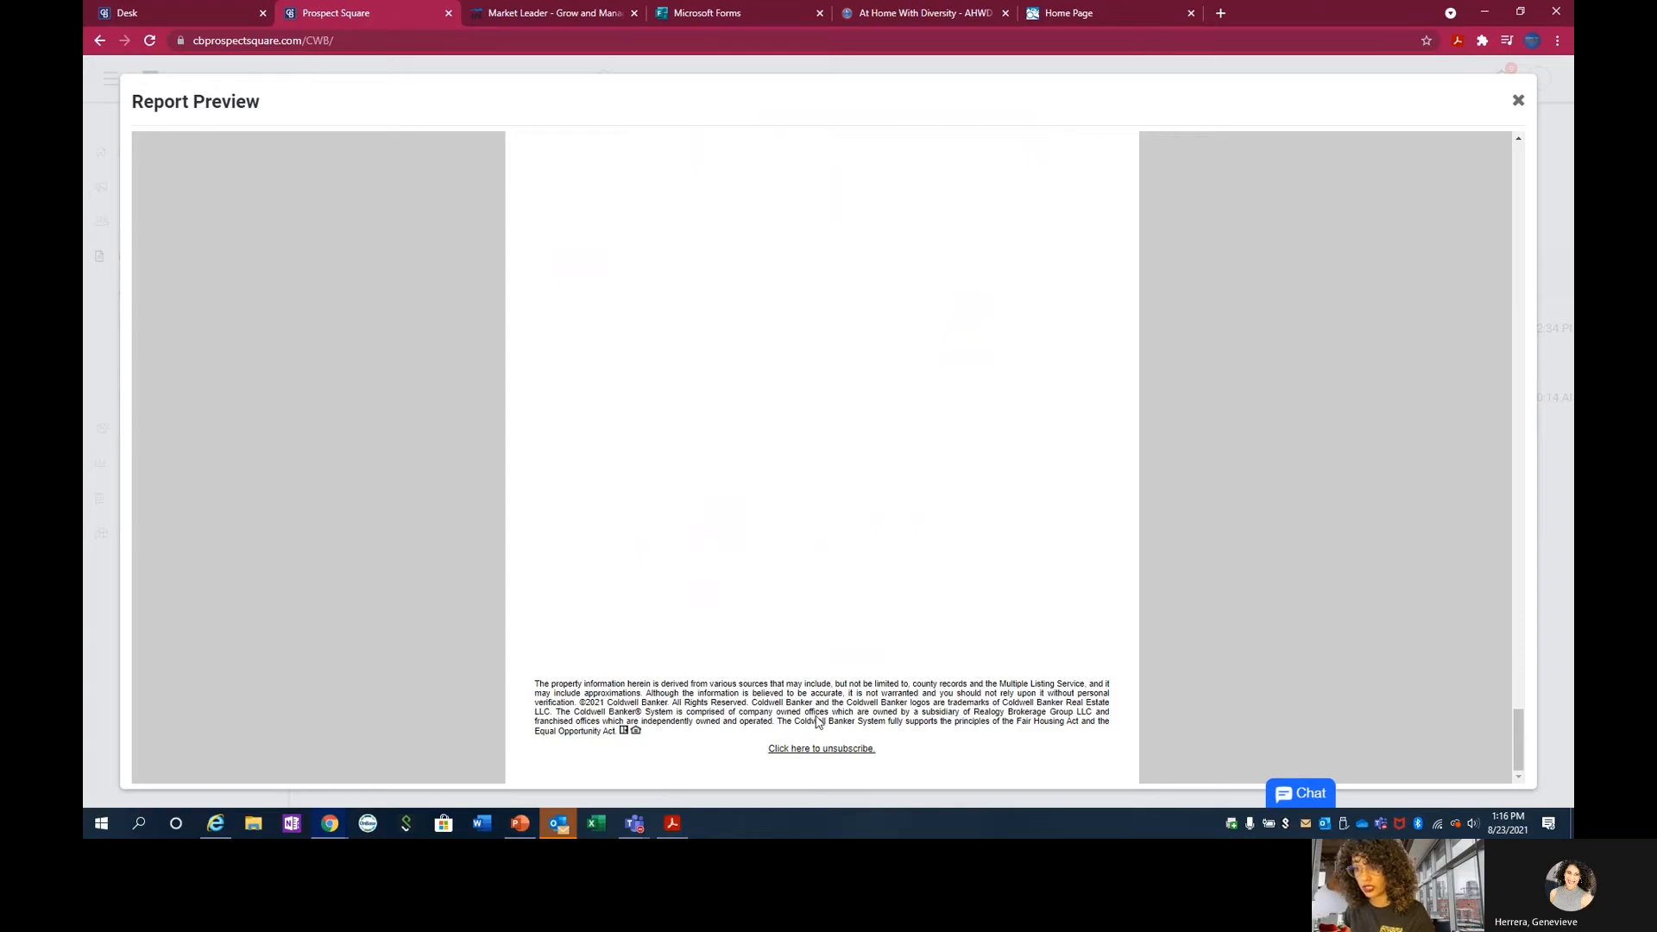
click(1520, 102)
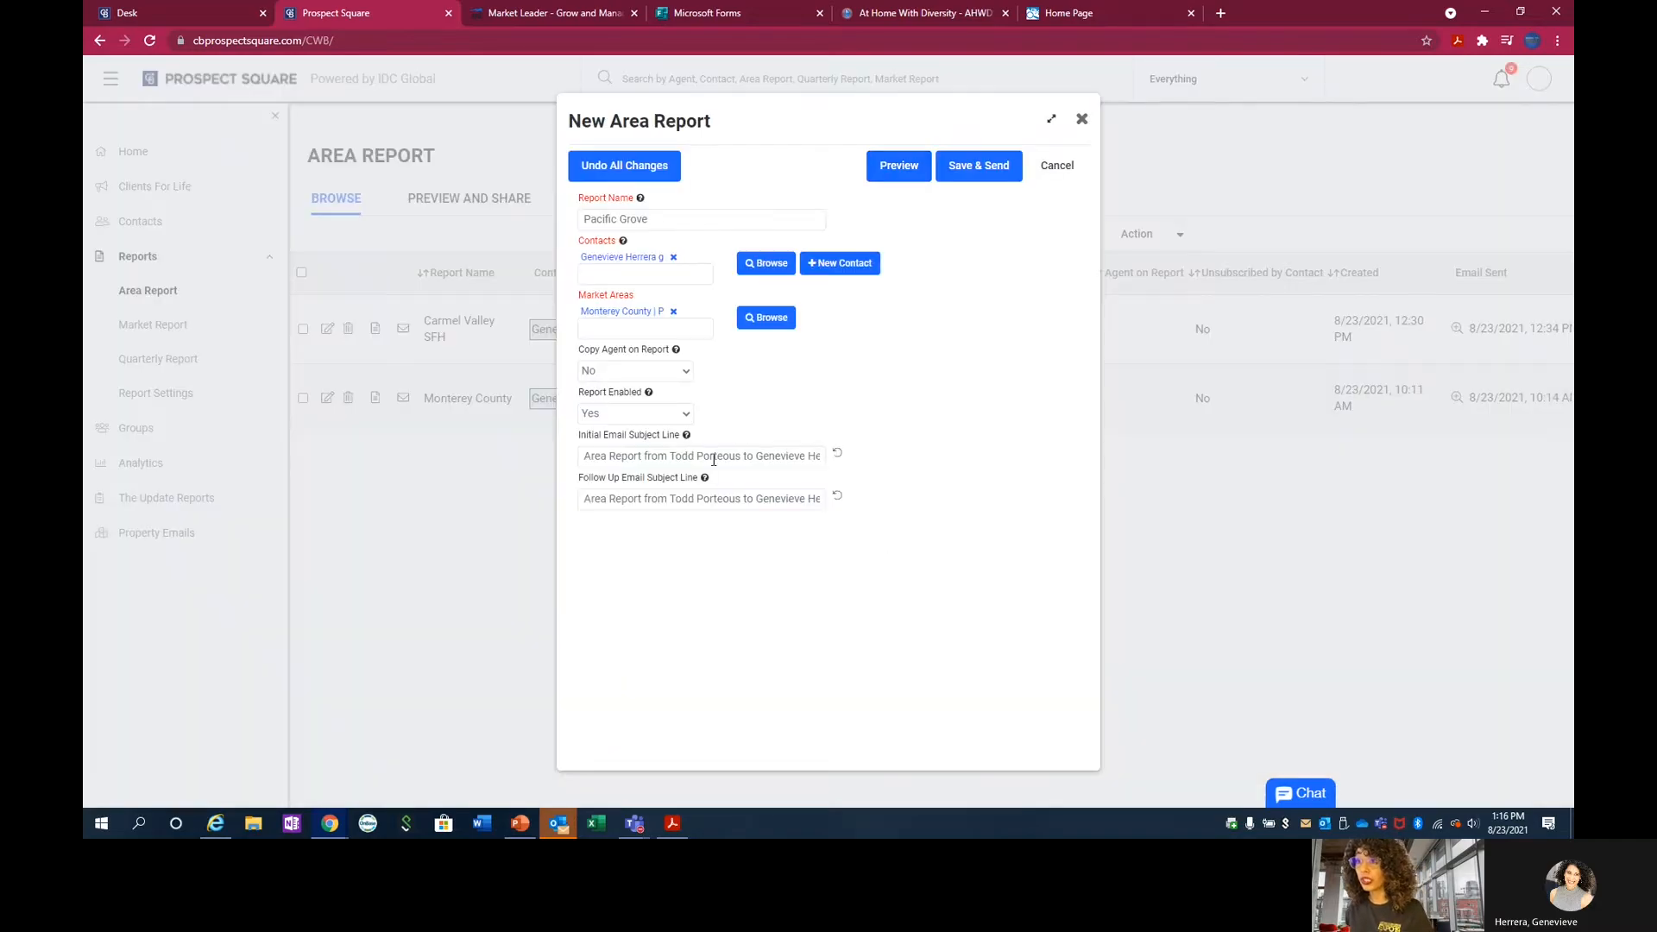
Set the initial email subject line to "Pacific Grove Area Report from your RE Expert", and save and send the area report.
triple_click(673, 456)
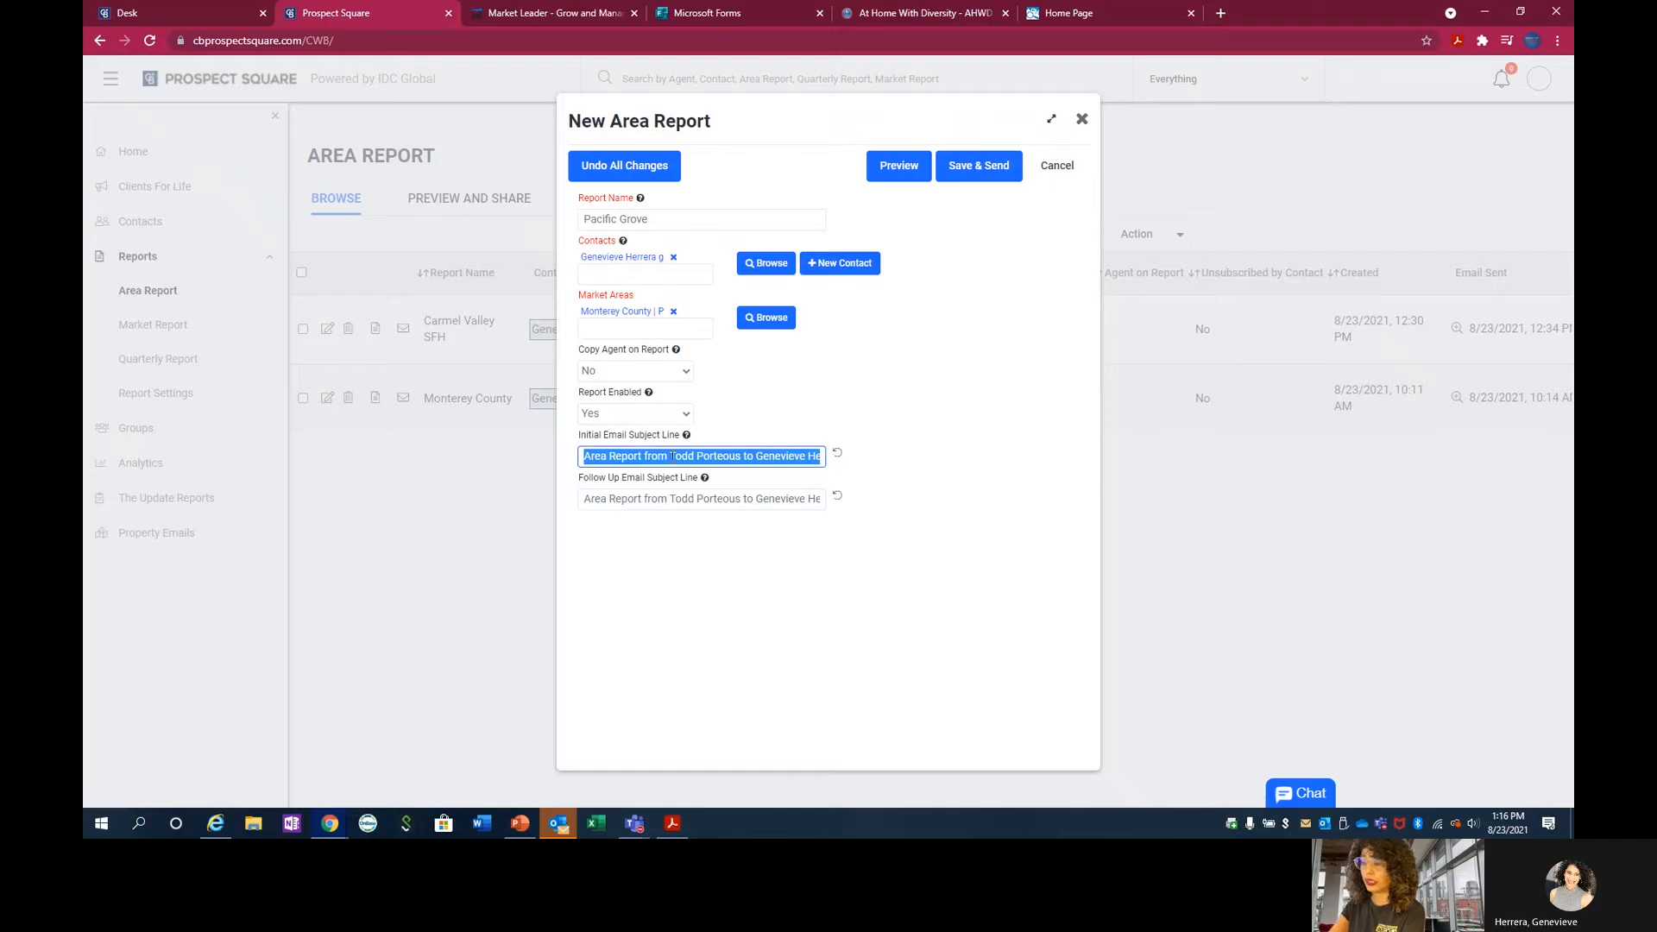
text(Pa)
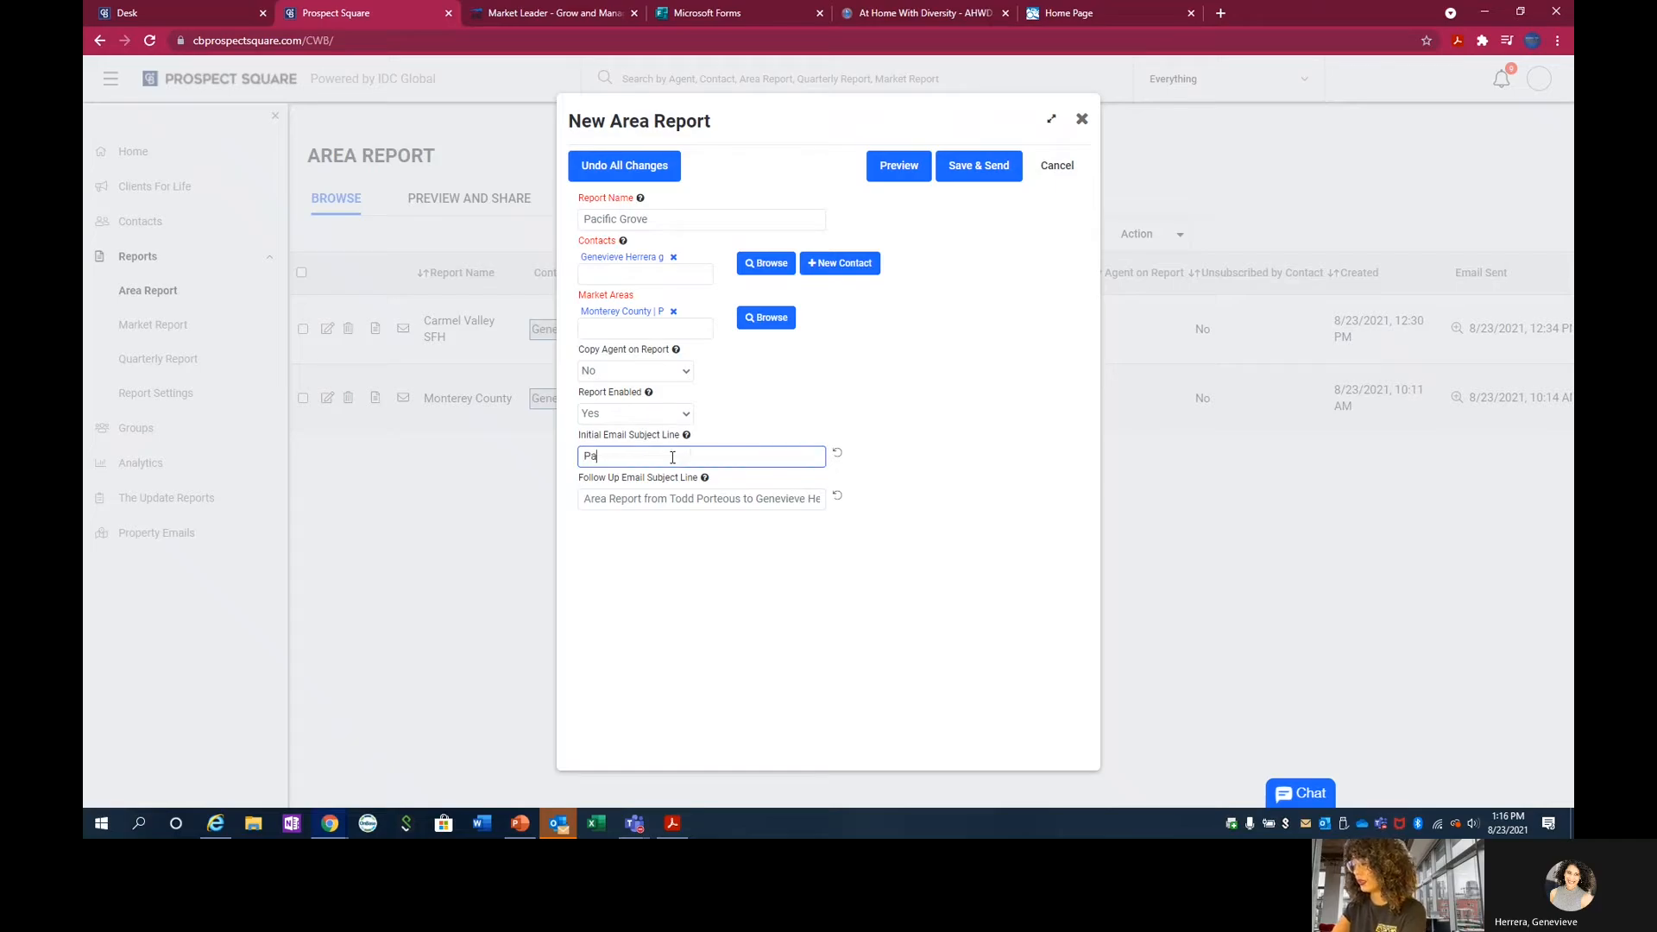
text(cific)
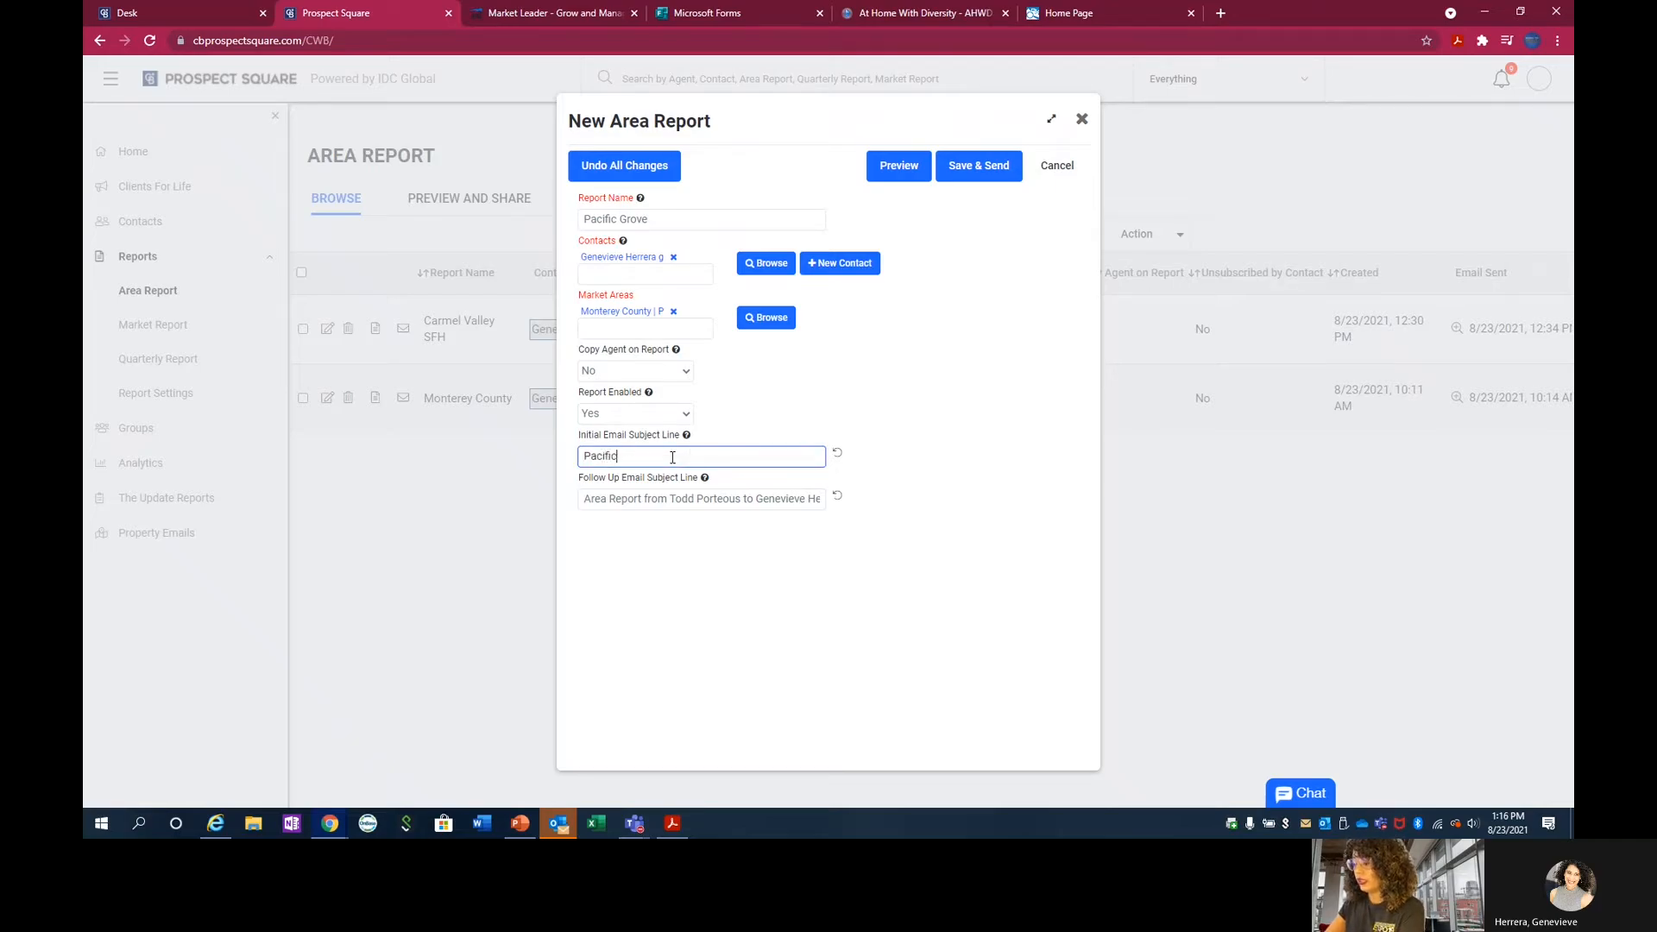
text( Grove Area Report fr)
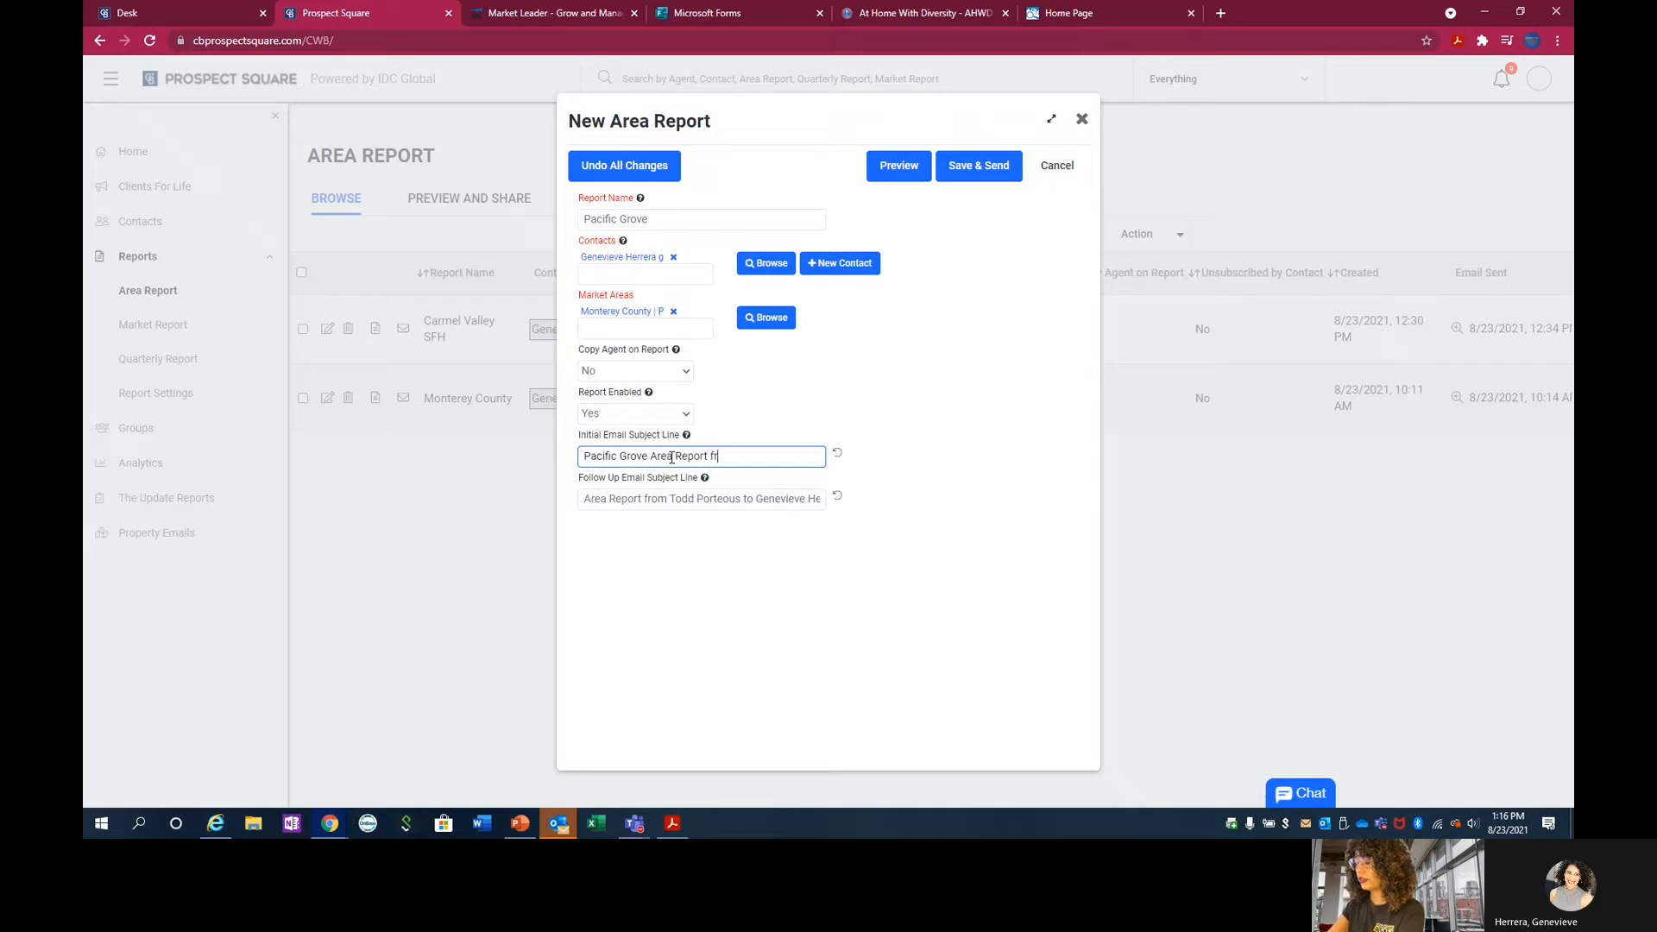
text(om your RE )
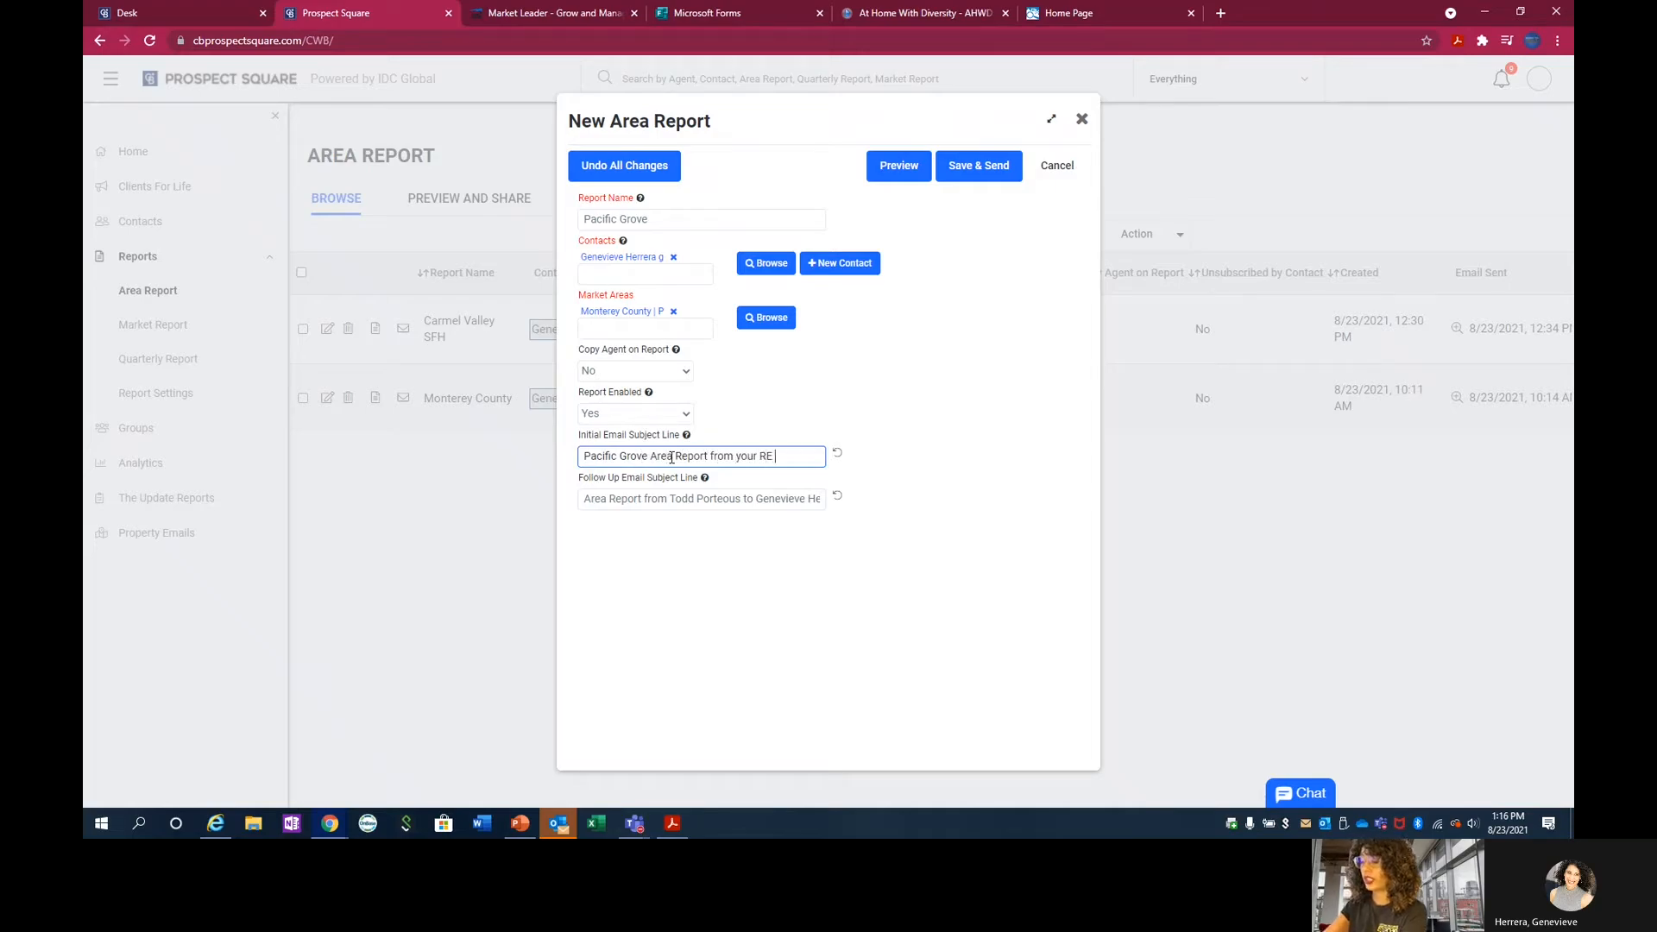
text(Expert)
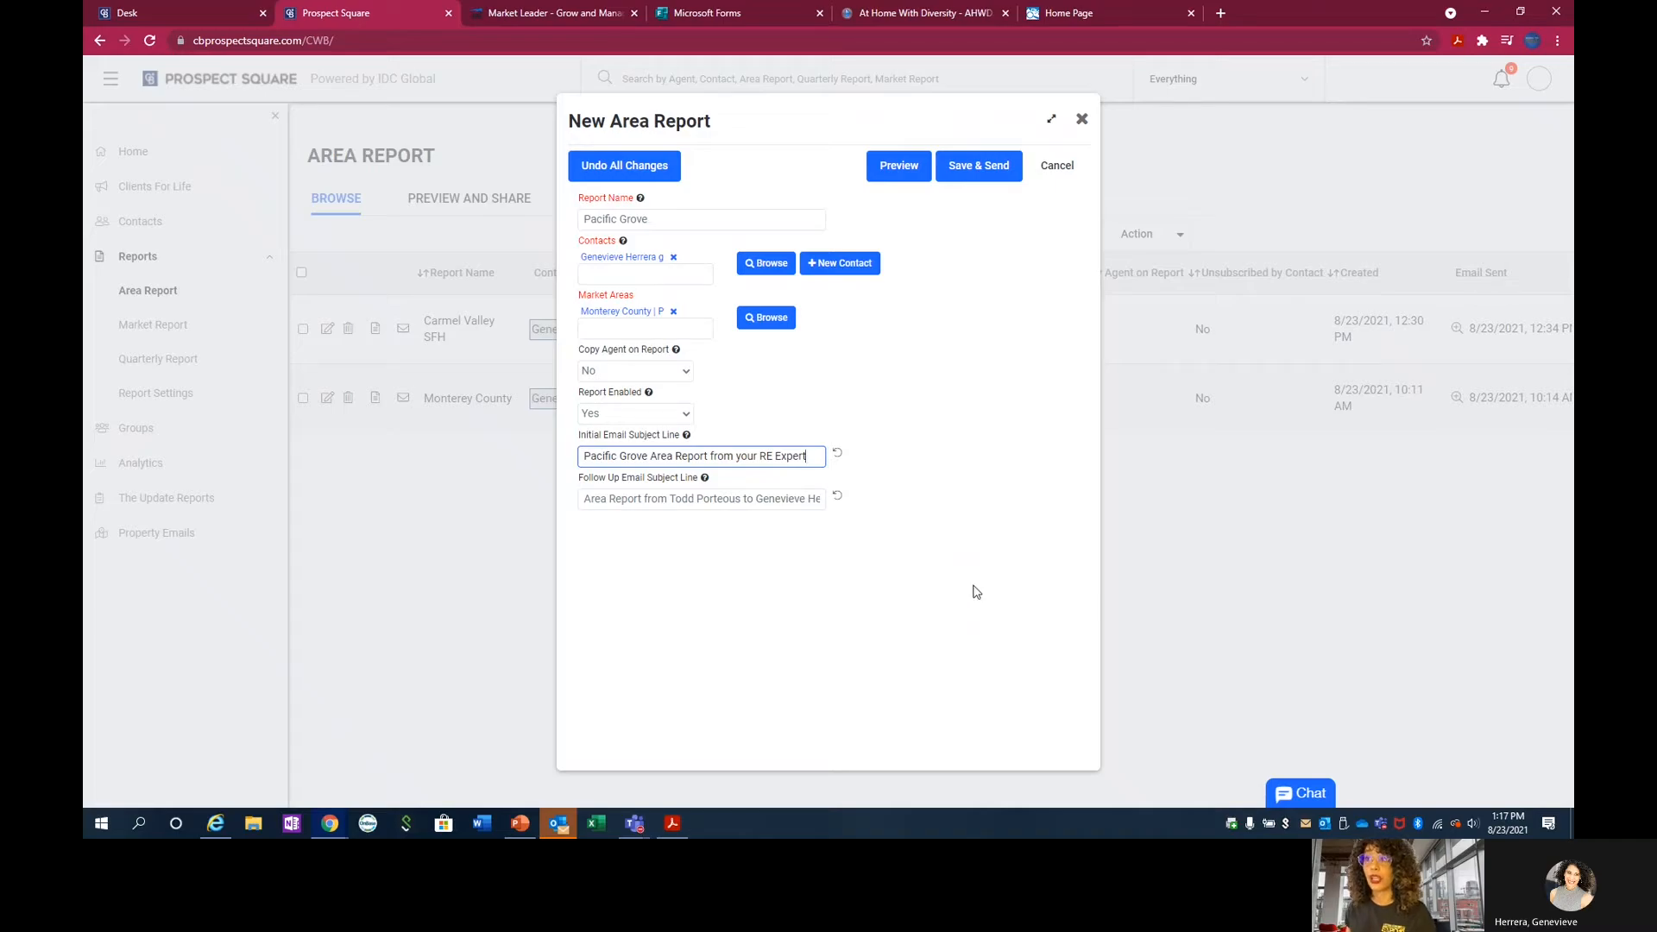
click(994, 173)
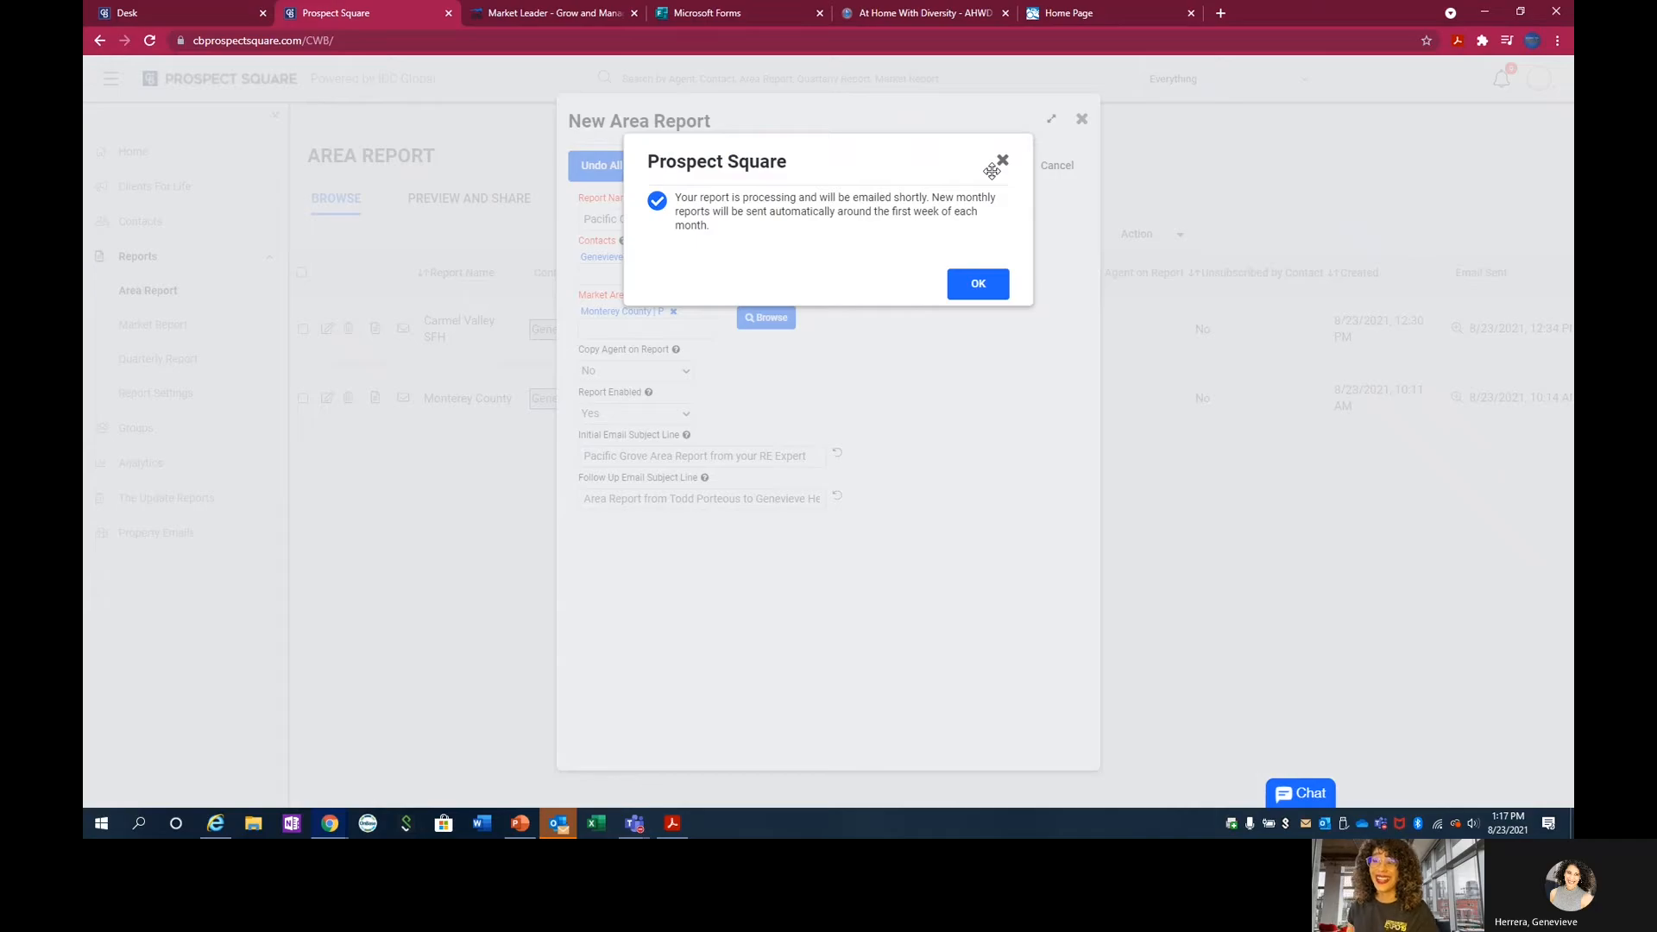
click(967, 297)
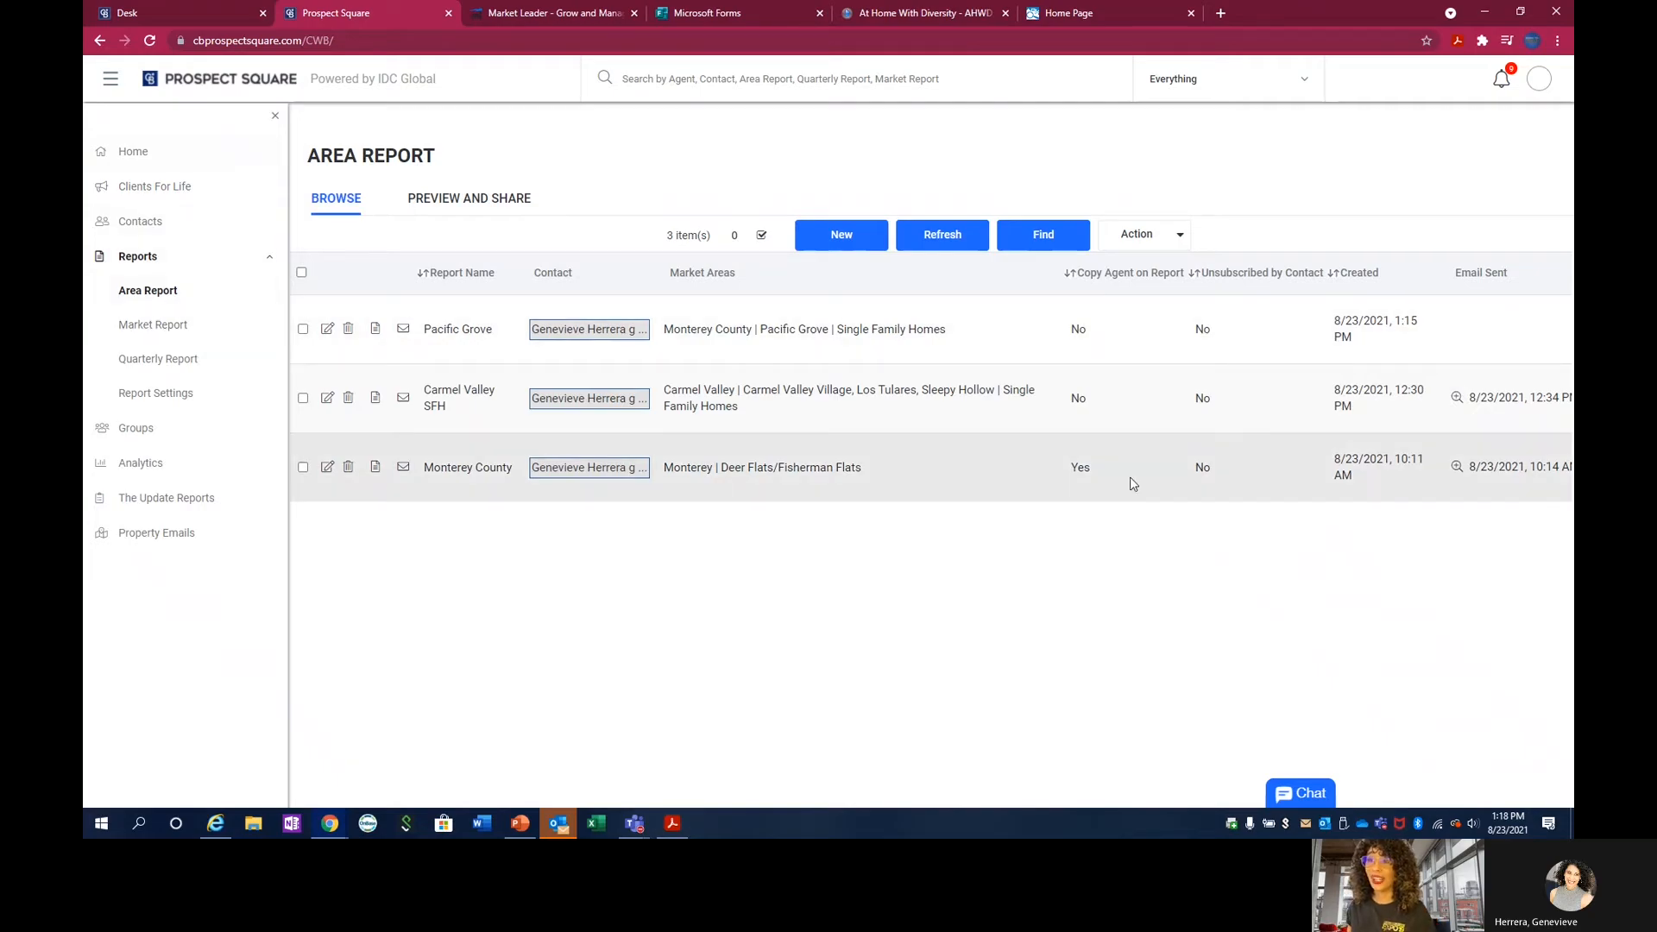
Create a new market report and name it with the contact's short first name in possessive form followed by "Dream Homes".
click(148, 326)
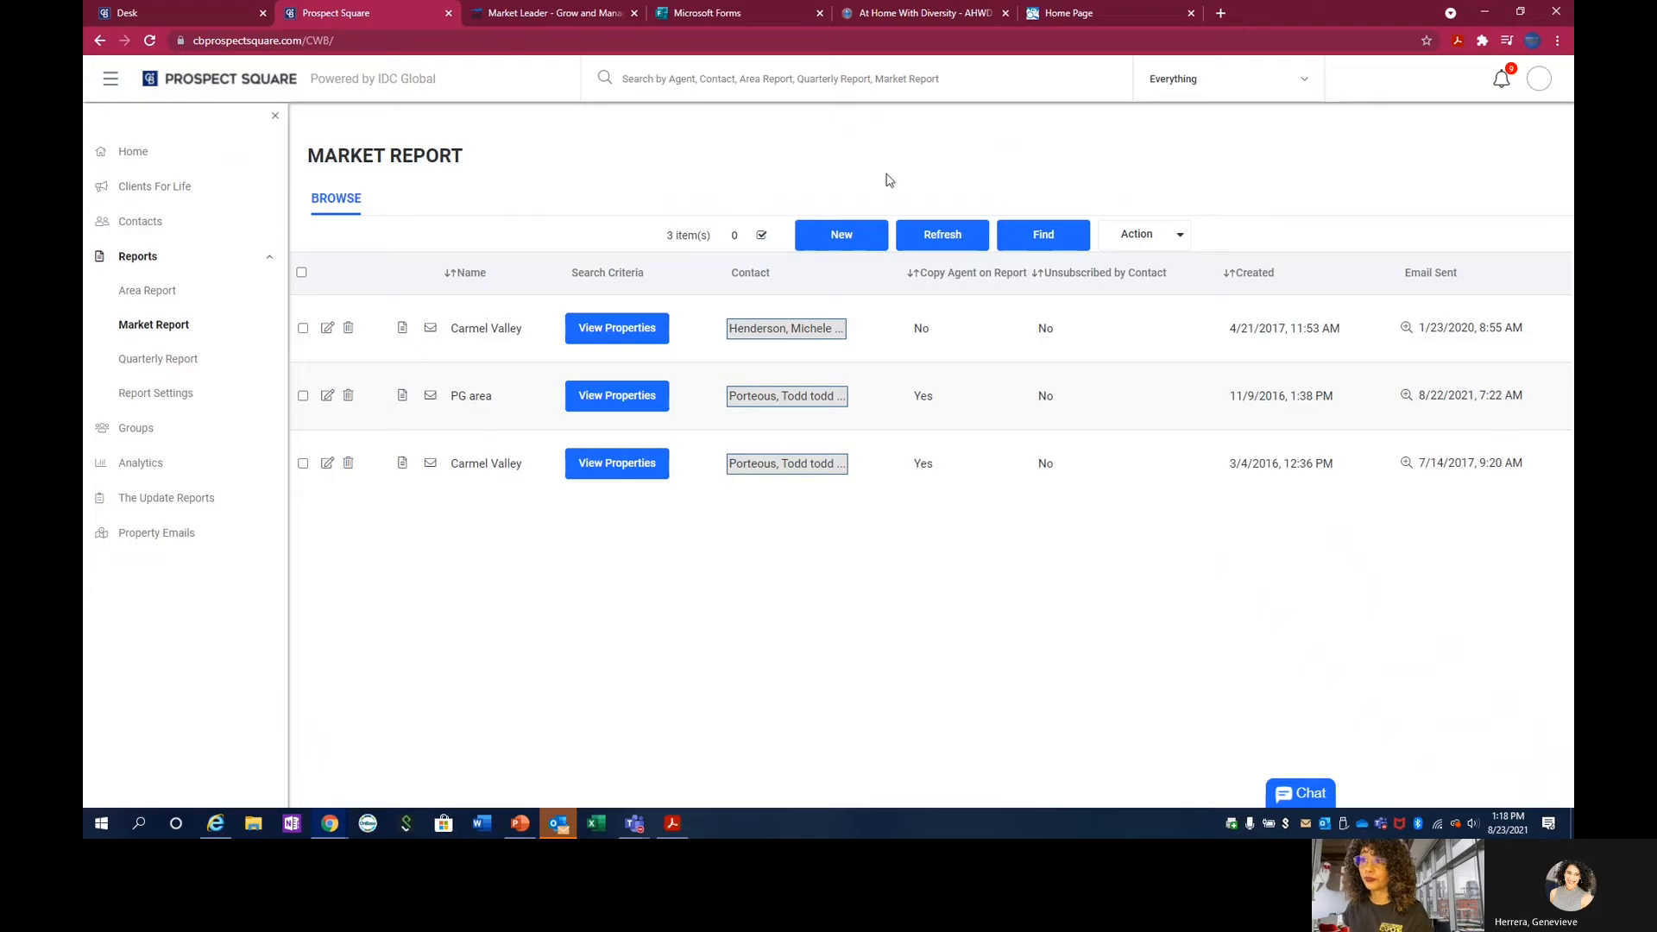
click(842, 236)
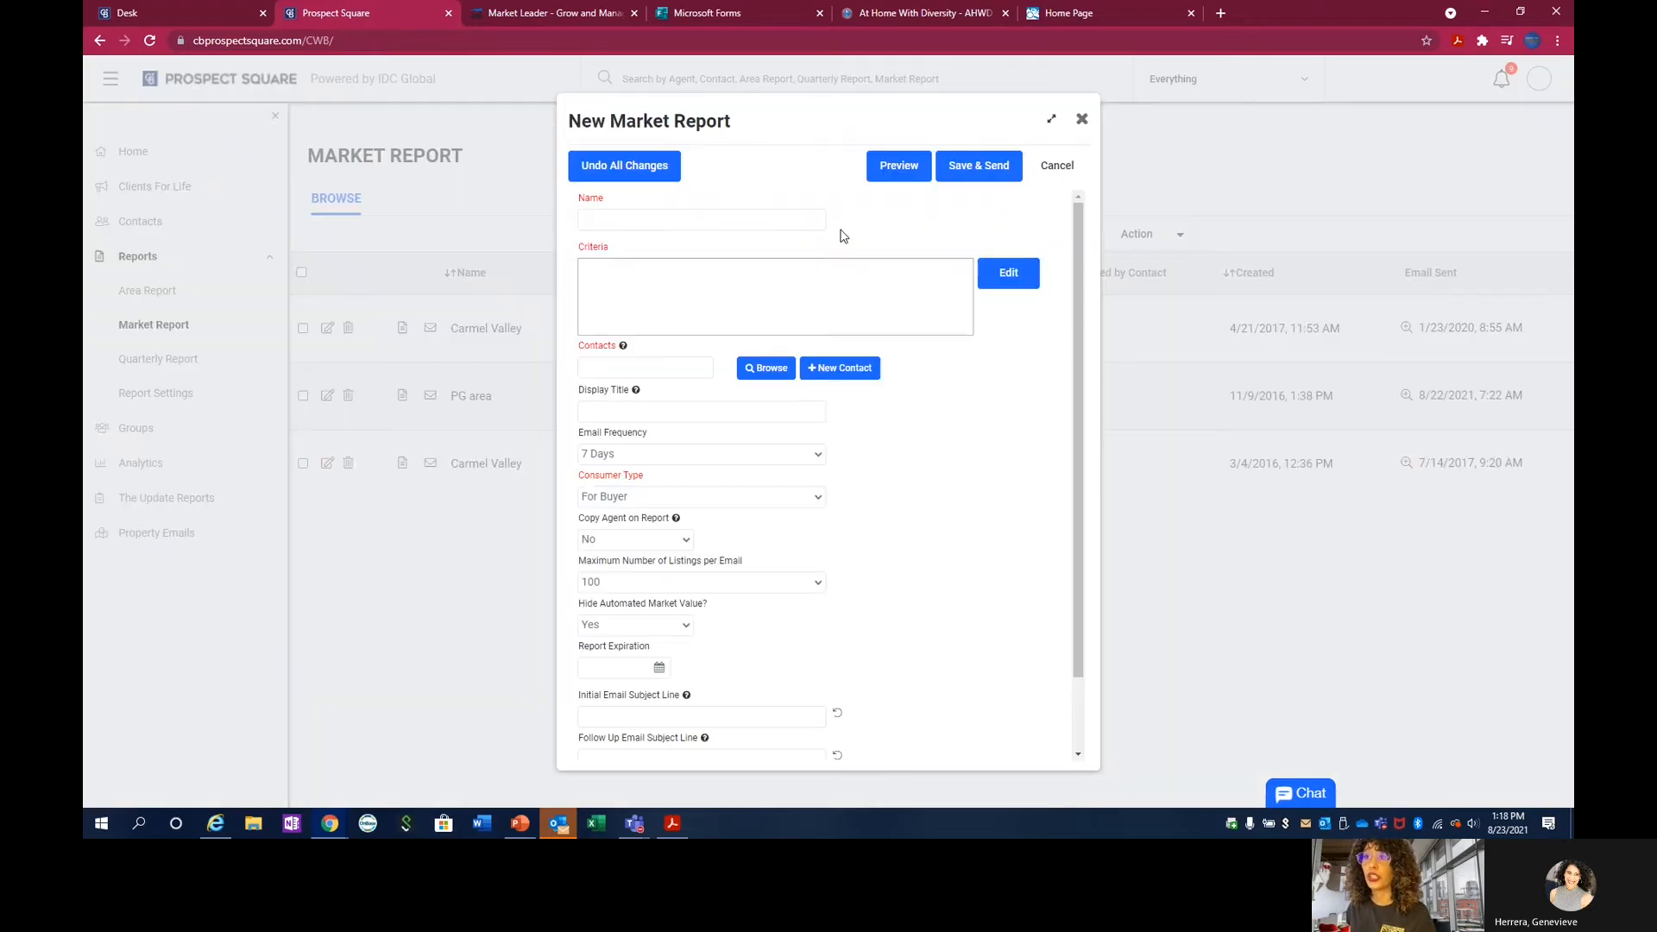
click(647, 219)
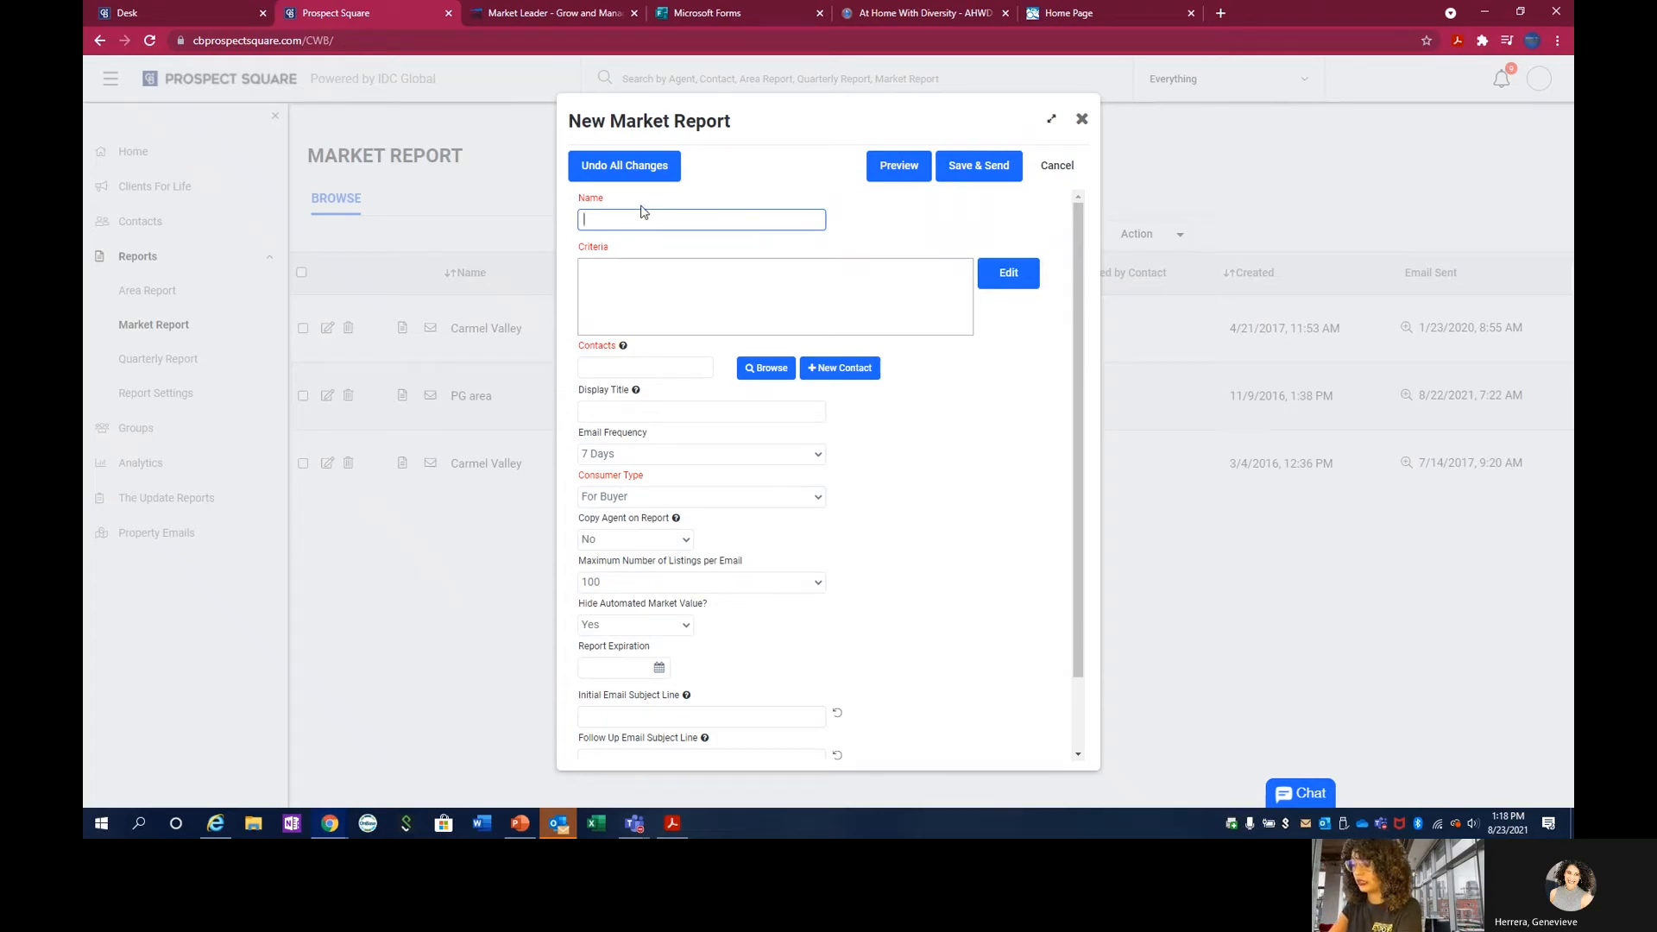
text(Gen)
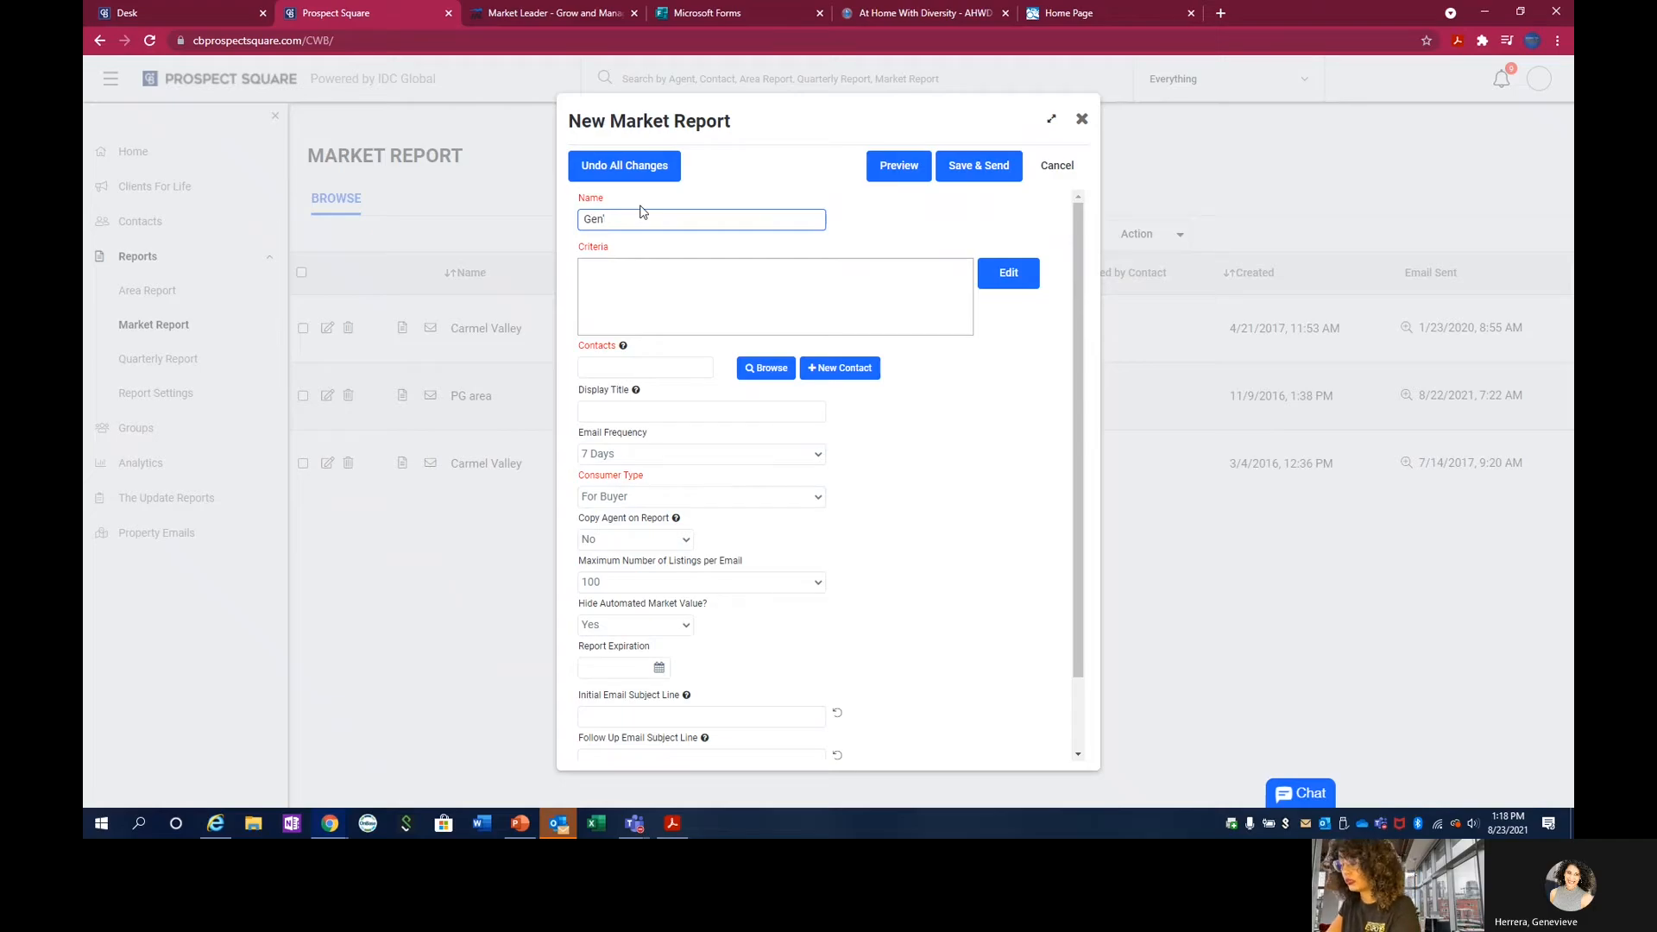
text('s Dre)
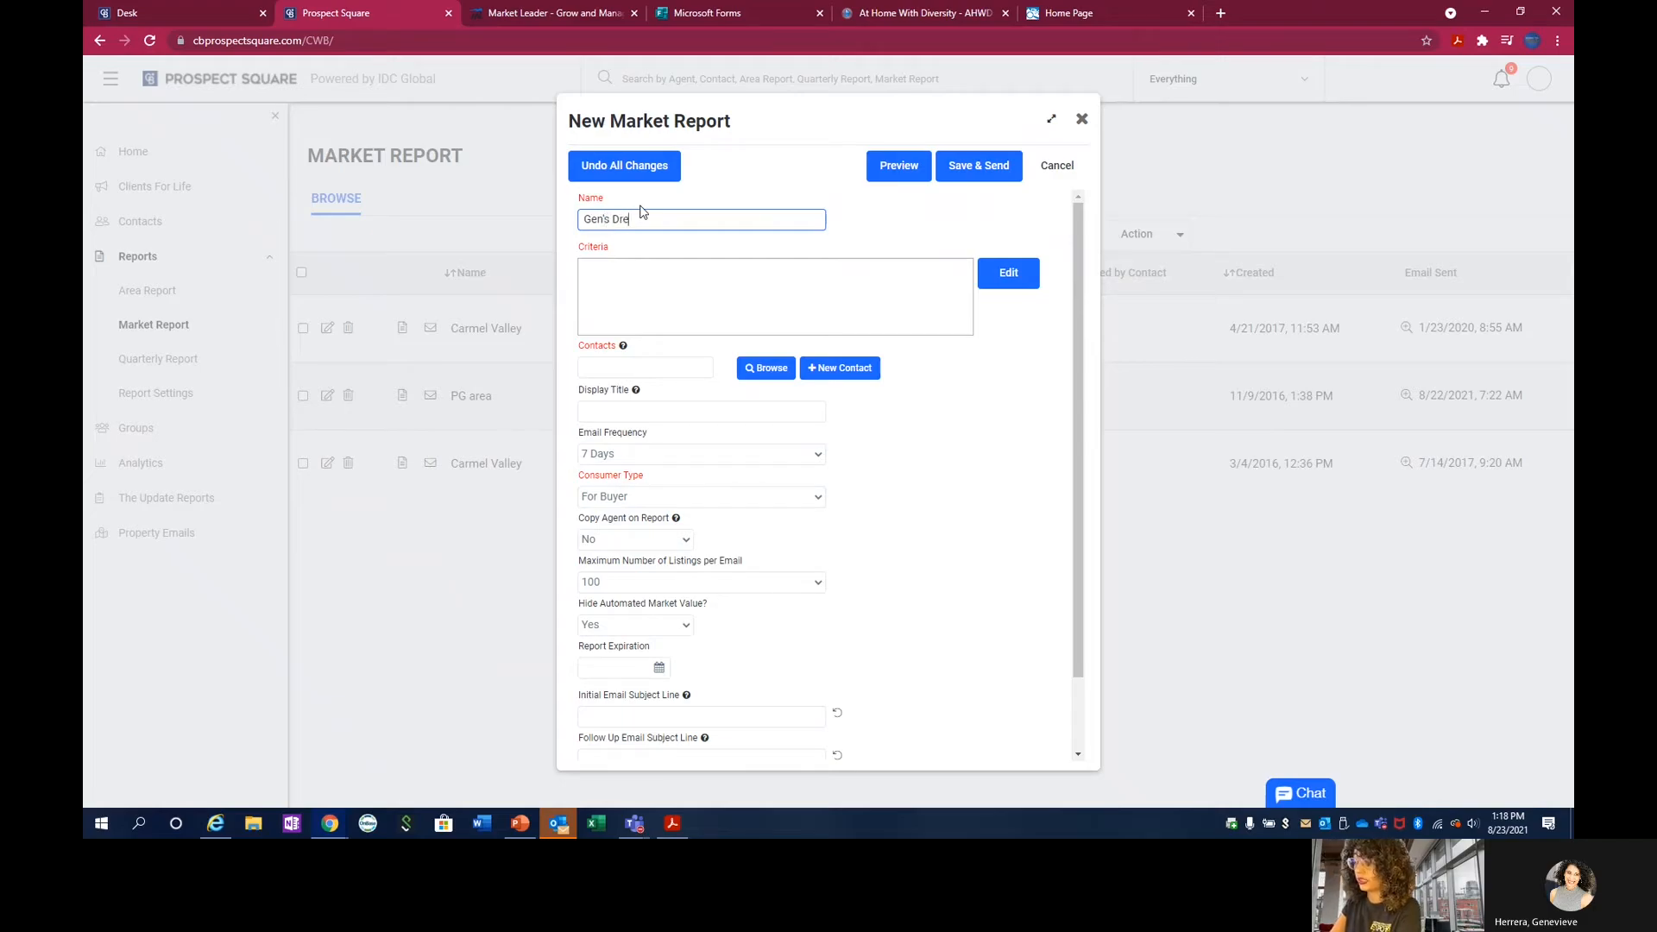
text(am)
text(H)
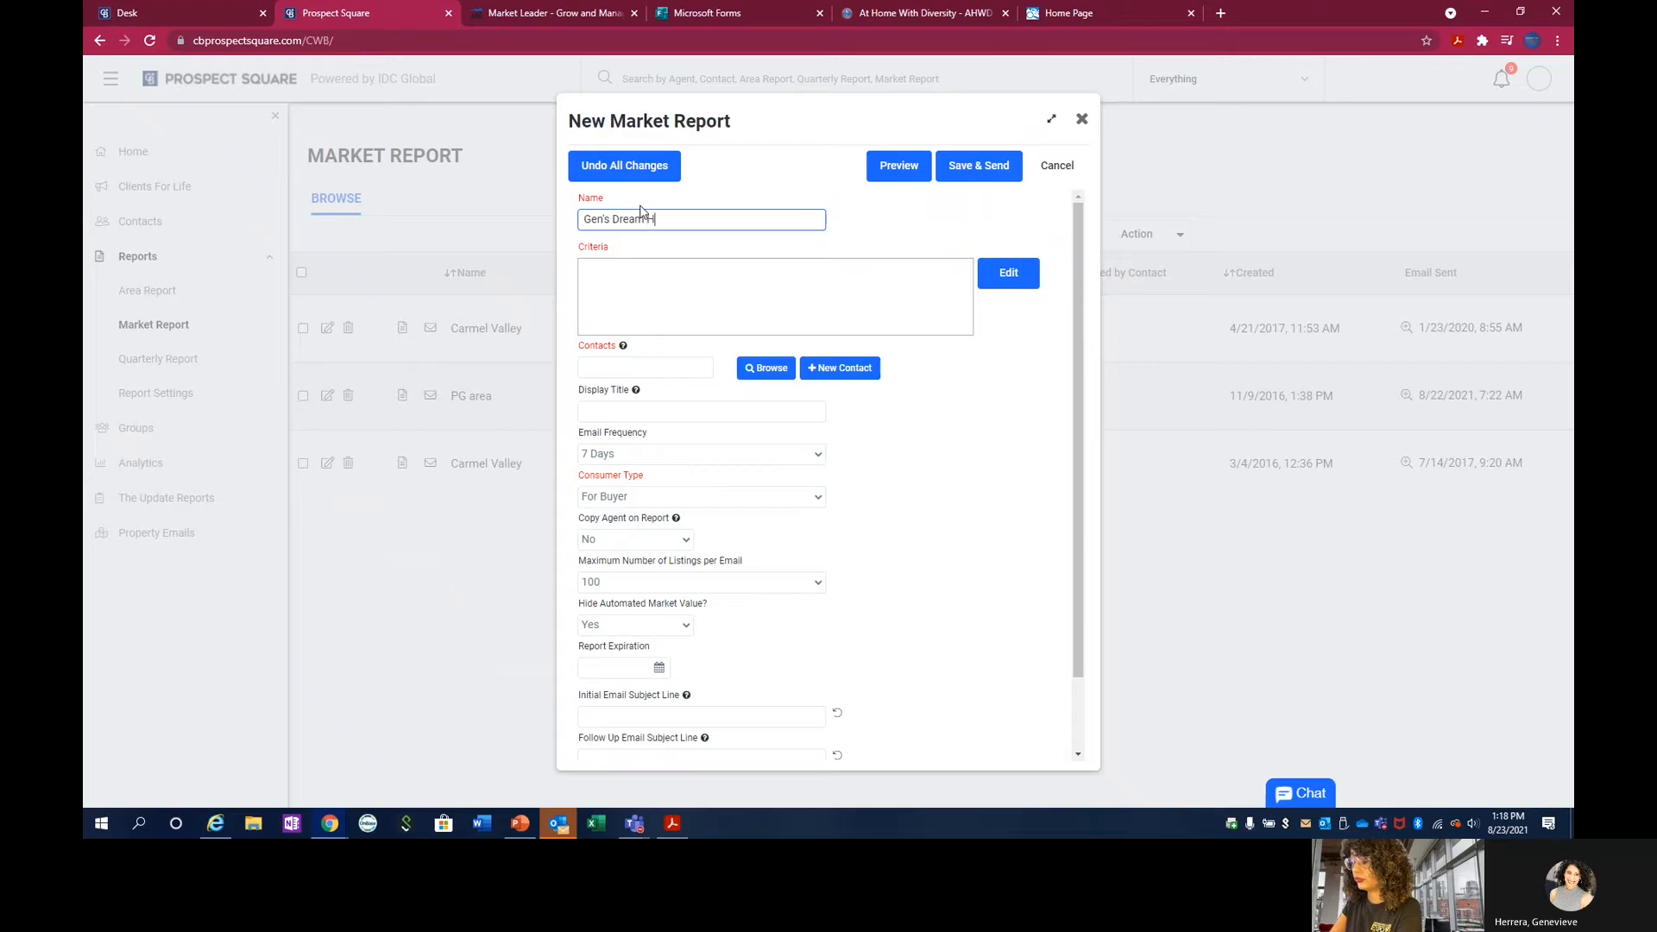
text(omes)
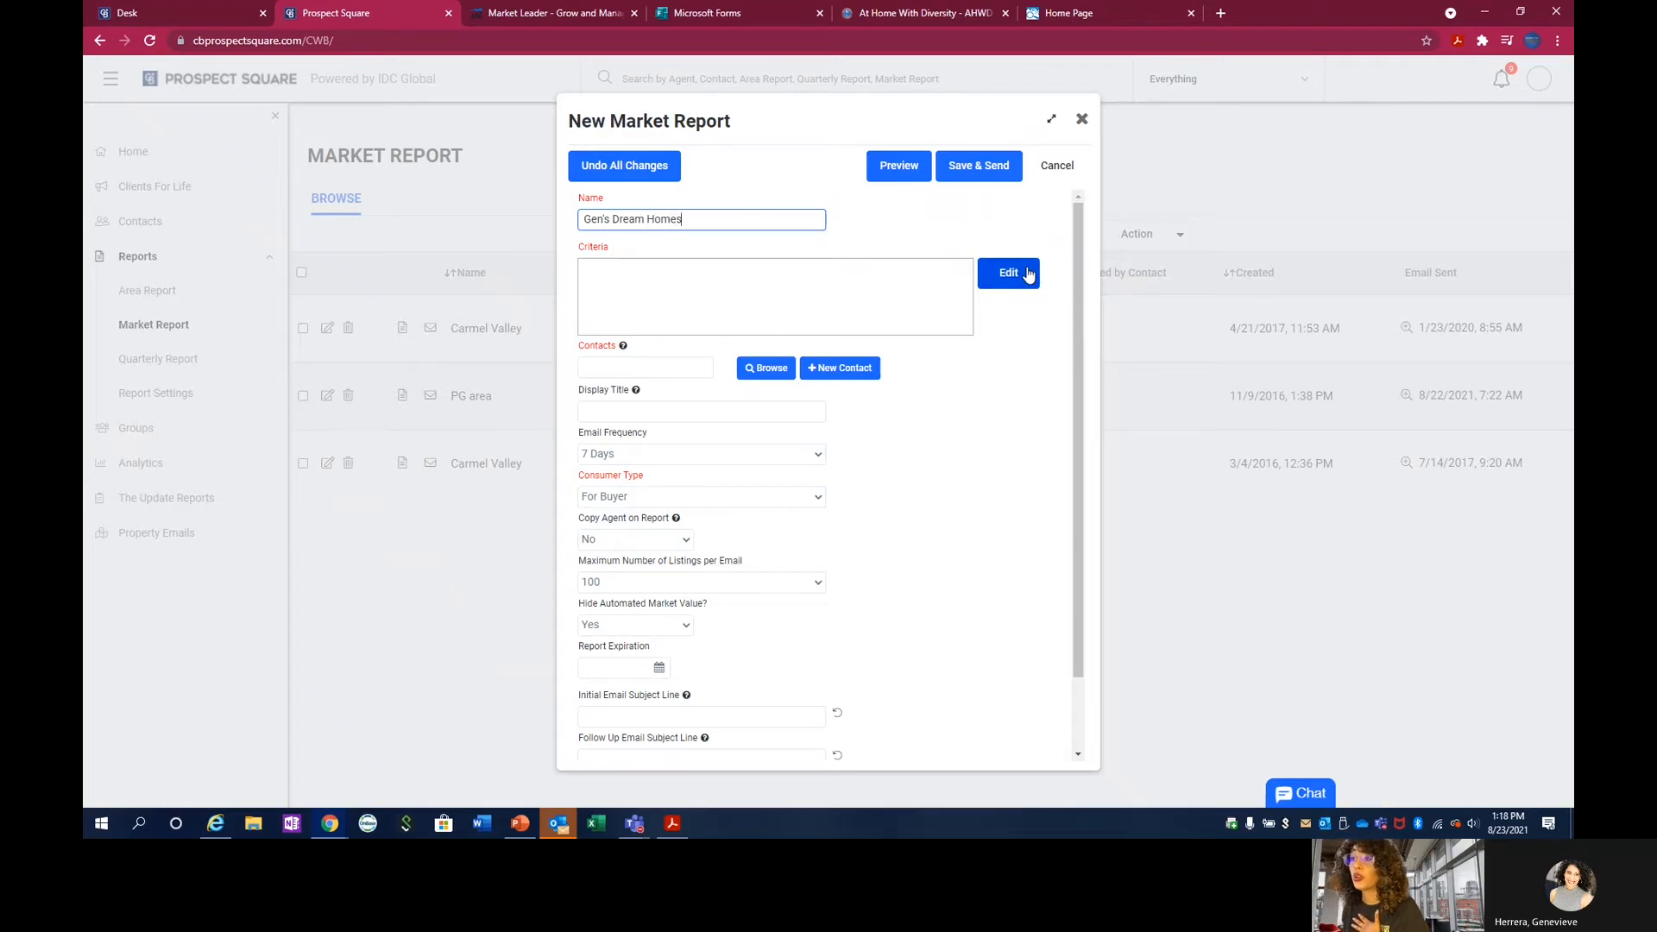
Find the contact by first name in the contact search and add the match to the market report.
click(767, 370)
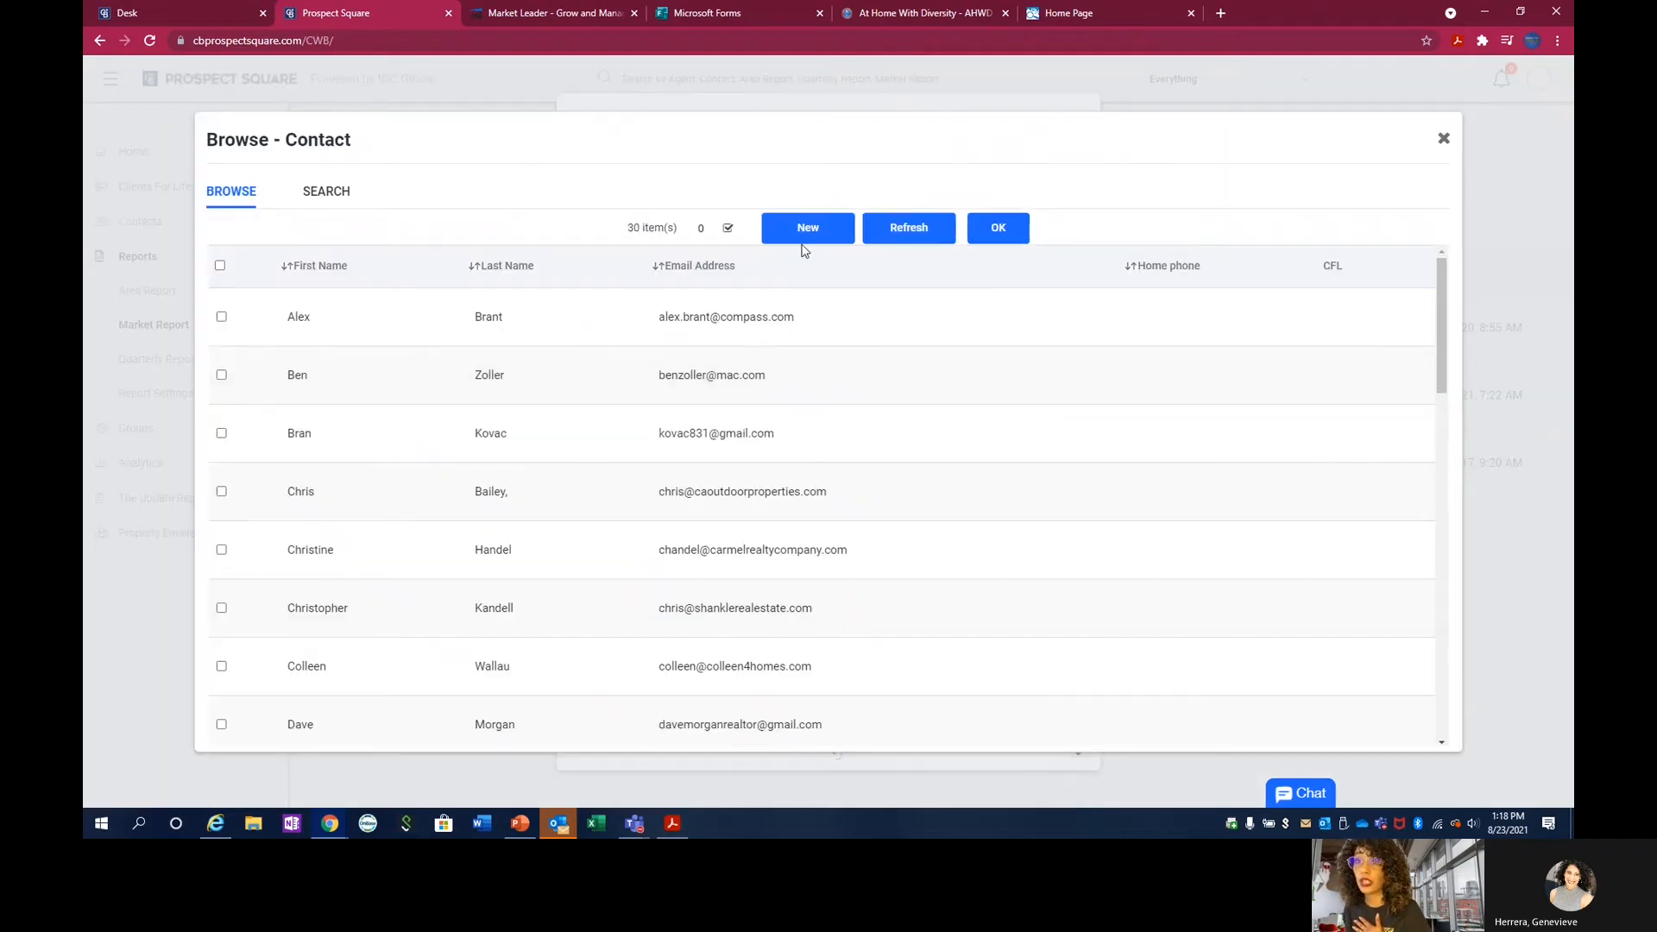
click(337, 192)
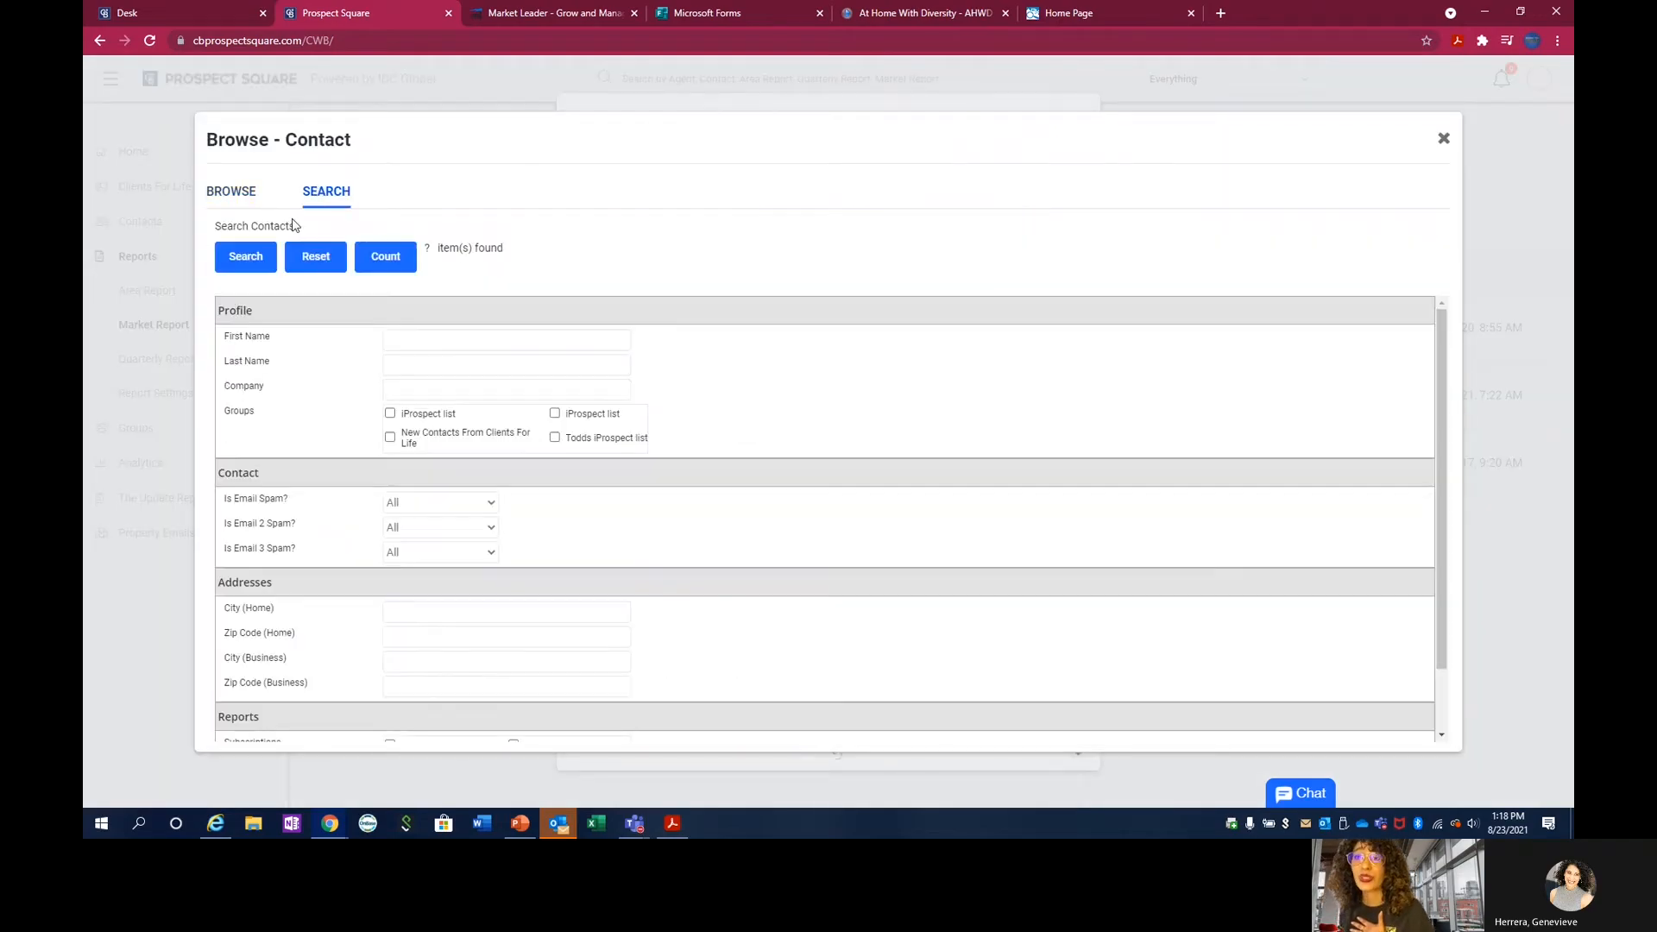
click(418, 340)
text(gen)
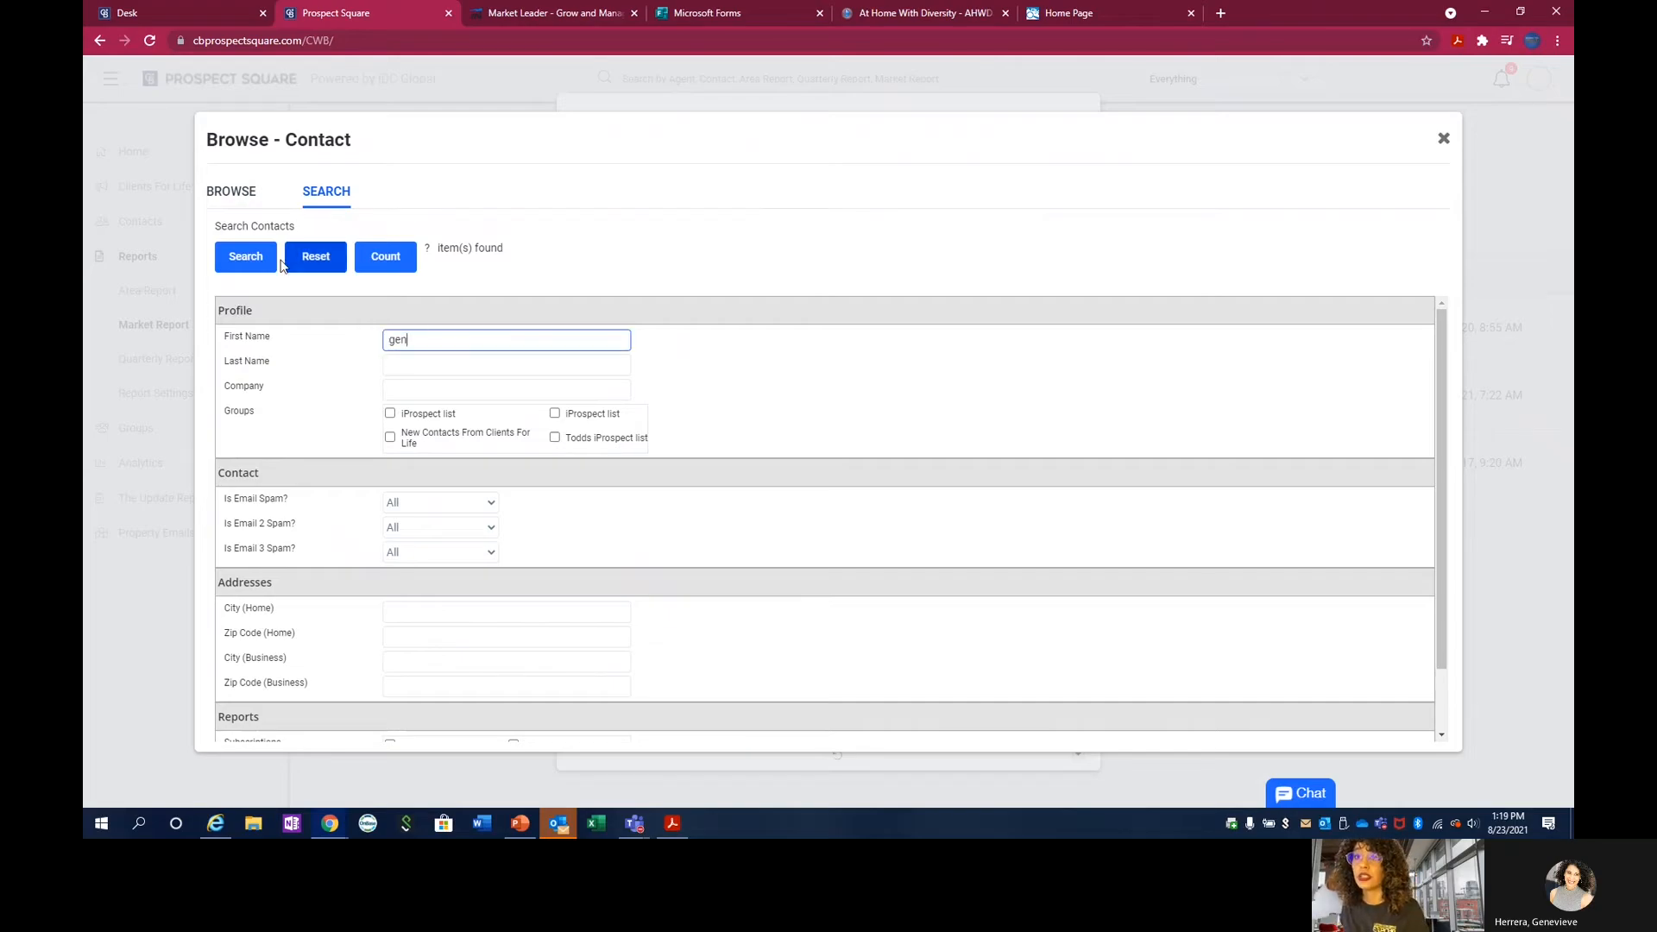
click(245, 256)
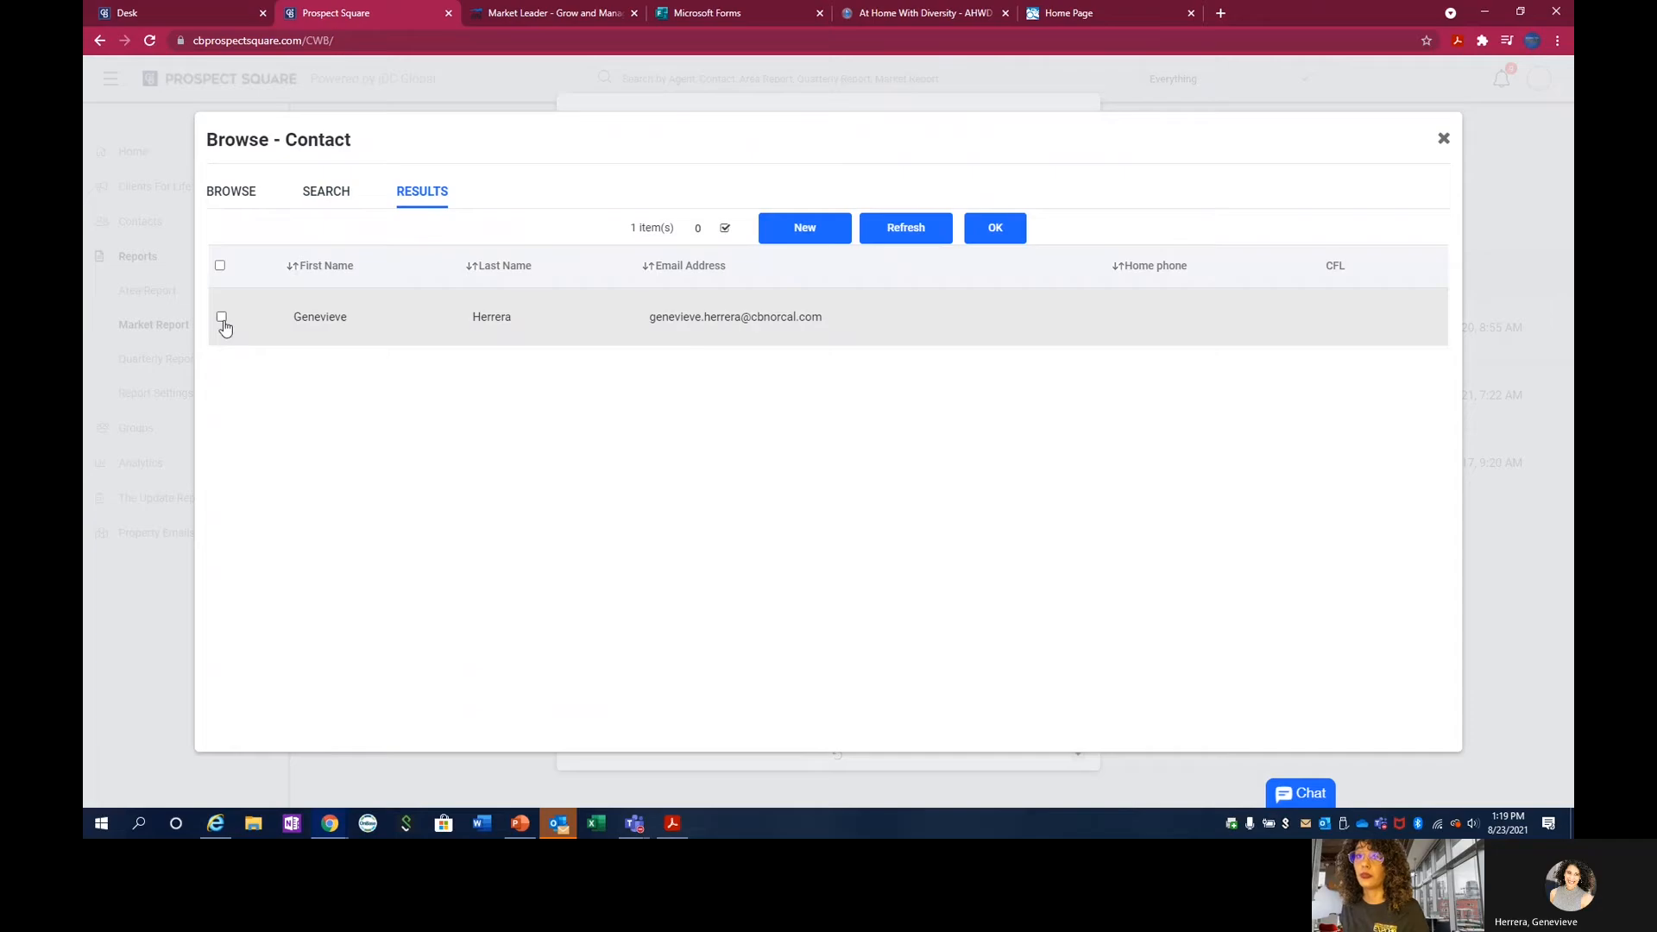
click(221, 316)
click(995, 227)
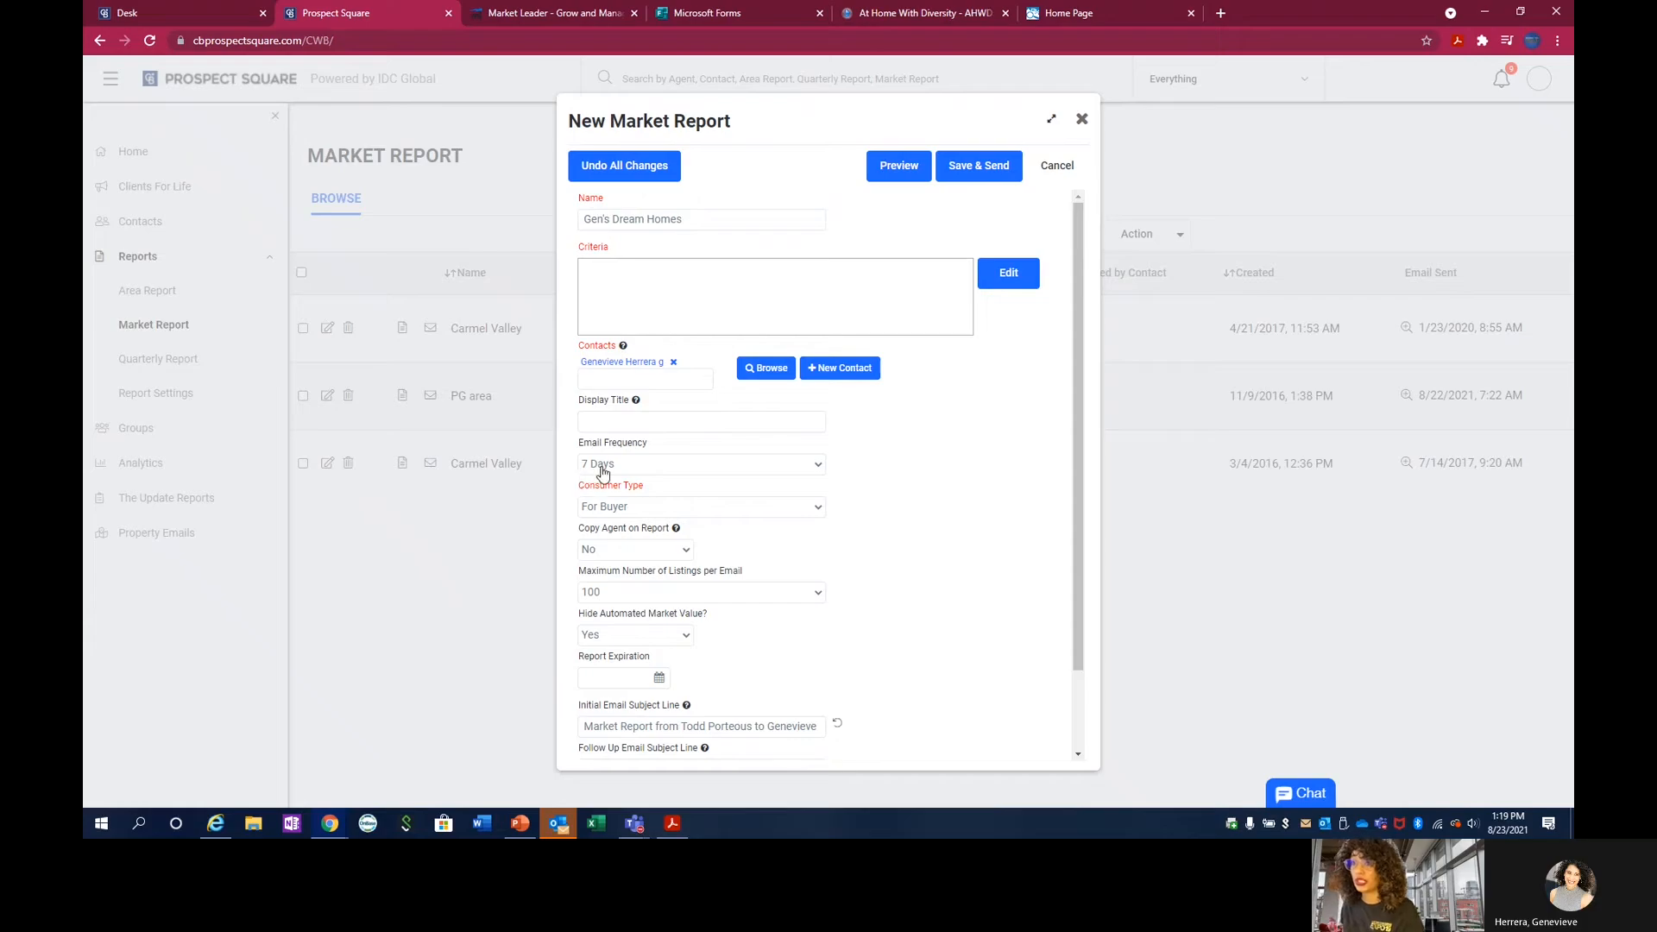
Keep the market report's email frequency at 7 Days and set Copy Agent on Report to Yes.
scroll(603, 472, down, 1)
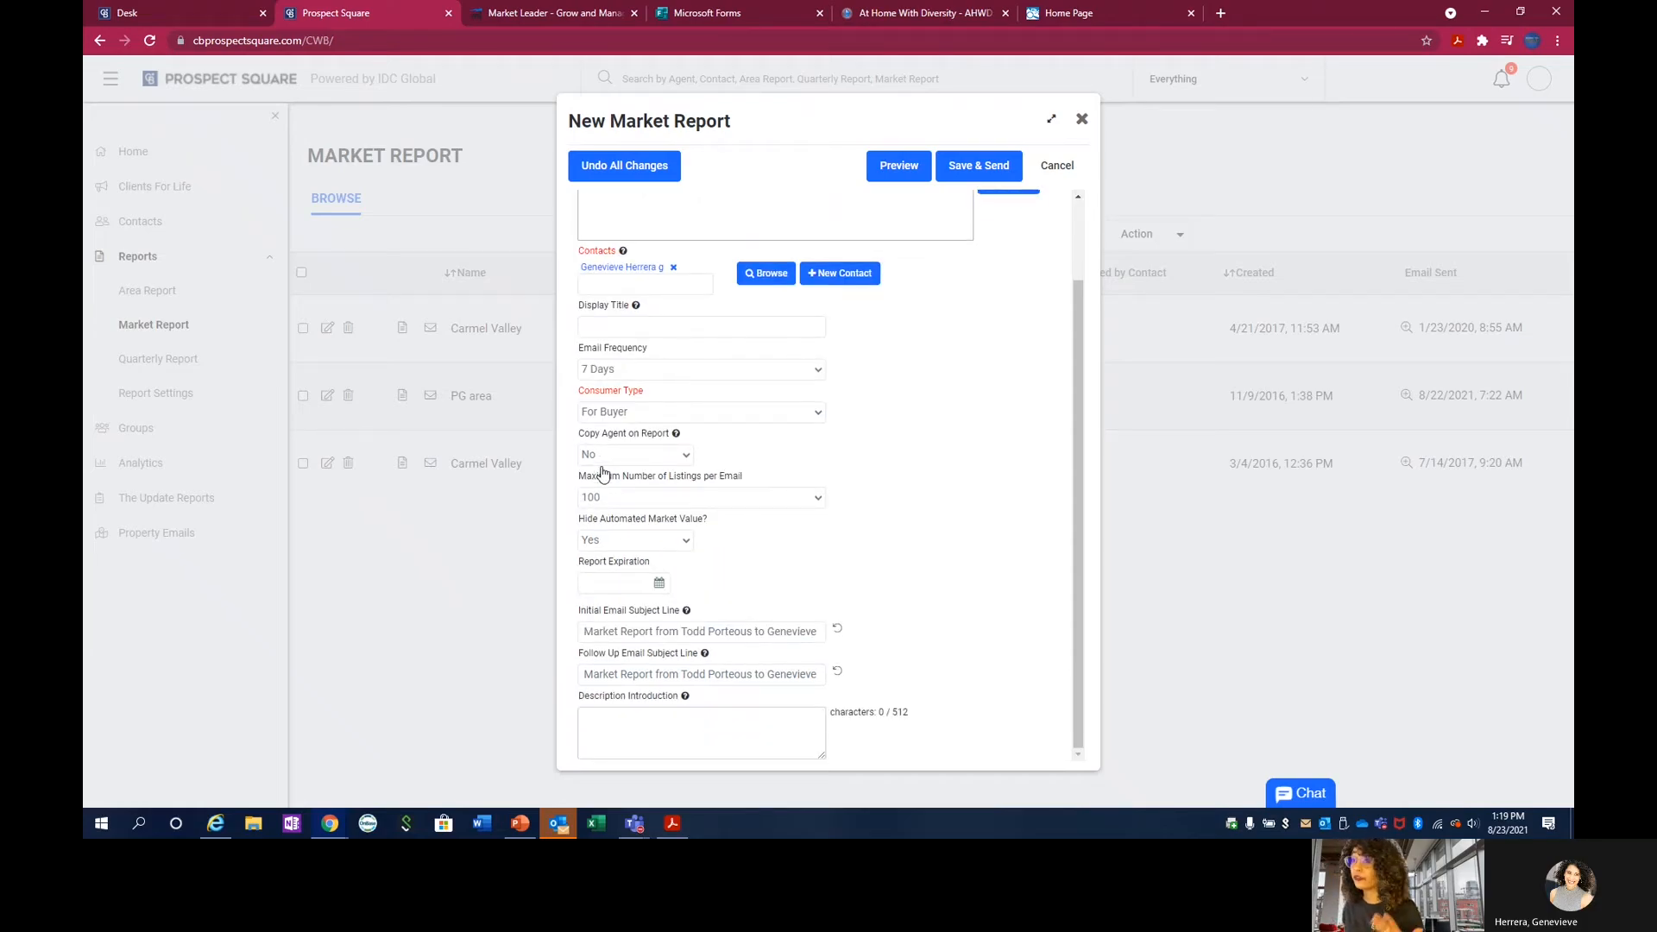
click(615, 372)
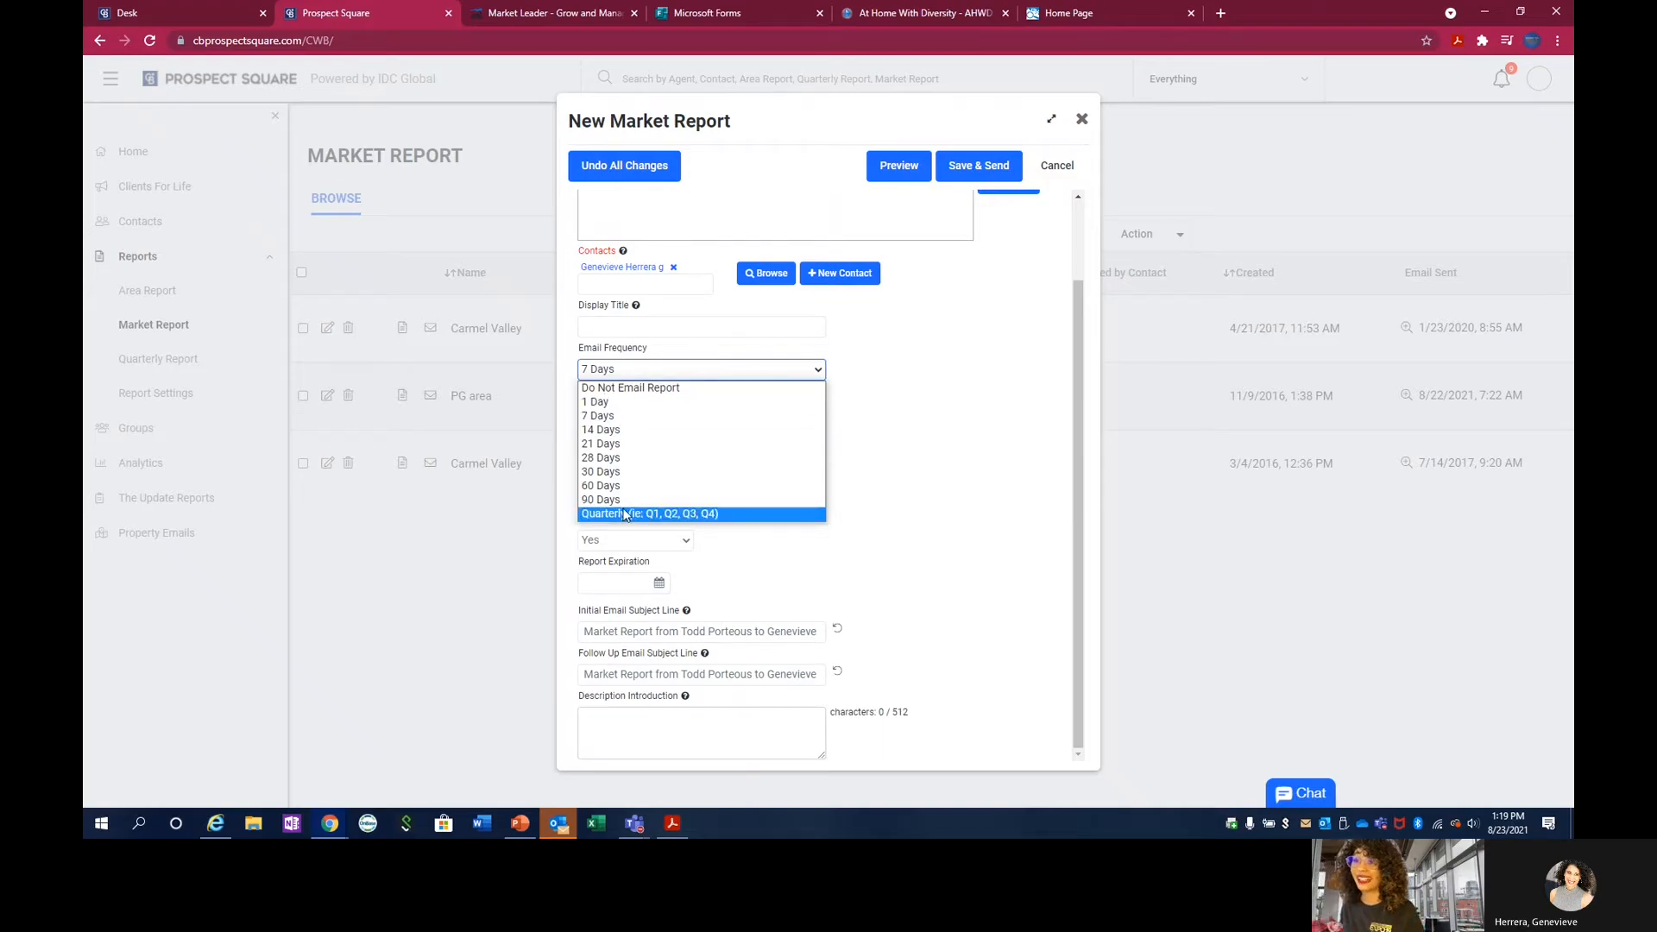
click(618, 416)
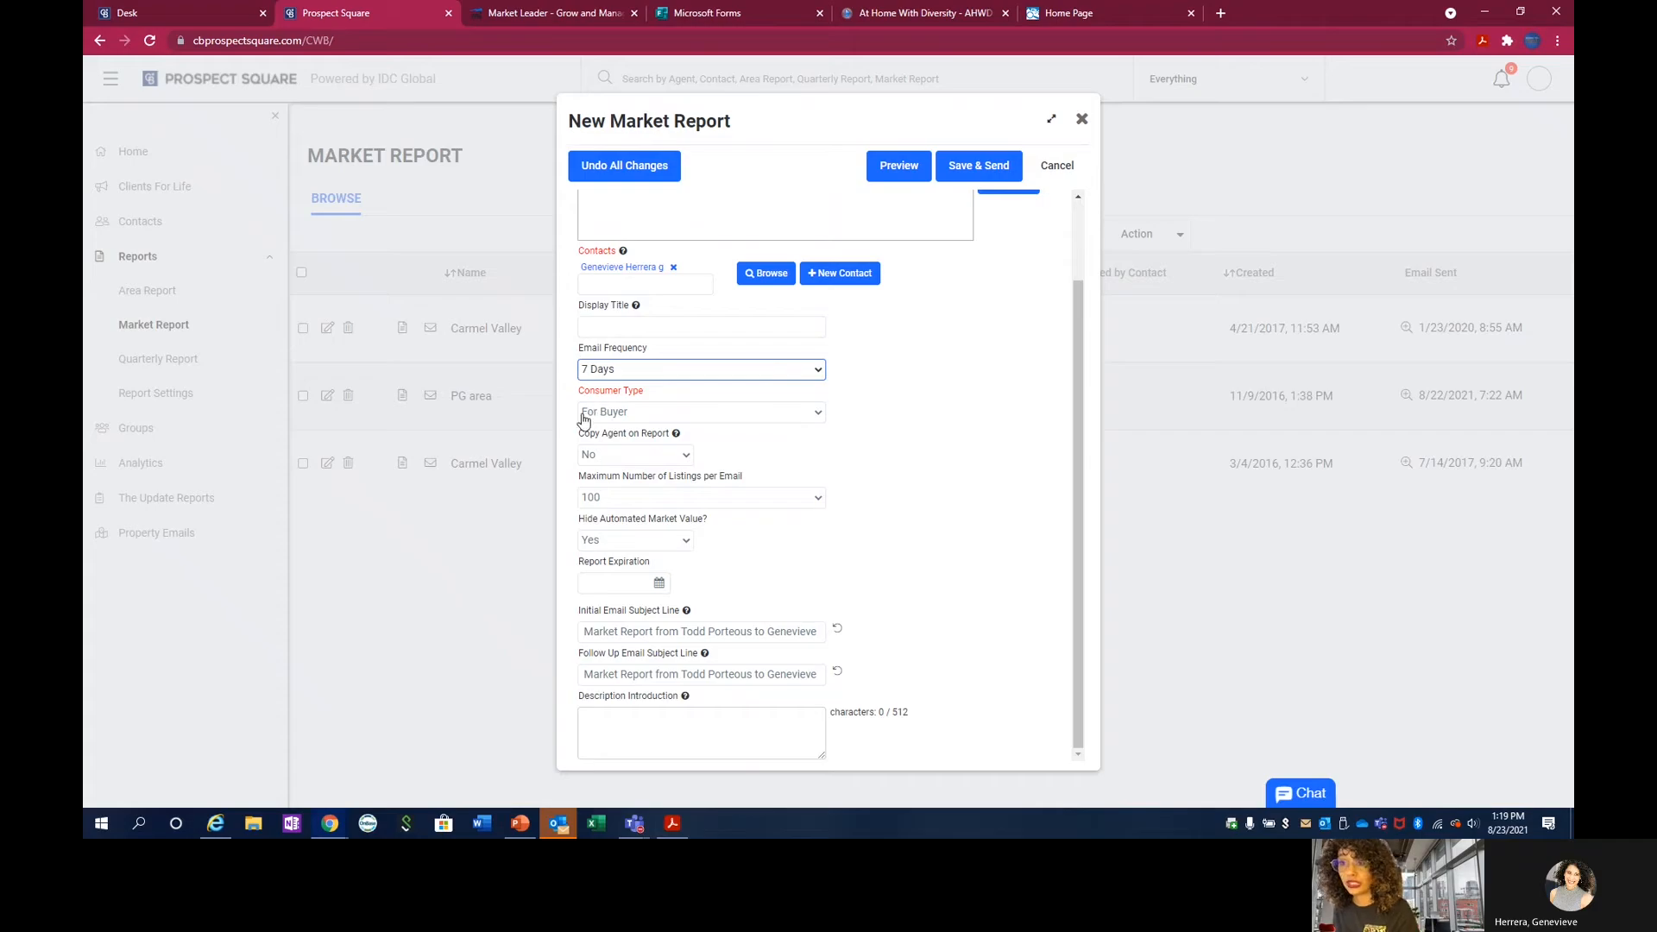
click(609, 460)
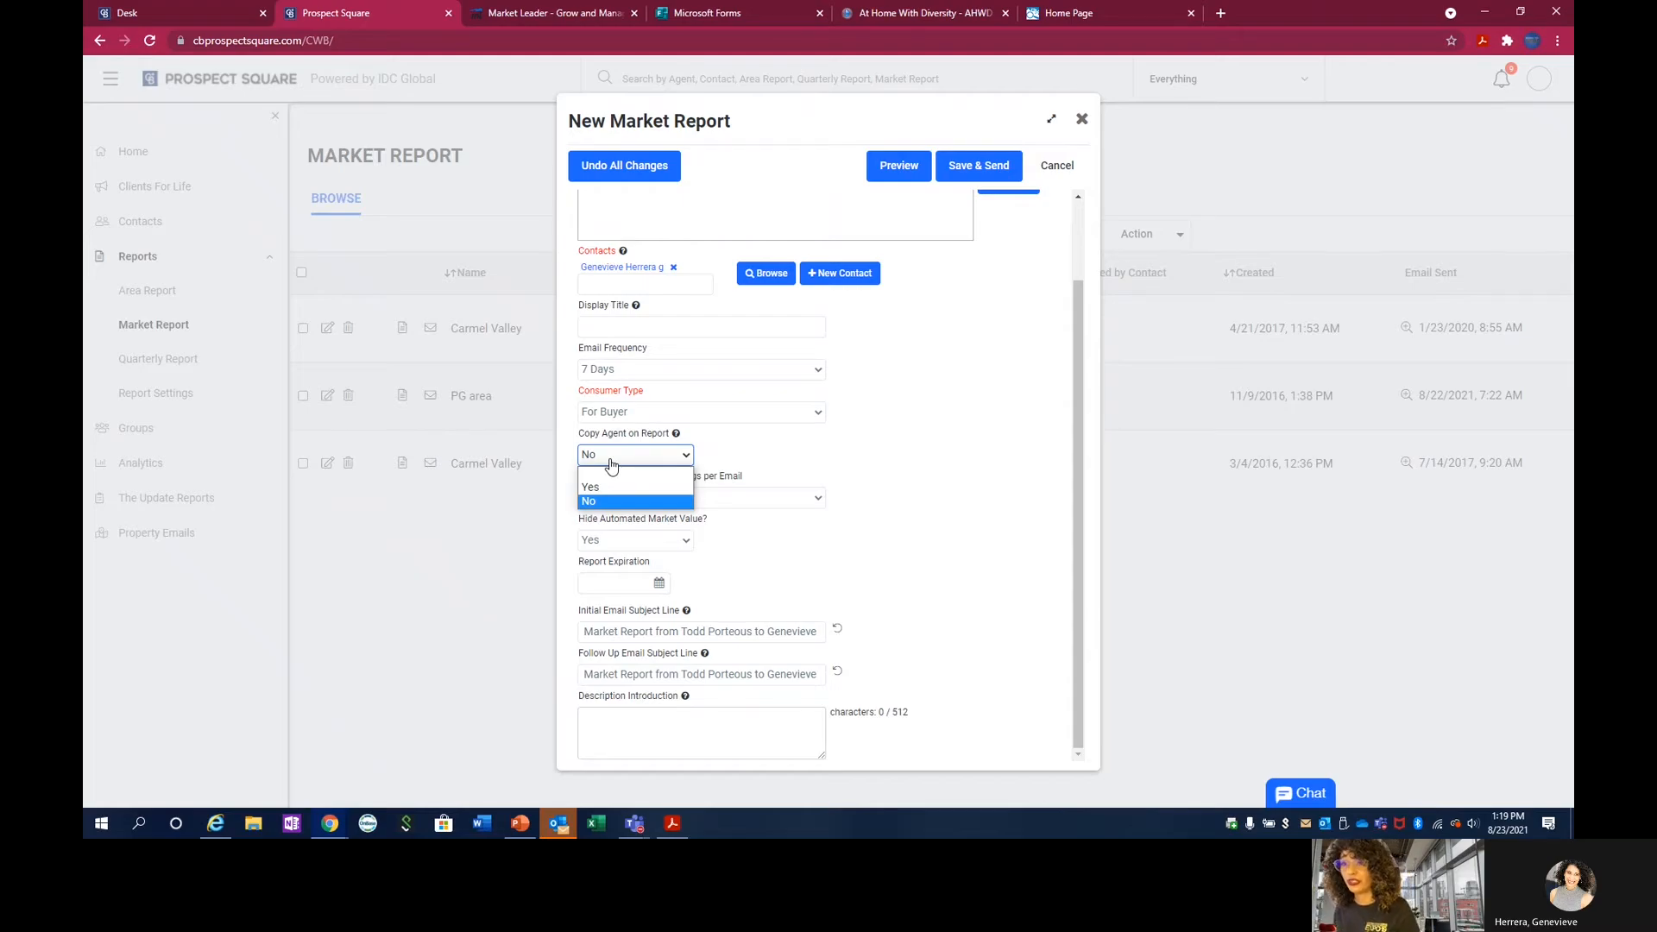
click(591, 488)
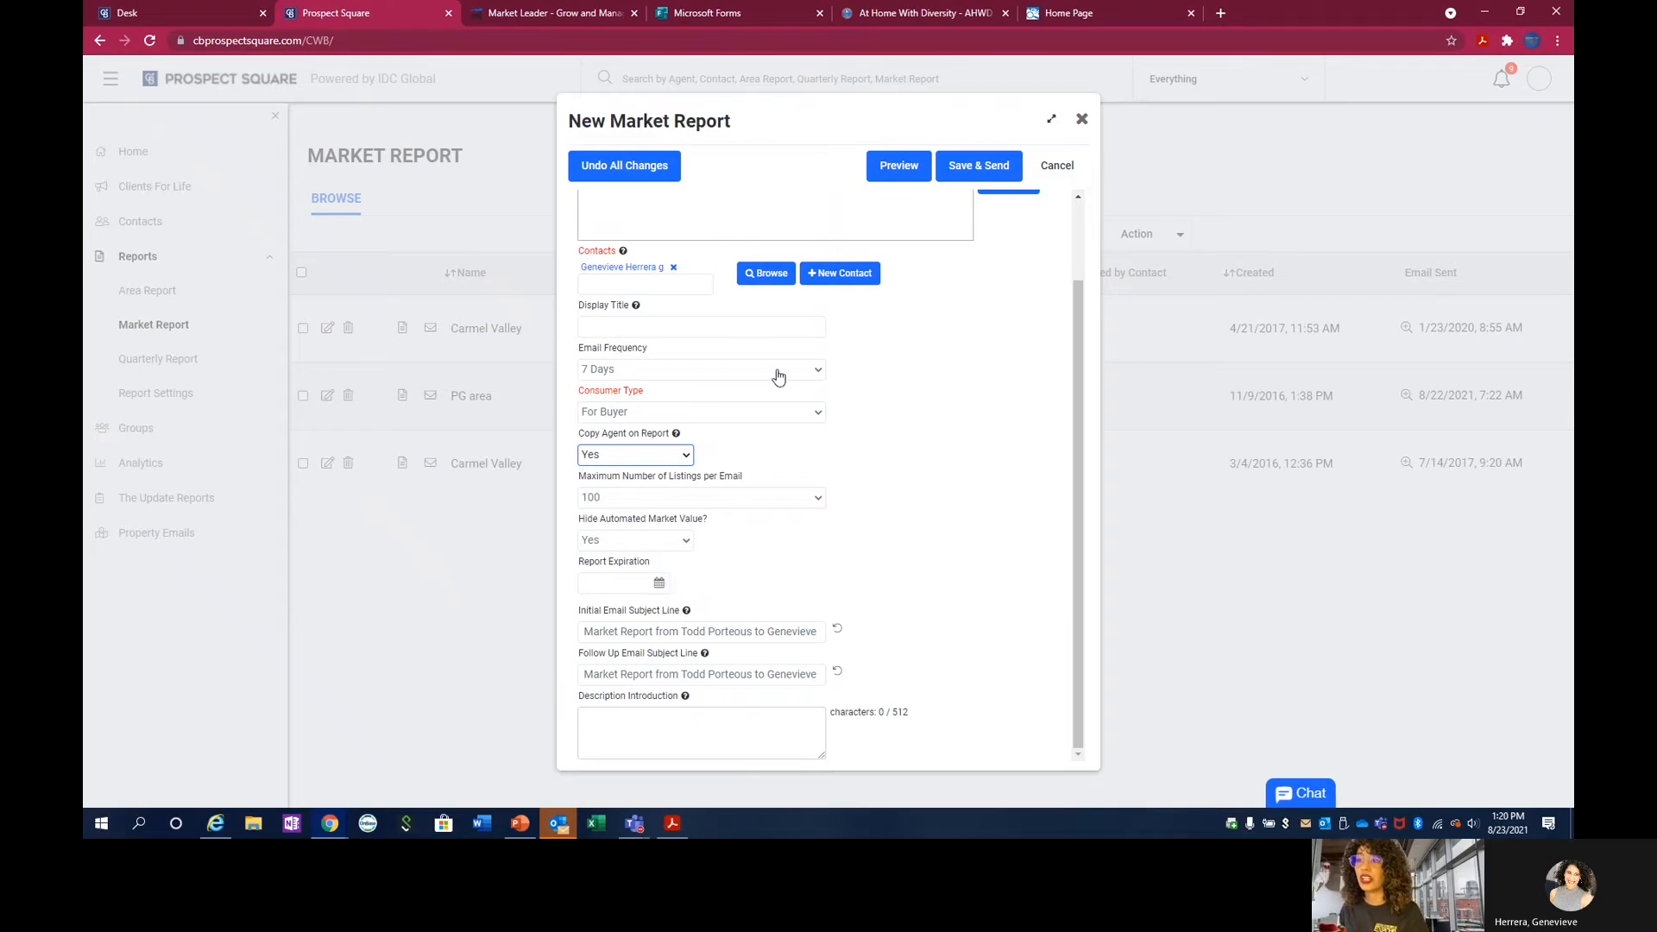
click(613, 732)
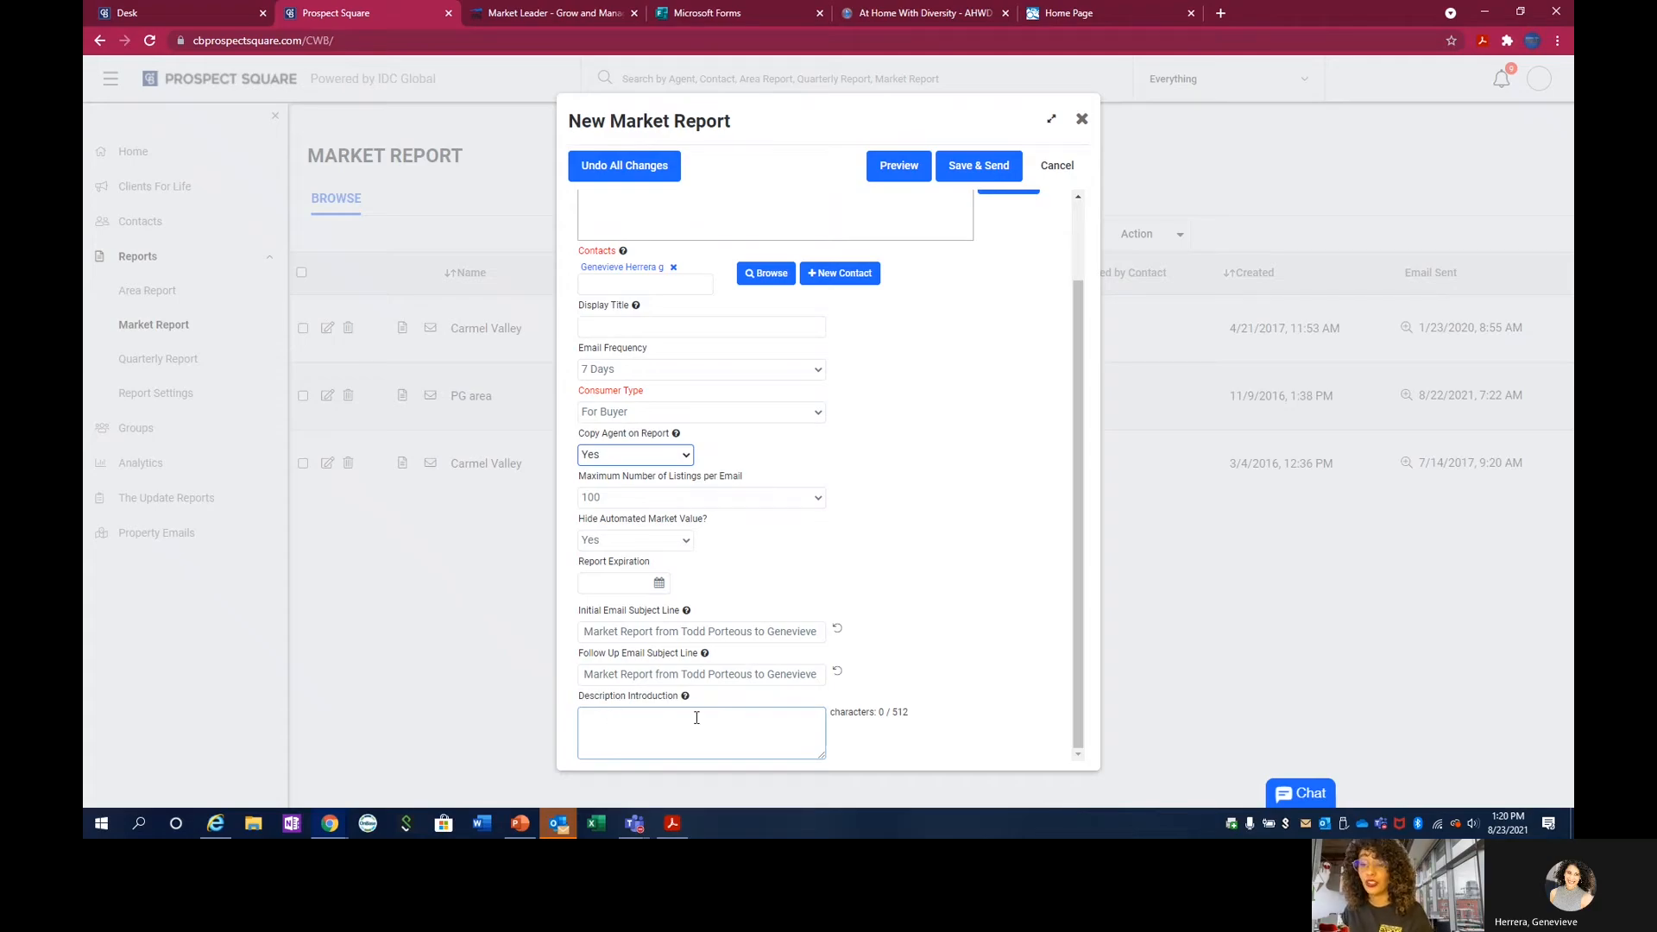
Open the report's search criteria and define a radius search by address within 10 miles of Monterey, CA 93940, USA.
scroll(714, 510, up, 2)
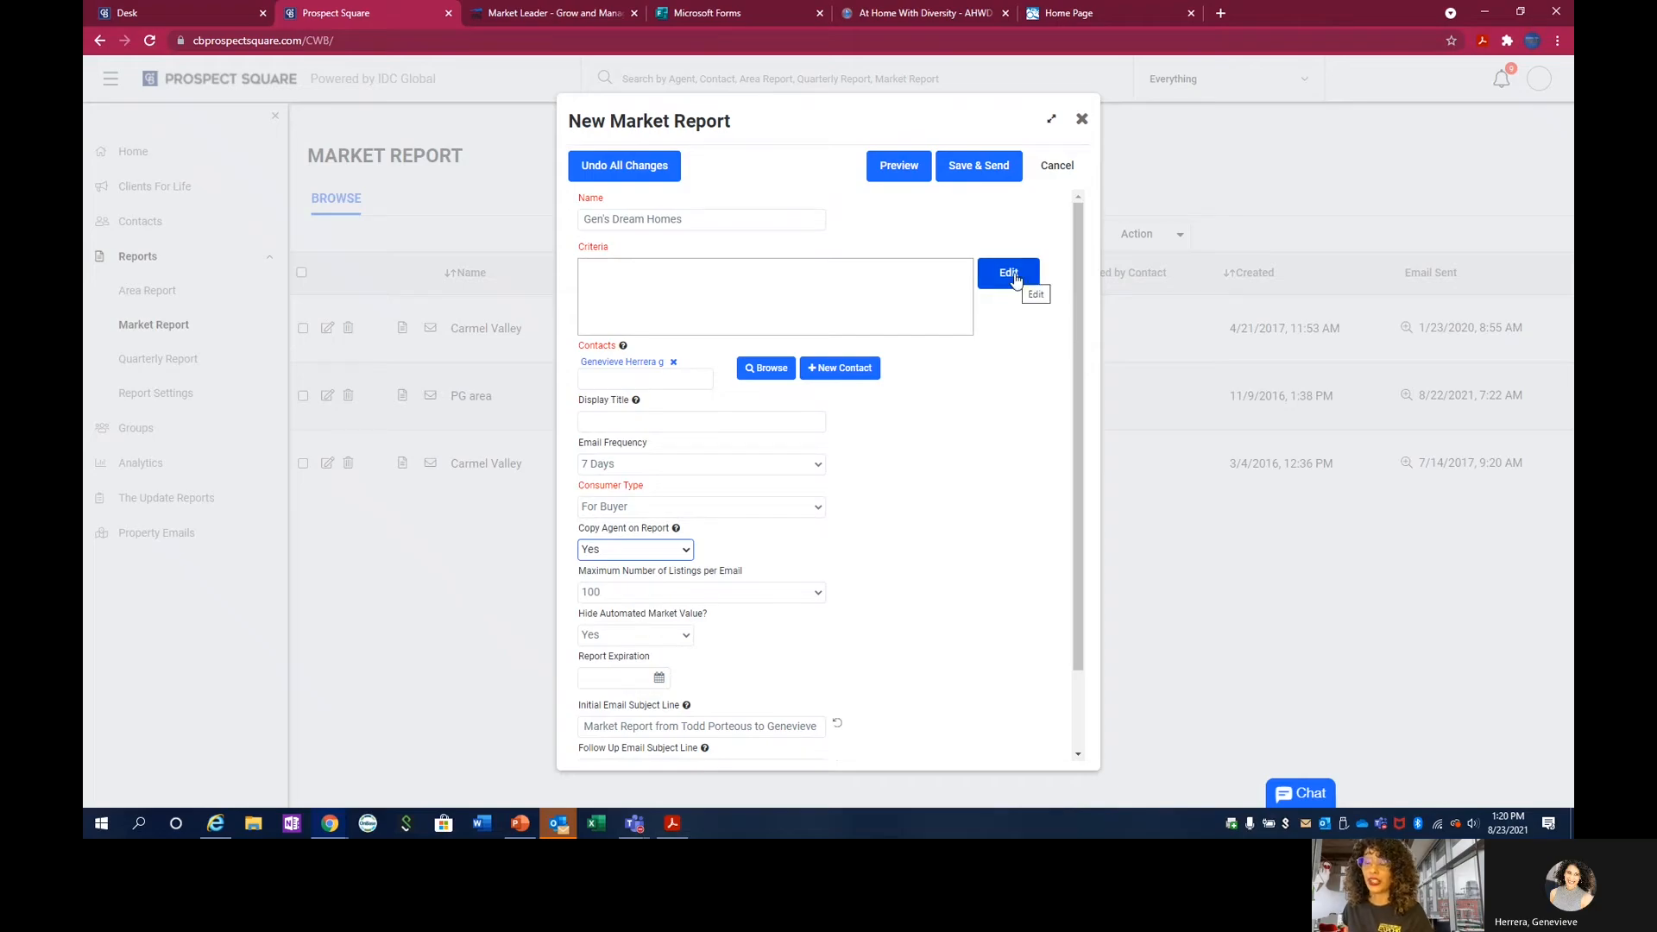
click(1009, 273)
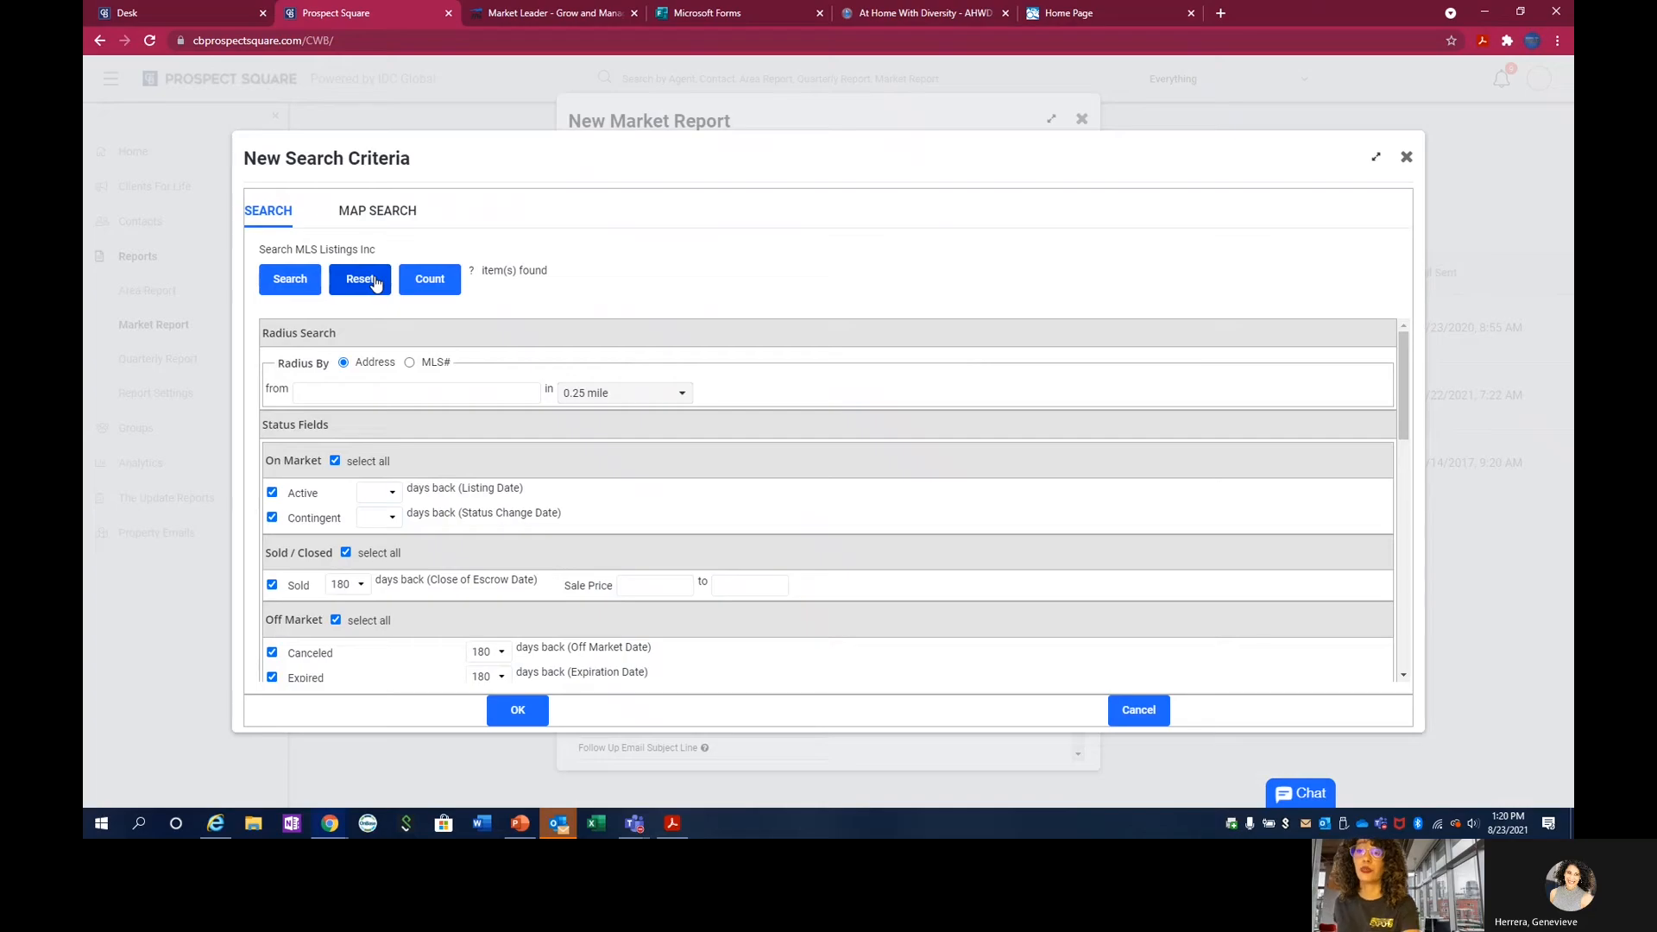
click(347, 387)
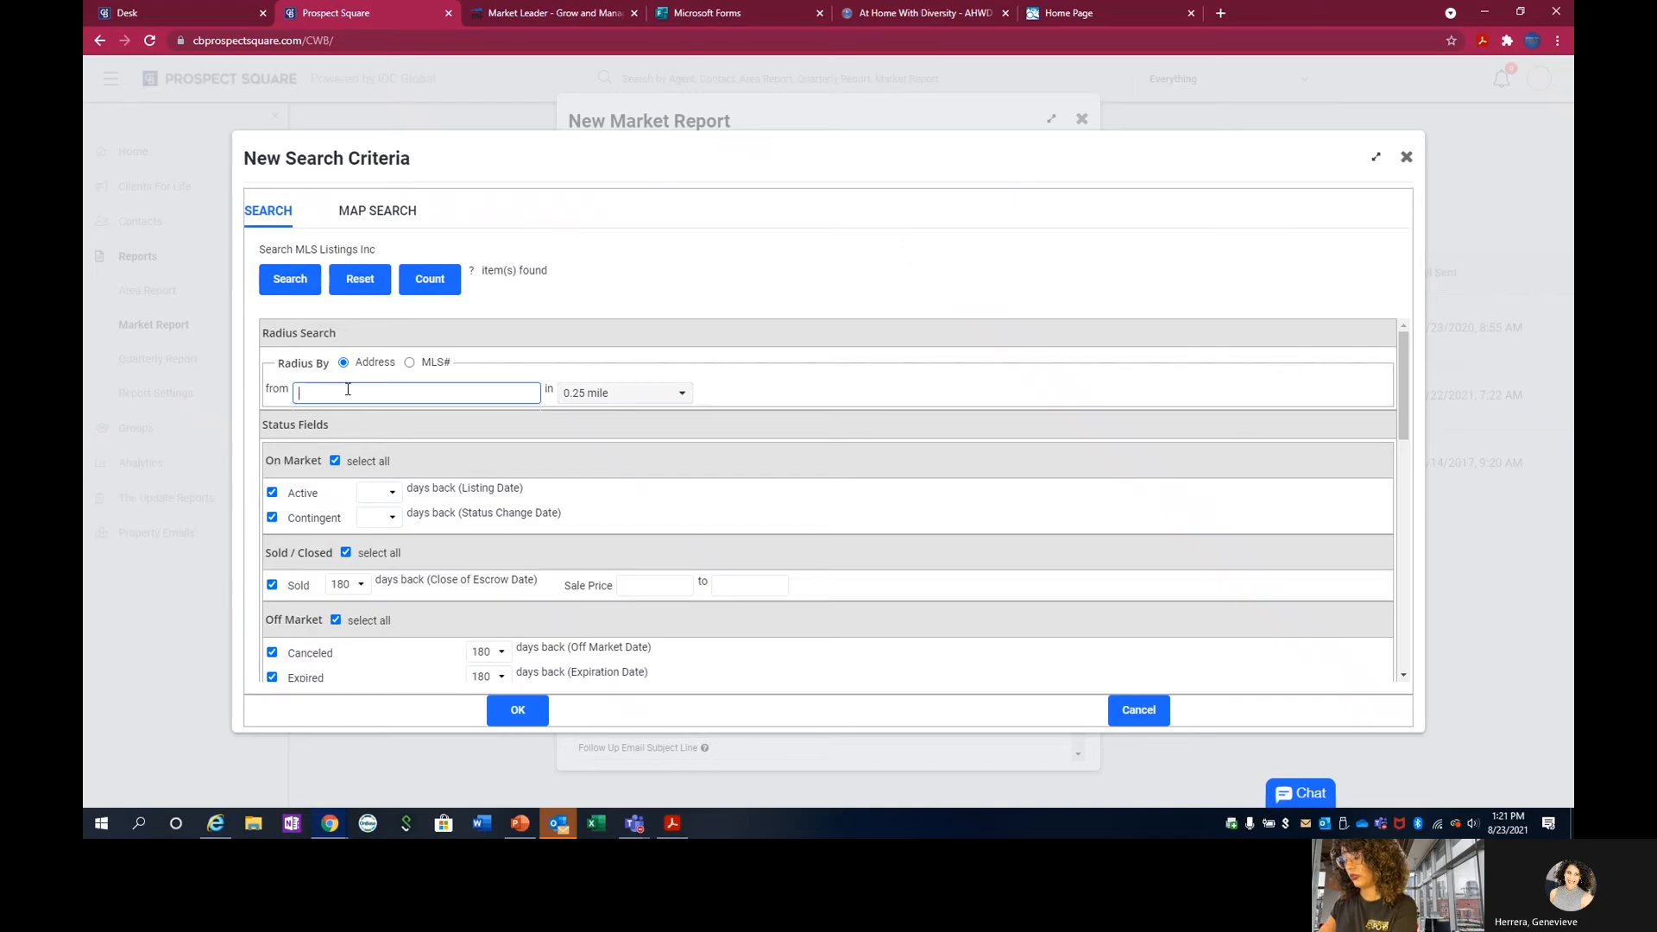
text(939)
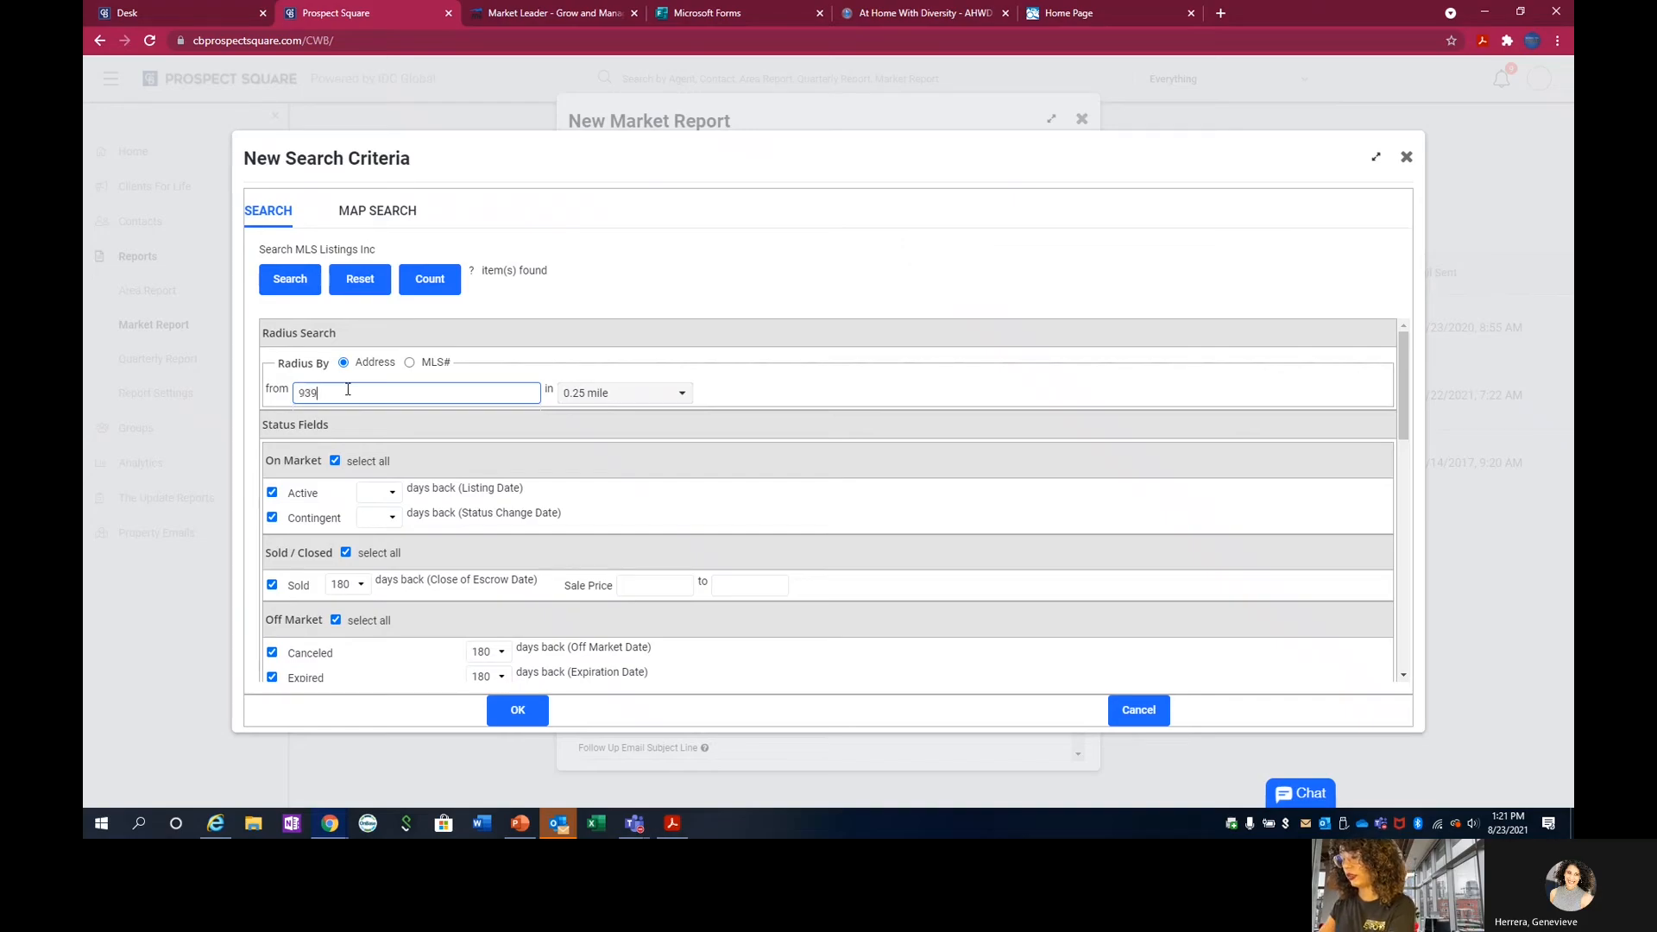
text(40)
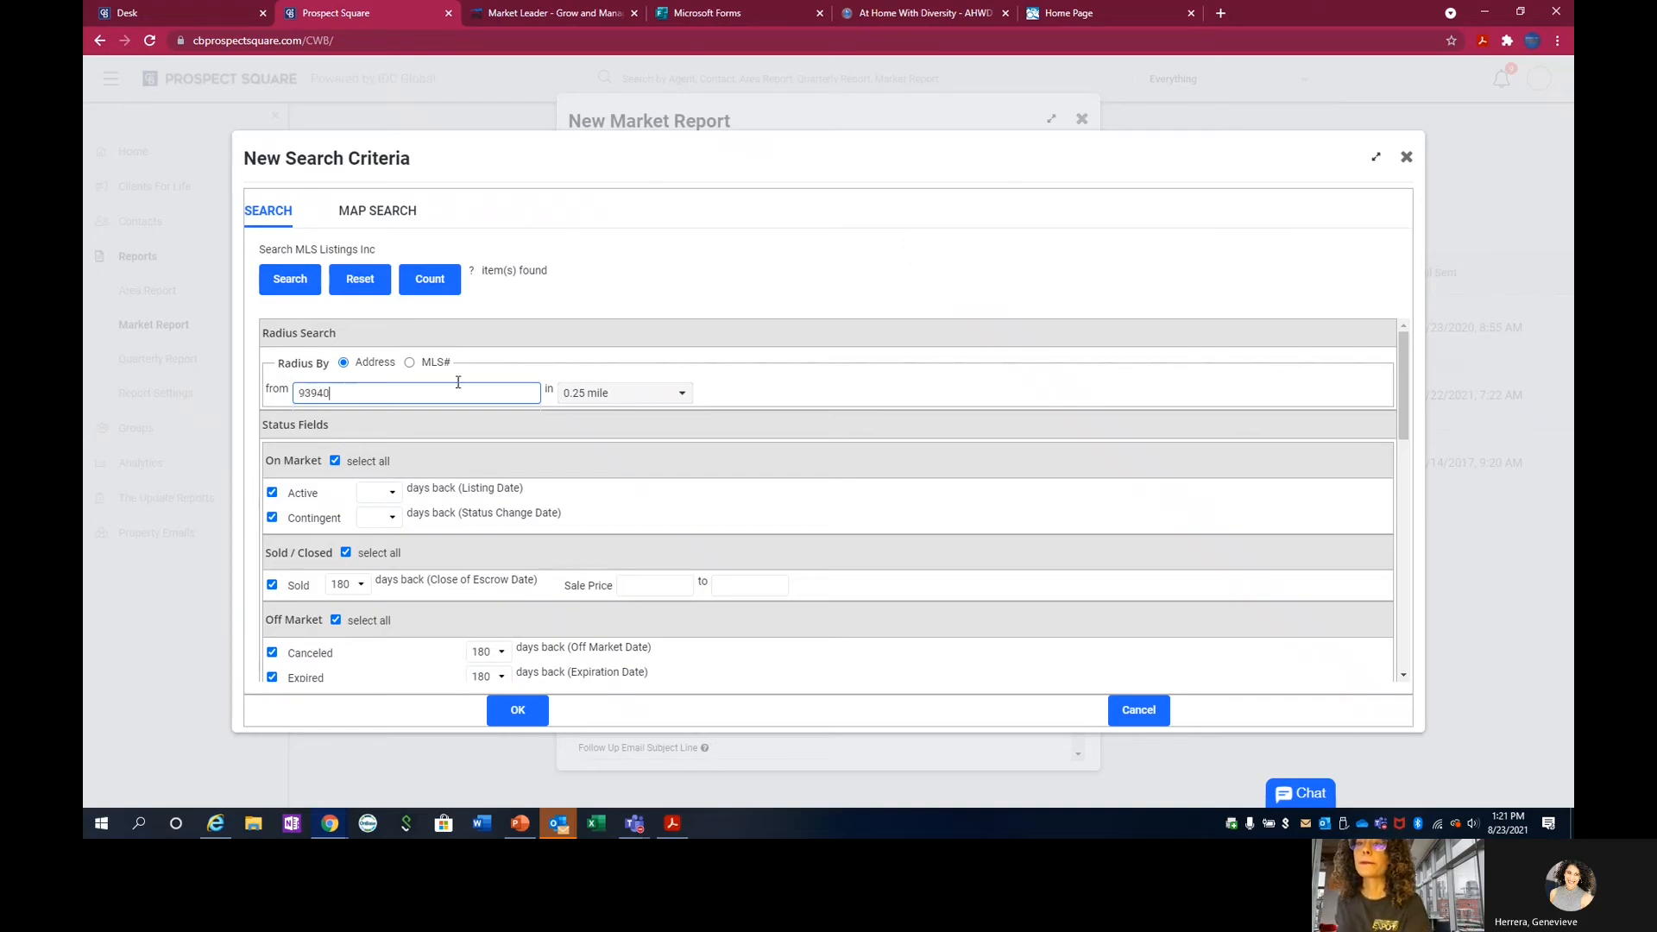
click(596, 396)
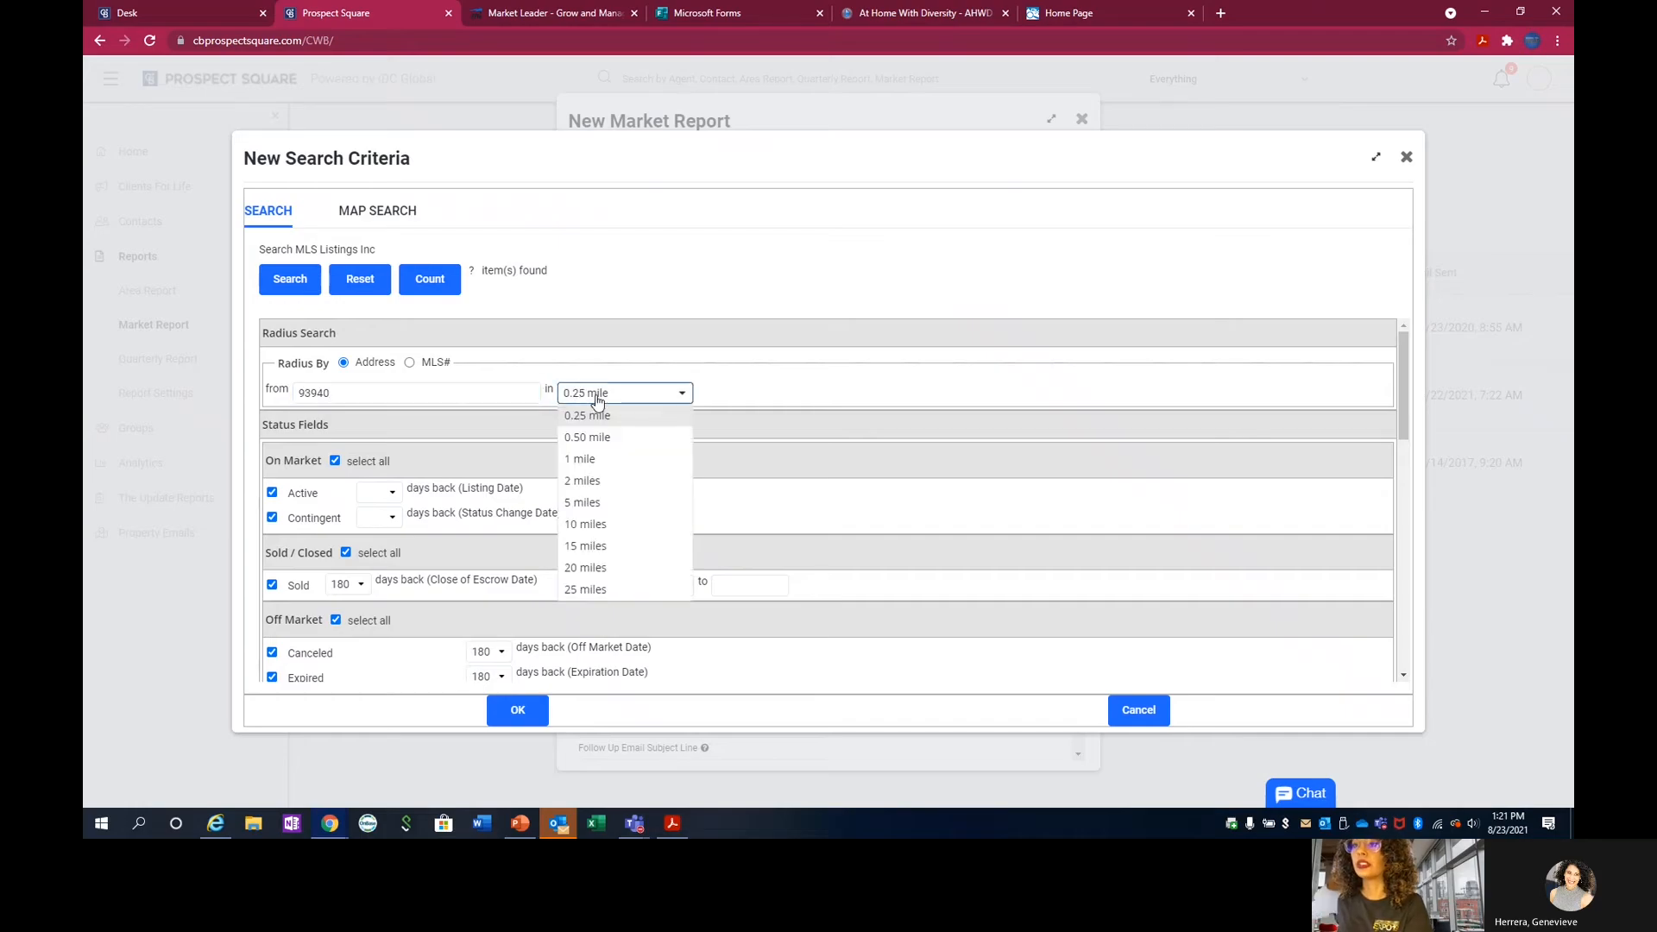
click(603, 394)
click(992, 287)
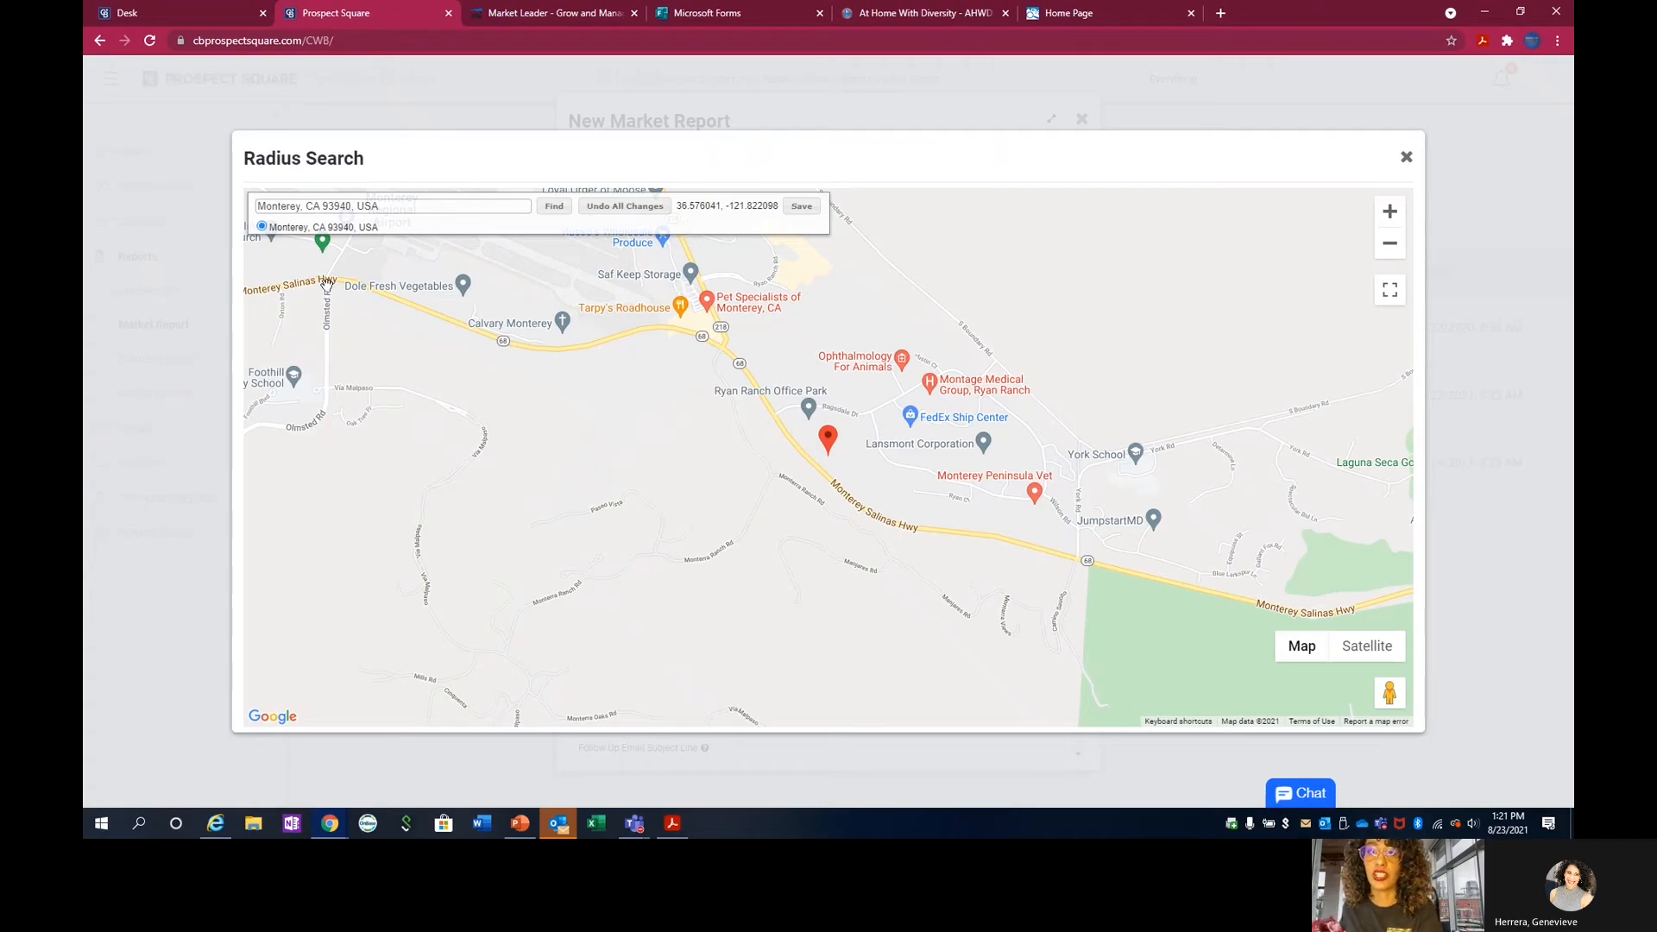
click(802, 208)
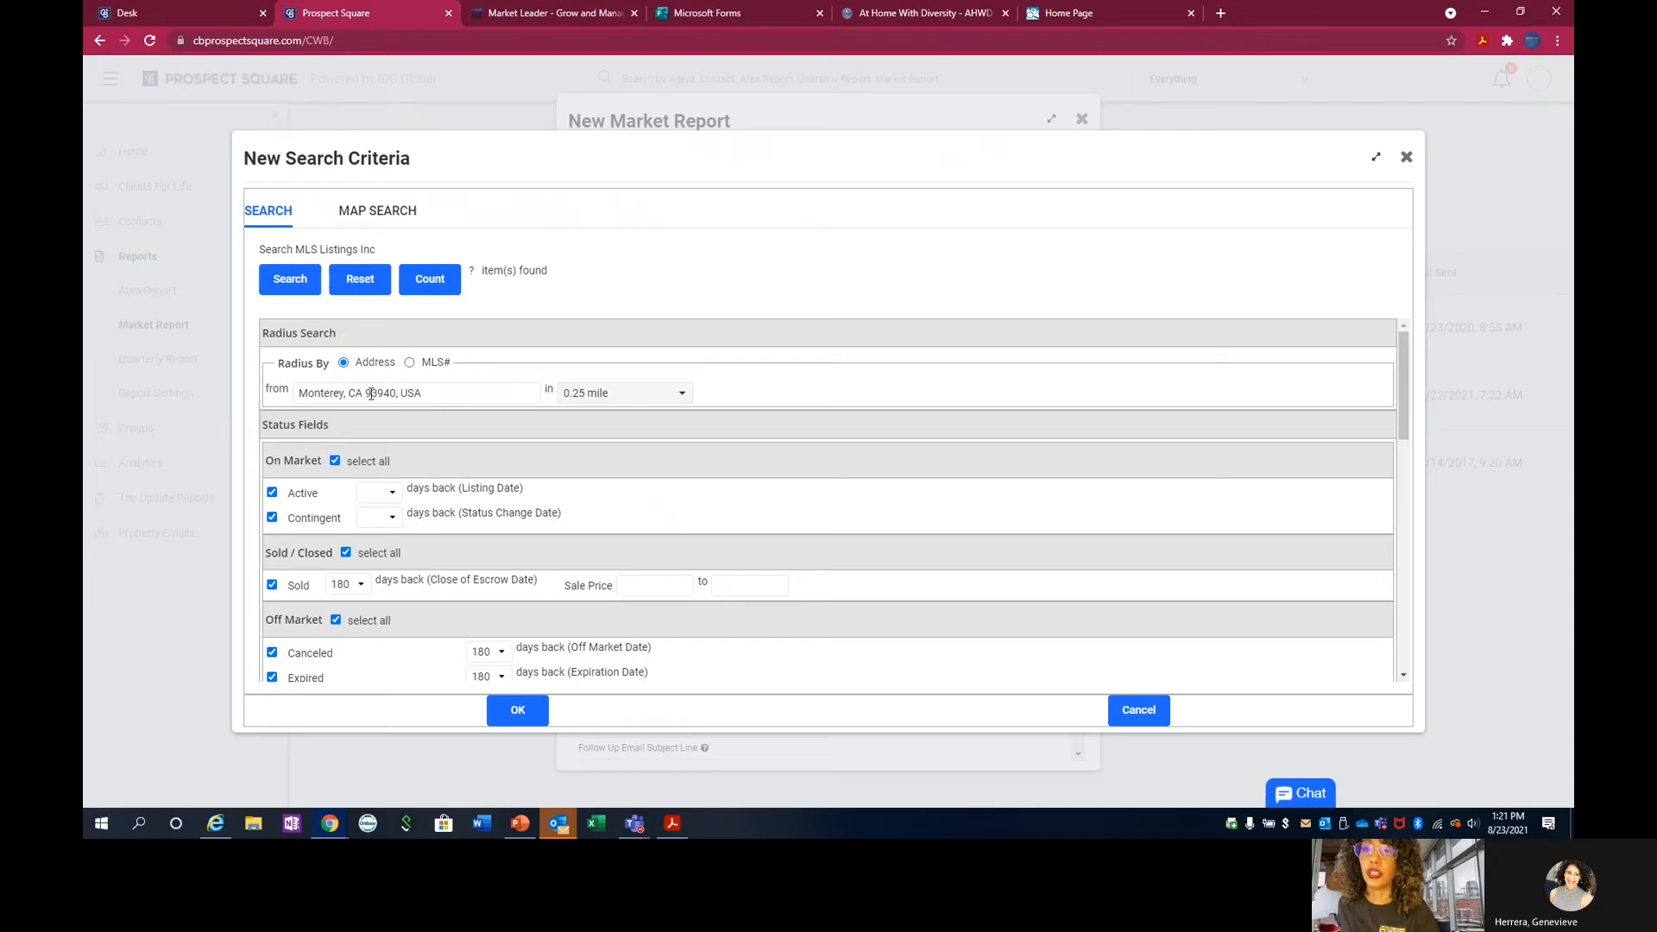
click(592, 396)
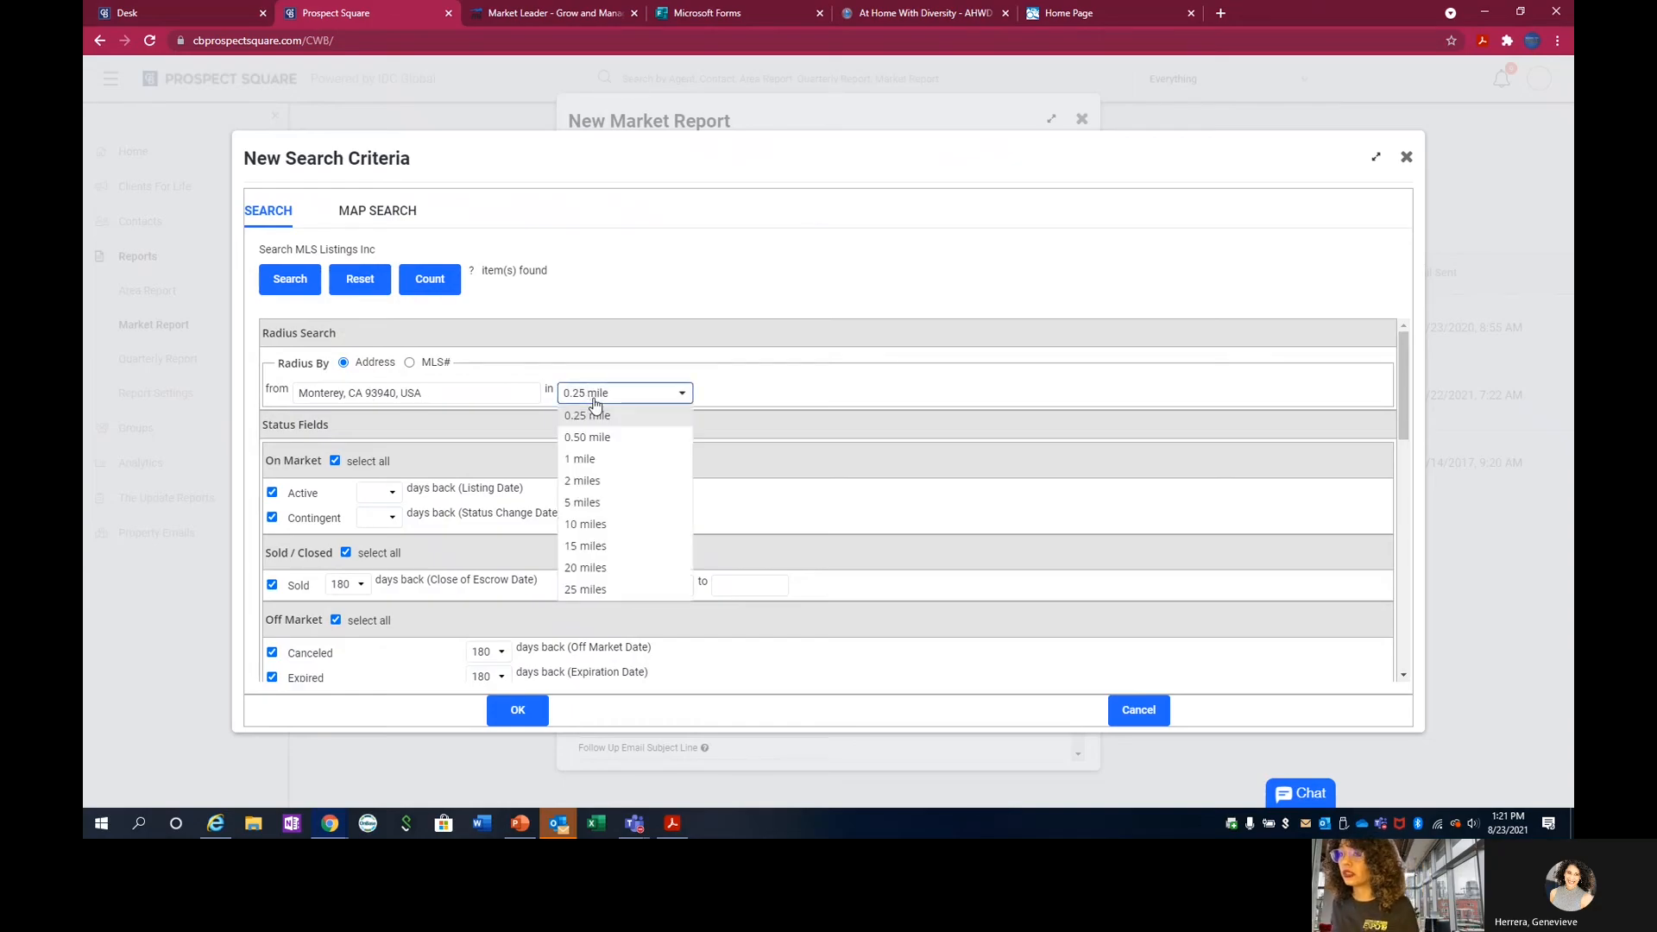
click(610, 524)
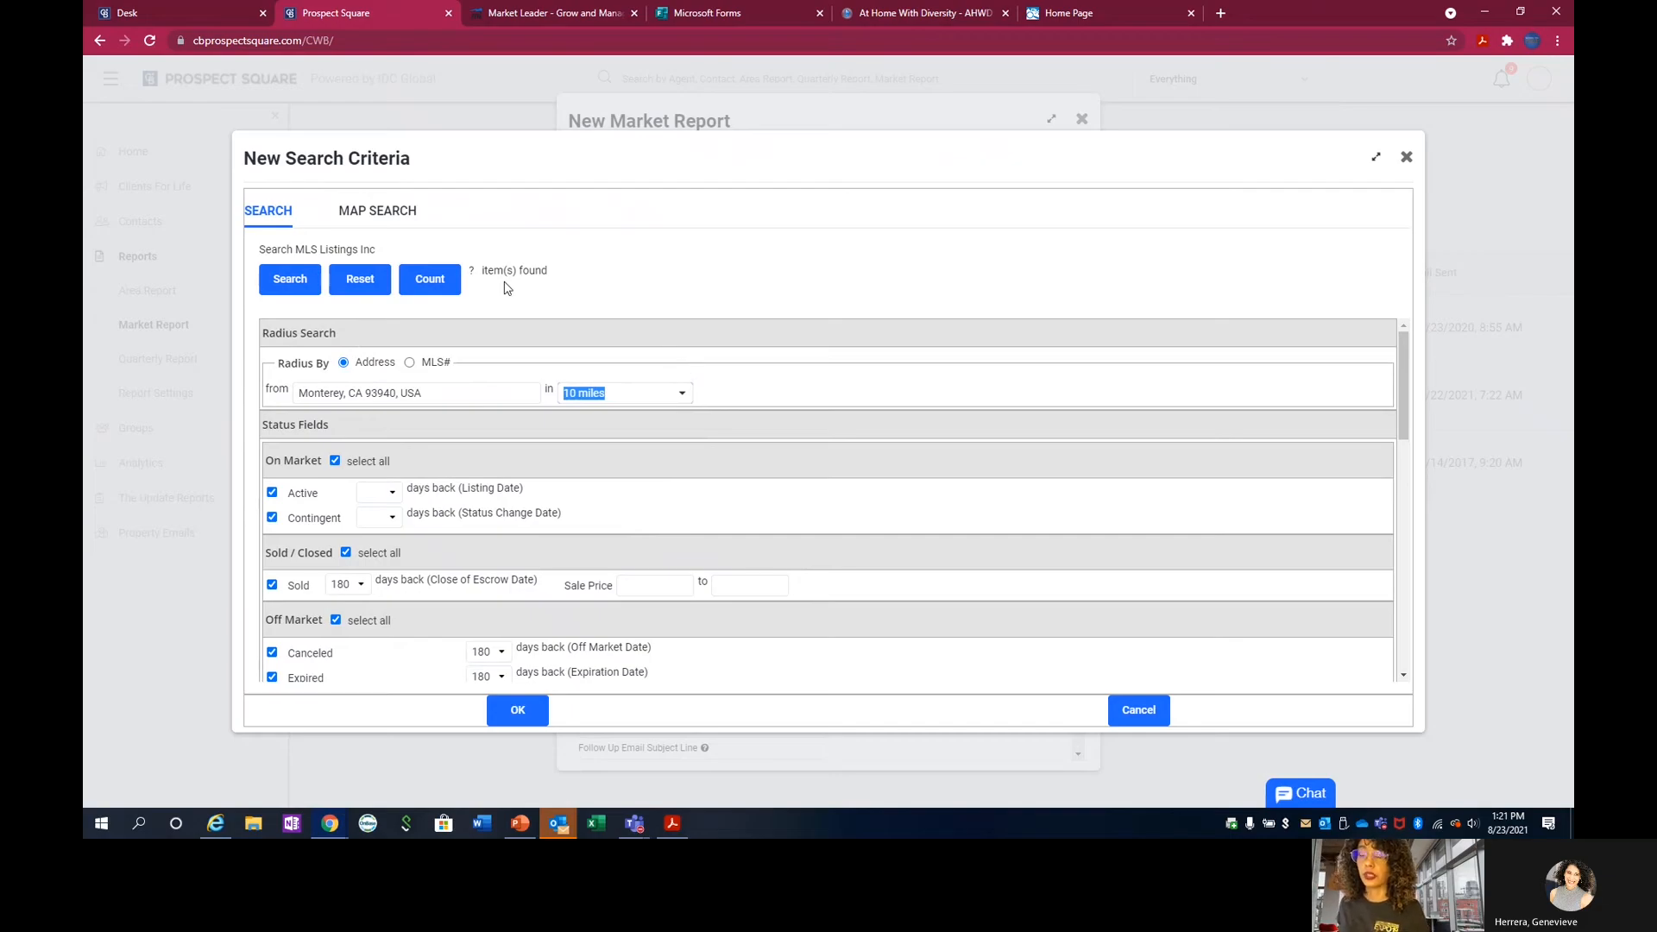
Exclude all Off Market and Pending statuses from the search criteria.
scroll(367, 359, down, 1)
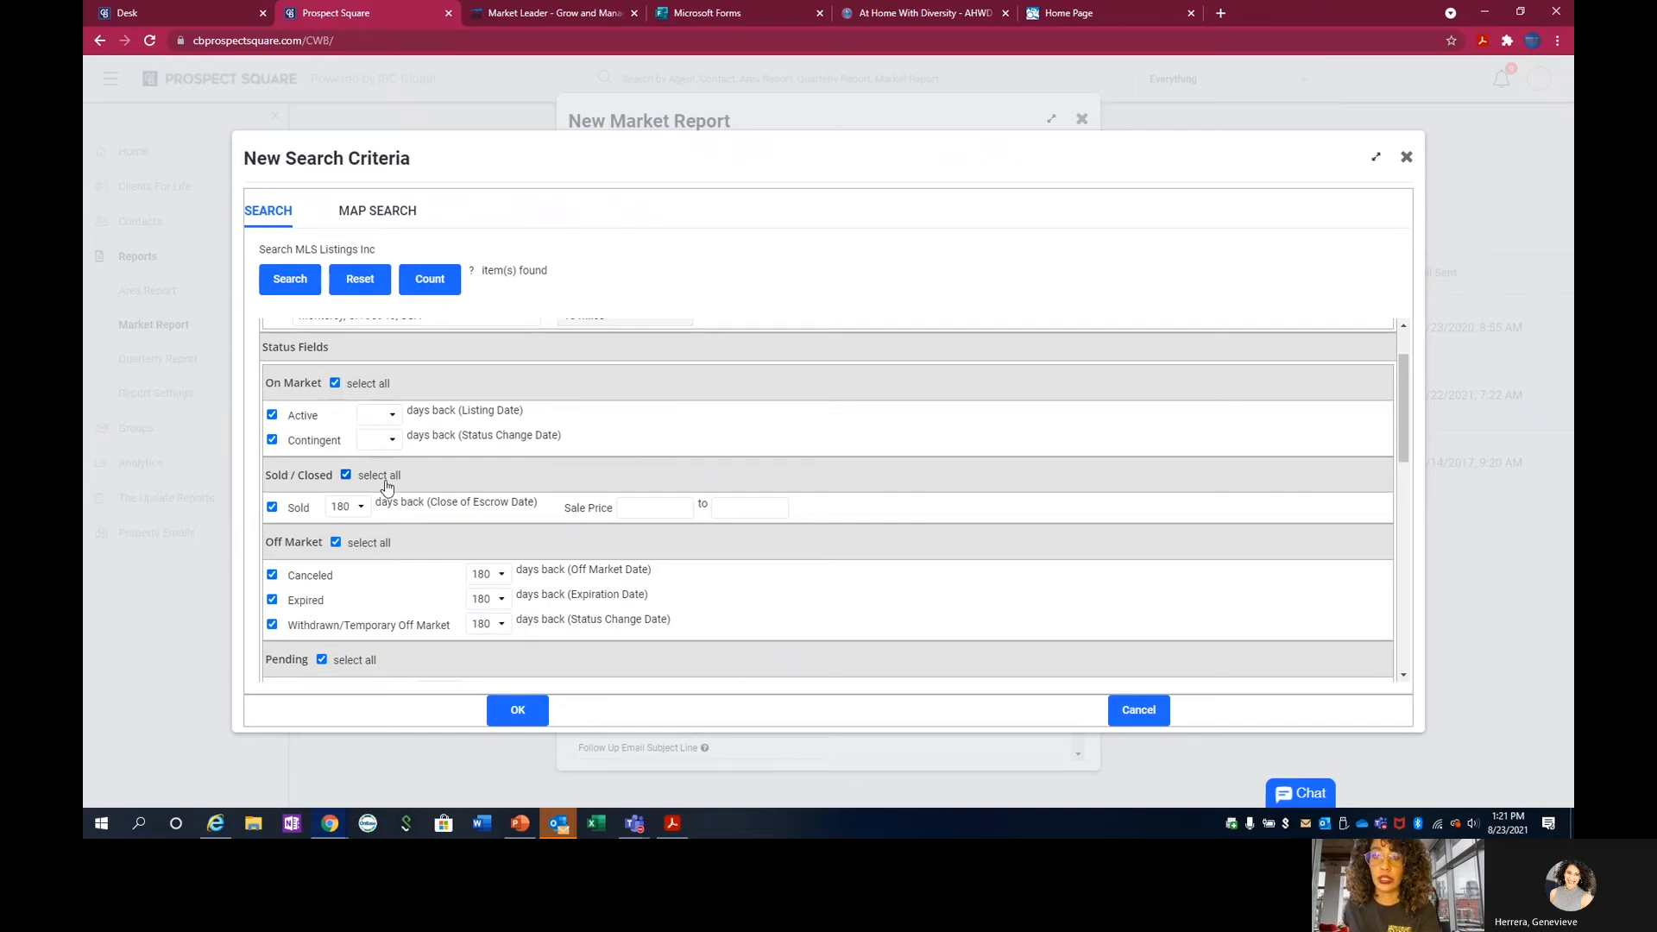
click(356, 542)
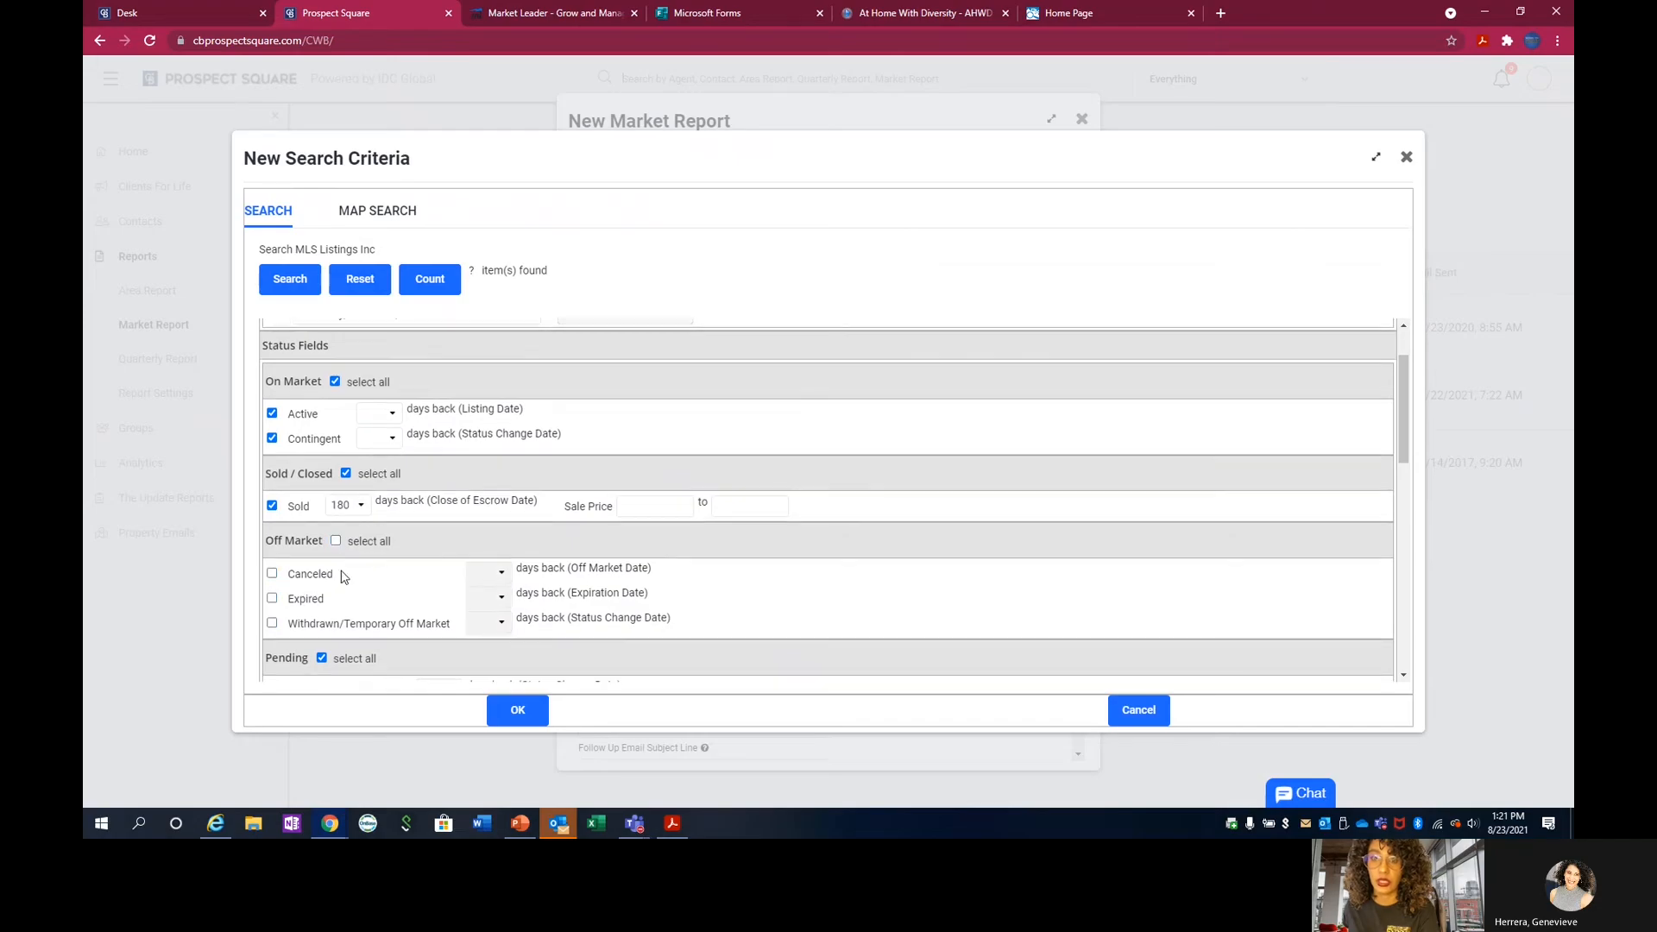
scroll(330, 574, down, 1)
click(336, 588)
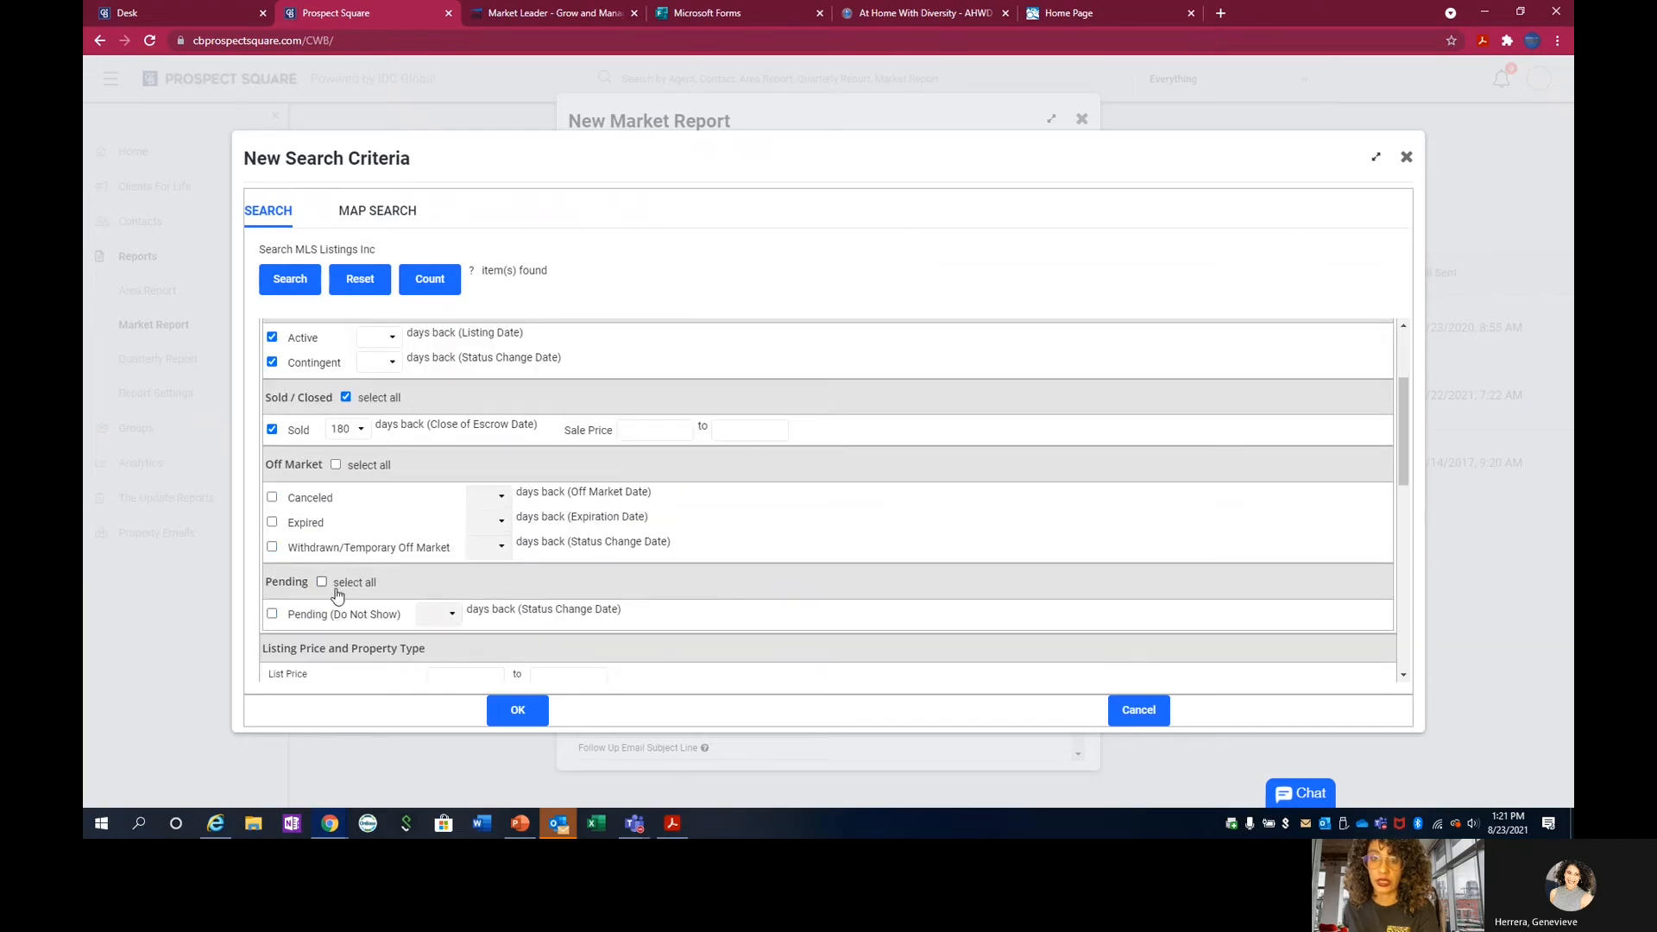
Set the search criteria's list price range from 500,000 to 1,100,000.
scroll(341, 596, down, 2)
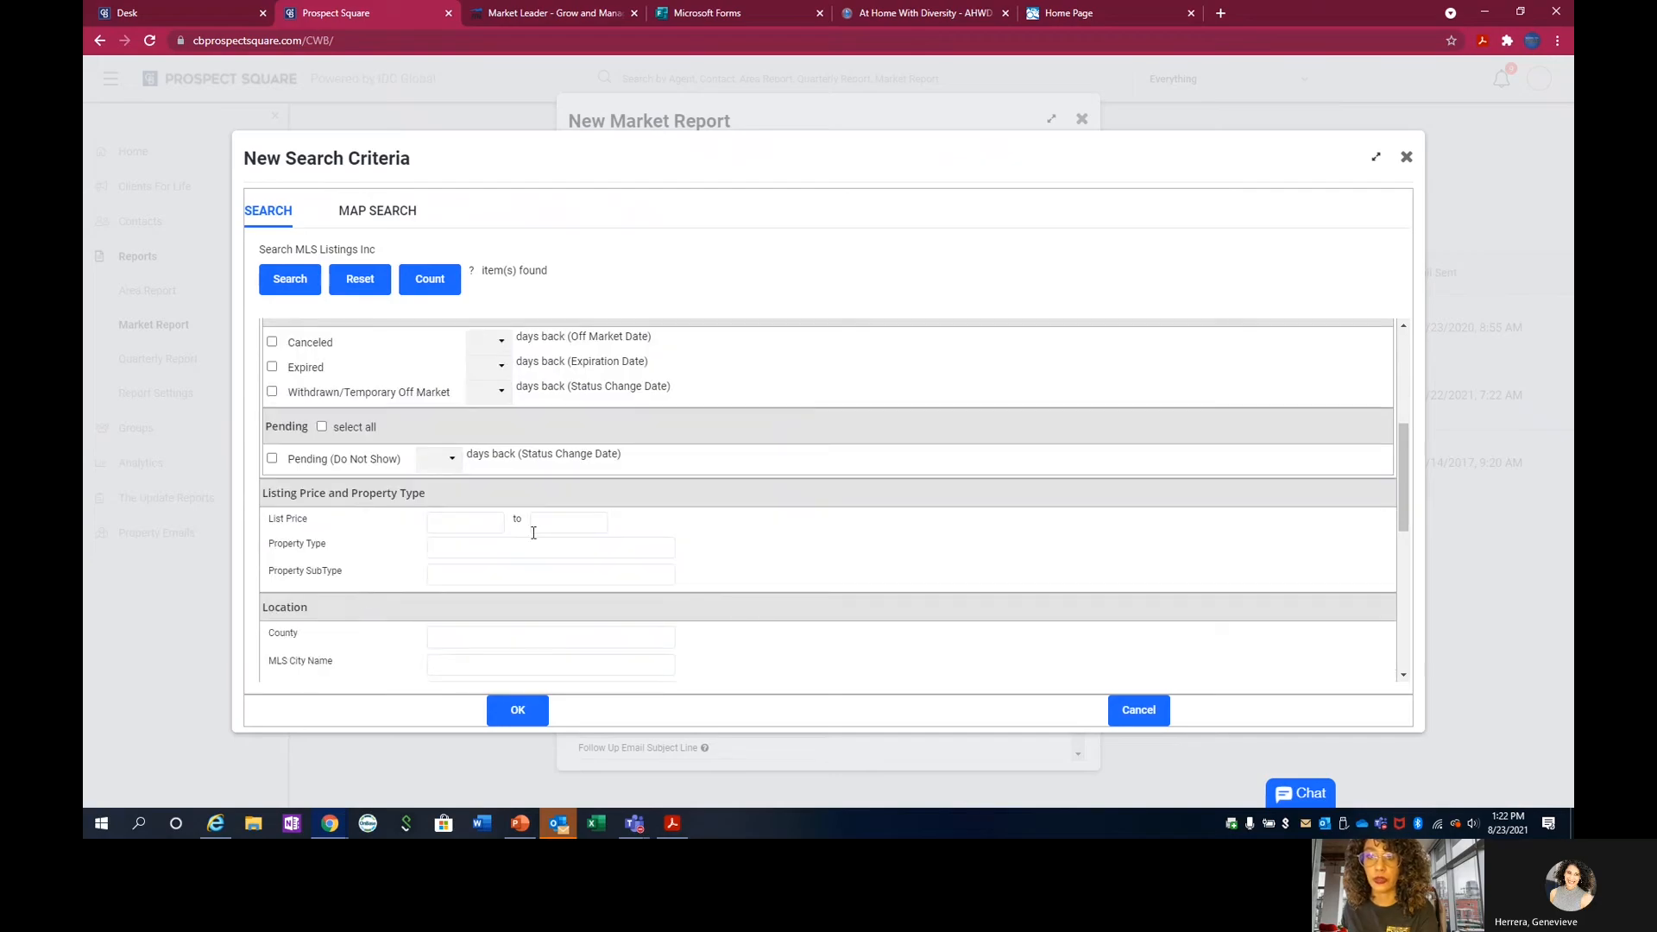
click(559, 520)
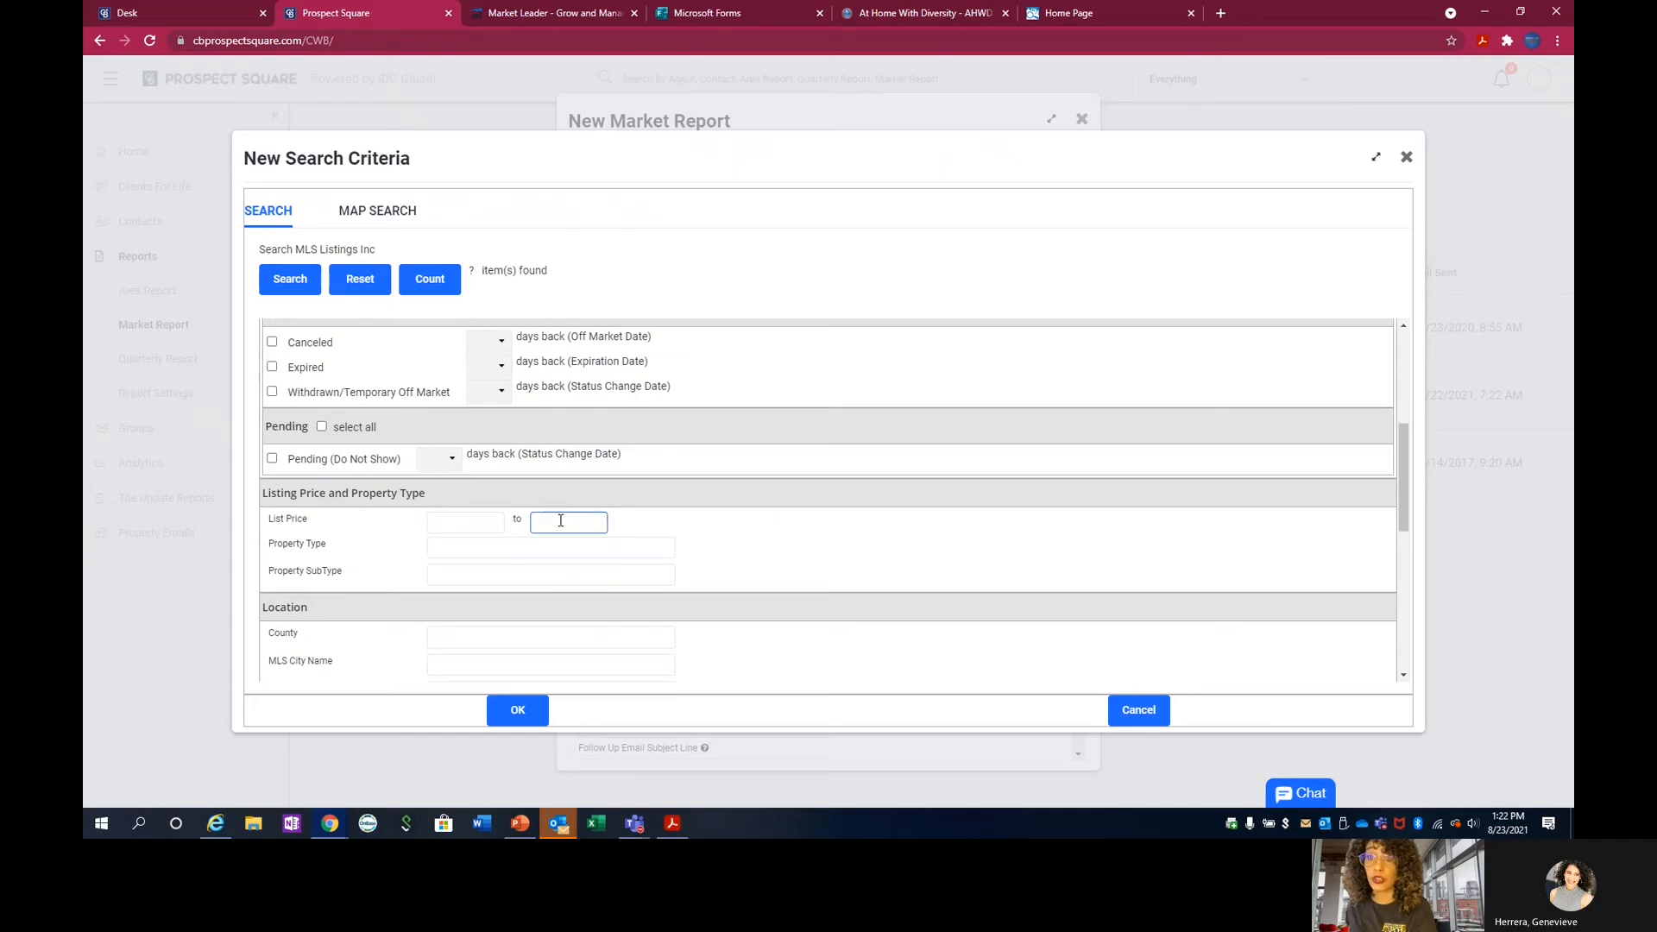
click(501, 523)
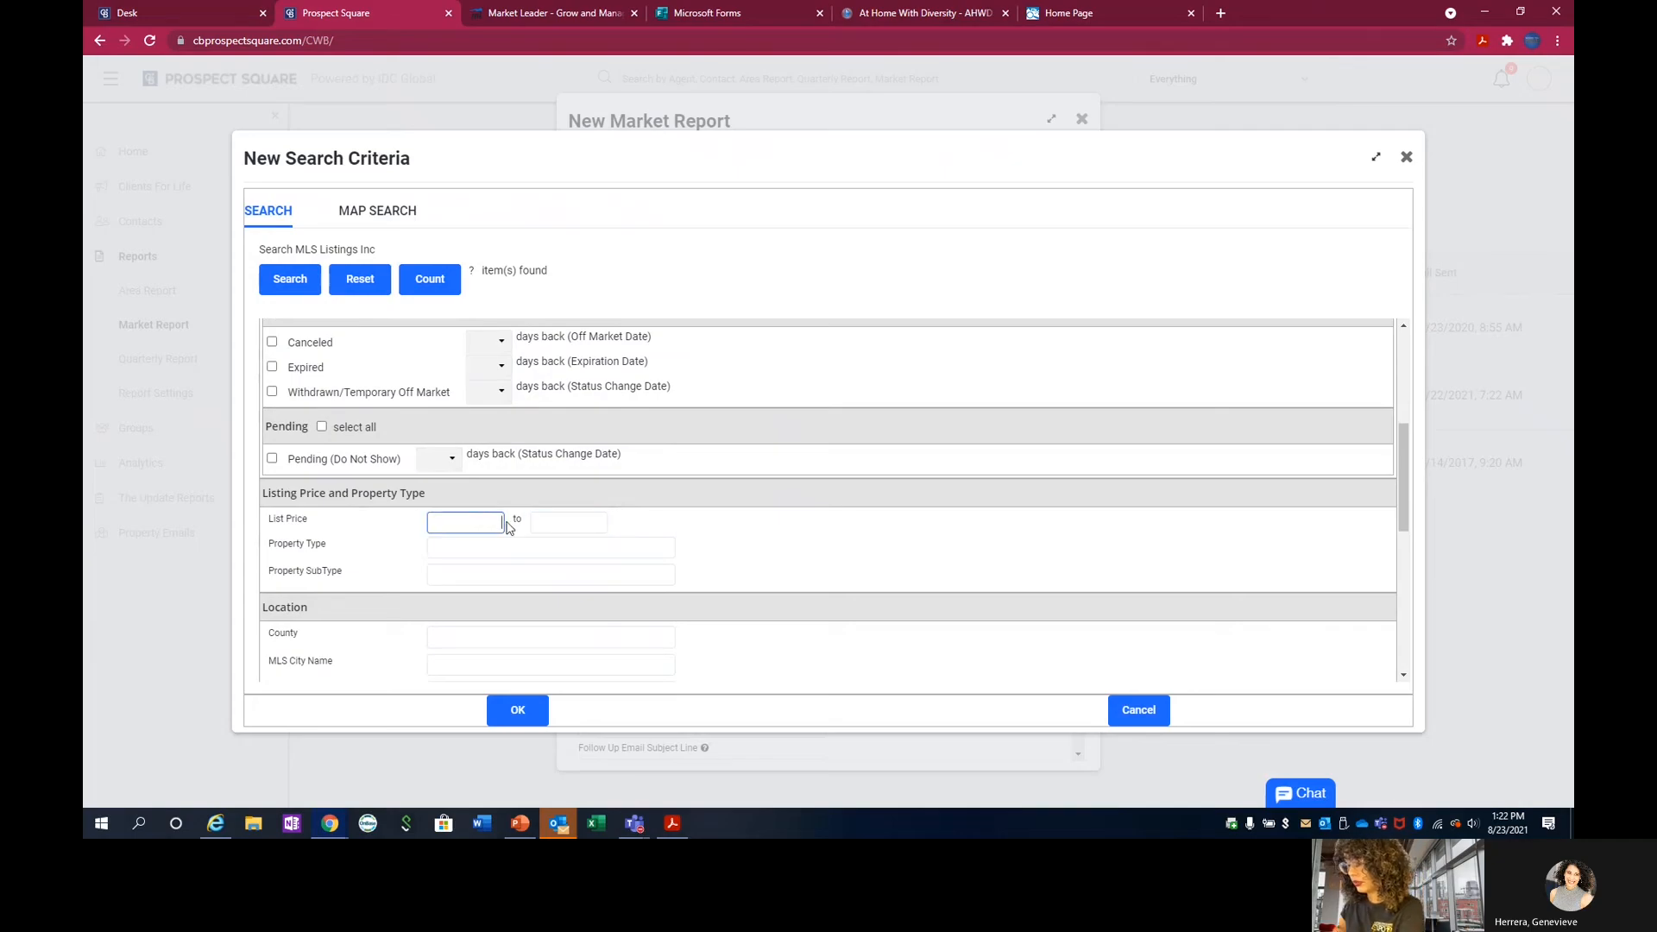
text(5)
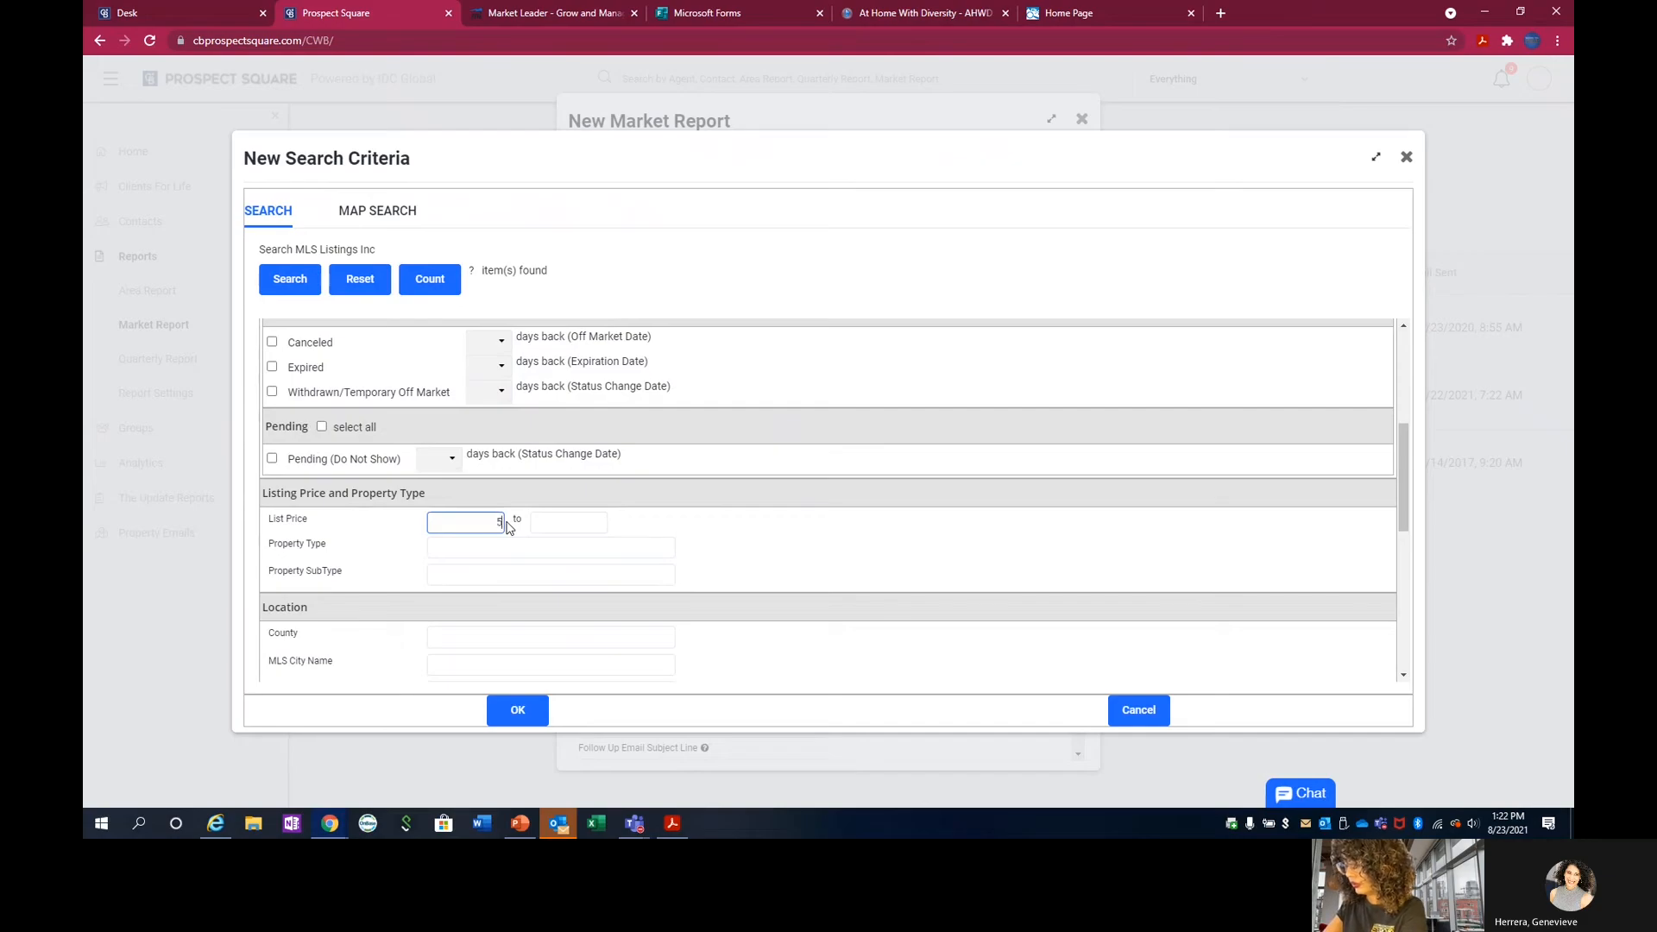
text(00,00)
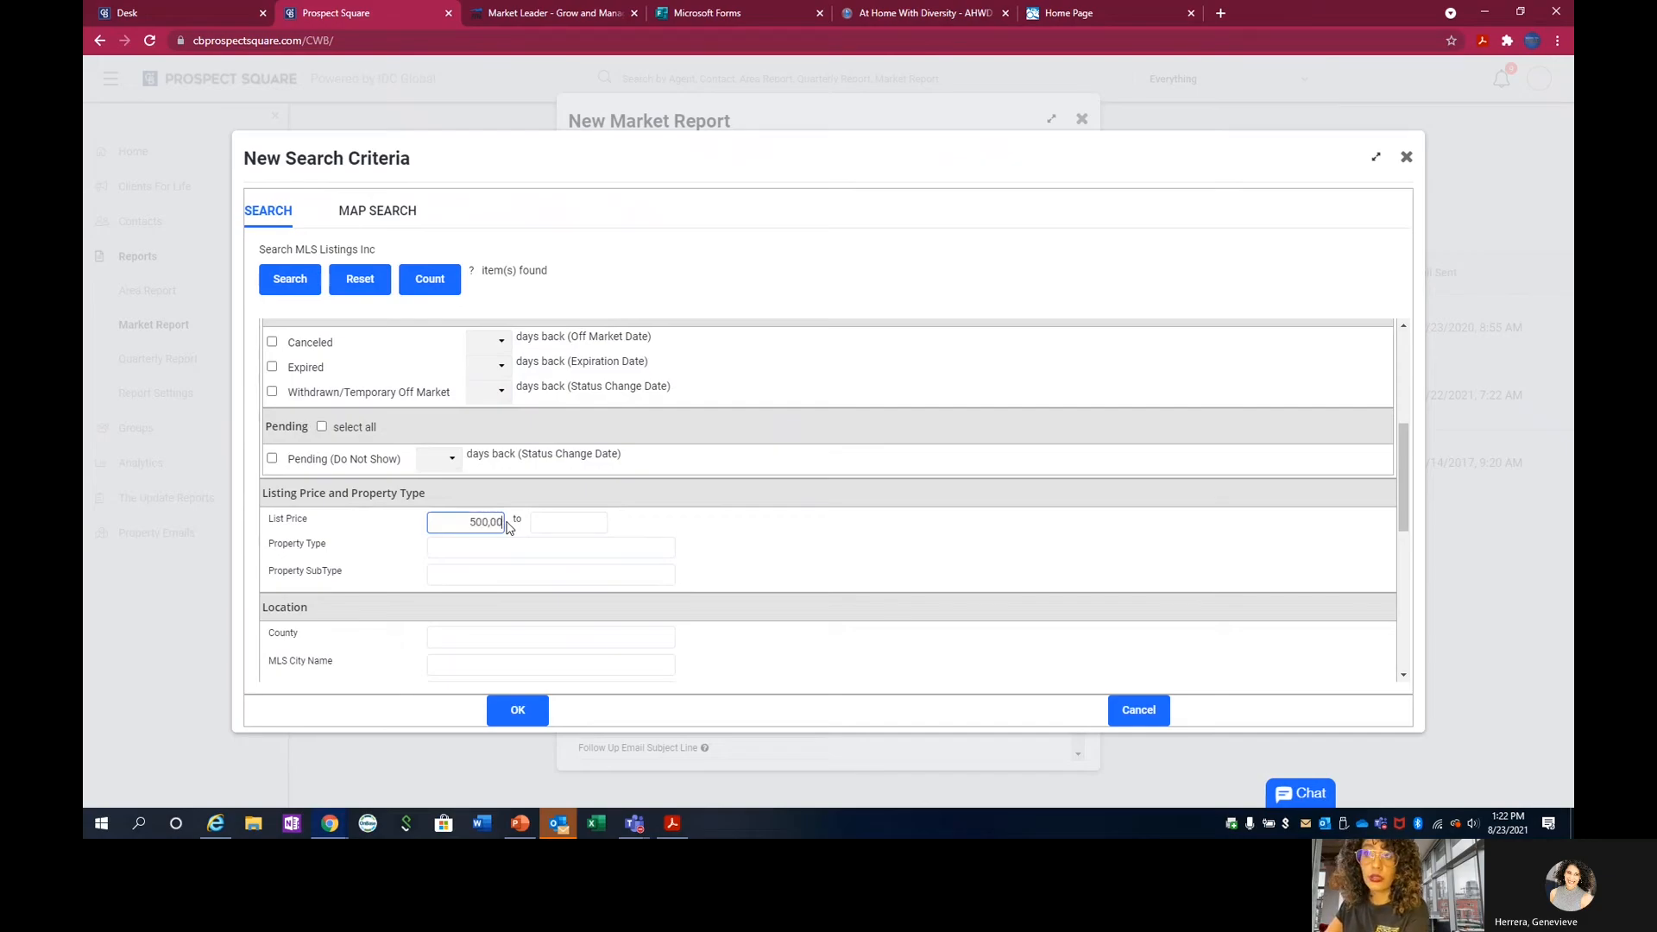
text(0)
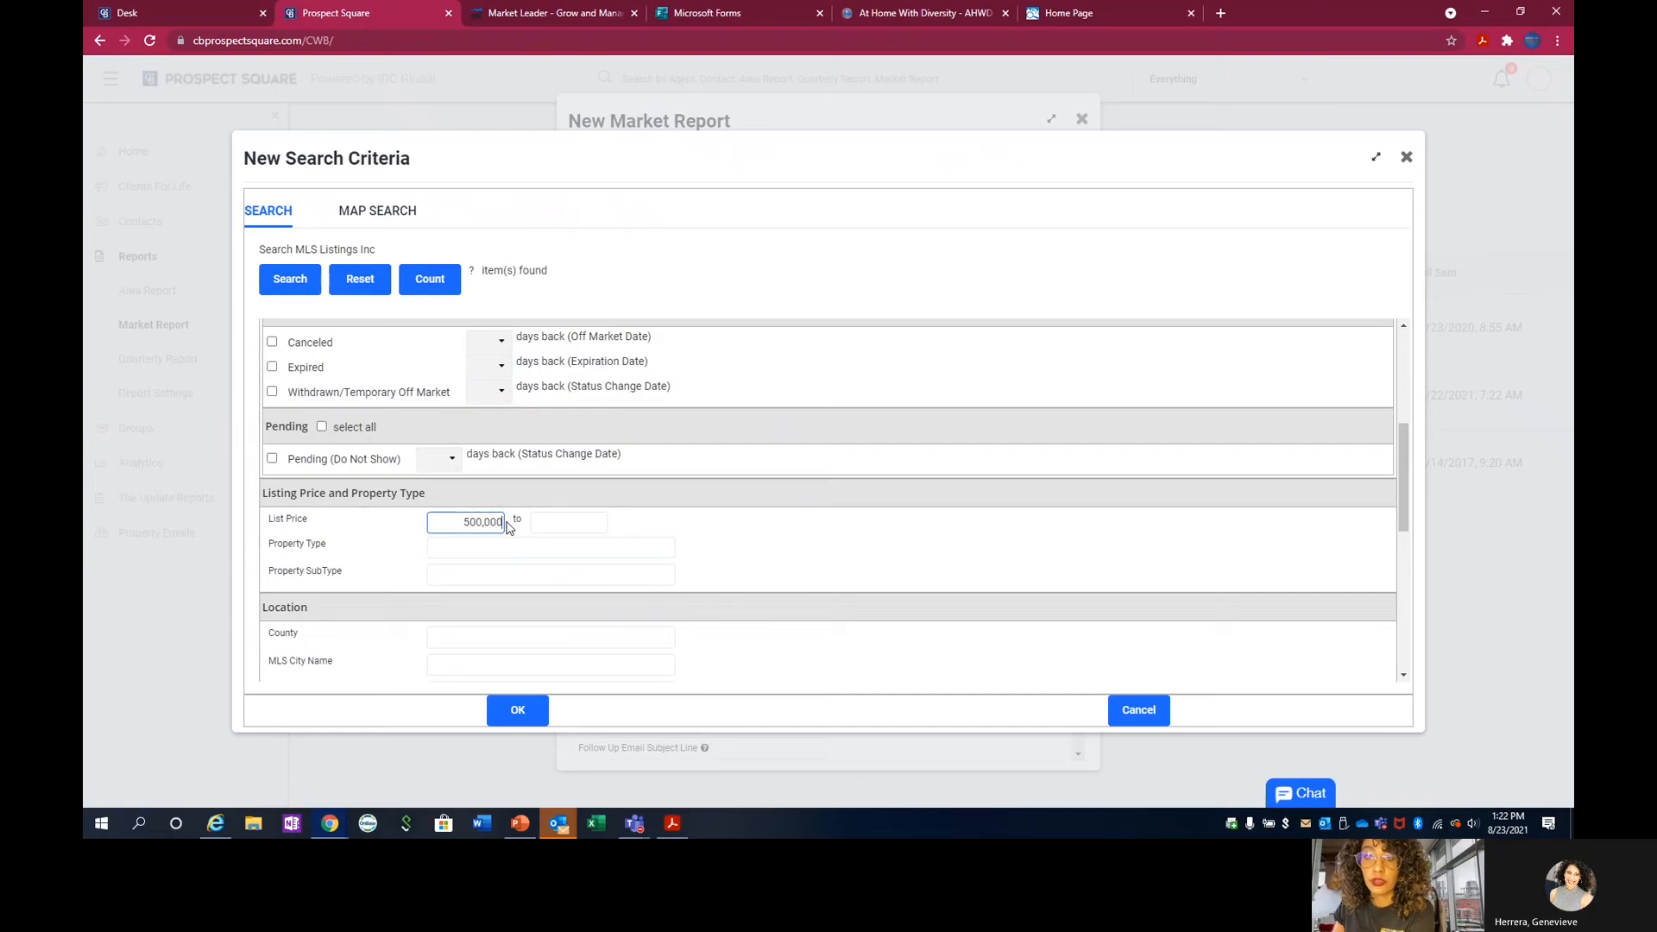
key(Tab)
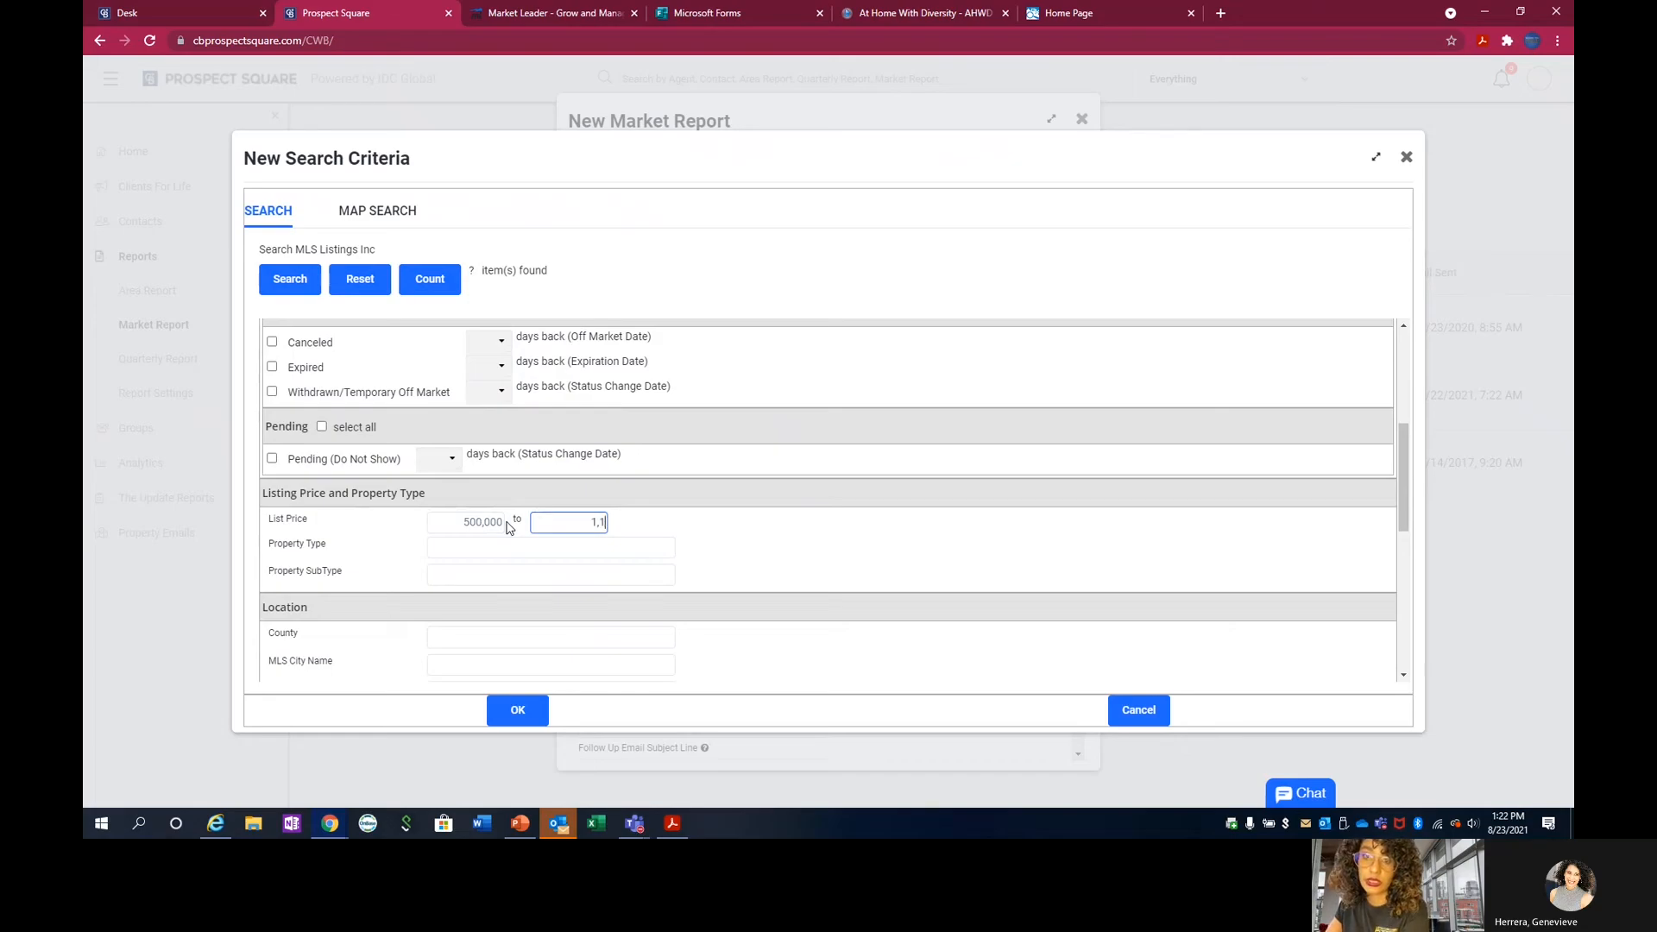
text(100,)
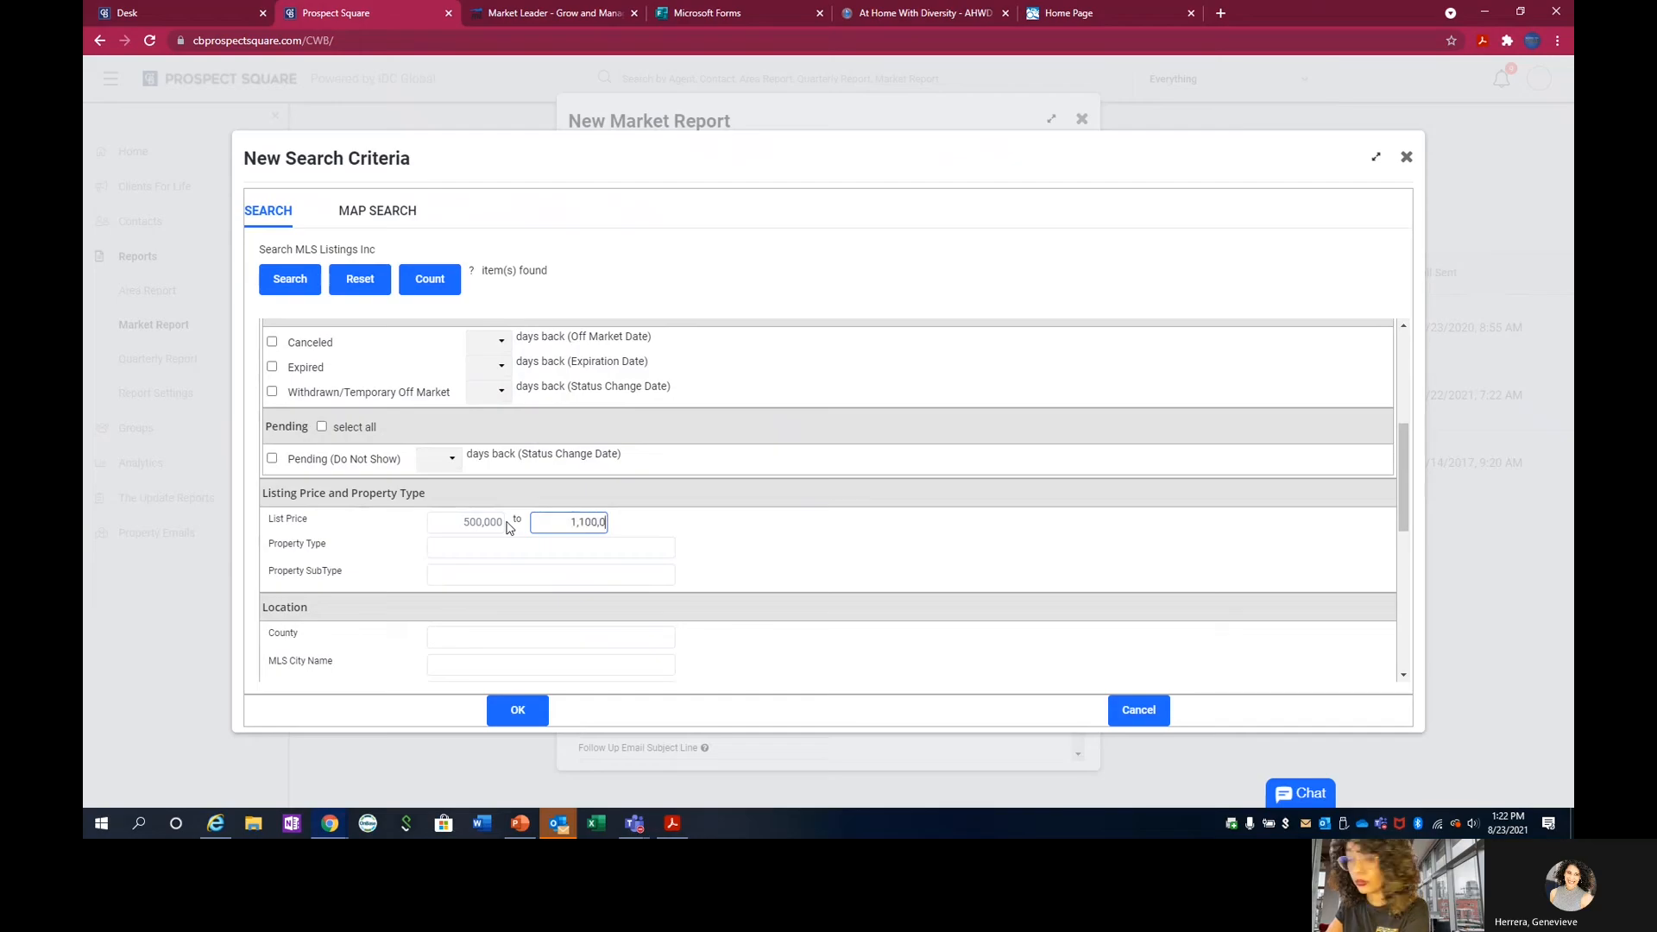
text(00)
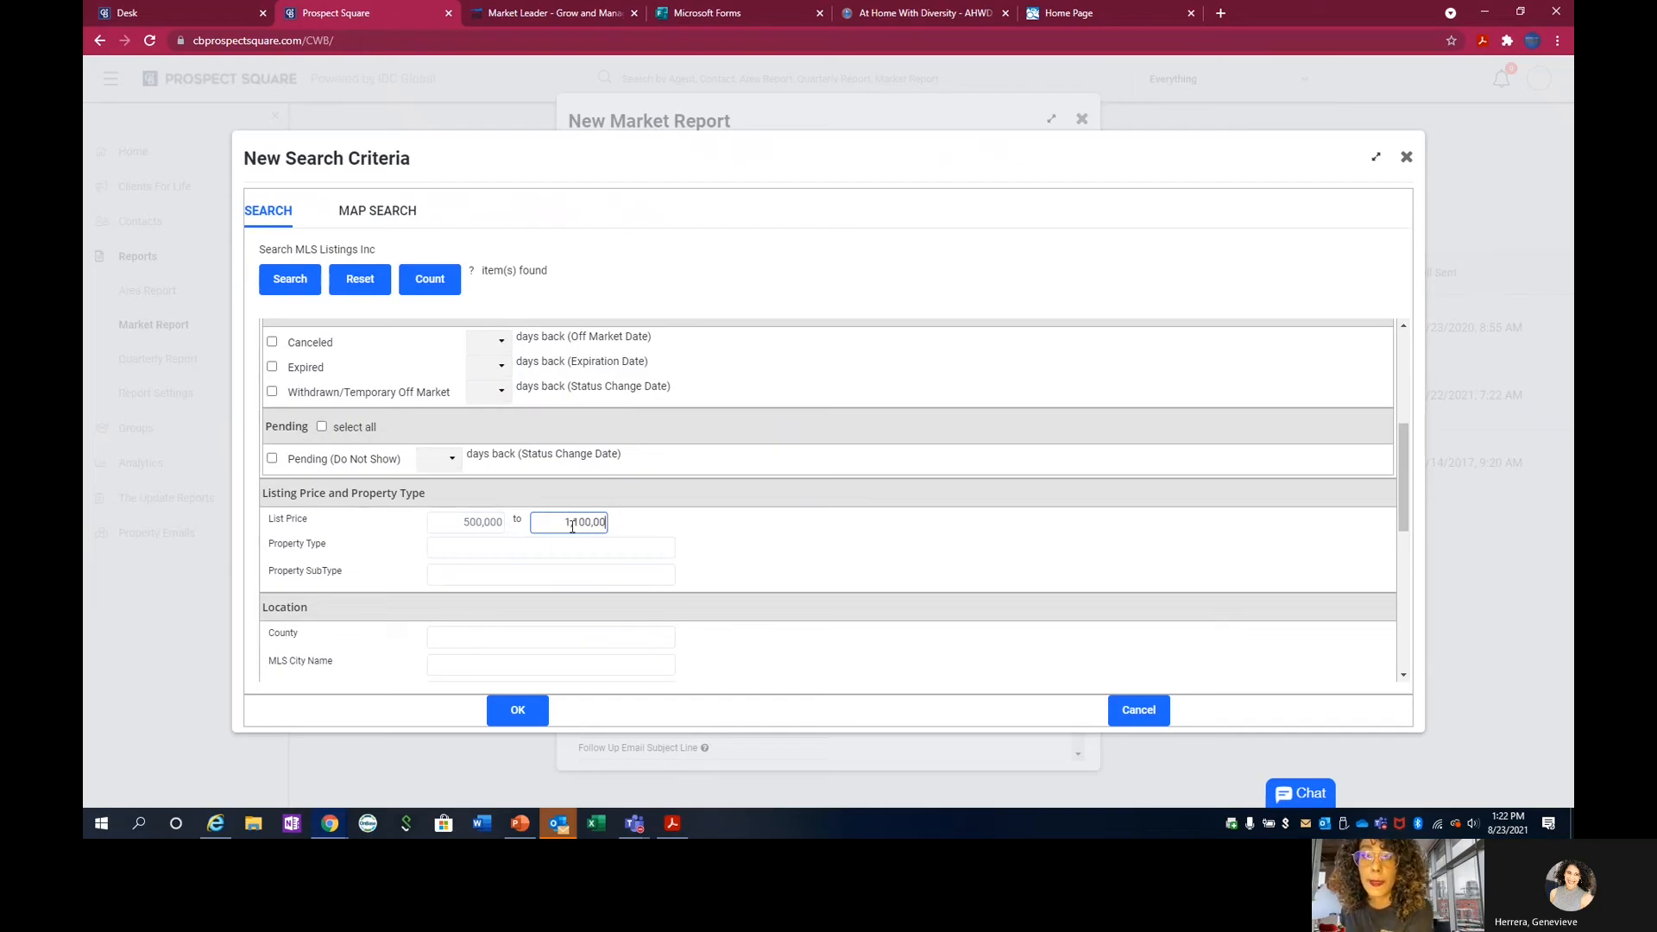
click(649, 489)
Limit the search criteria to property type Residential and property subtype Single Family Home.
scroll(649, 488, down, 1)
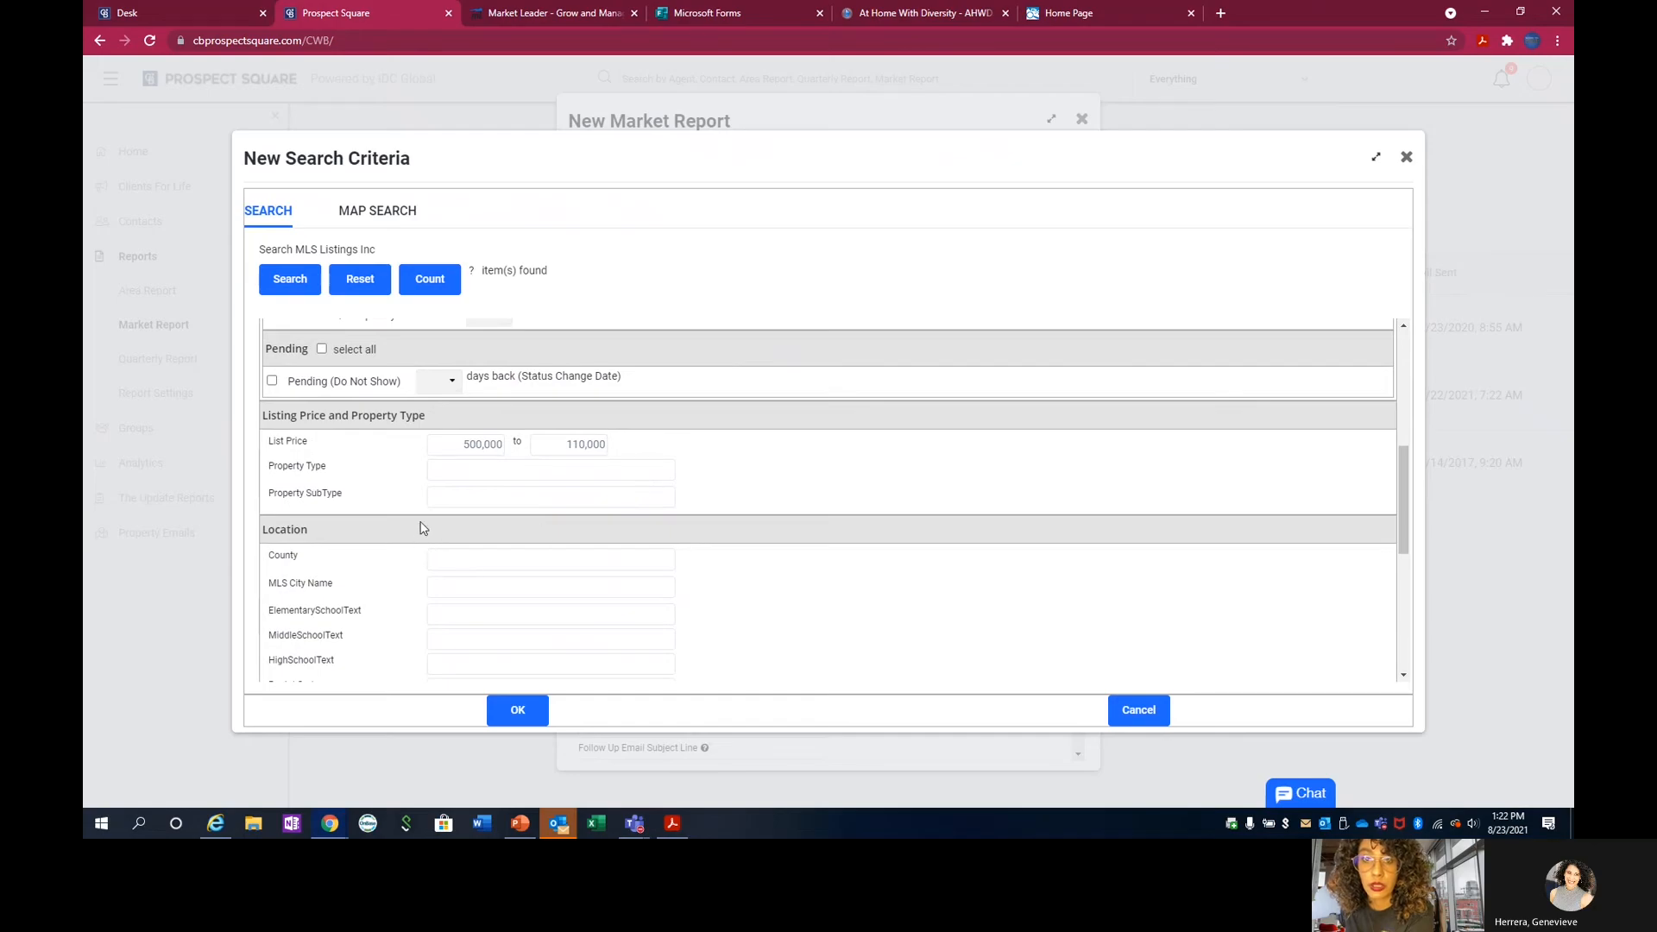
click(473, 469)
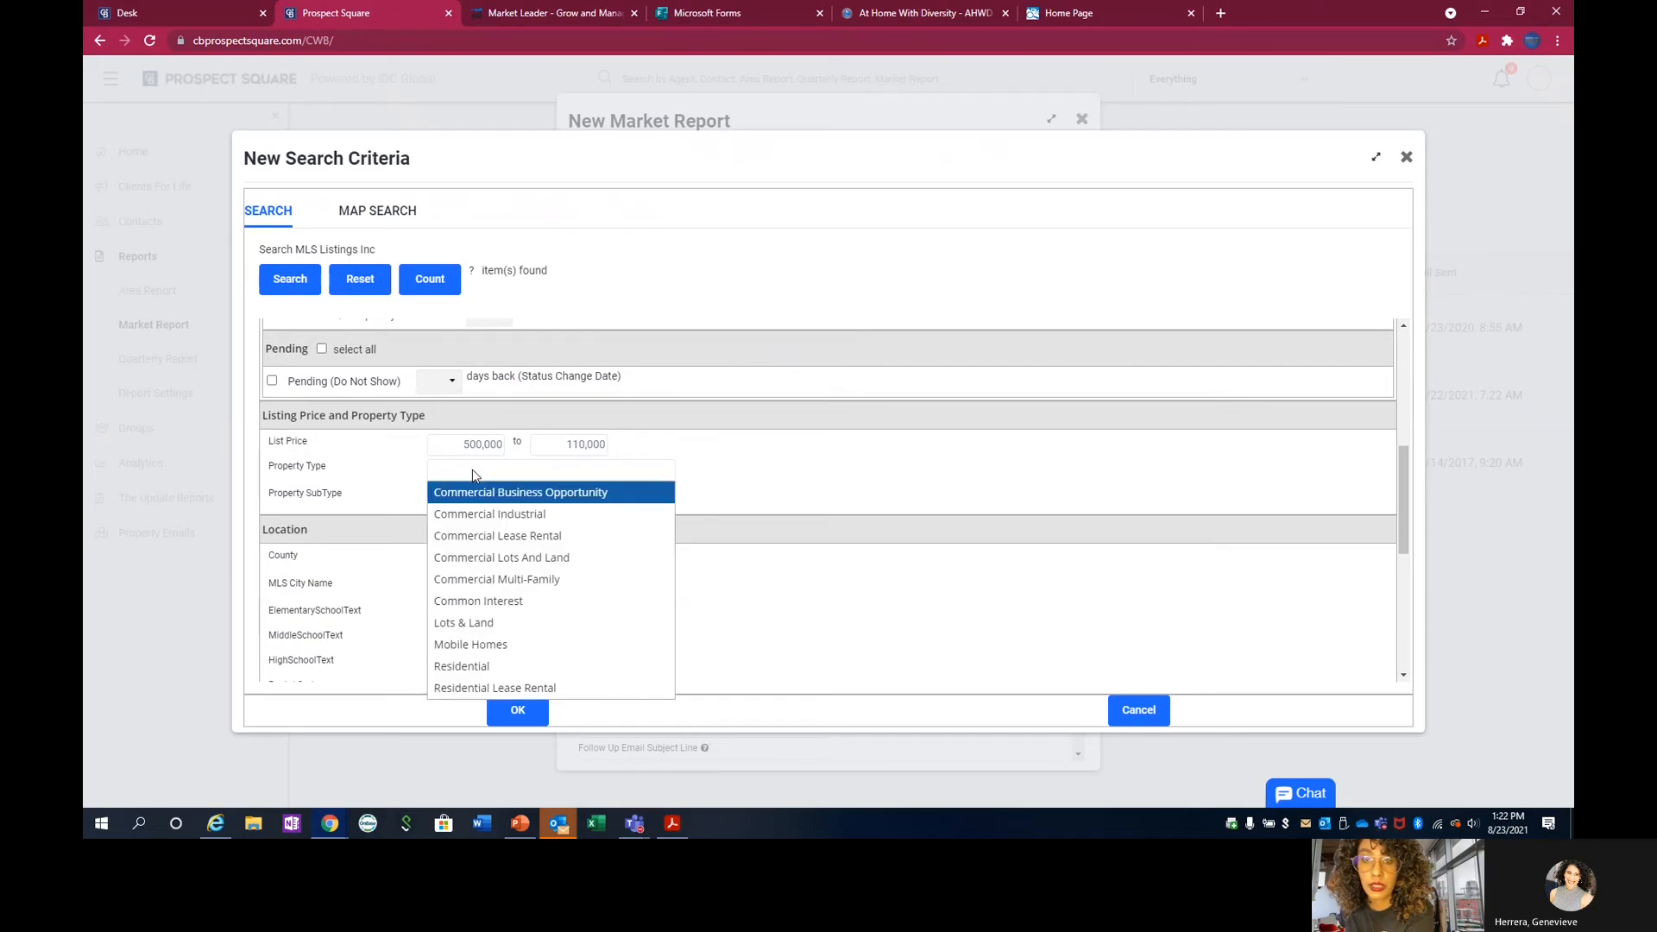
click(546, 669)
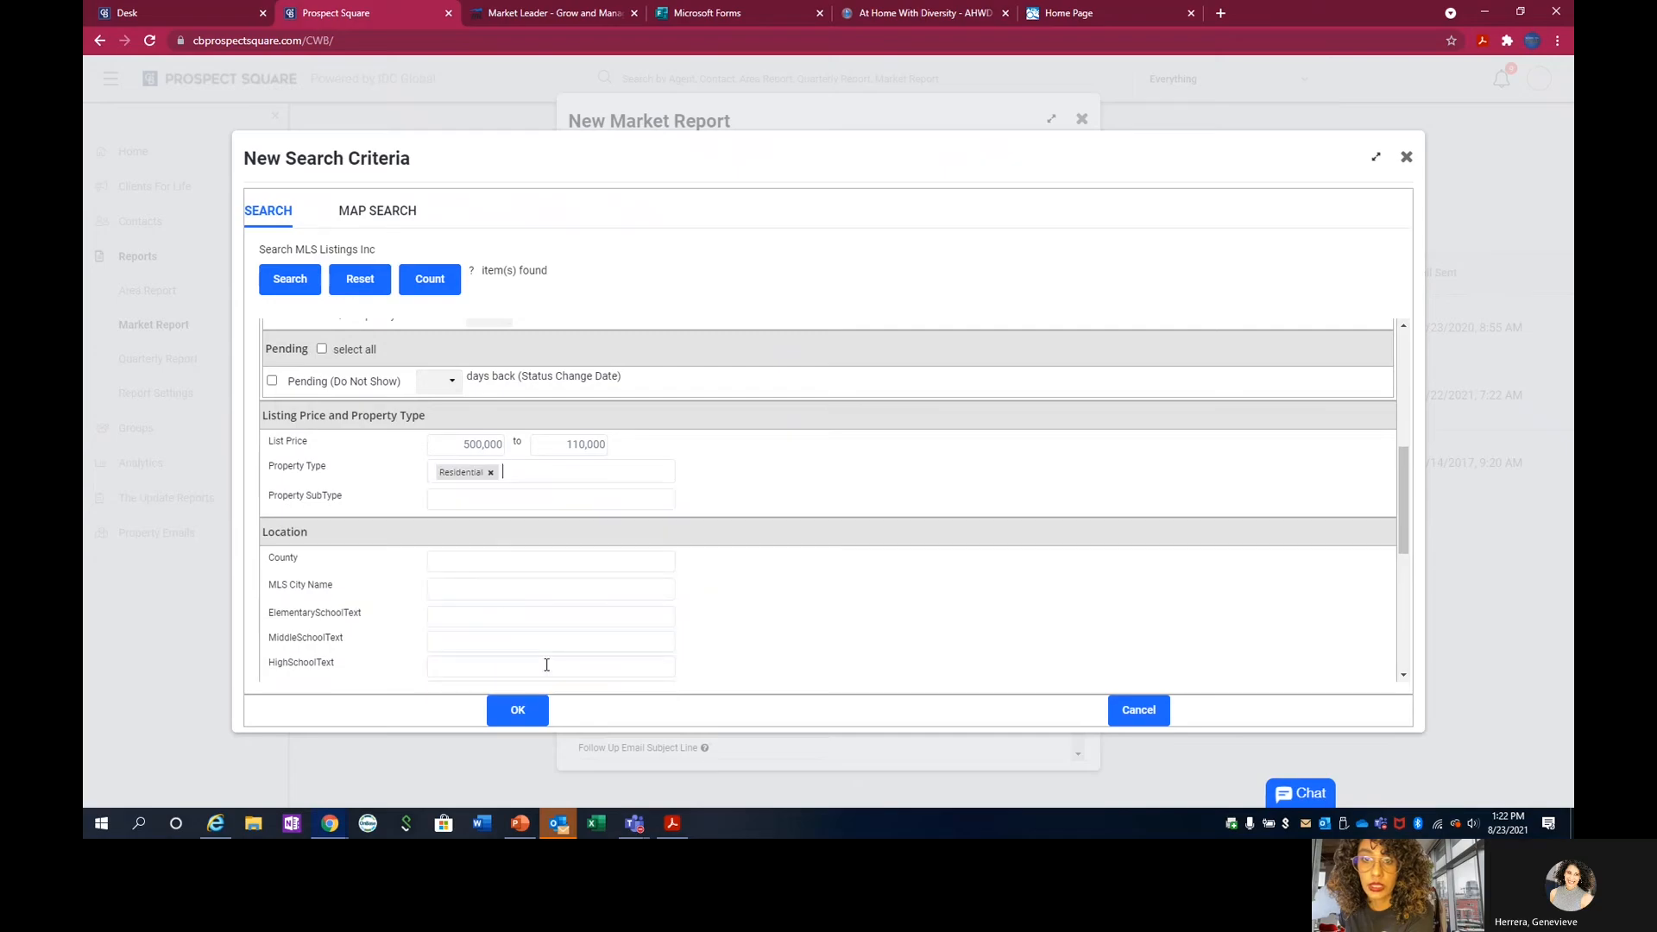
click(526, 508)
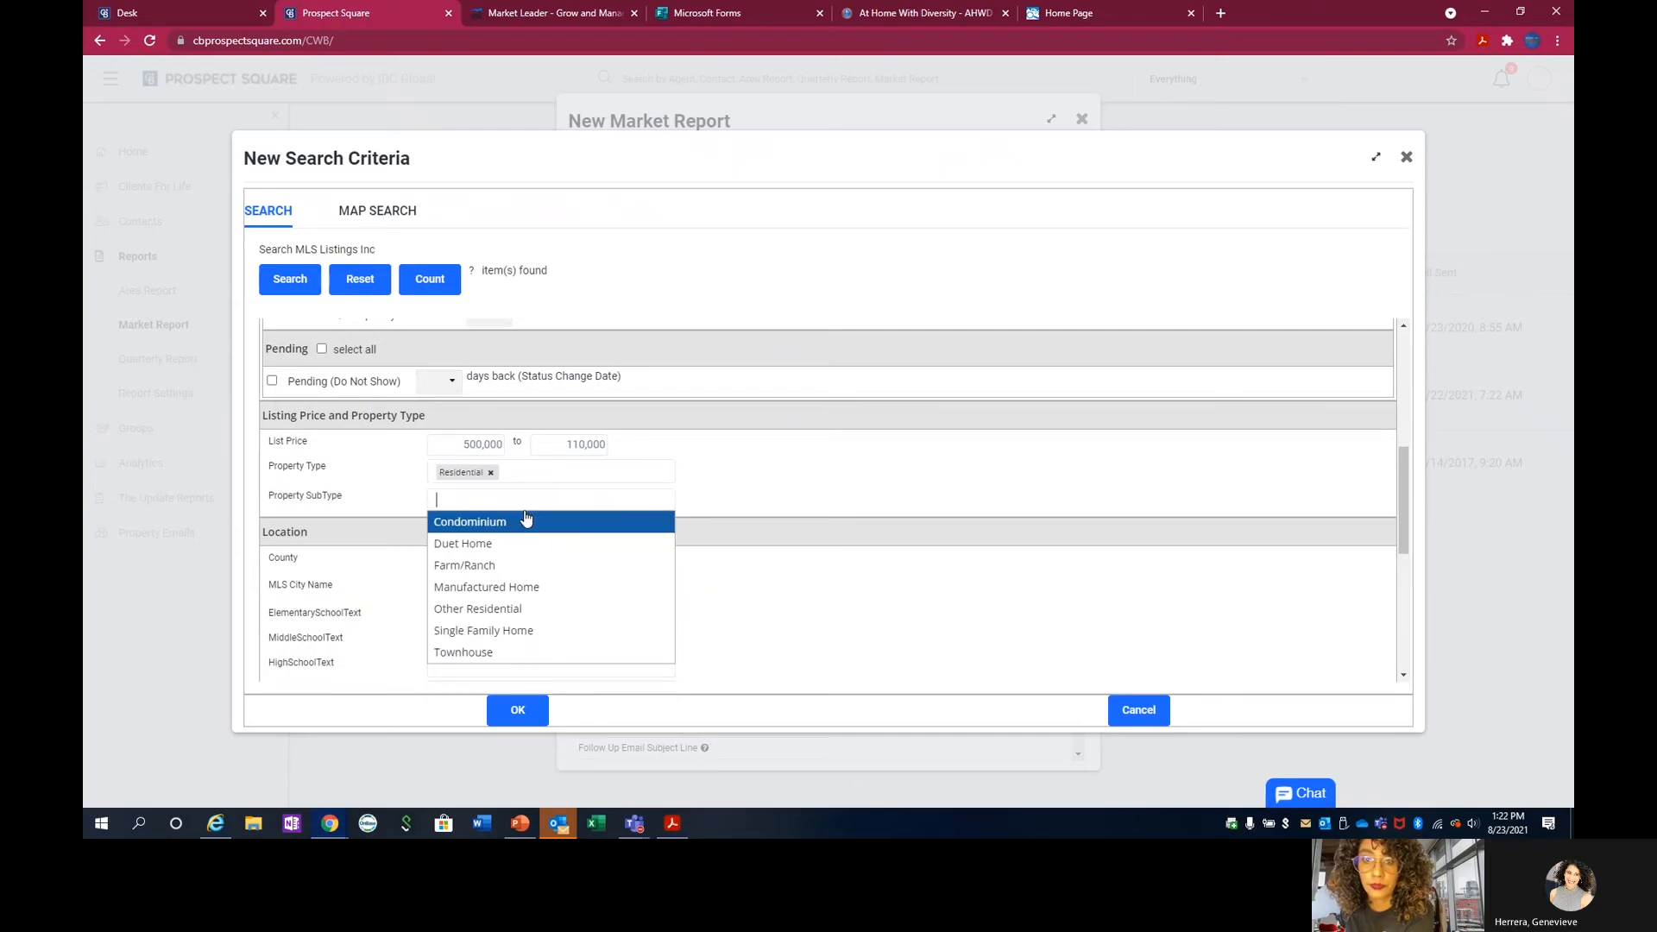
click(547, 638)
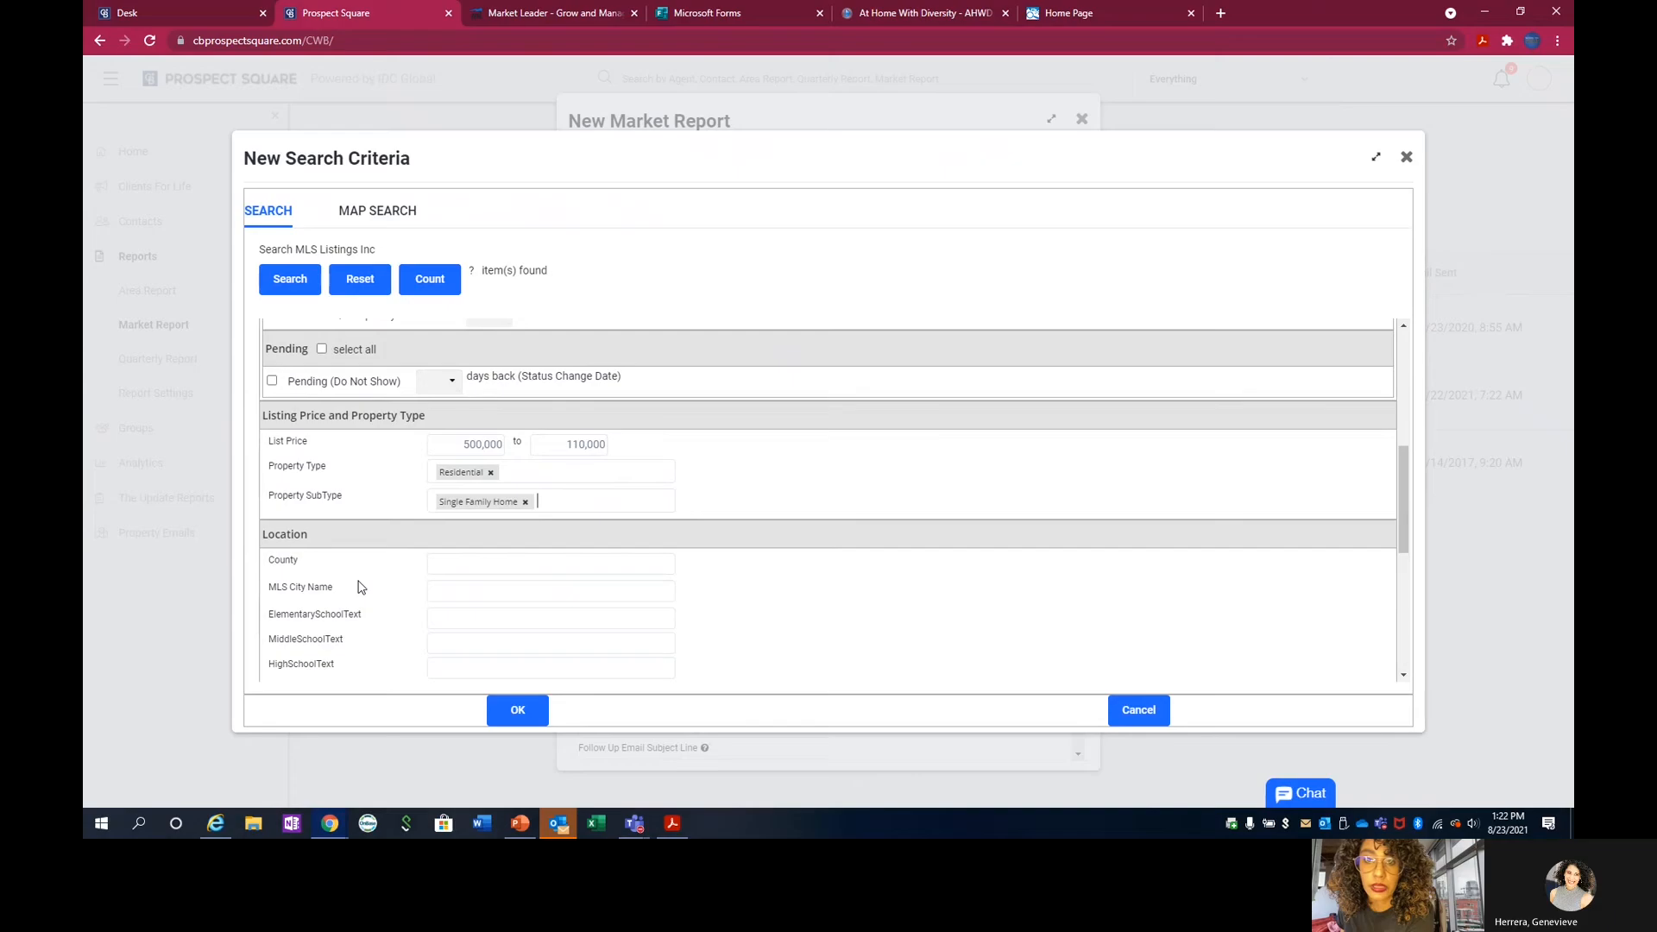
scroll(361, 587, down, 1)
Examine the listings that match the search criteria, checking their status, city and list price.
scroll(360, 587, down, 3)
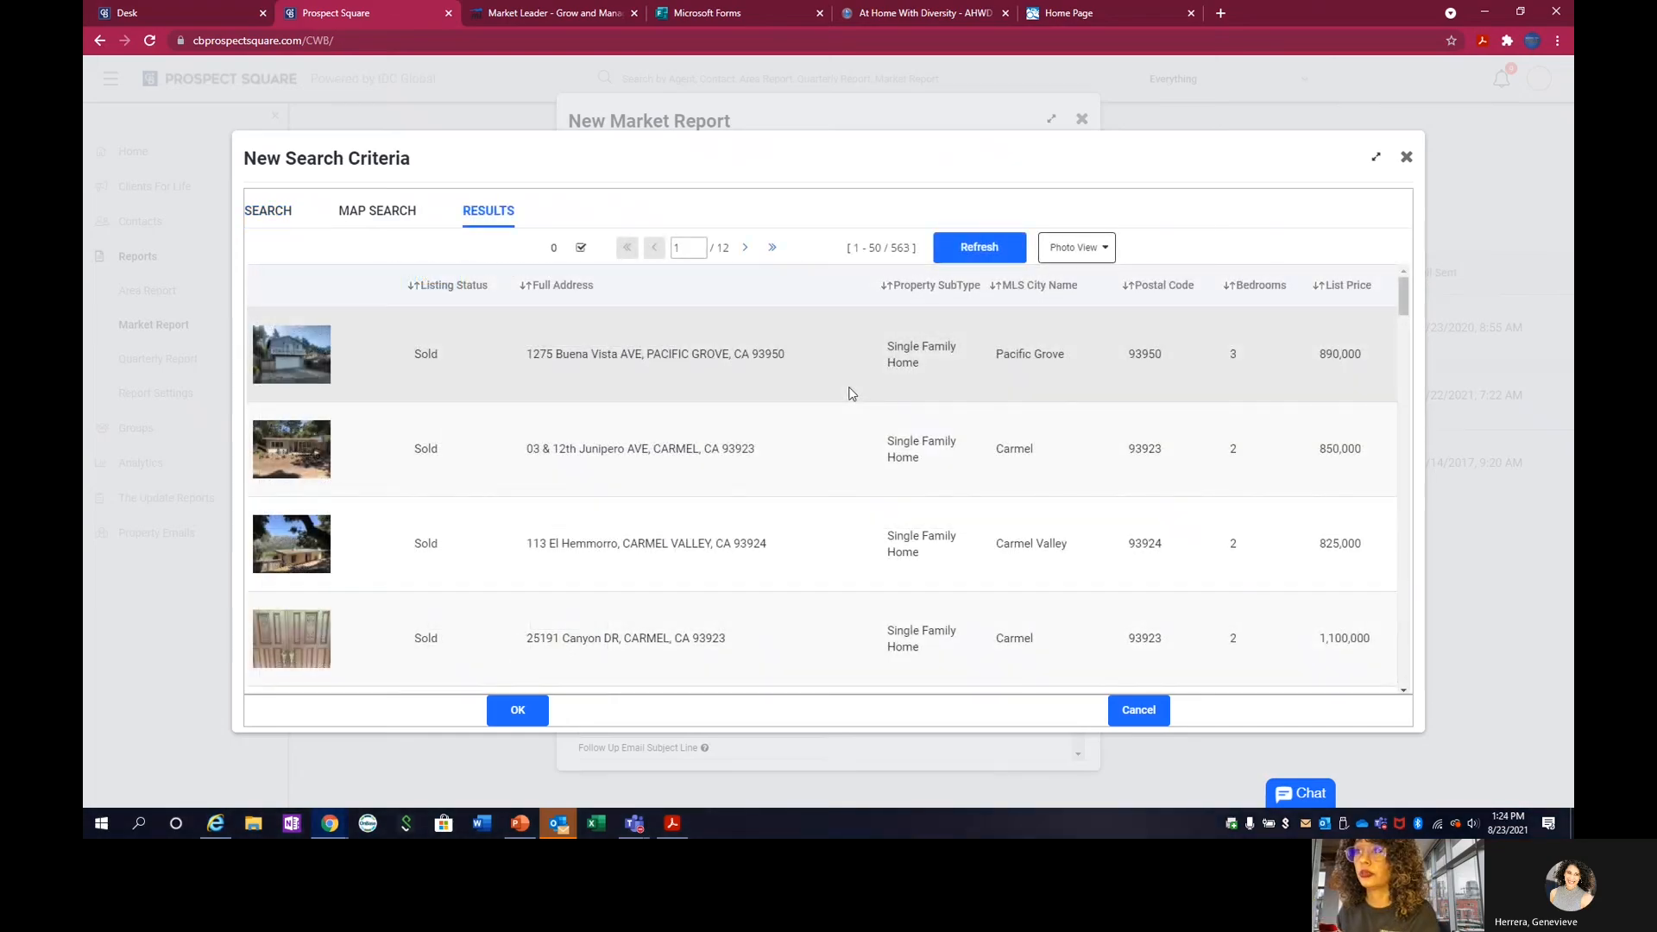
scroll(851, 394, down, 1)
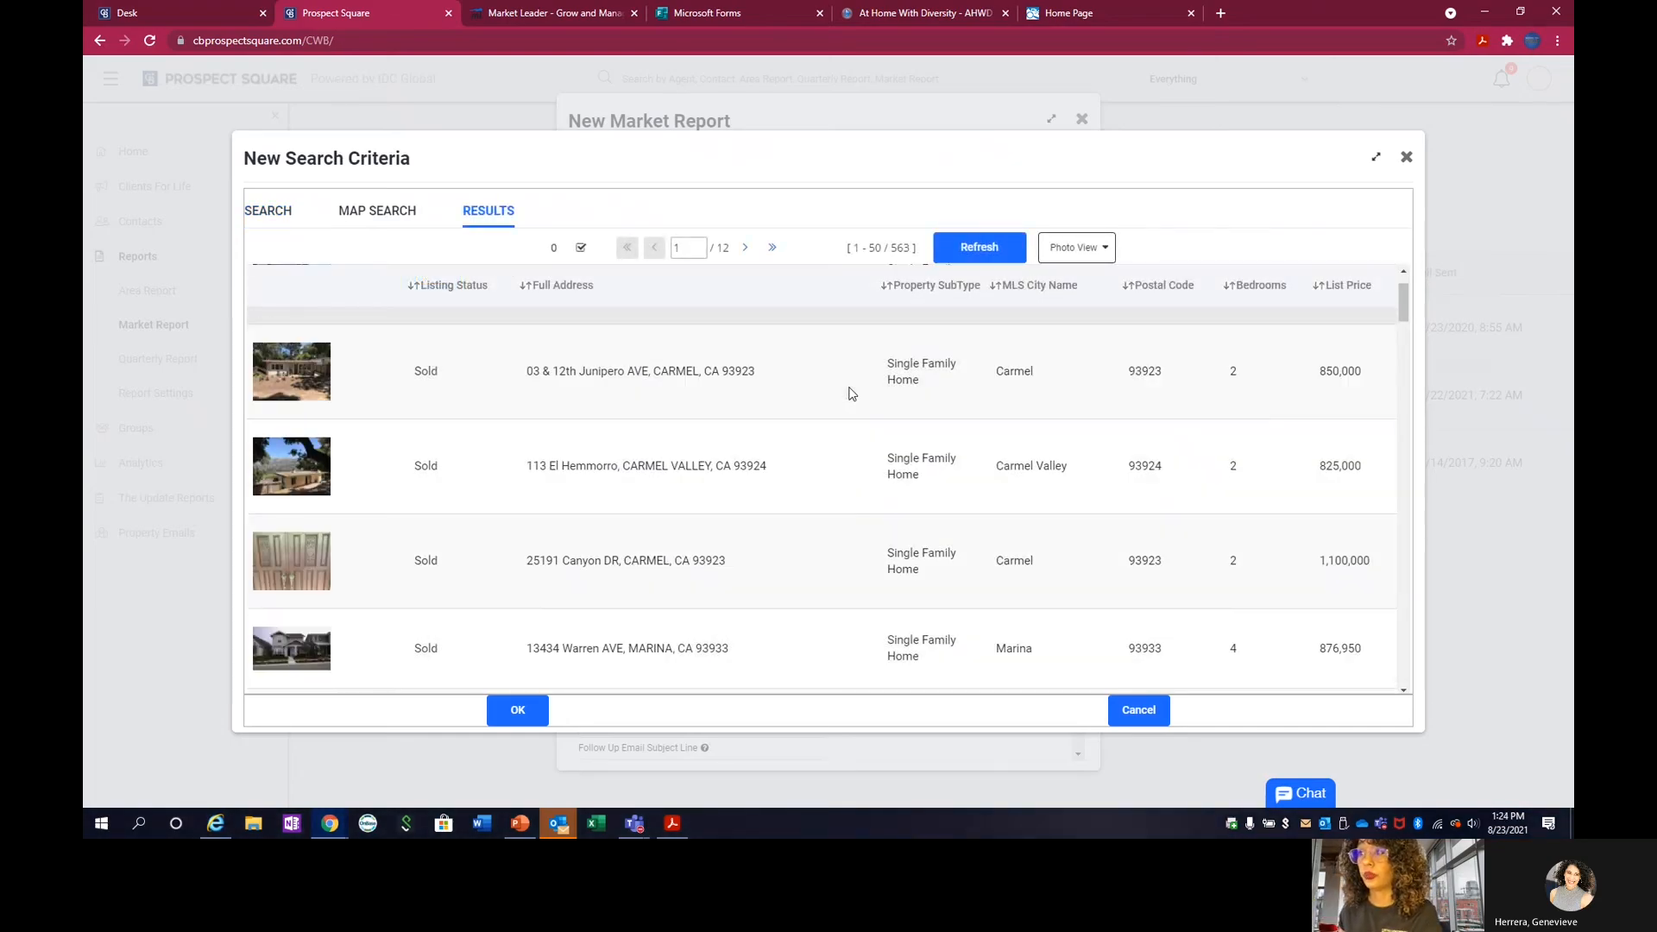
scroll(851, 394, down, 3)
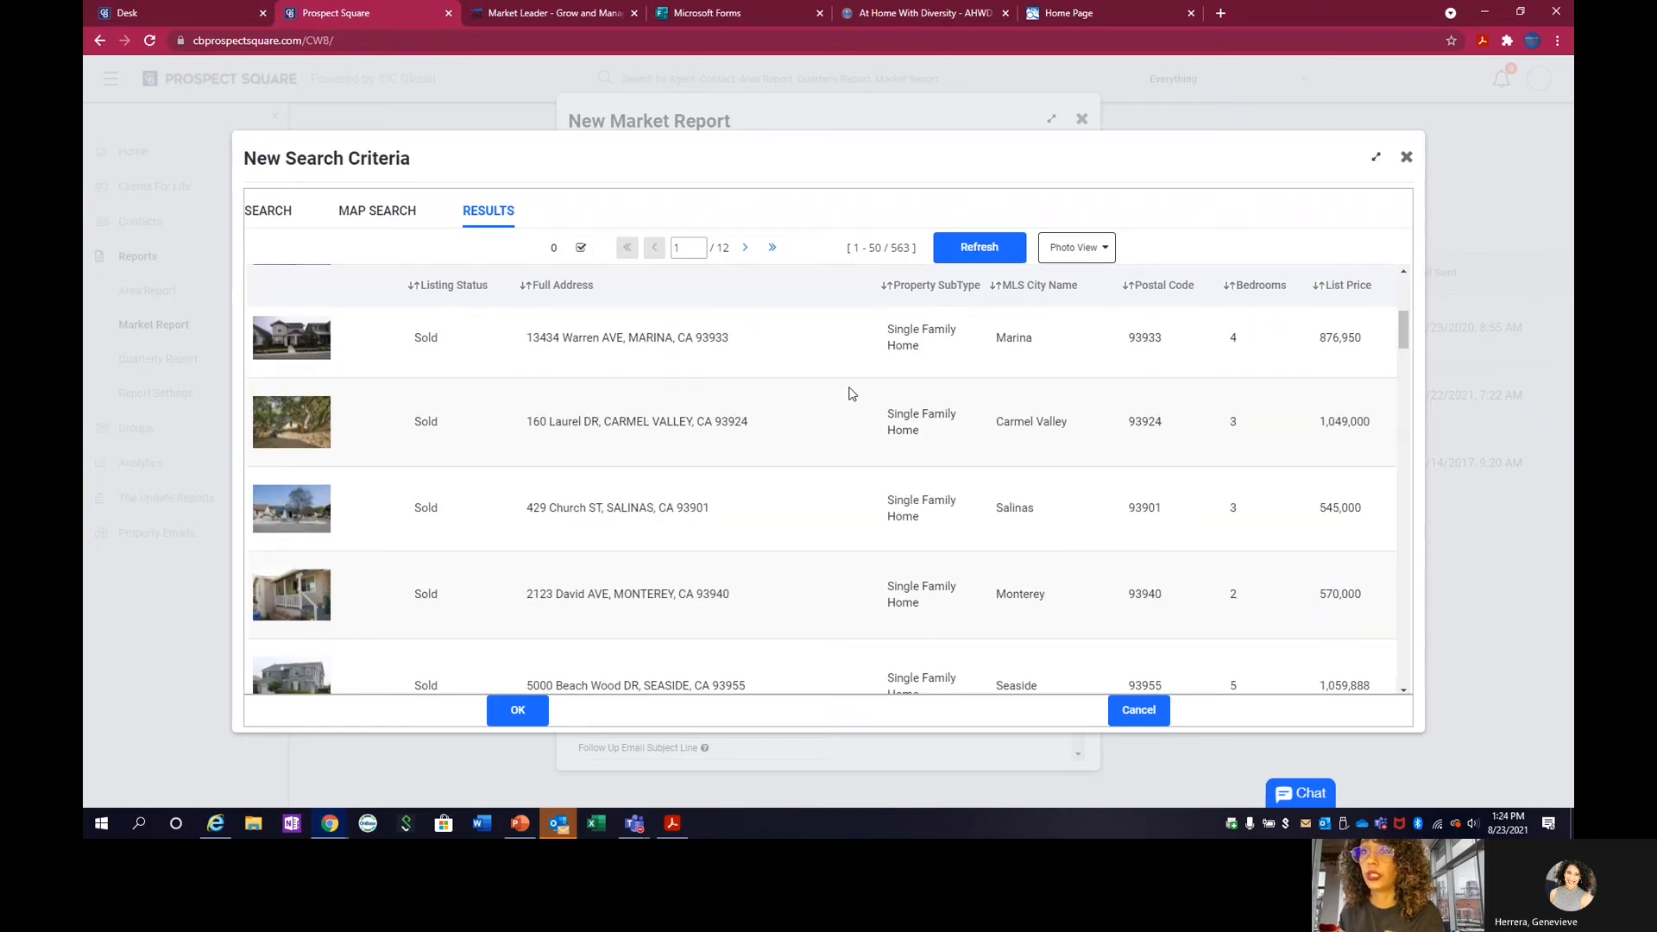
scroll(344, 311, down, 1)
scroll(471, 367, up, 1)
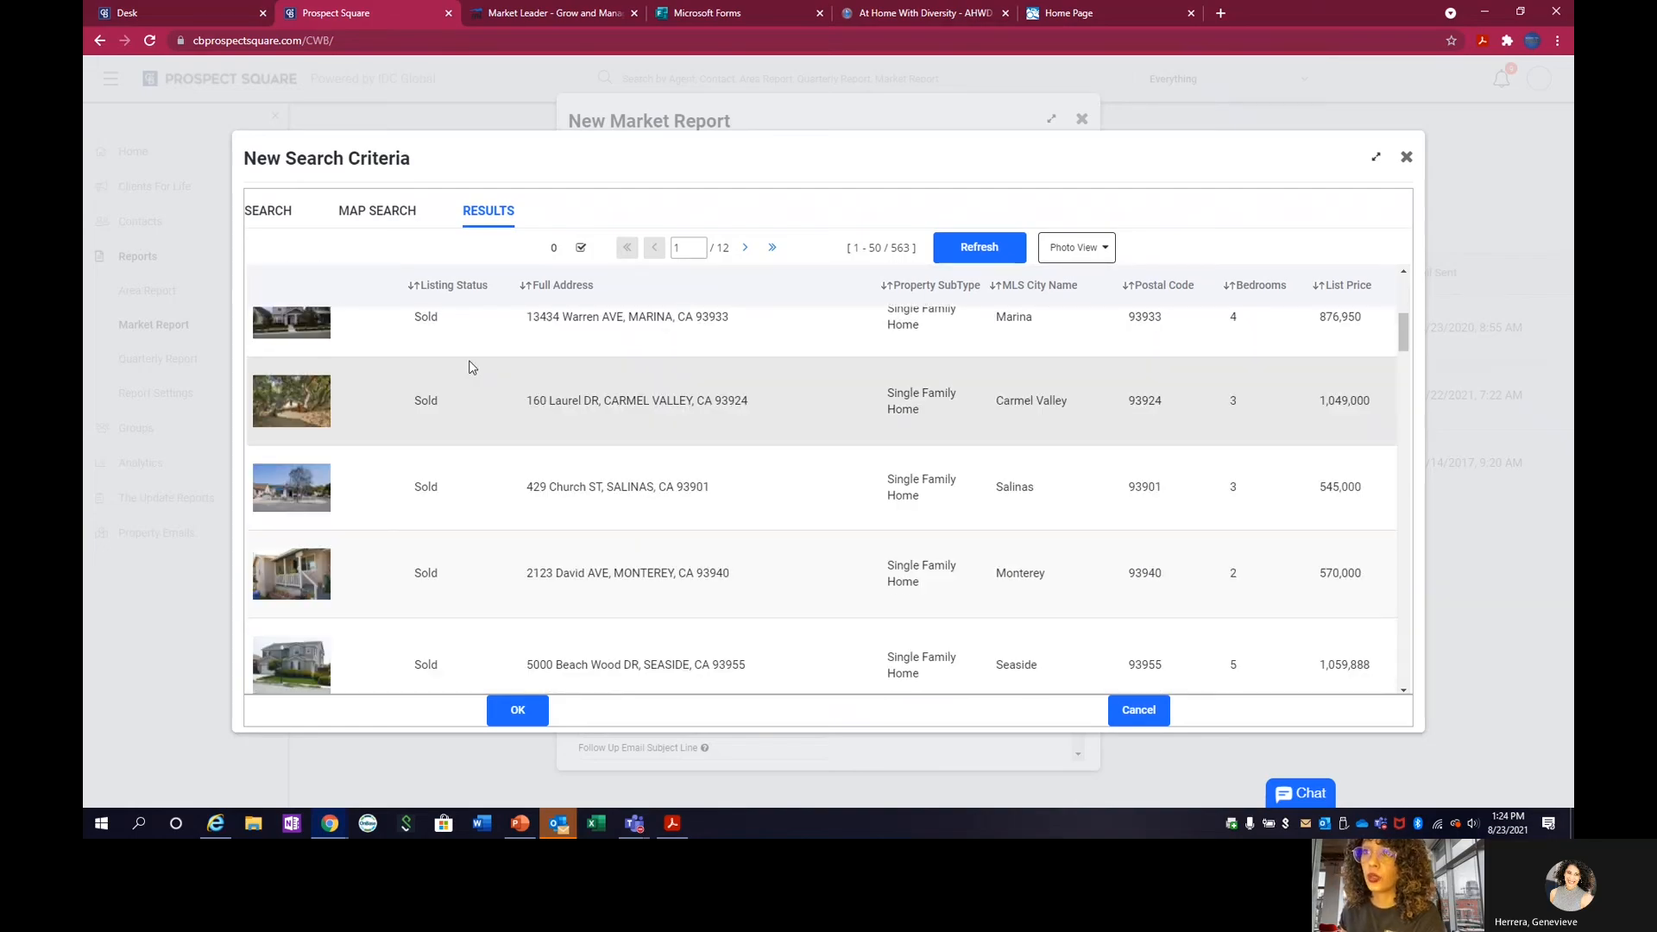
scroll(471, 367, up, 5)
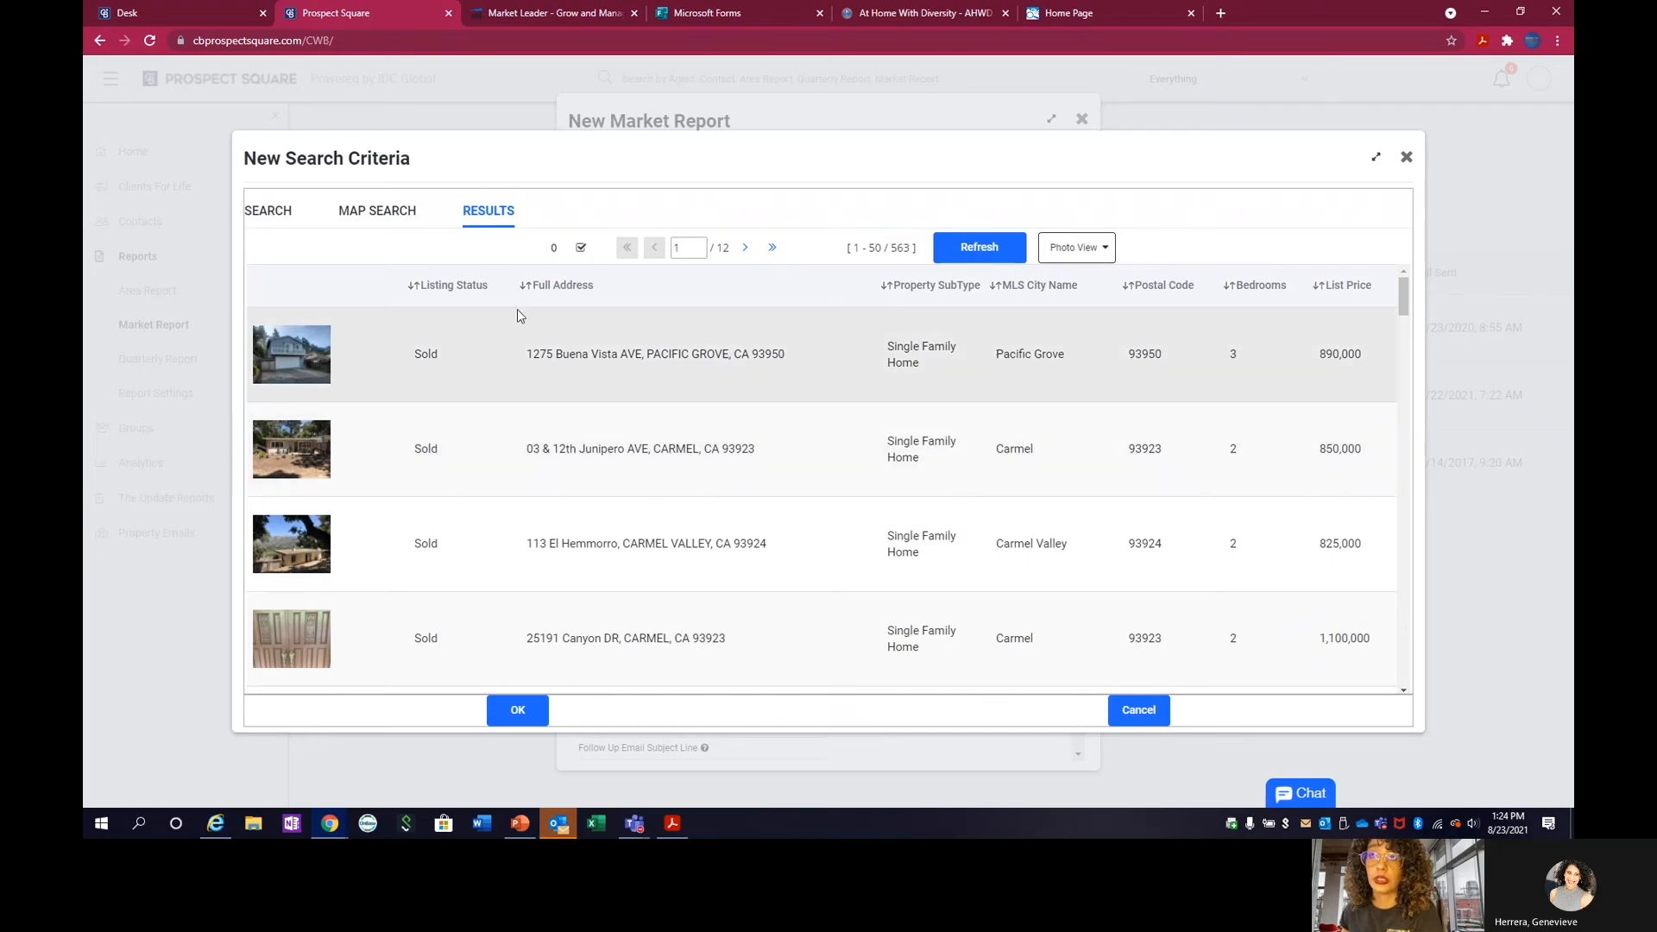
Return to the search criteria, exclude the Sold status and recount the matching listings.
click(277, 213)
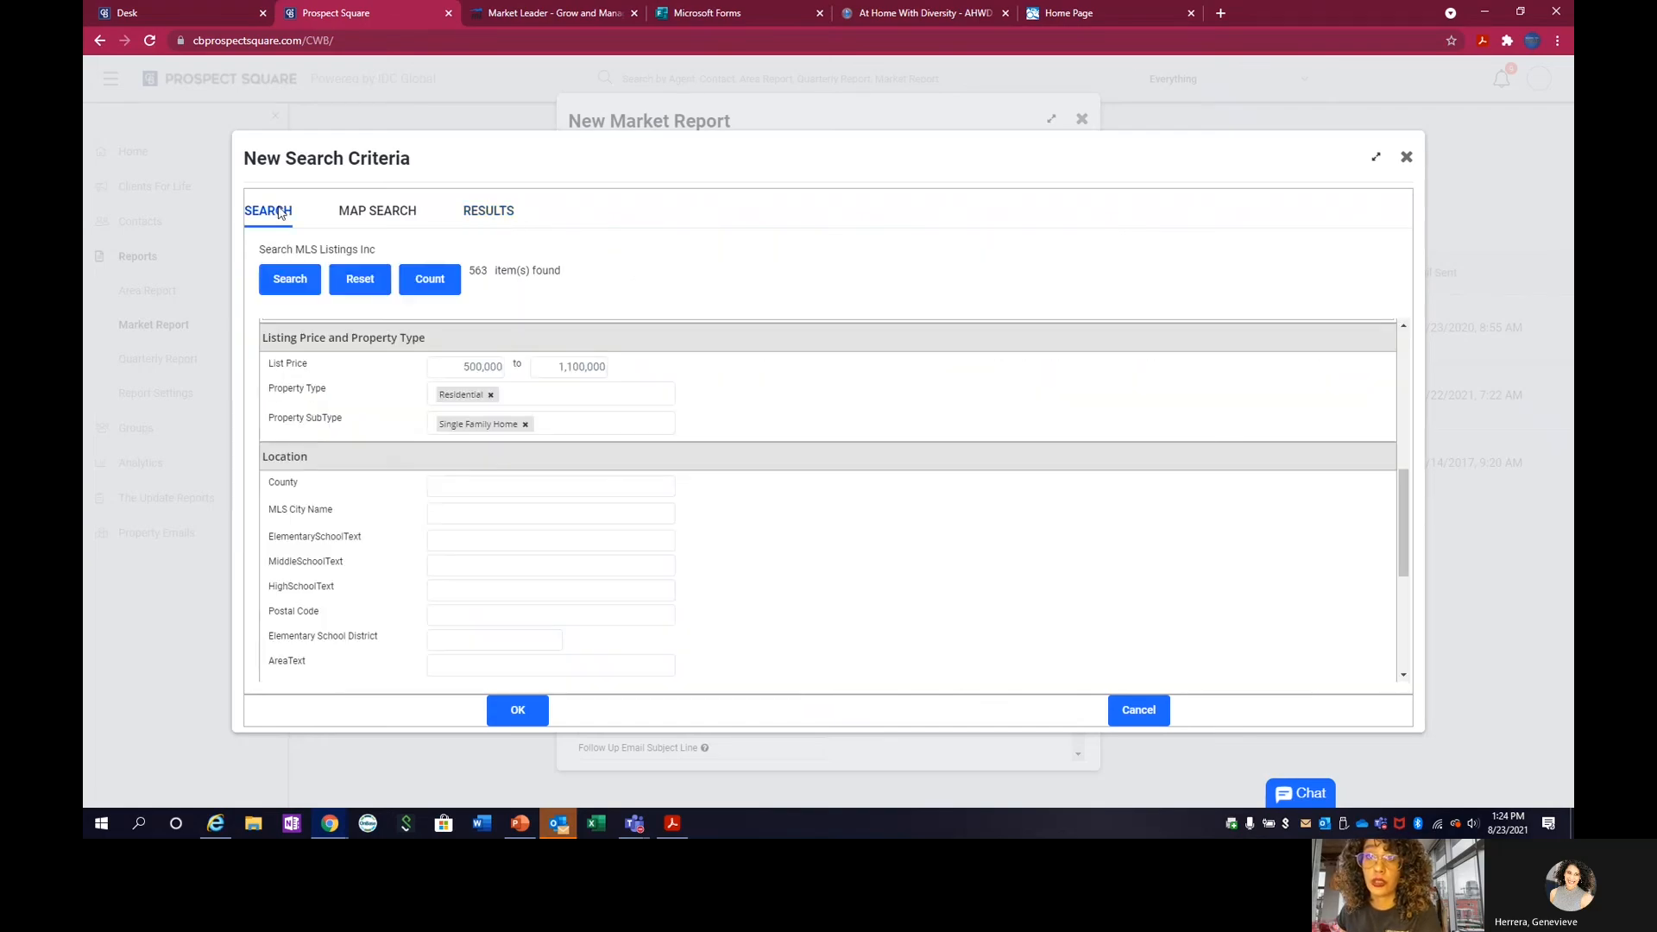
scroll(436, 385, up, 3)
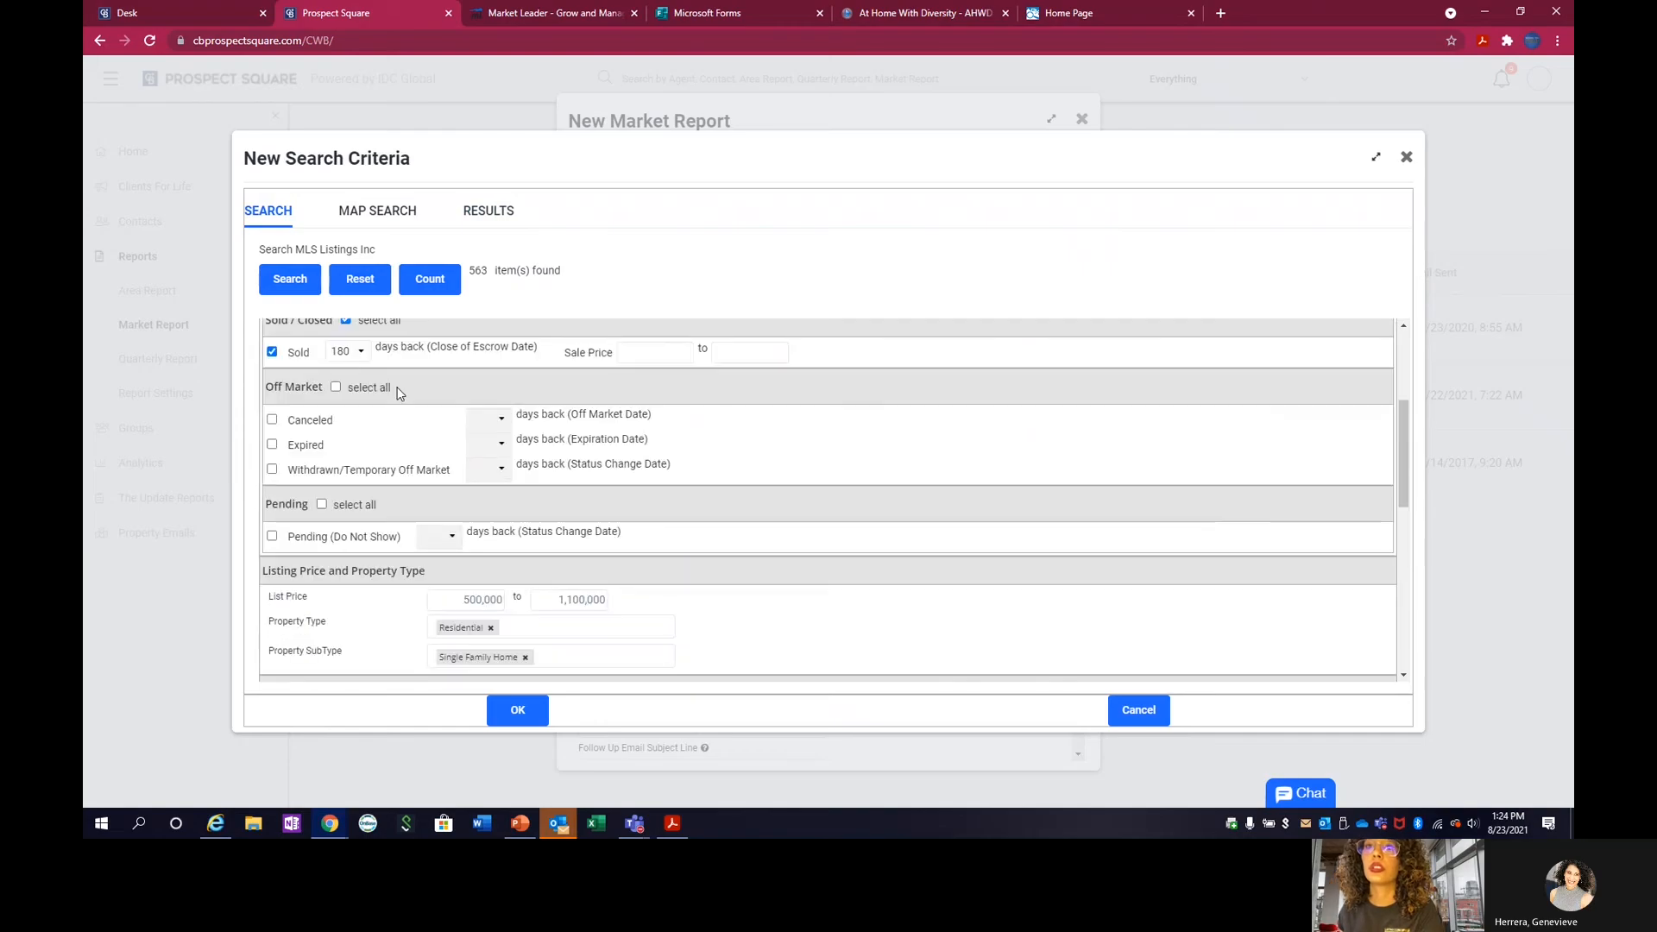
click(272, 352)
scroll(273, 358, up, 2)
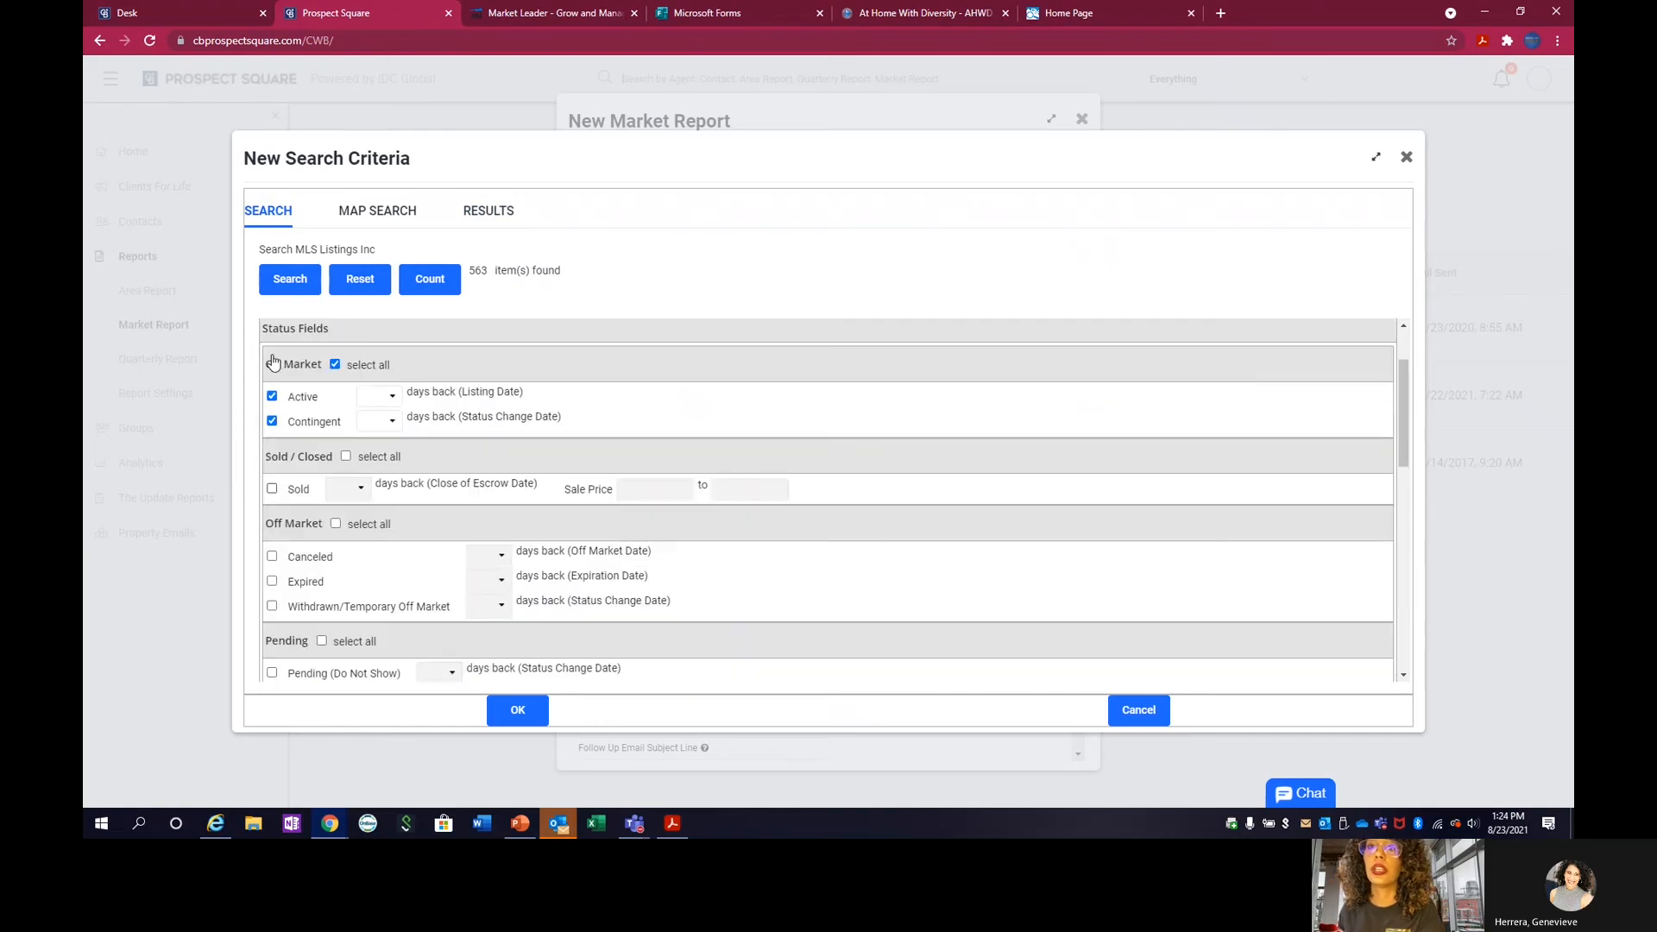
click(426, 281)
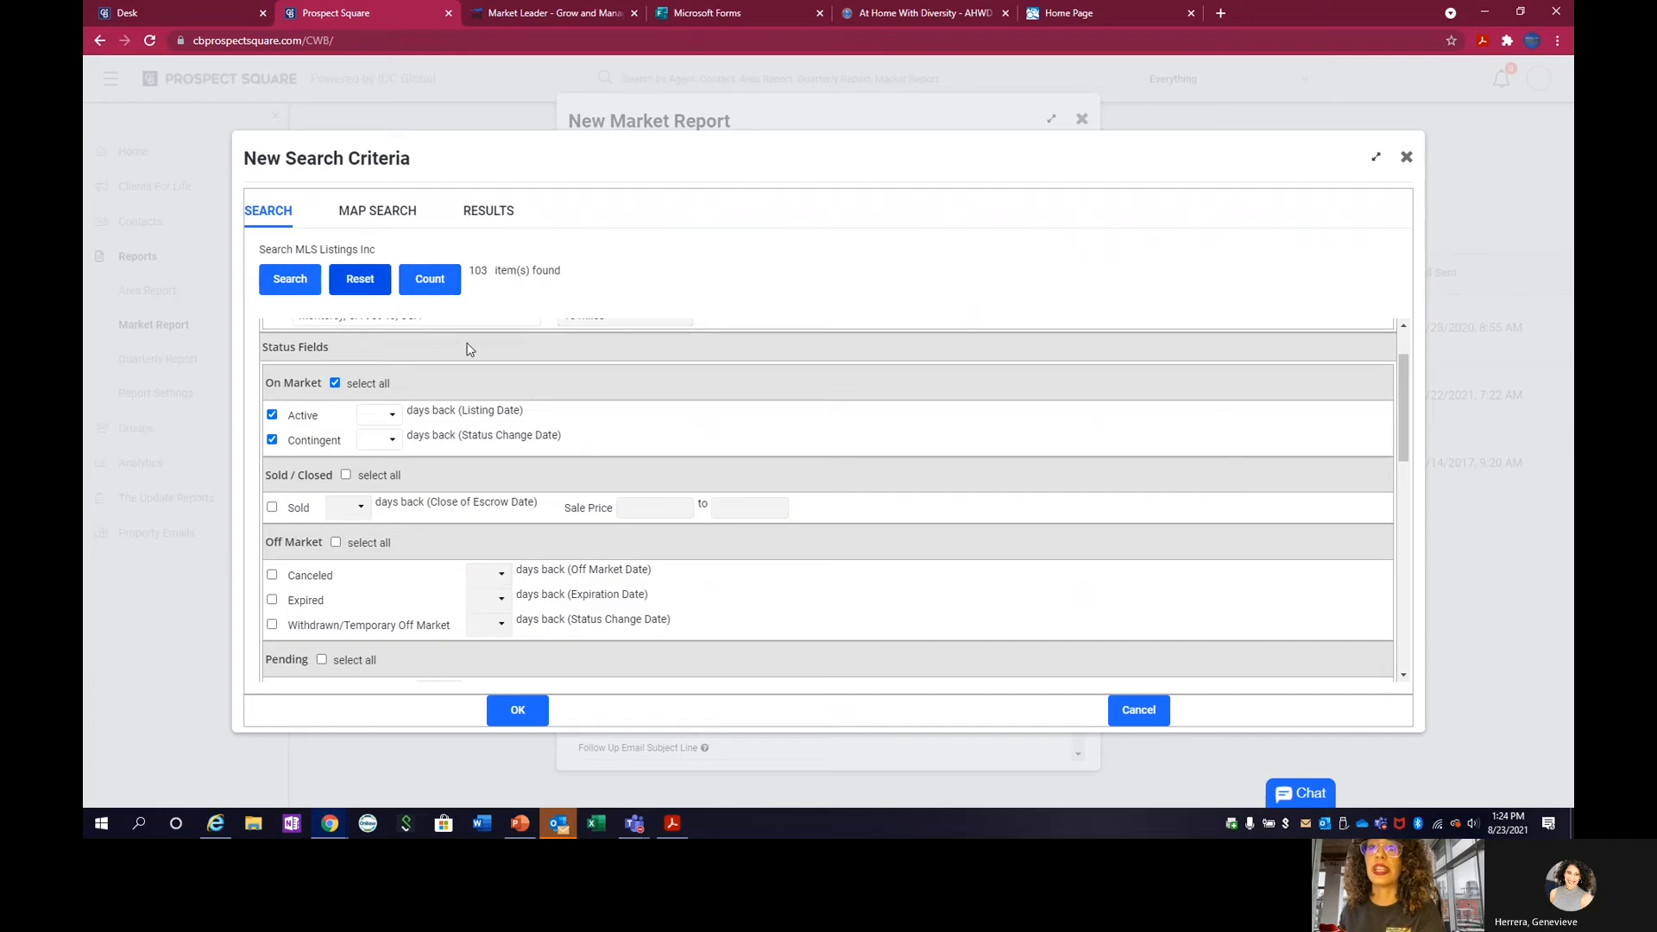
Run the search for Active and Contingent listings and apply the criteria to the market report.
scroll(351, 429, down, 1)
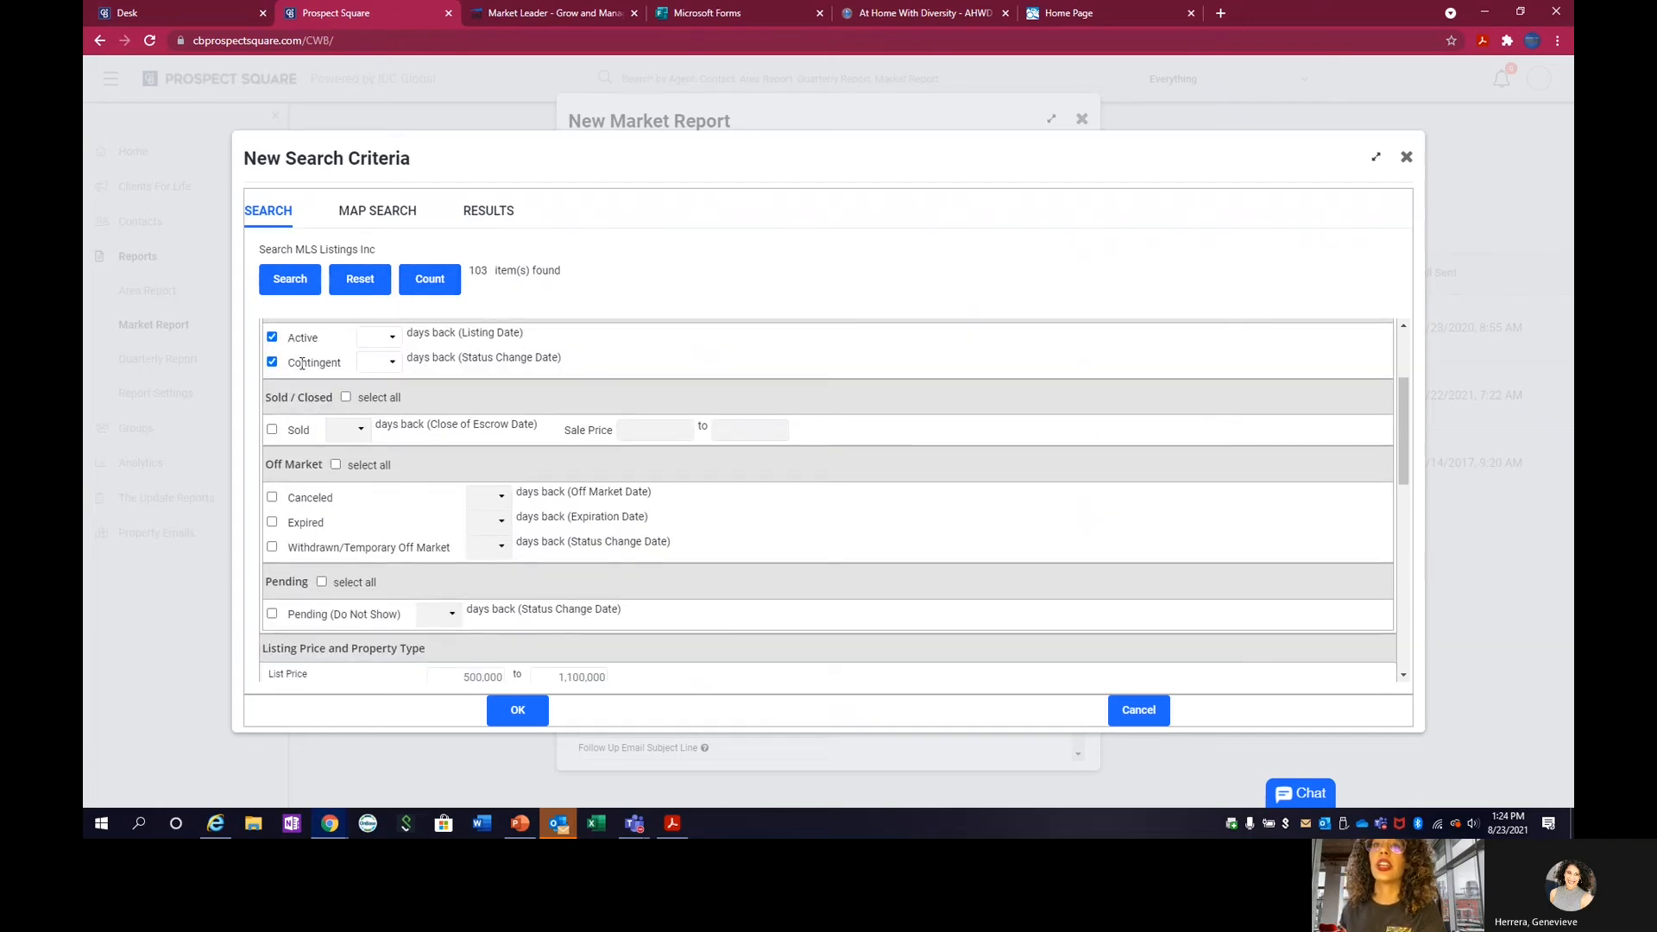
scroll(302, 363, down, 3)
scroll(298, 346, up, 4)
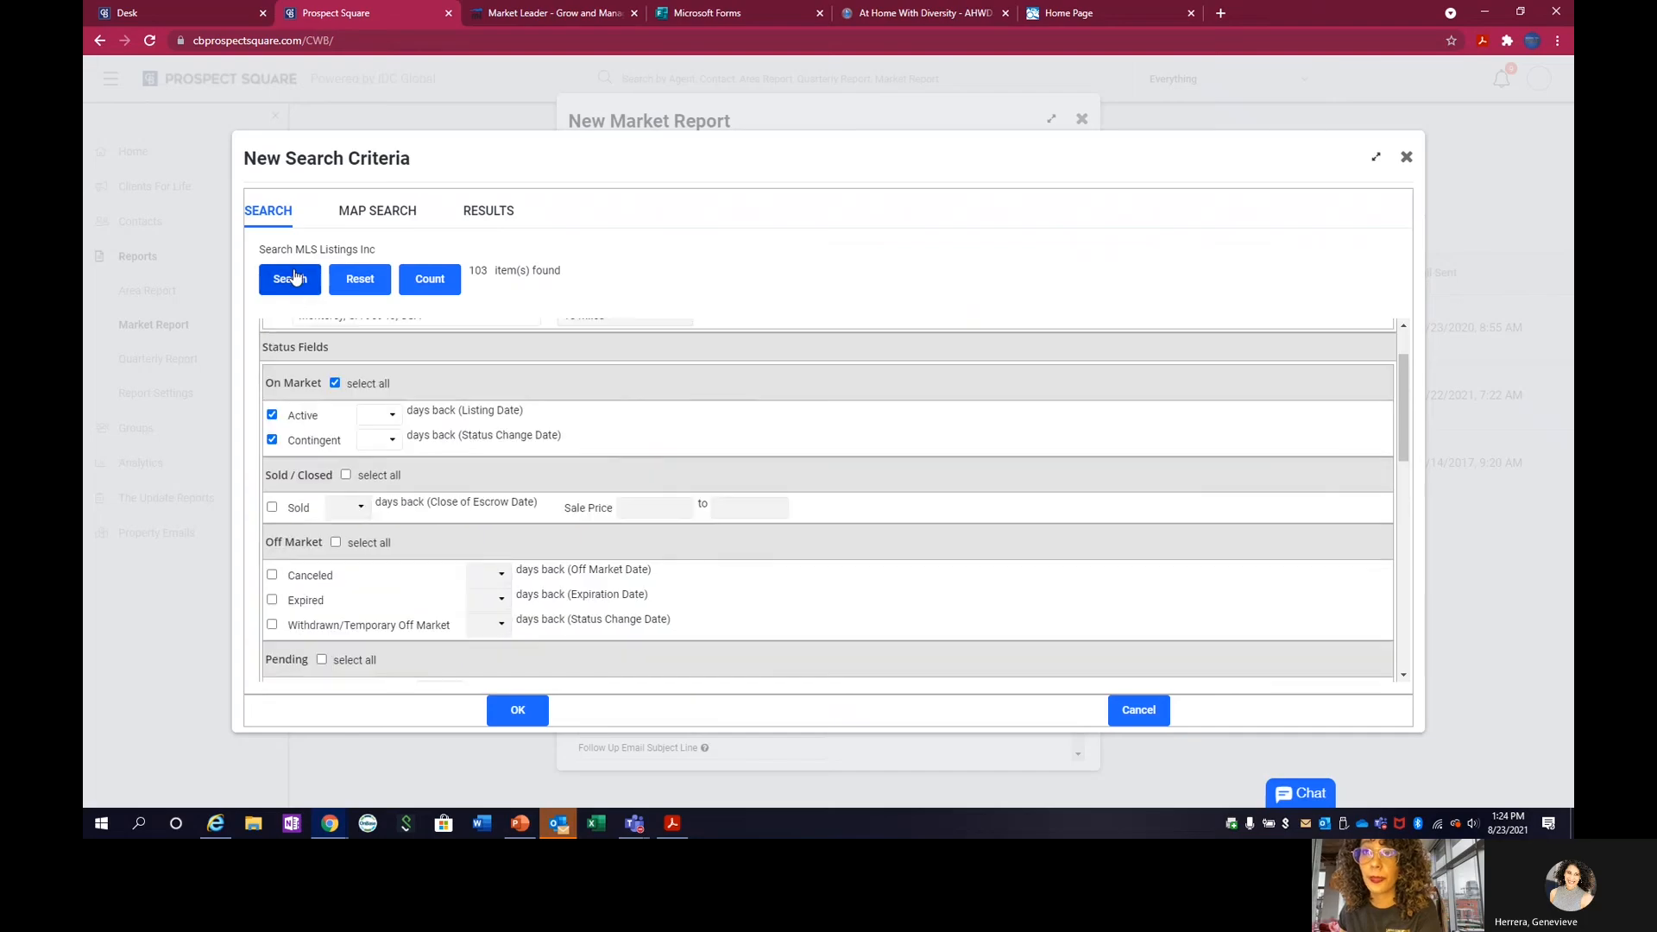
click(294, 277)
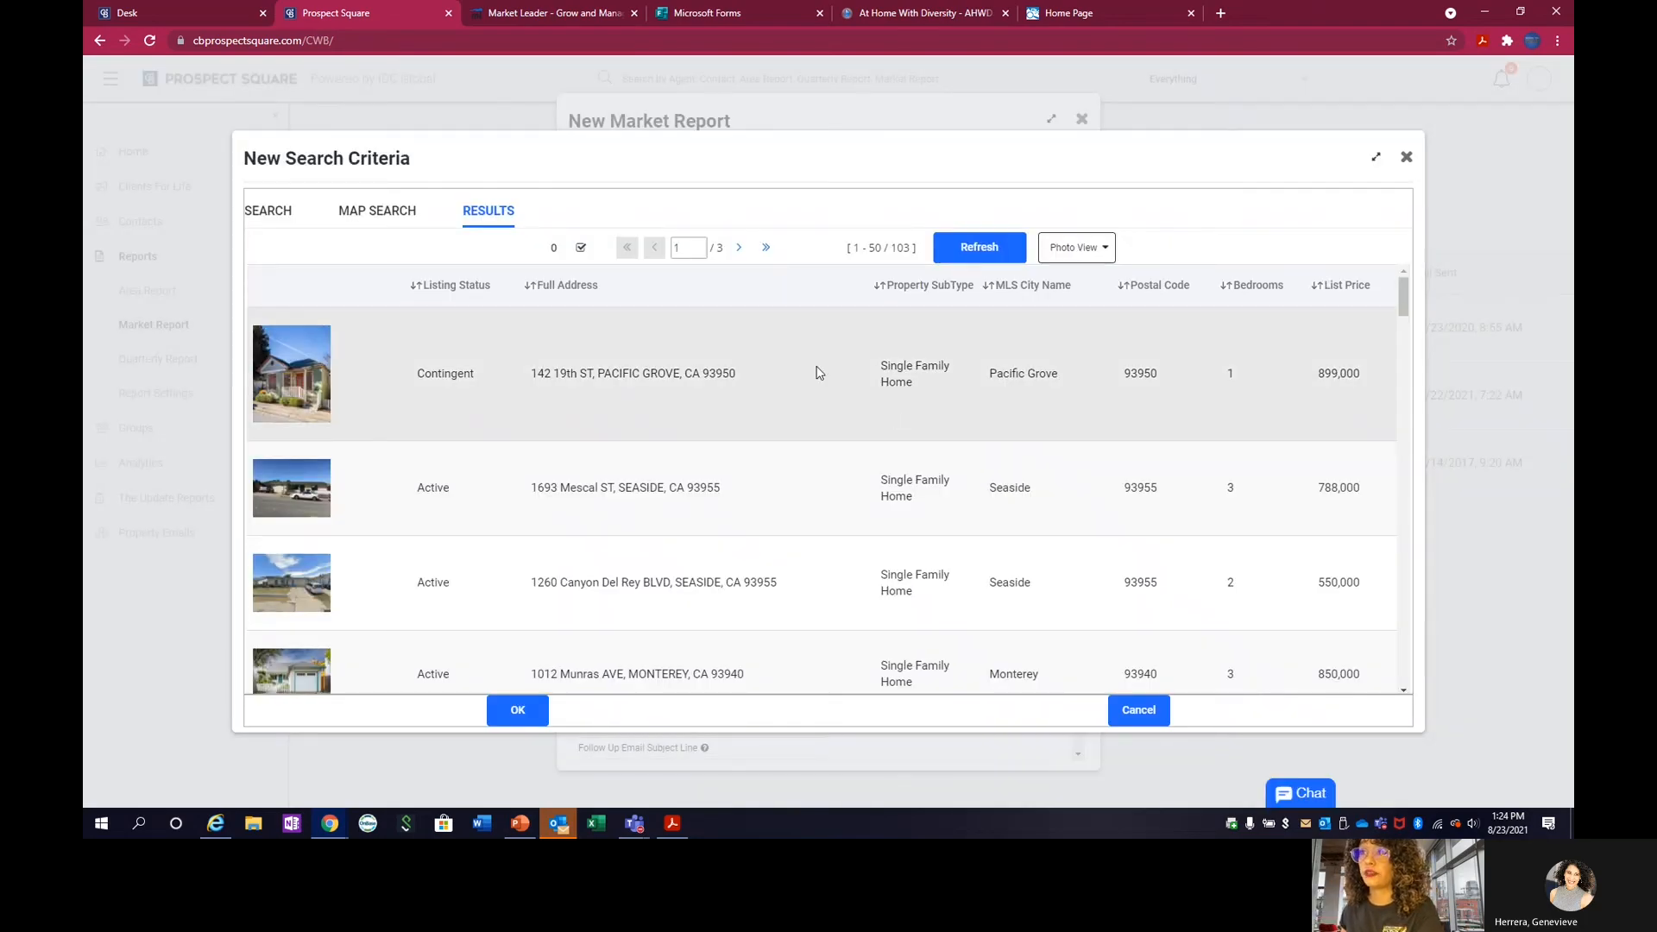
scroll(818, 372, down, 2)
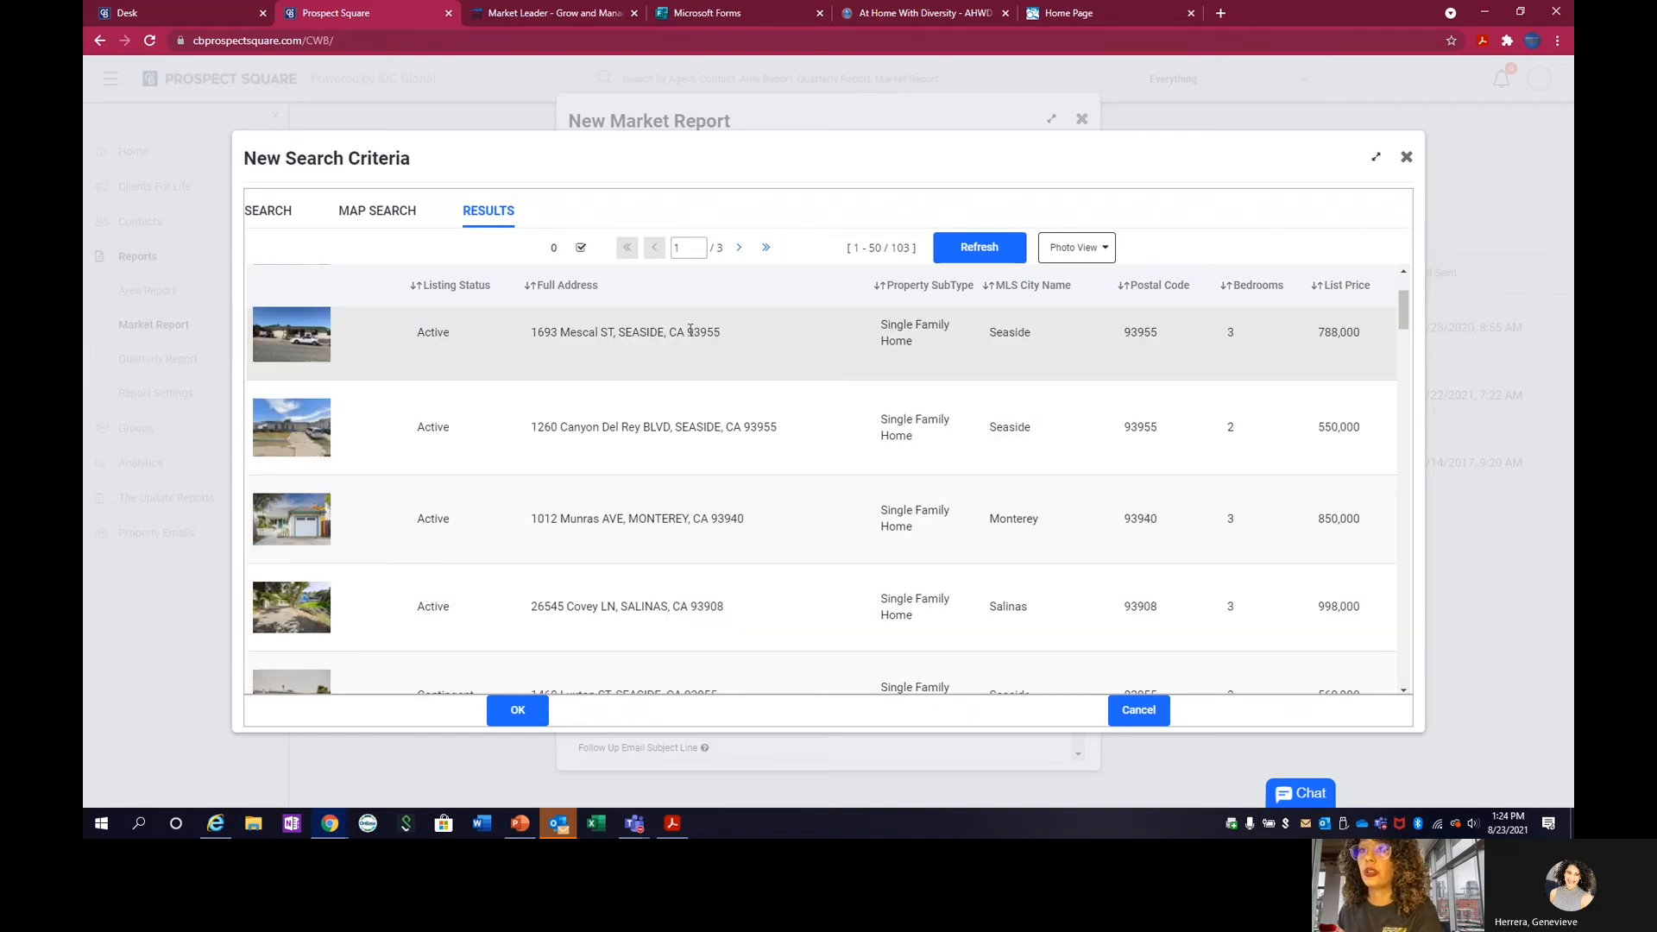
scroll(749, 362, down, 5)
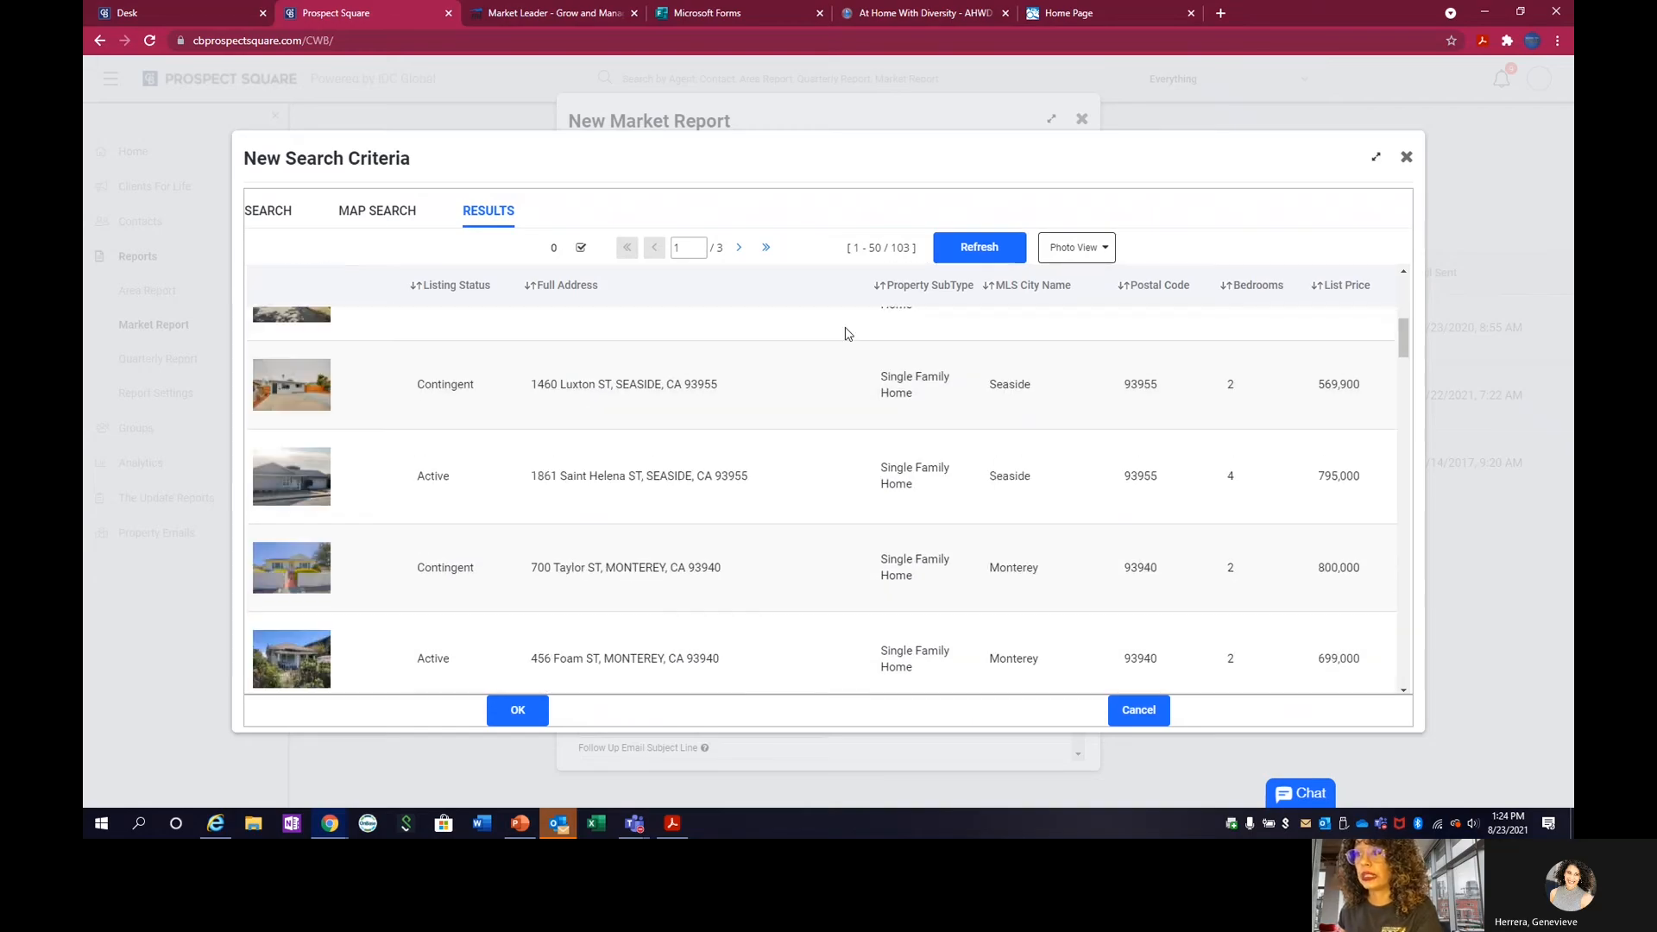
click(518, 711)
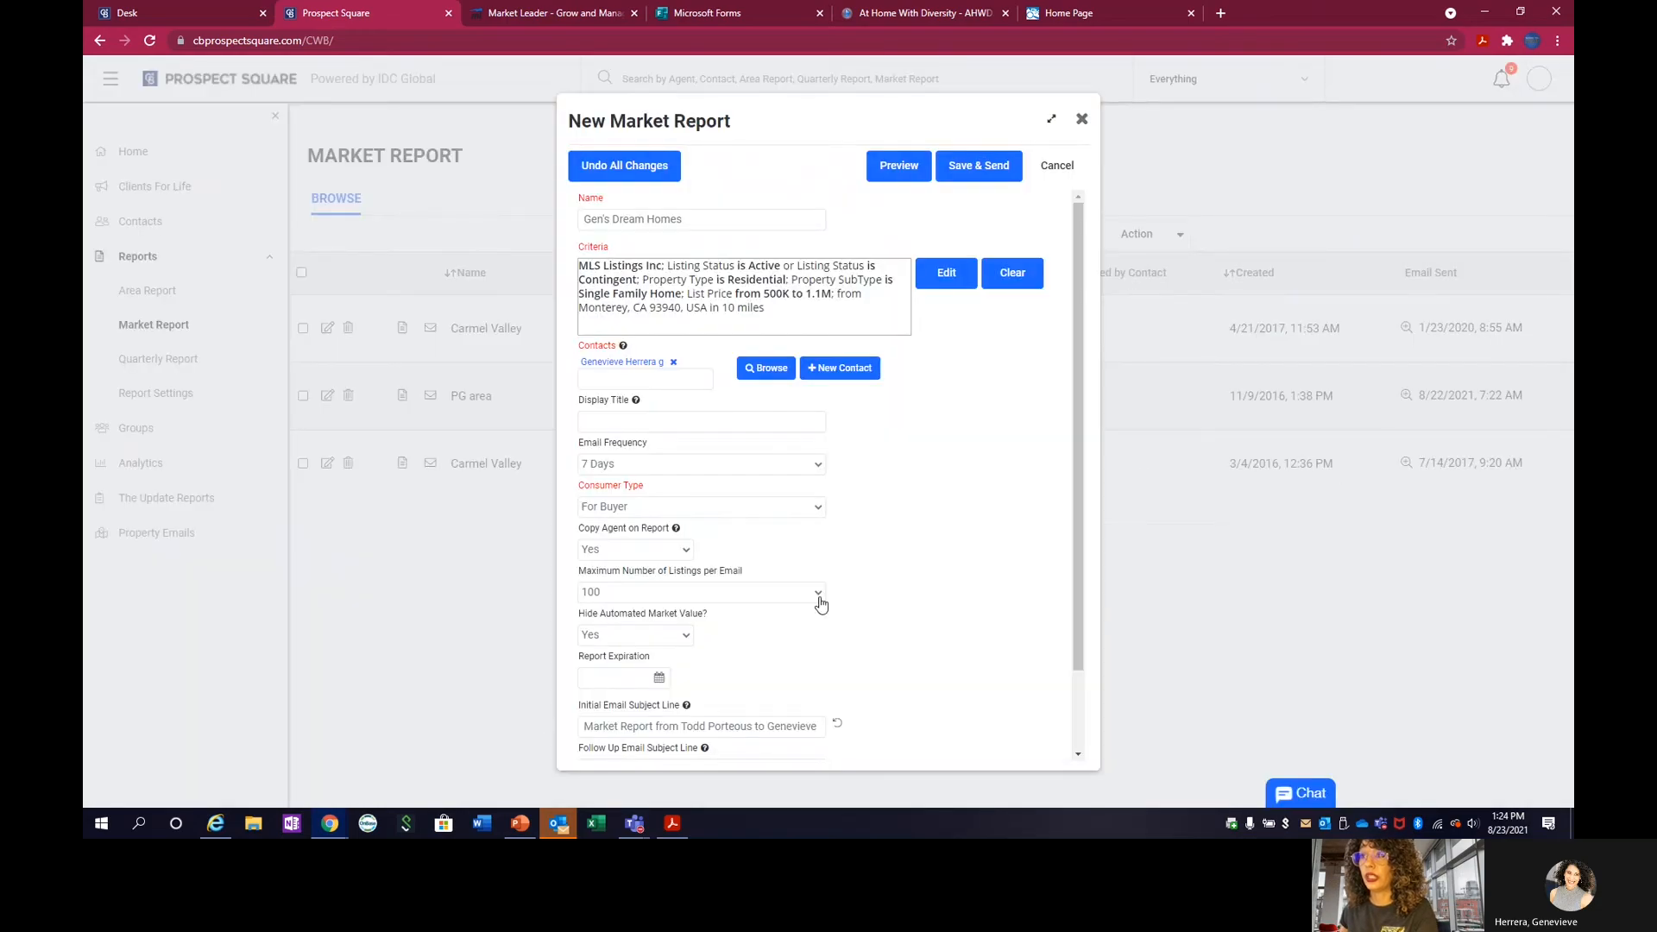
Preview the market report and examine its market snapshot, price trend charts and market summary of listings.
click(908, 178)
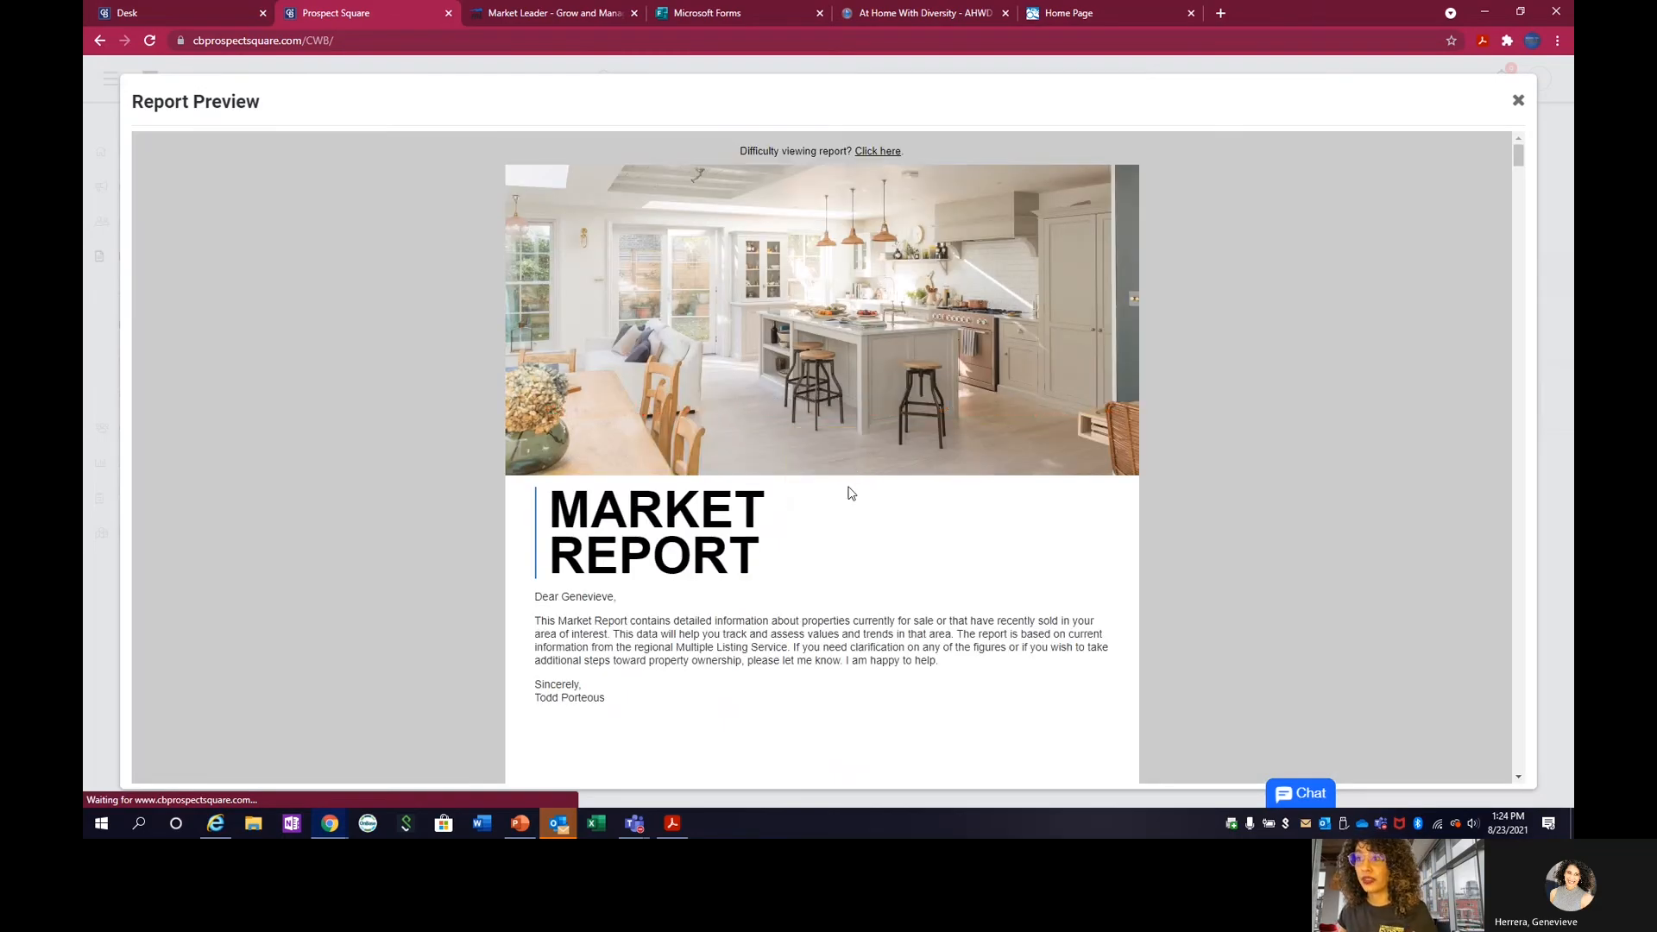
scroll(851, 493, down, 3)
scroll(849, 487, down, 8)
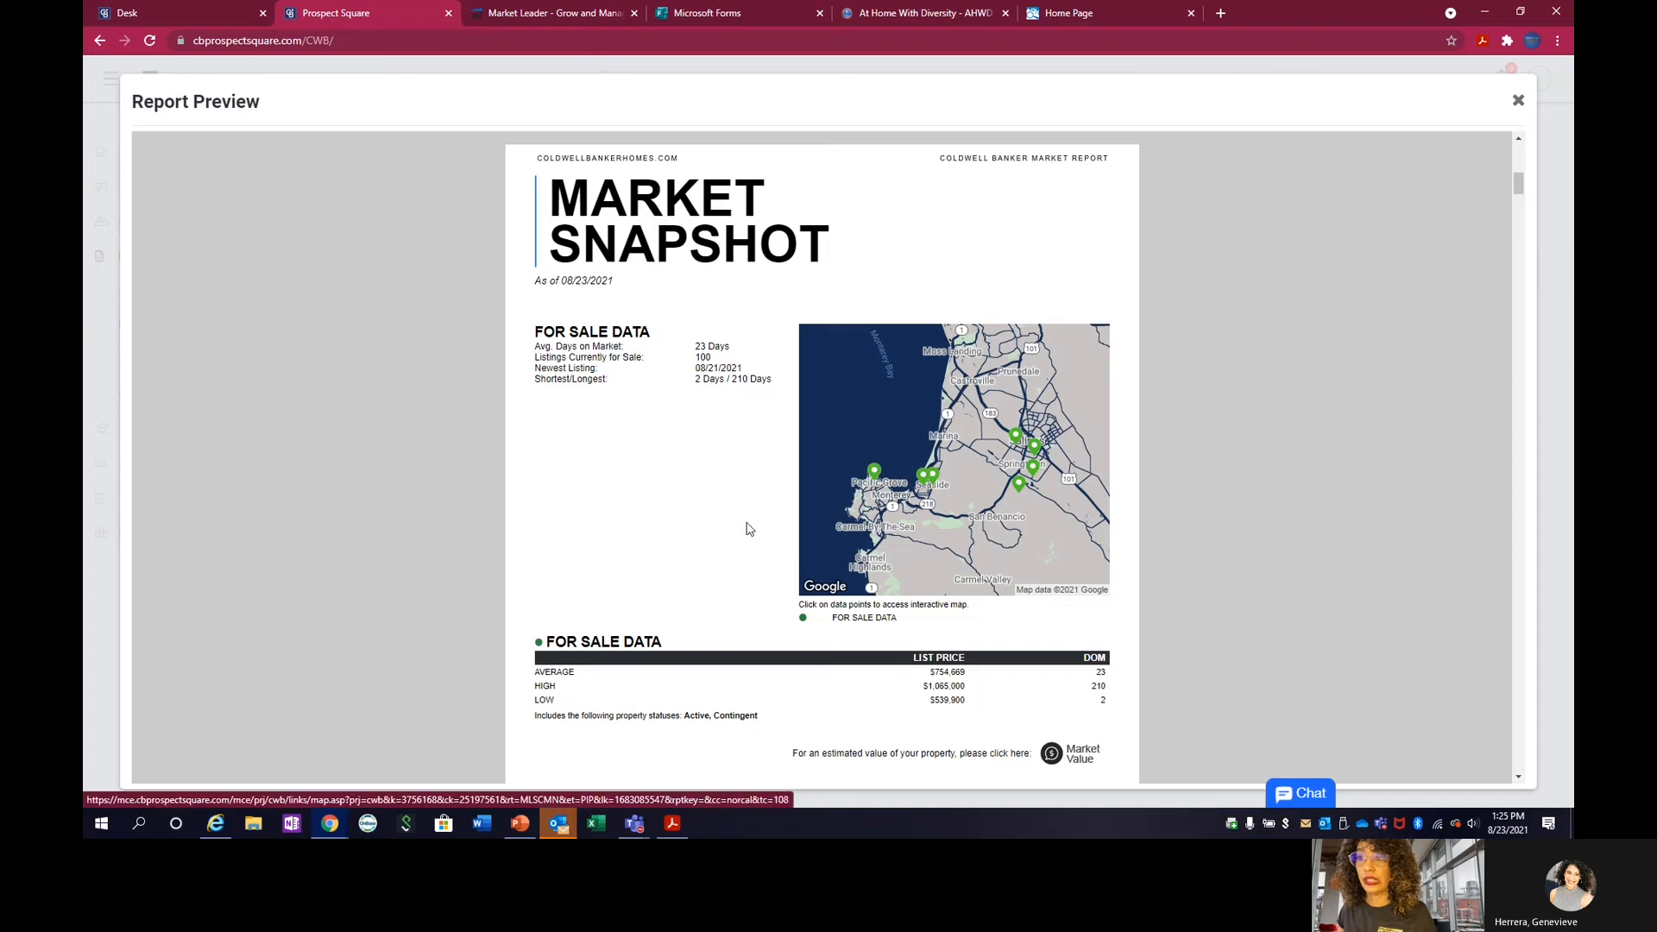
scroll(916, 438, down, 1)
scroll(917, 437, down, 5)
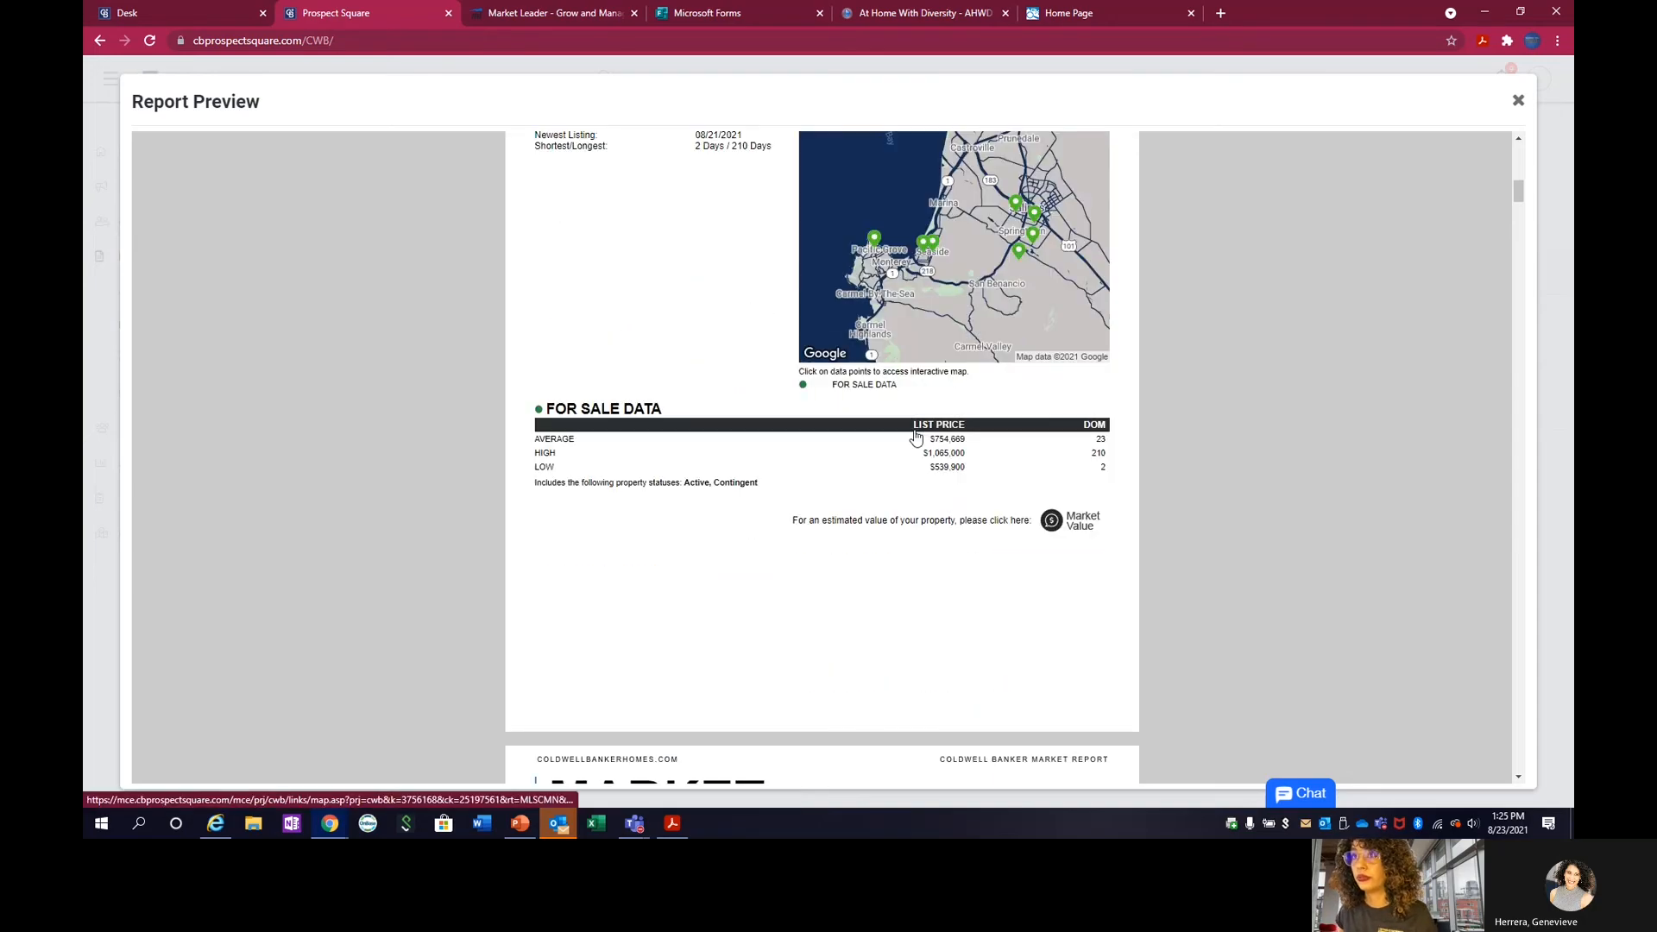
scroll(916, 437, down, 5)
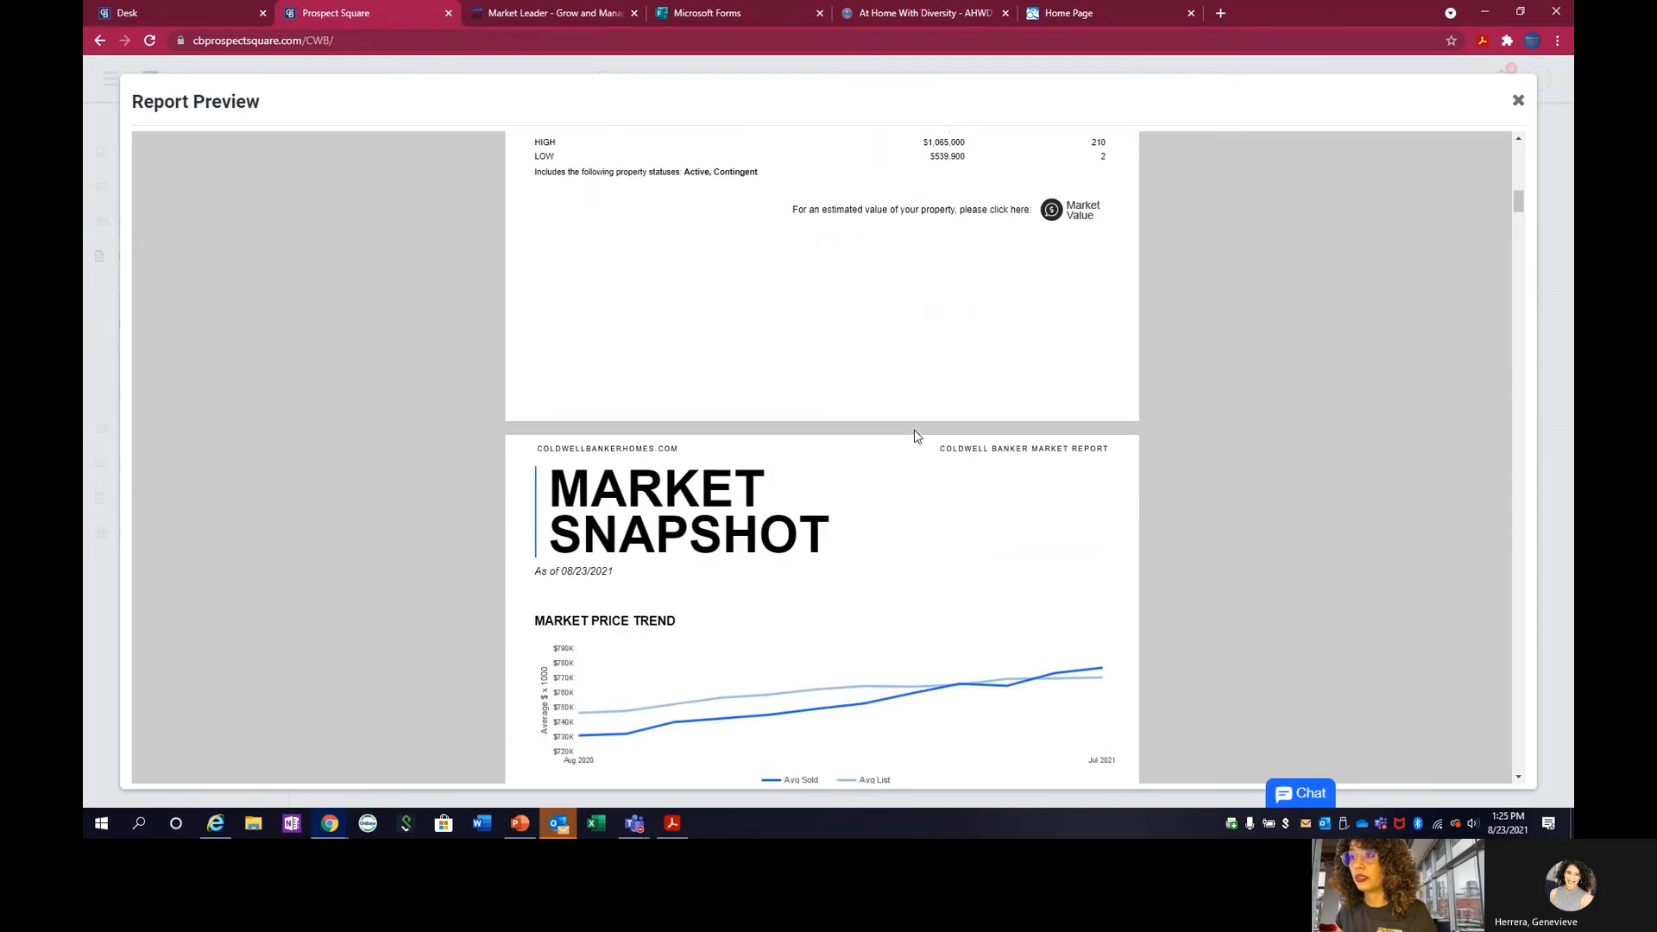
scroll(916, 437, down, 7)
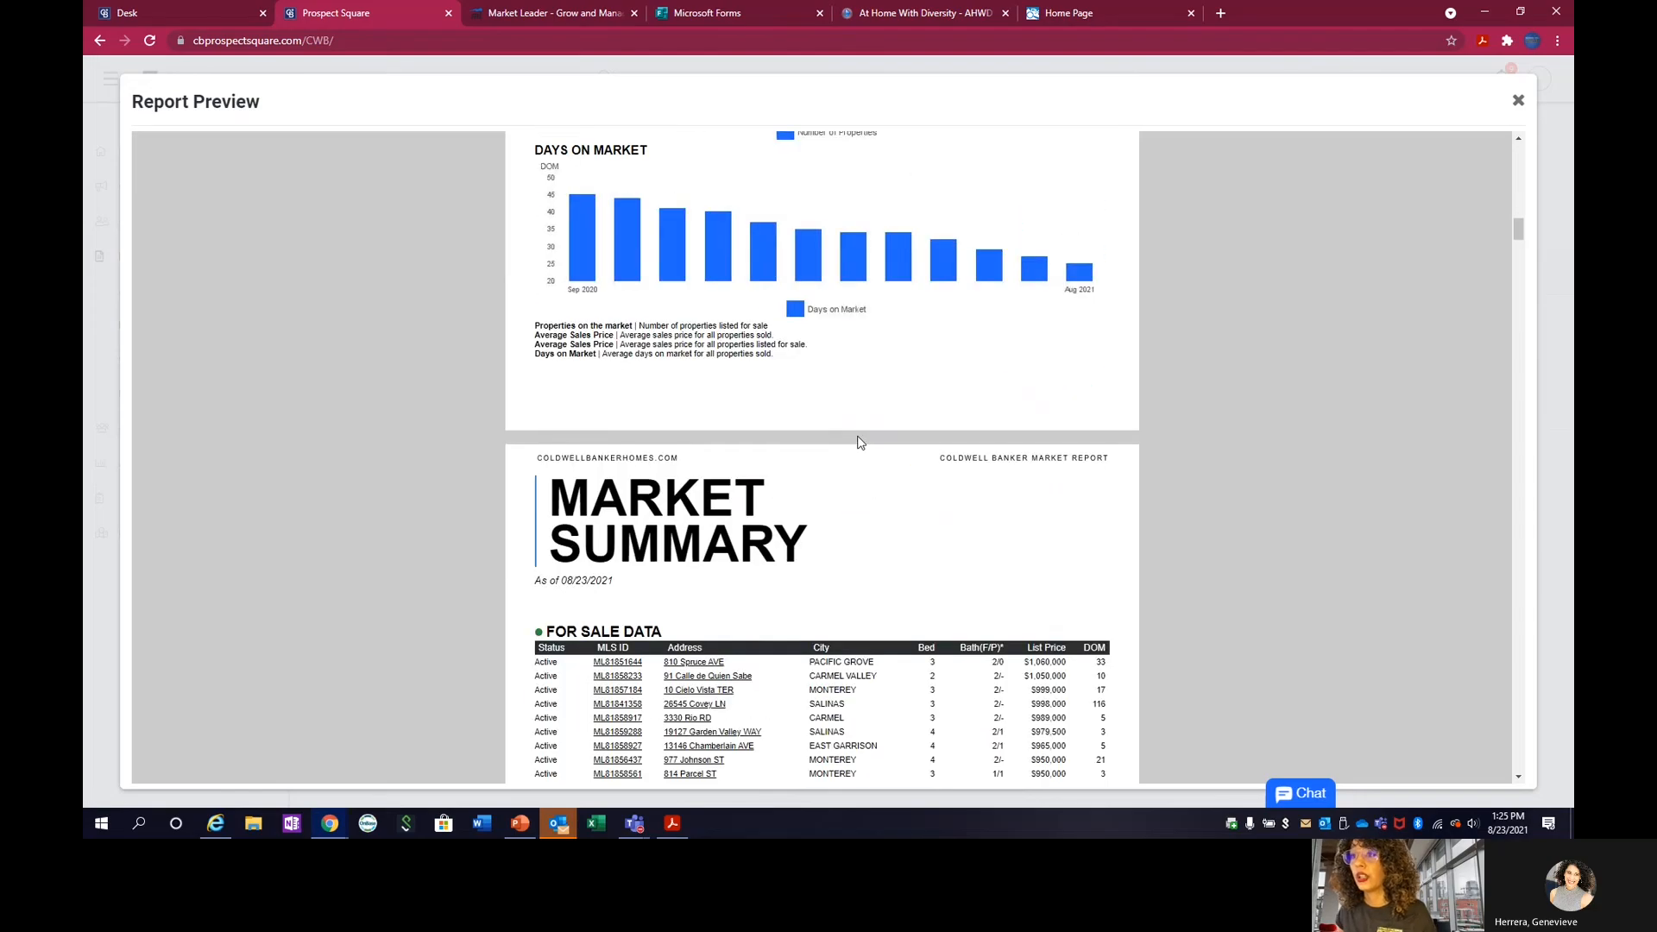
scroll(859, 442, down, 14)
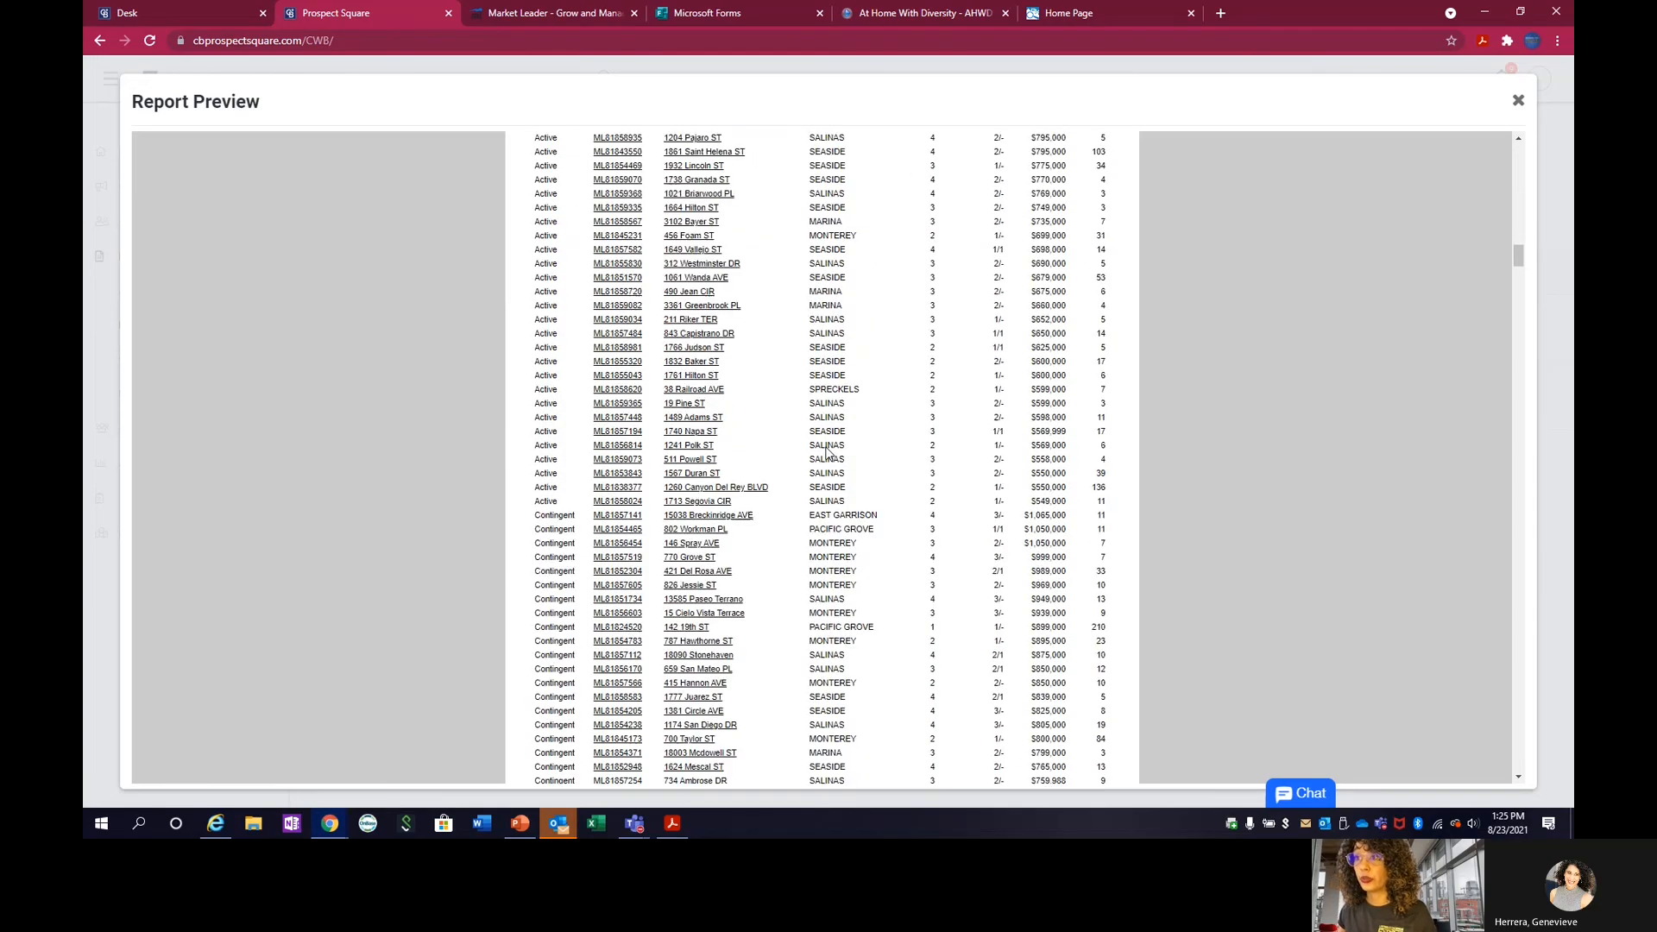
Examine the rest of the market summary table and the local inventory listings in the market report preview.
scroll(826, 451, down, 10)
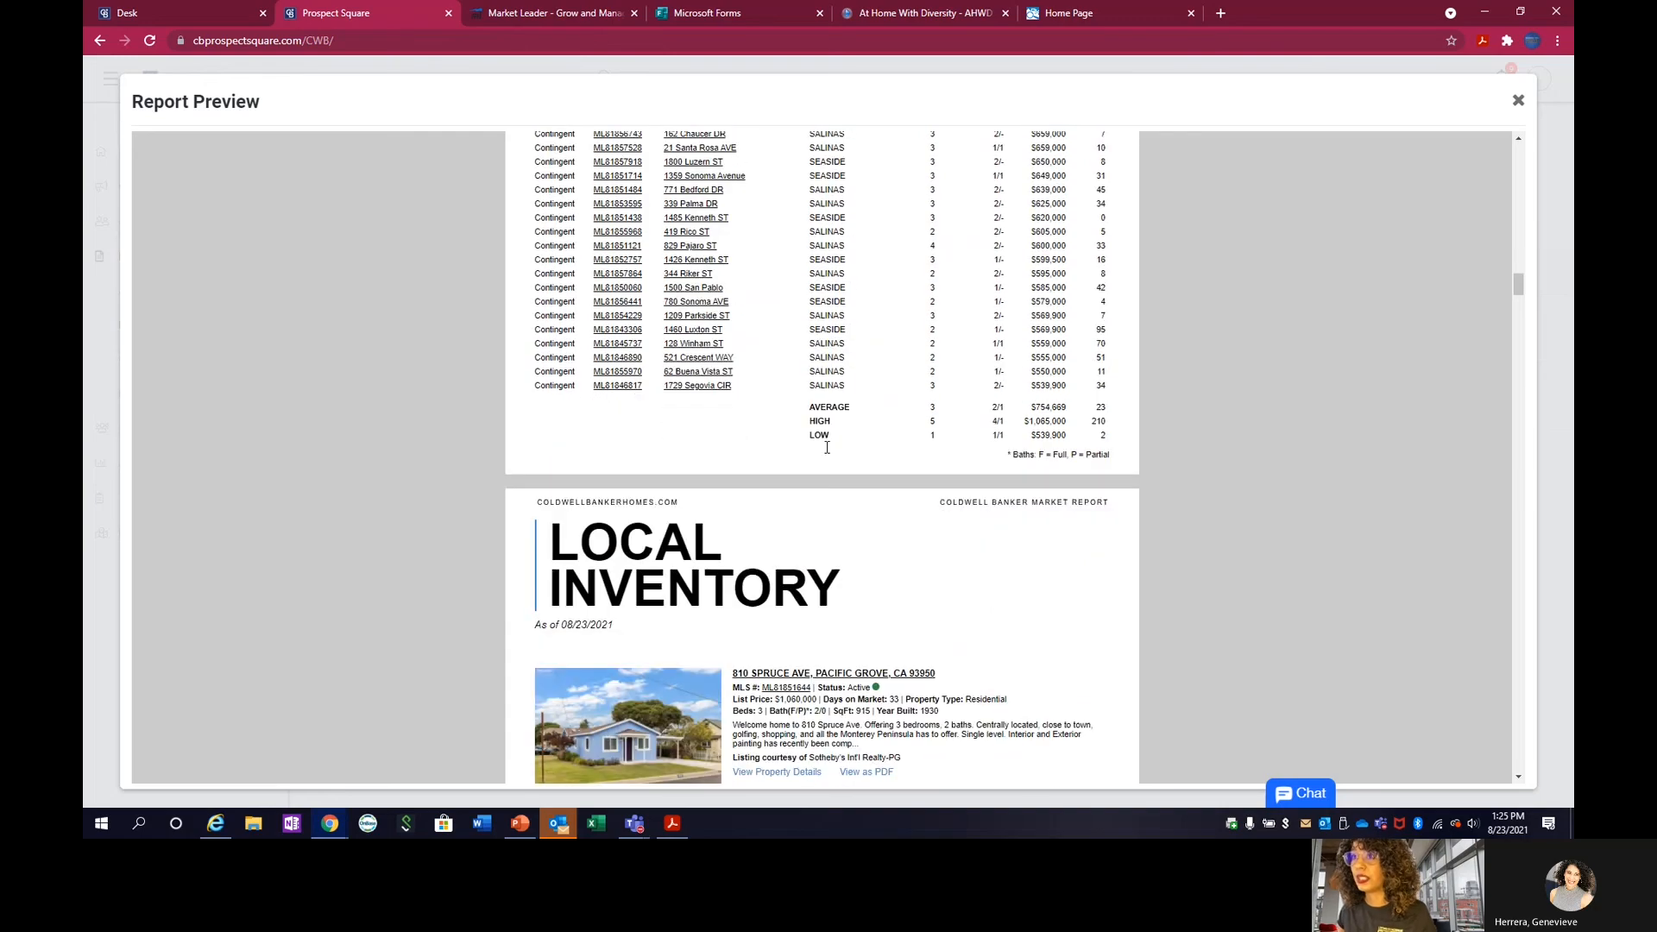
scroll(827, 447, down, 5)
scroll(827, 447, down, 3)
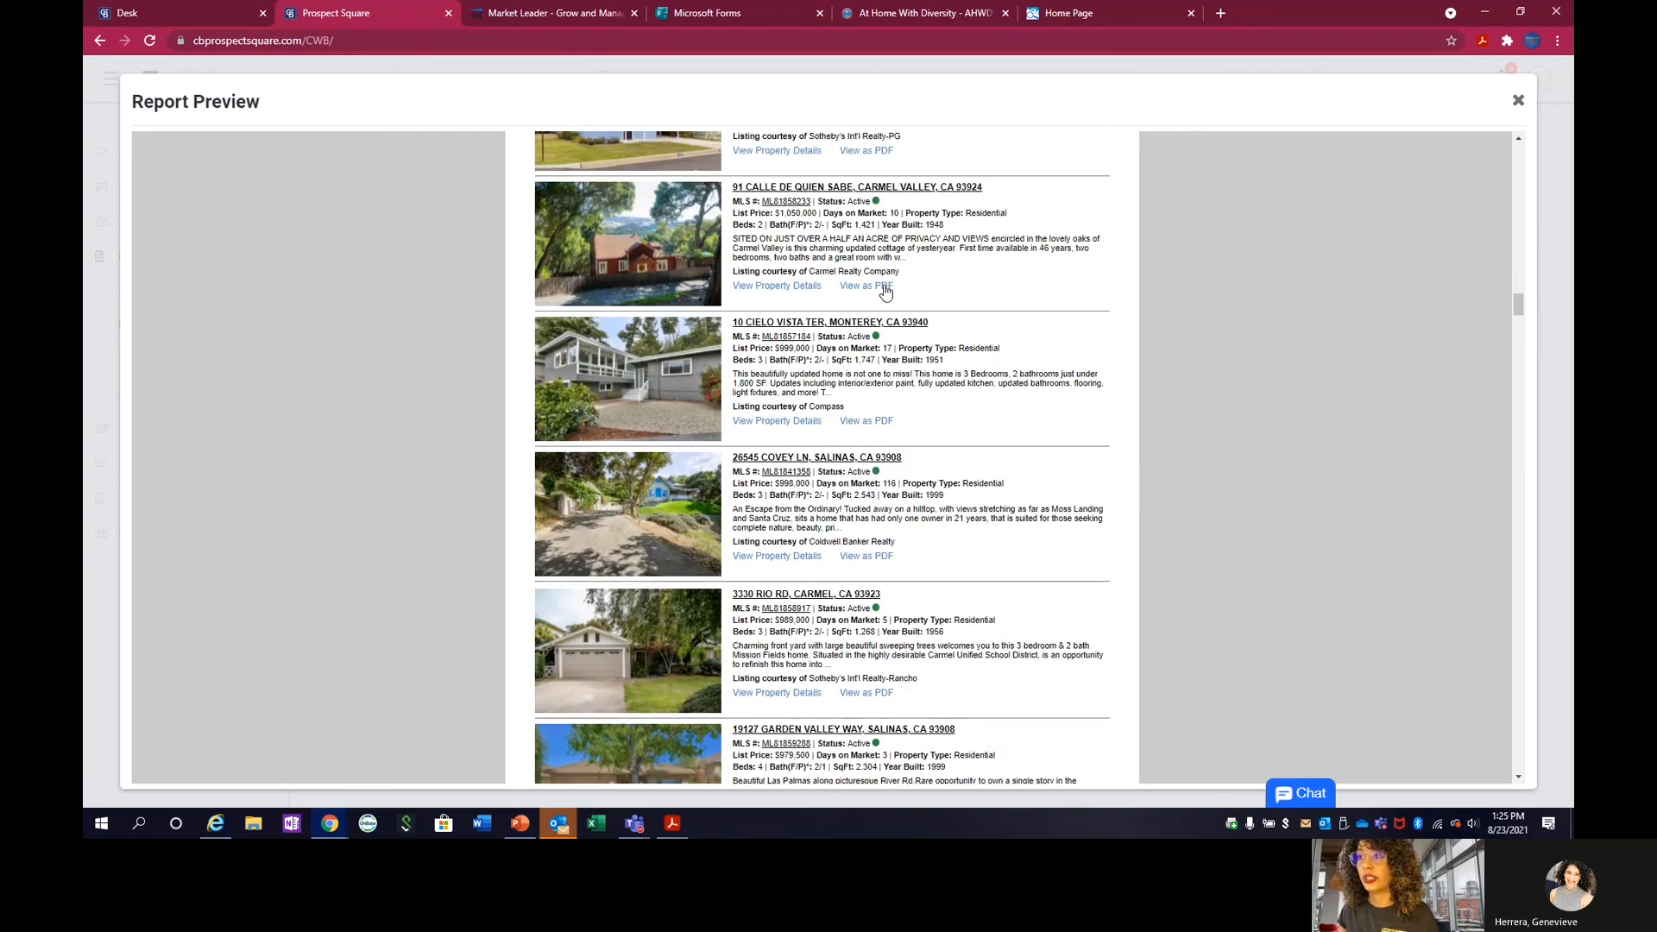
scroll(889, 432, down, 1)
scroll(931, 432, up, 3)
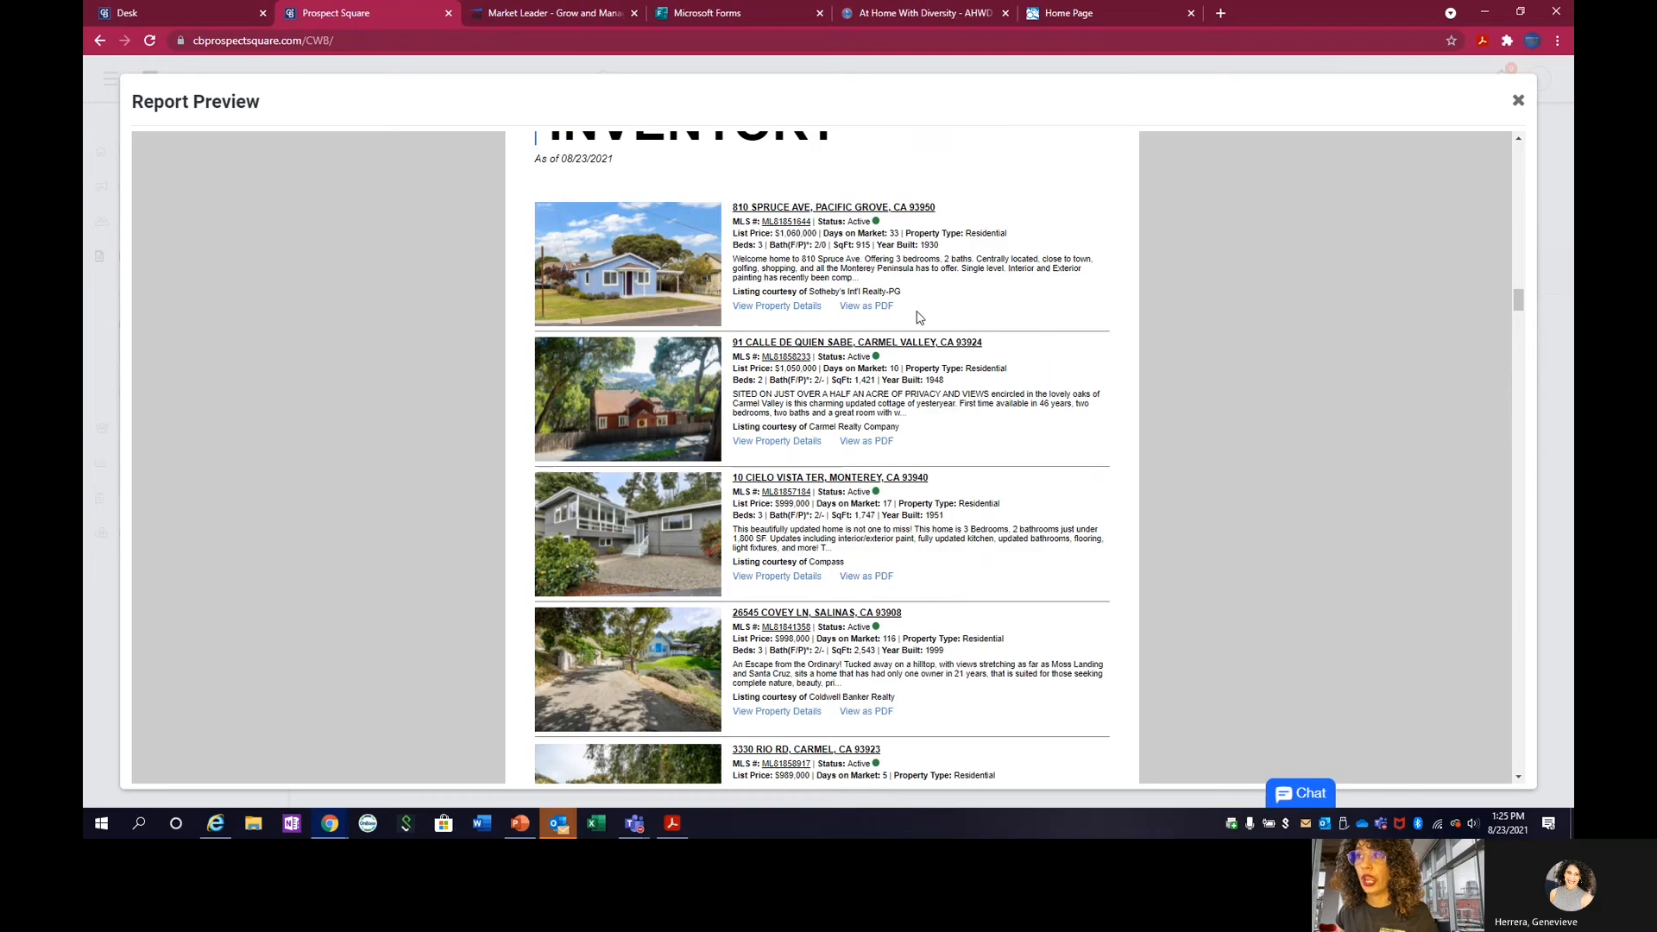
scroll(915, 321, down, 5)
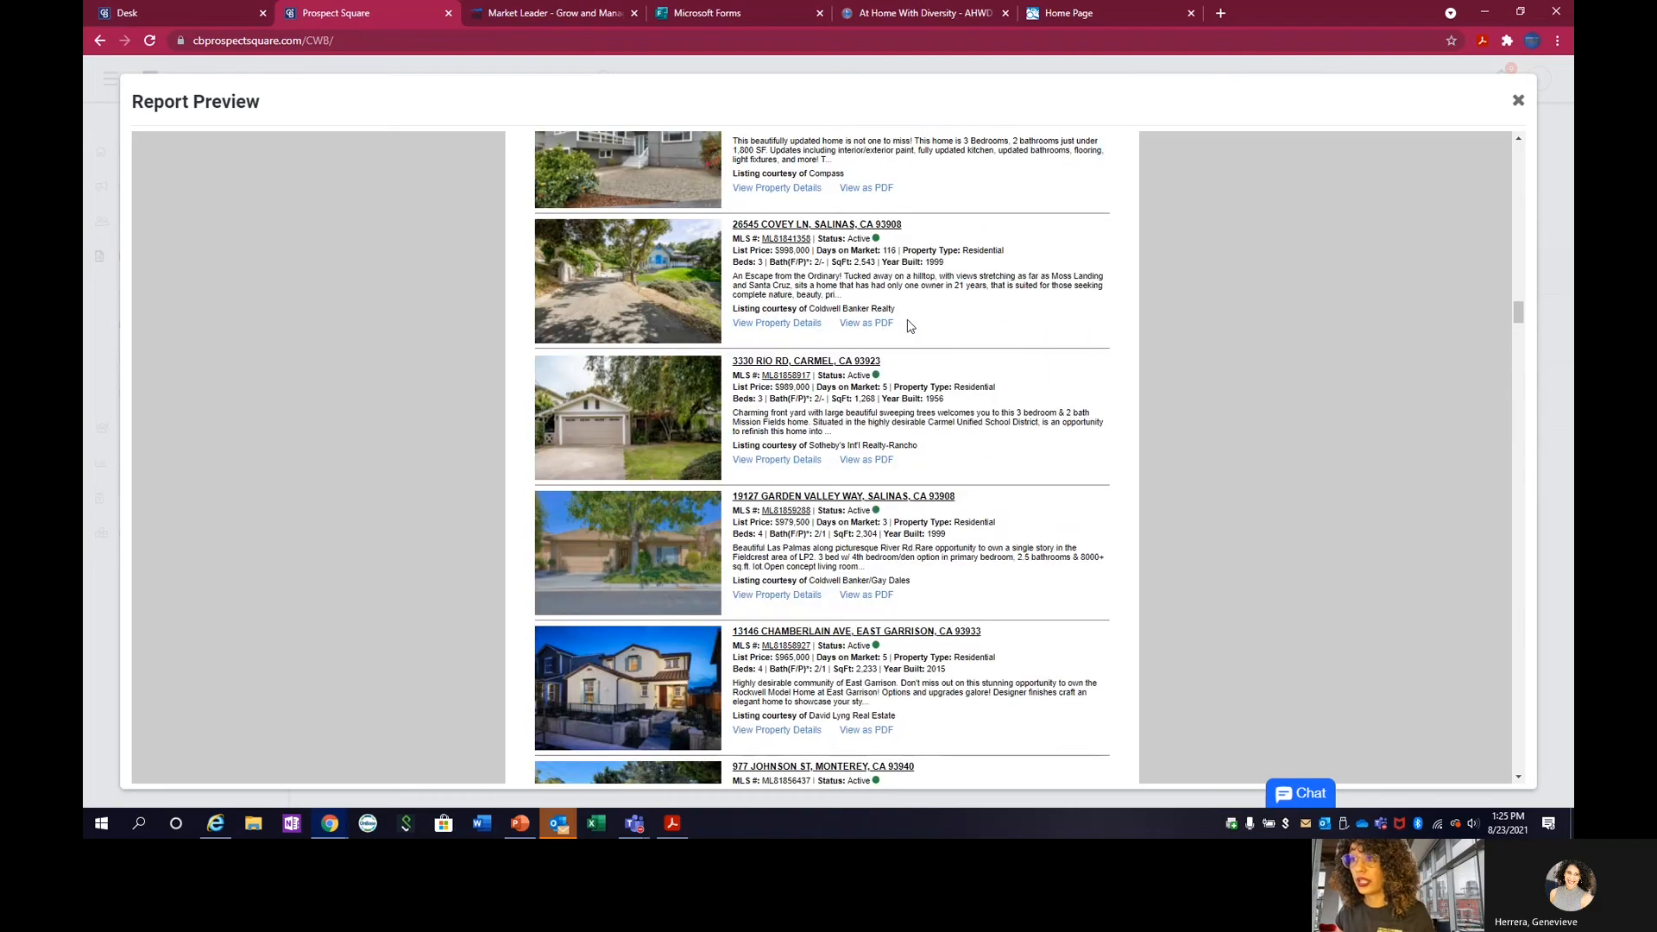
scroll(909, 326, down, 20)
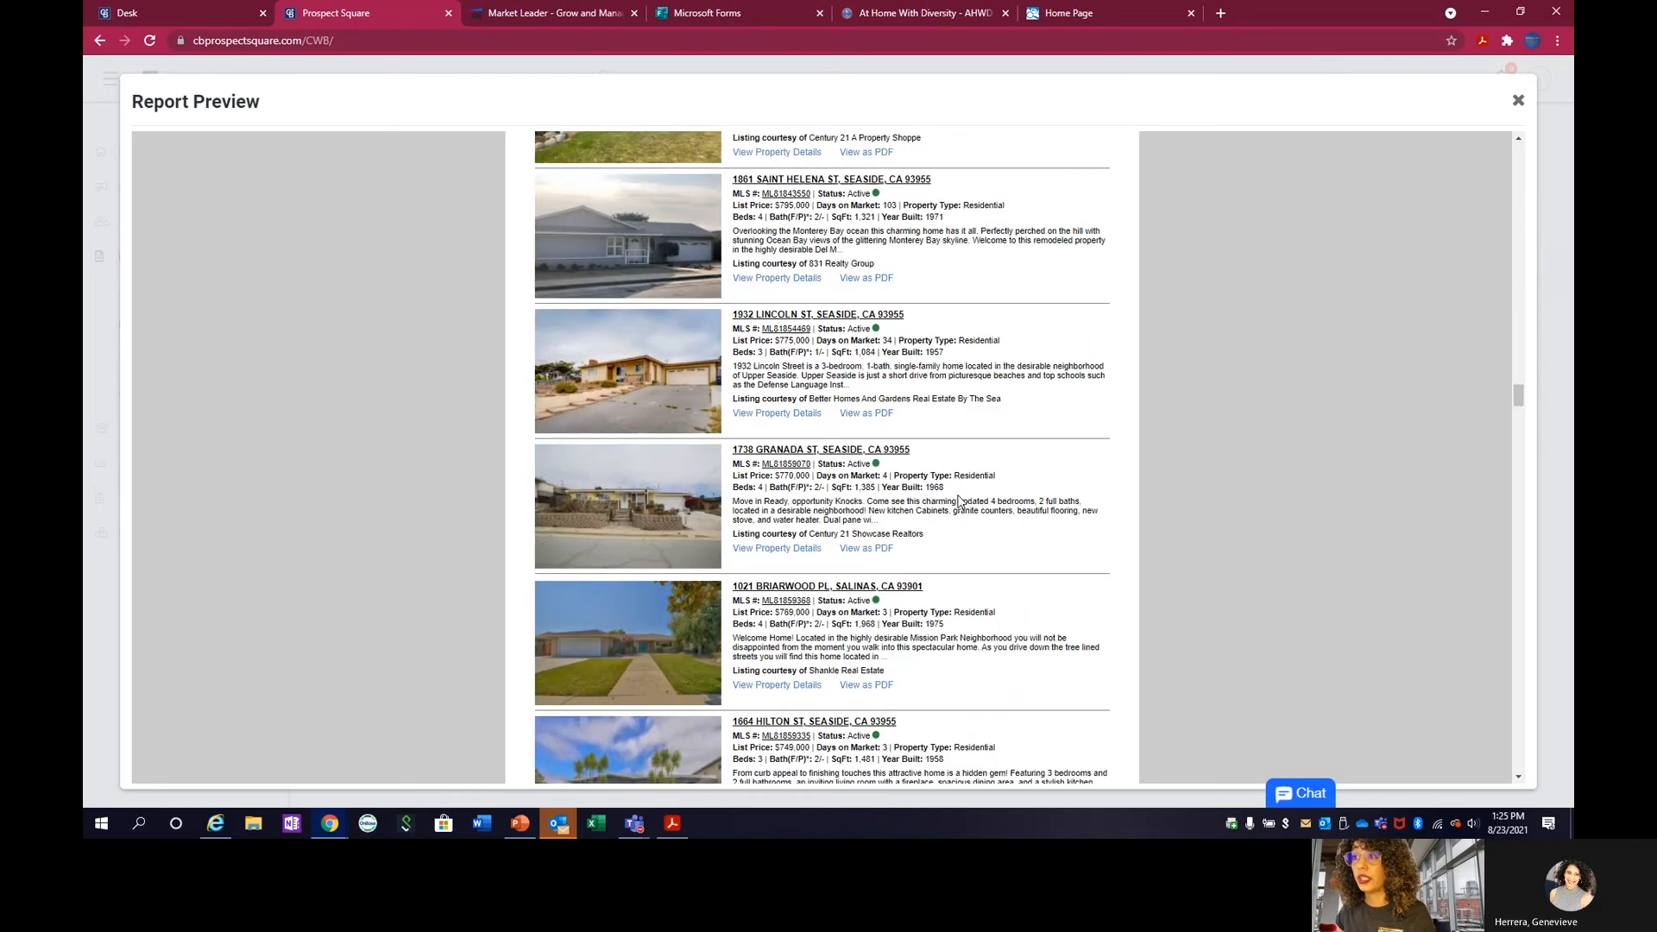
scroll(958, 500, down, 15)
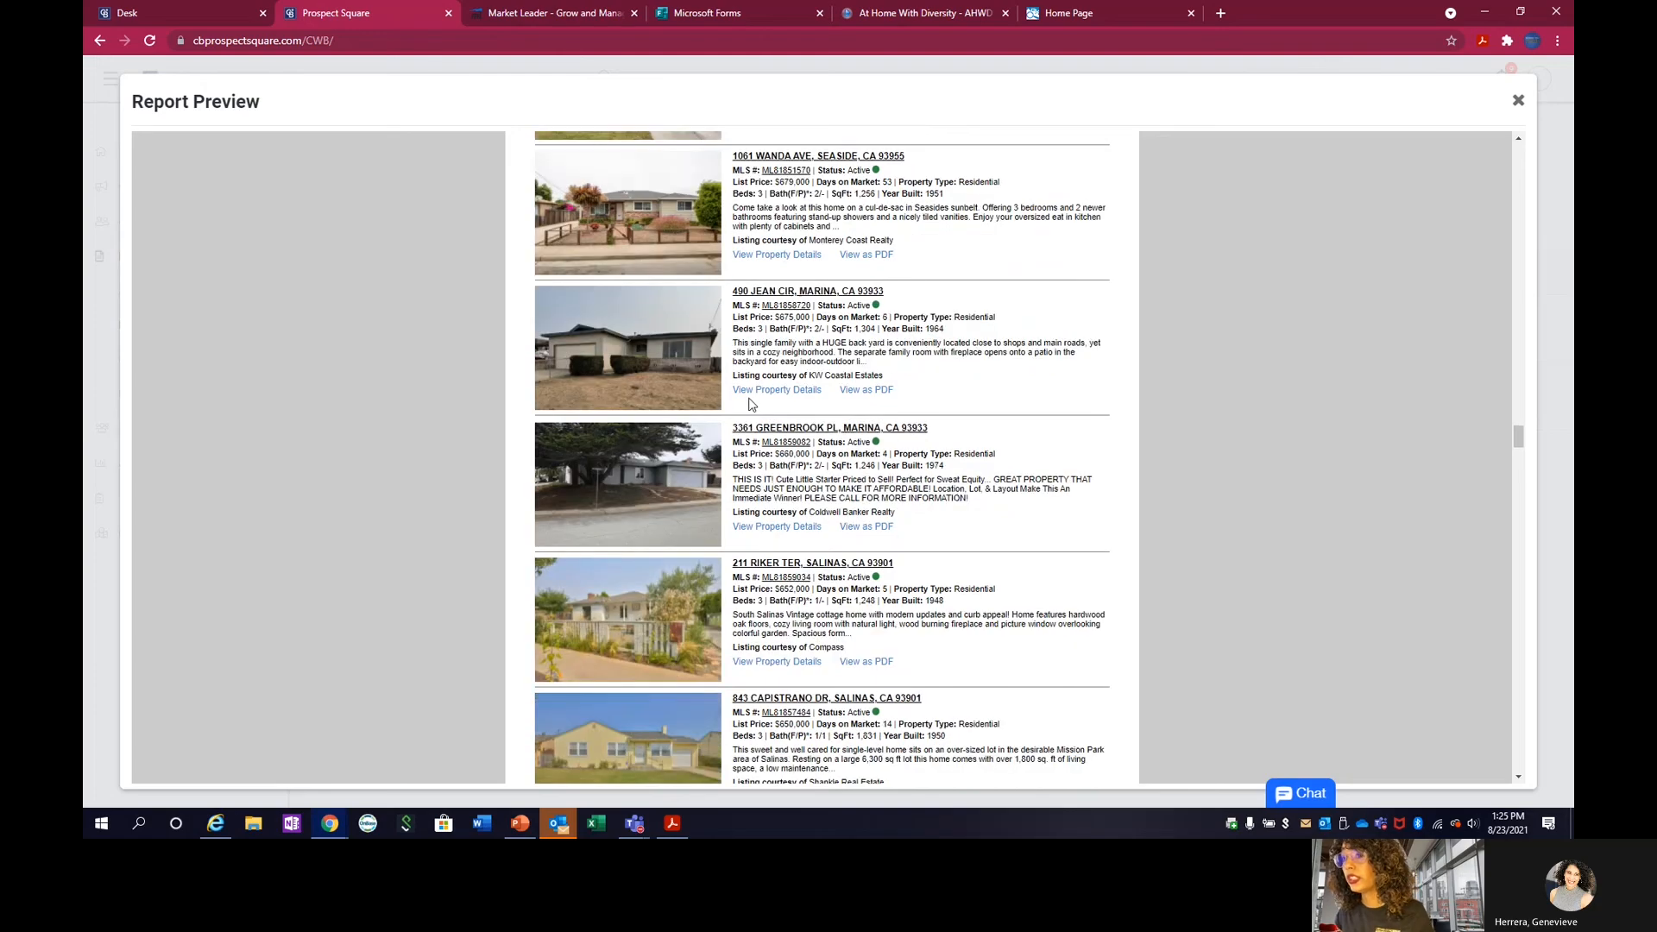
click(758, 390)
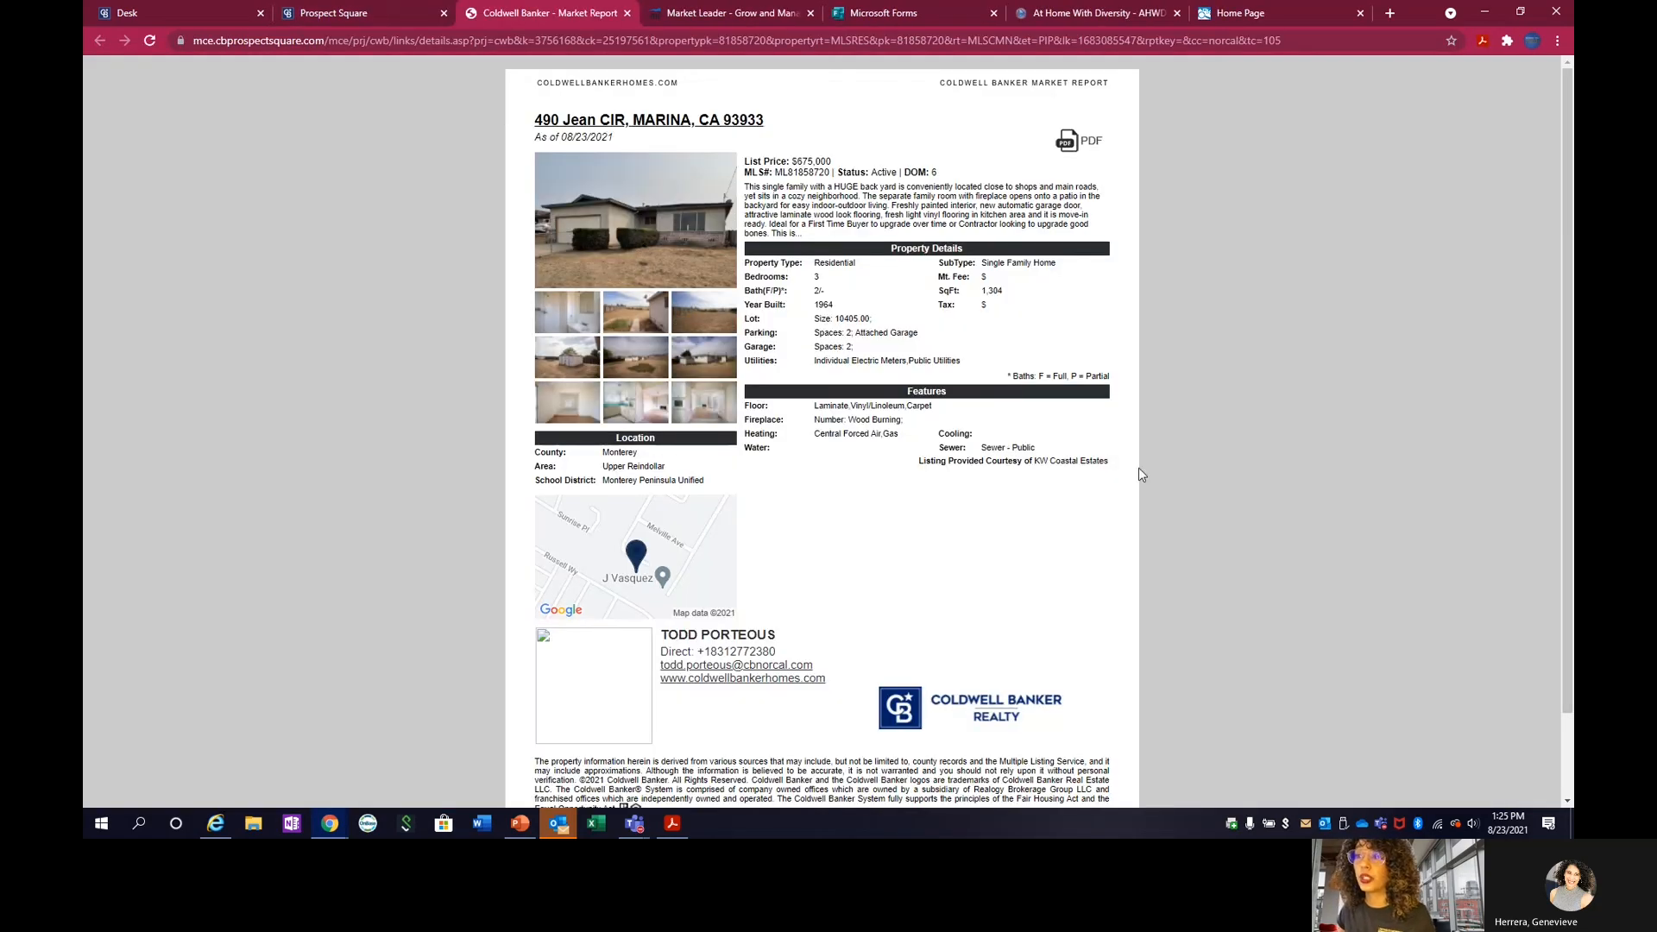
scroll(874, 603, down, 1)
scroll(876, 604, up, 1)
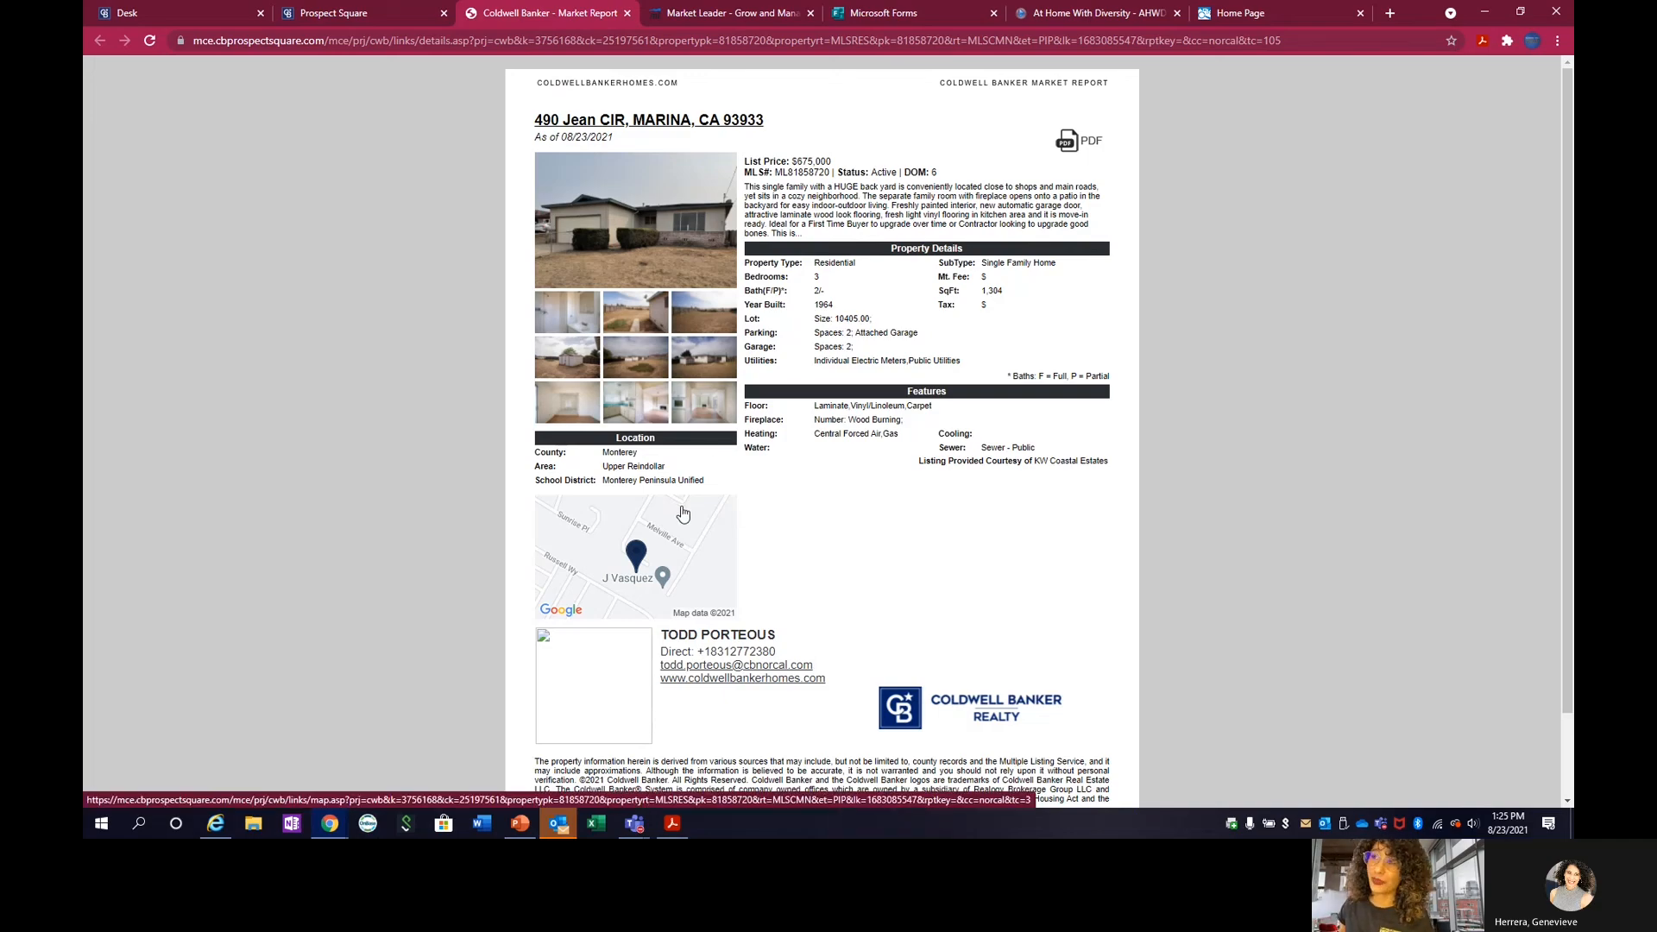
click(361, 18)
scroll(822, 758, down, 3)
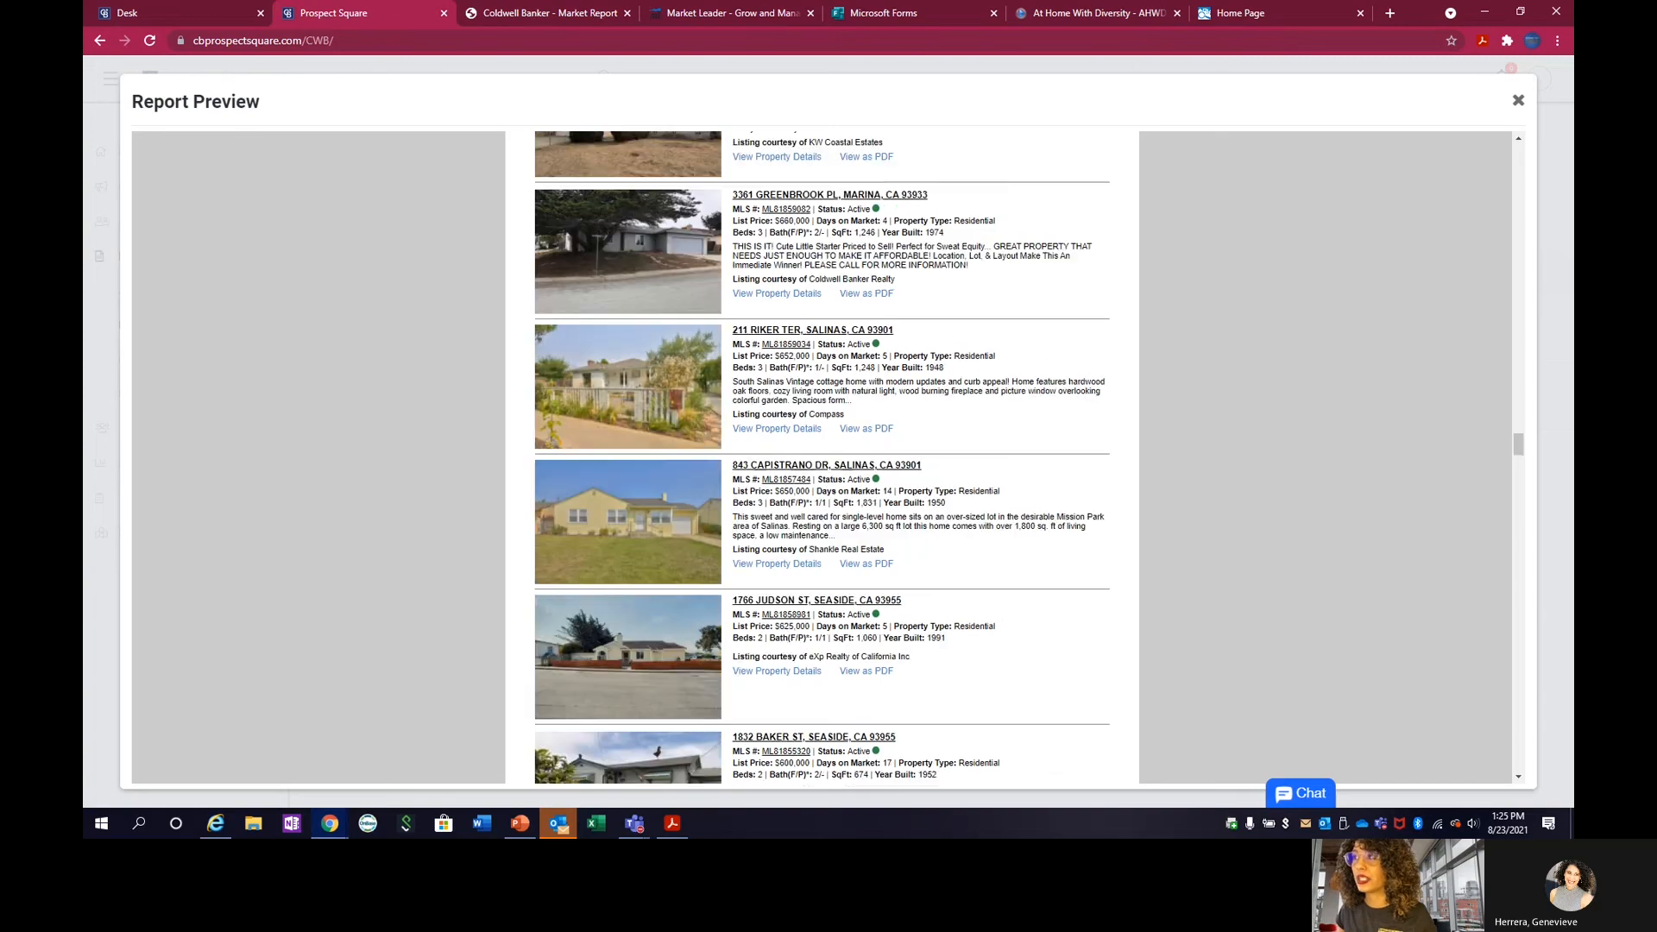
click(1519, 102)
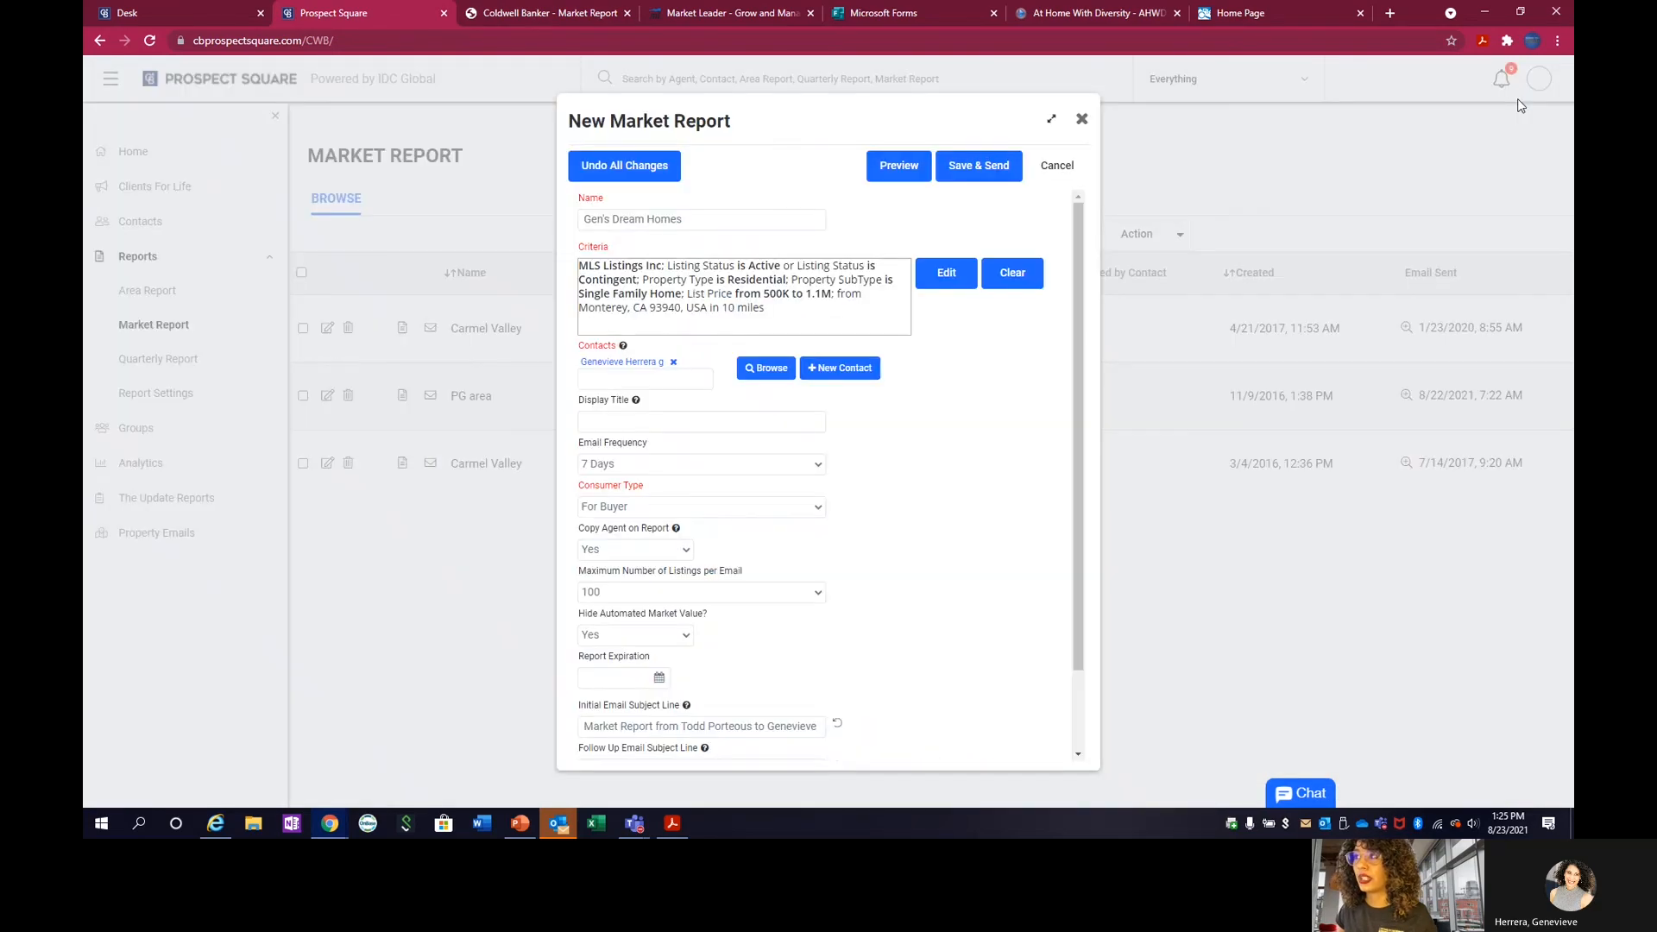
Set the initial email subject line to "Custom Subject Line" and save and send the market report.
scroll(999, 403, down, 1)
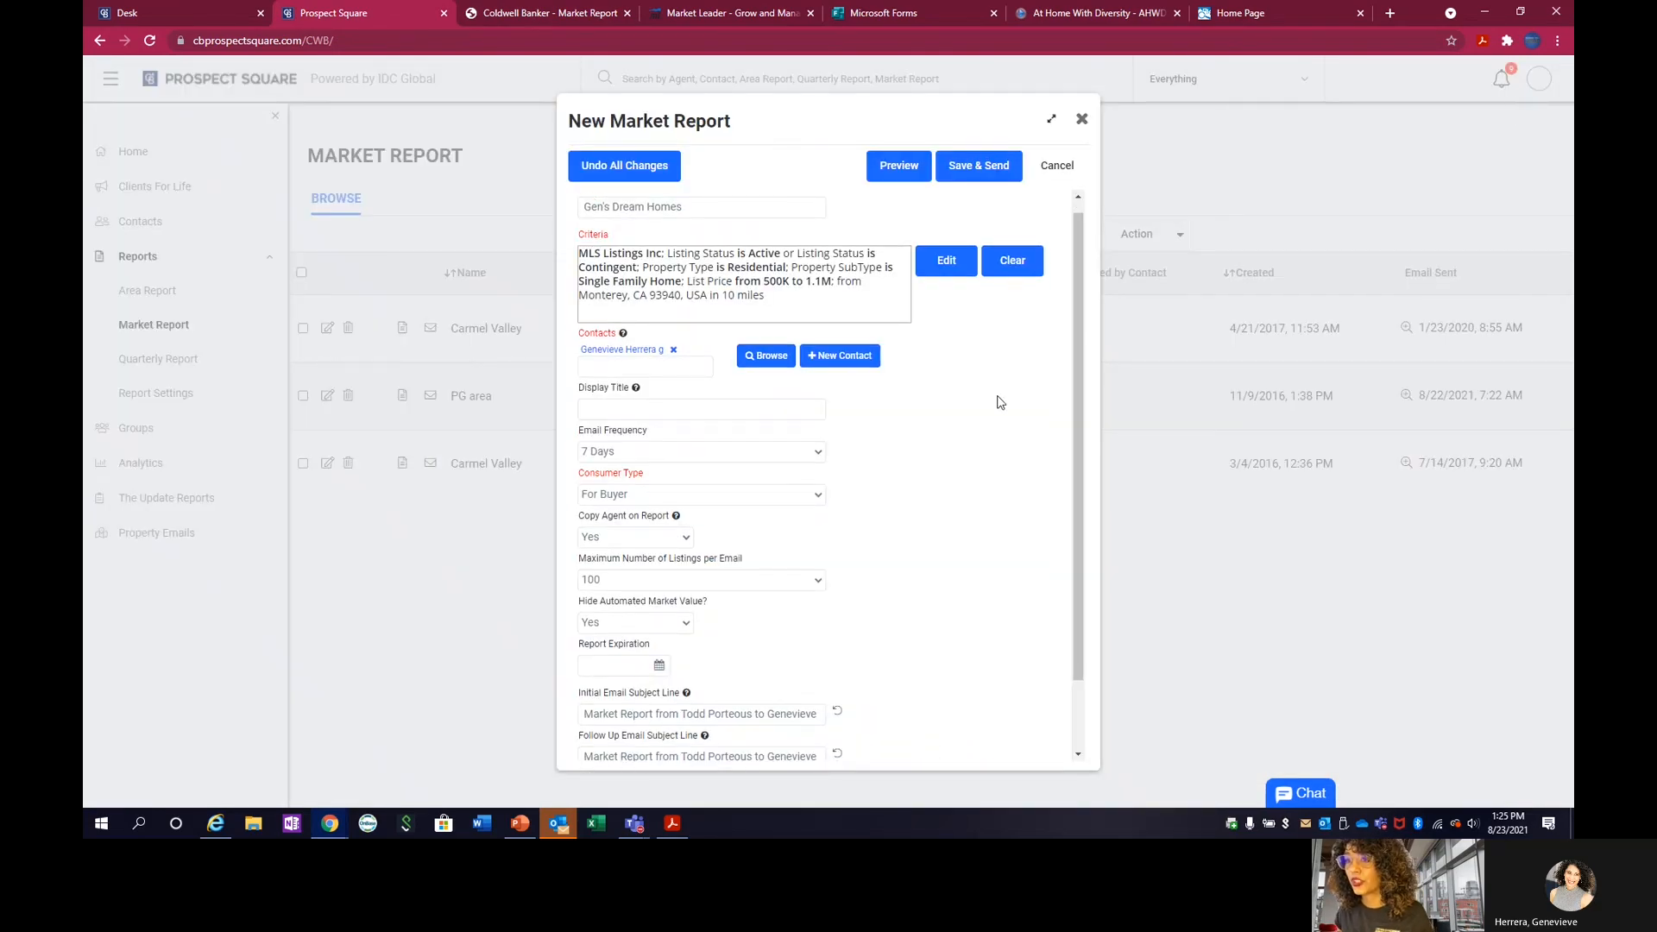
scroll(999, 402, down, 1)
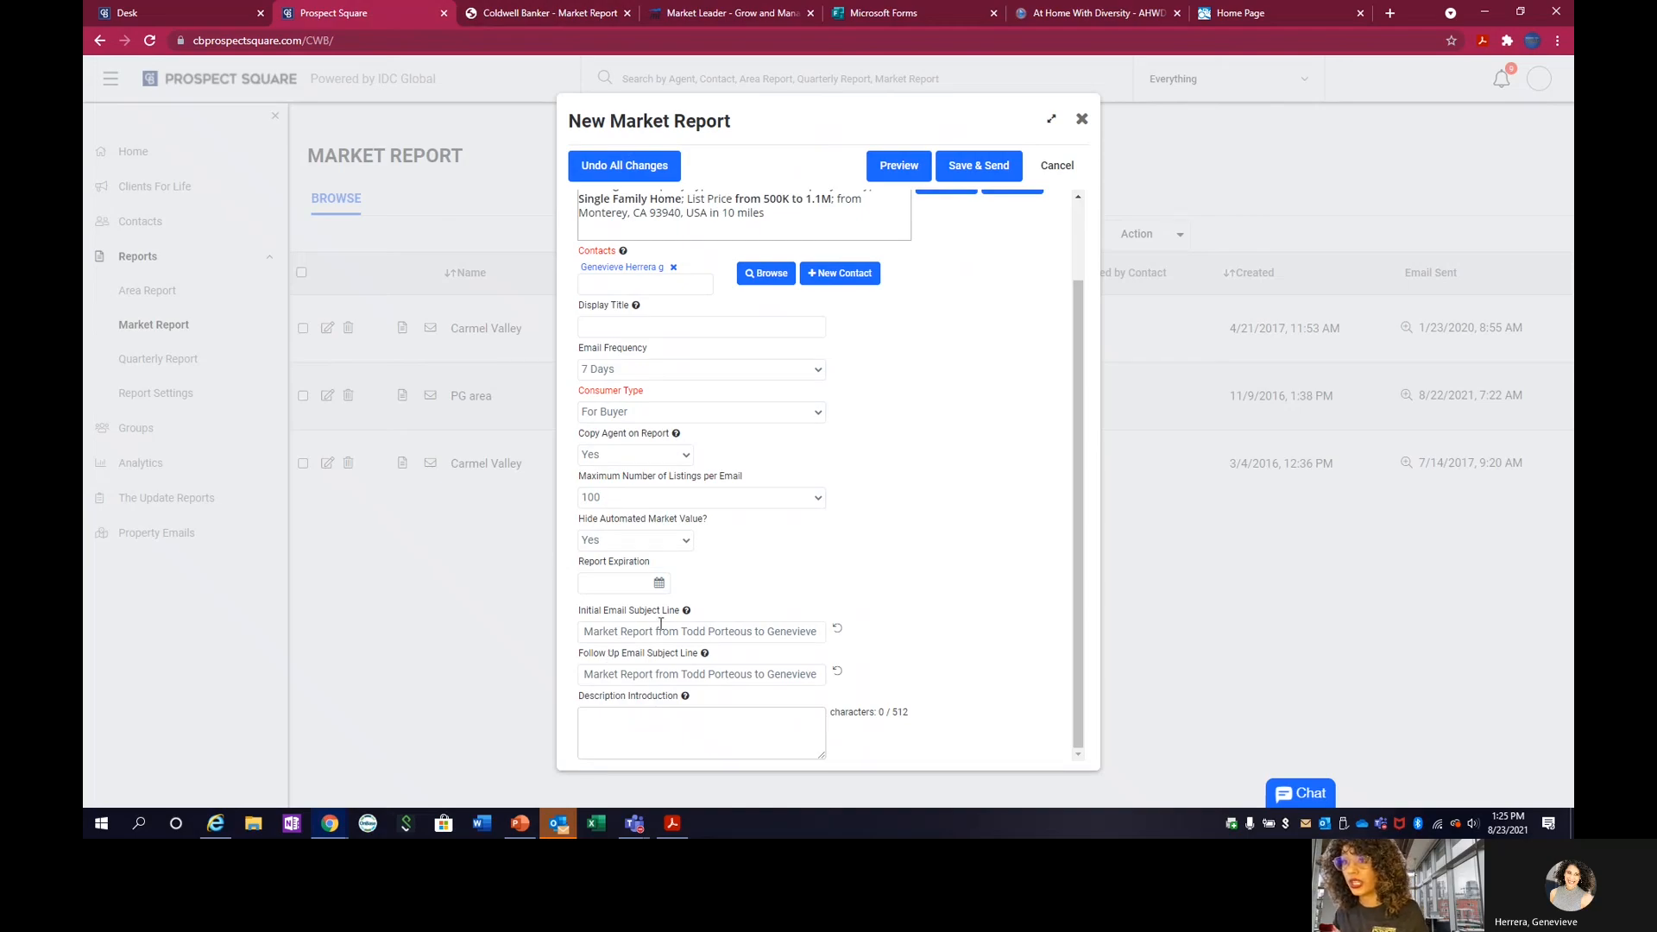
triple_click(662, 633)
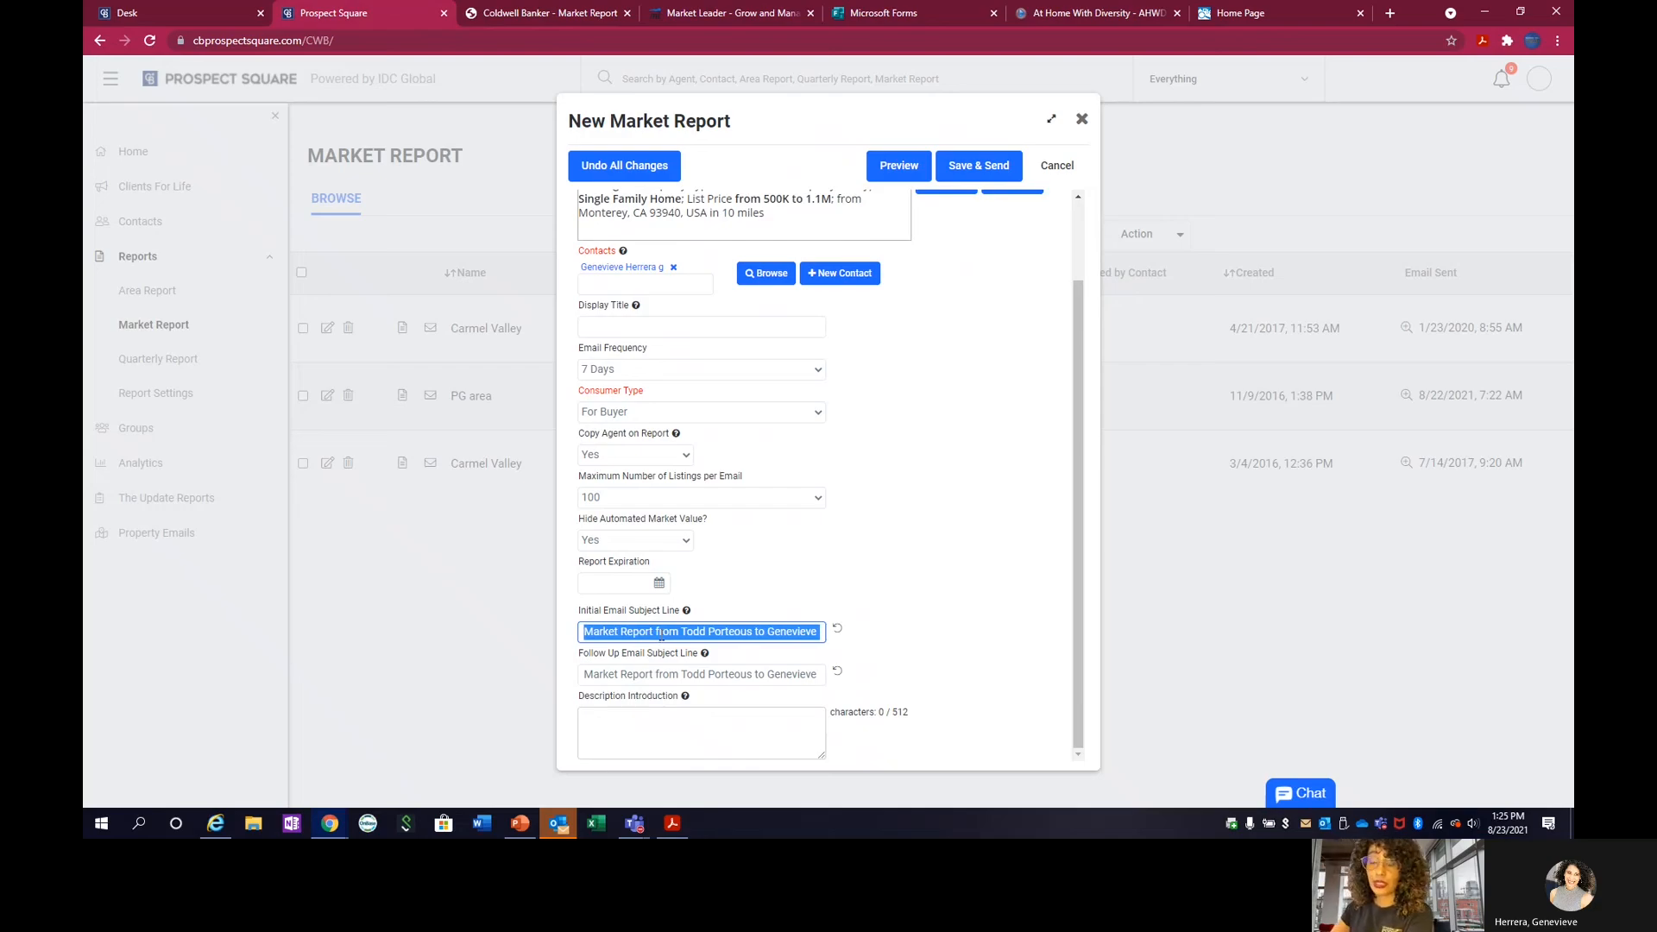
key(BackSpace)
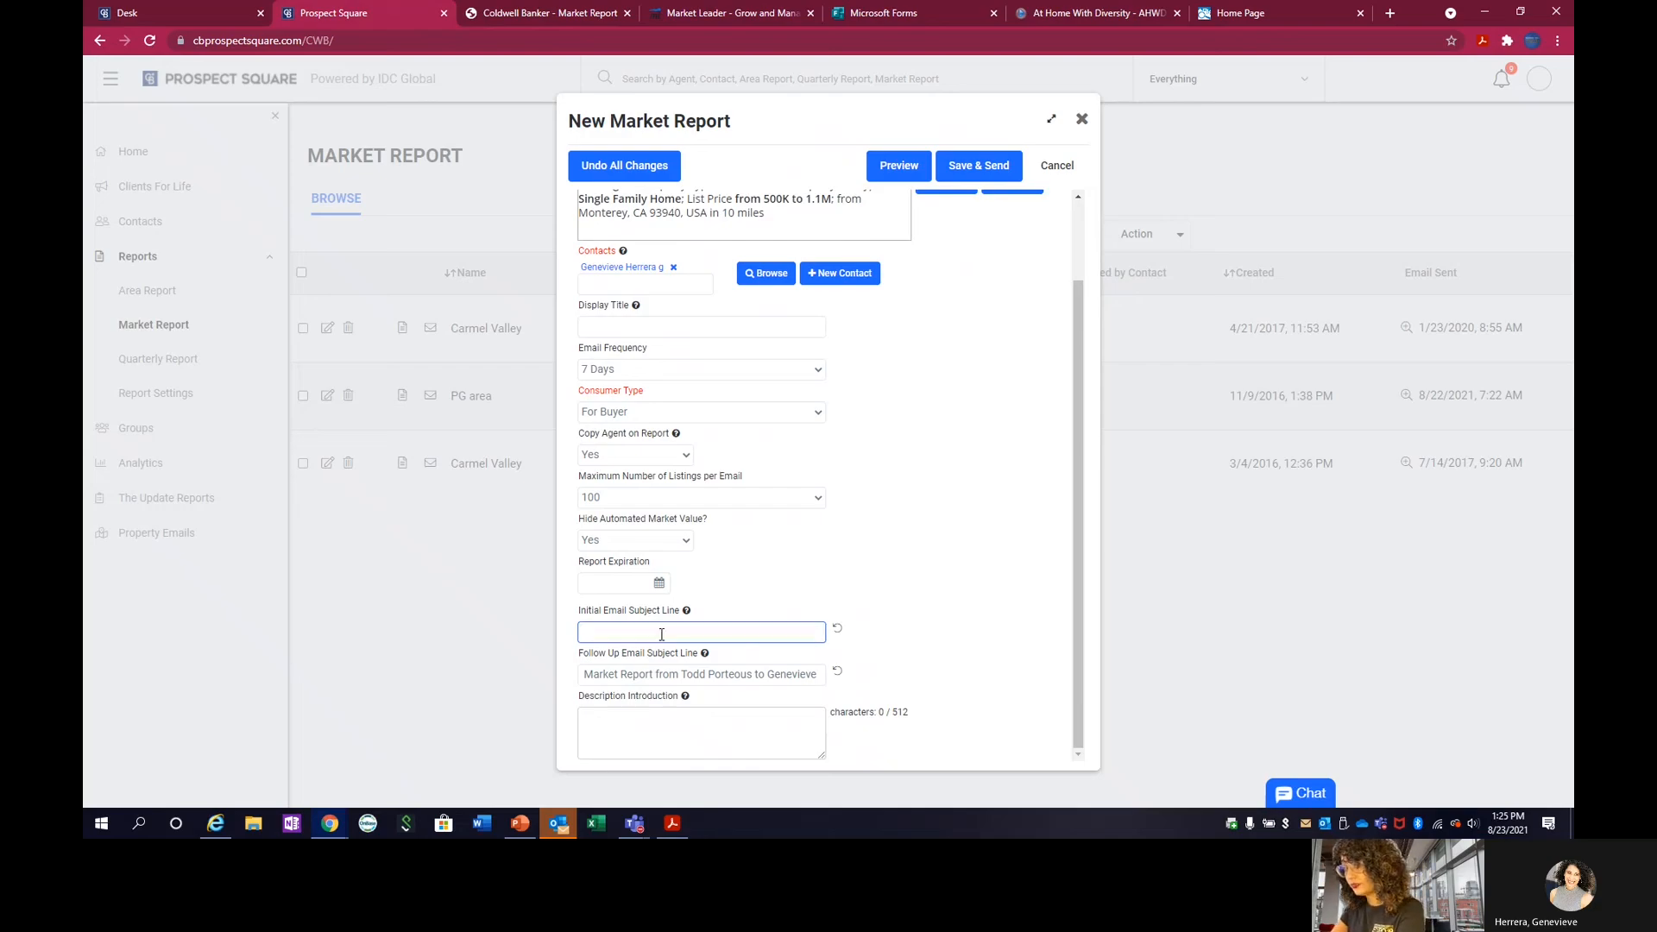
text(C)
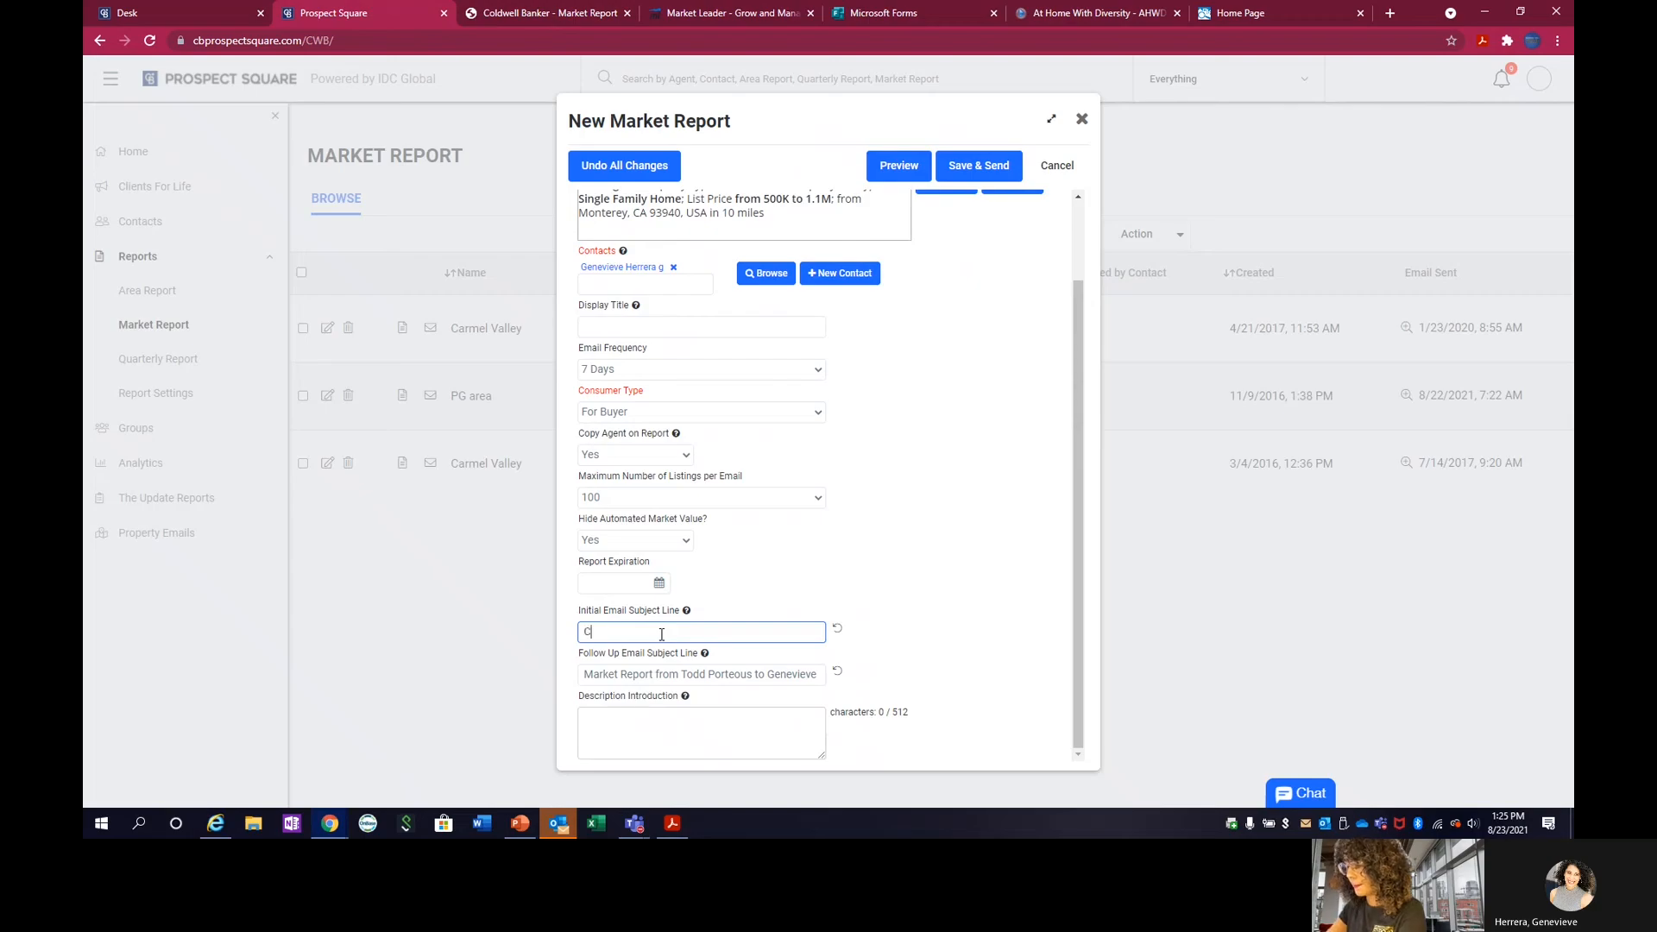
text(ustome S)
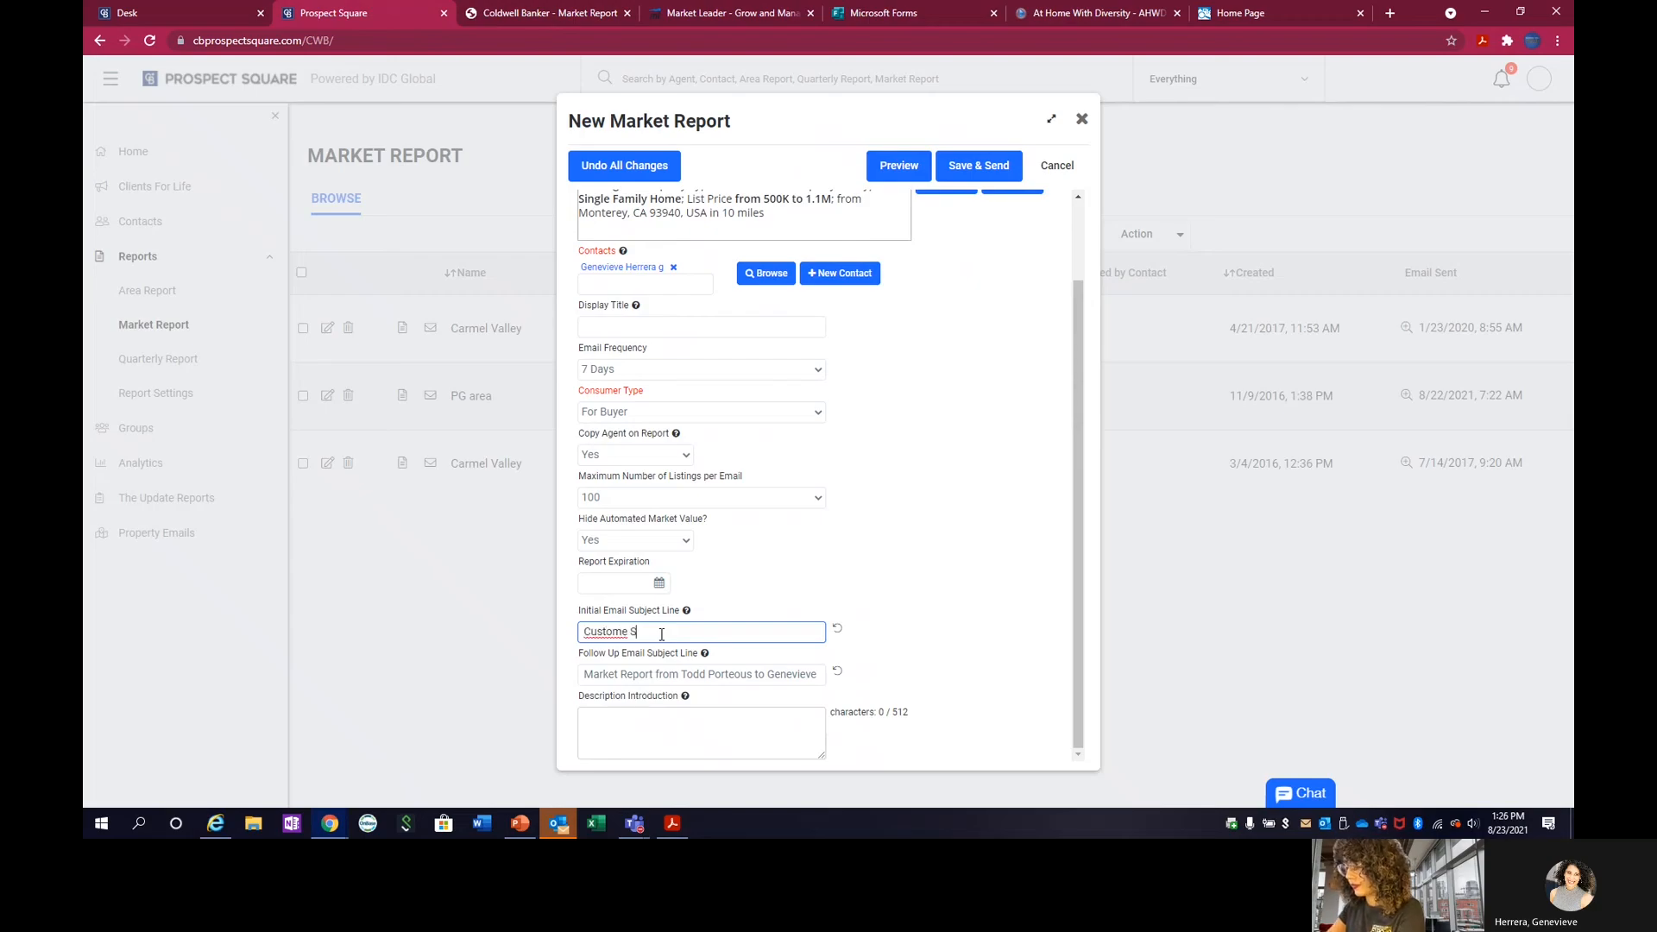
text(ubject Li)
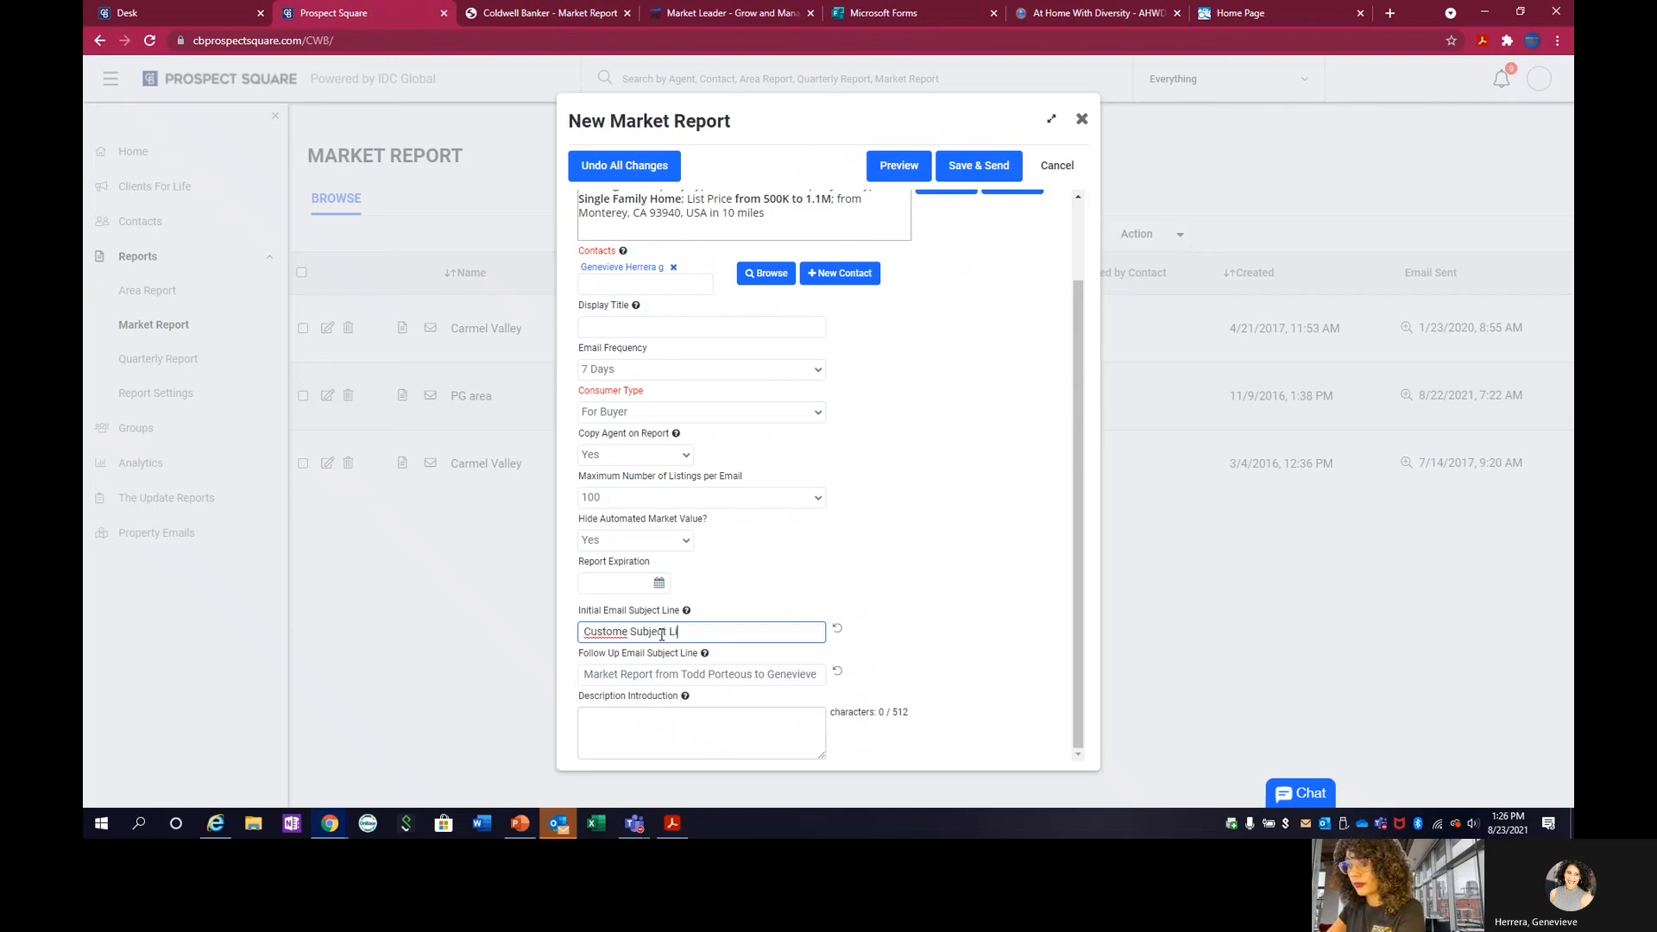
text(ne)
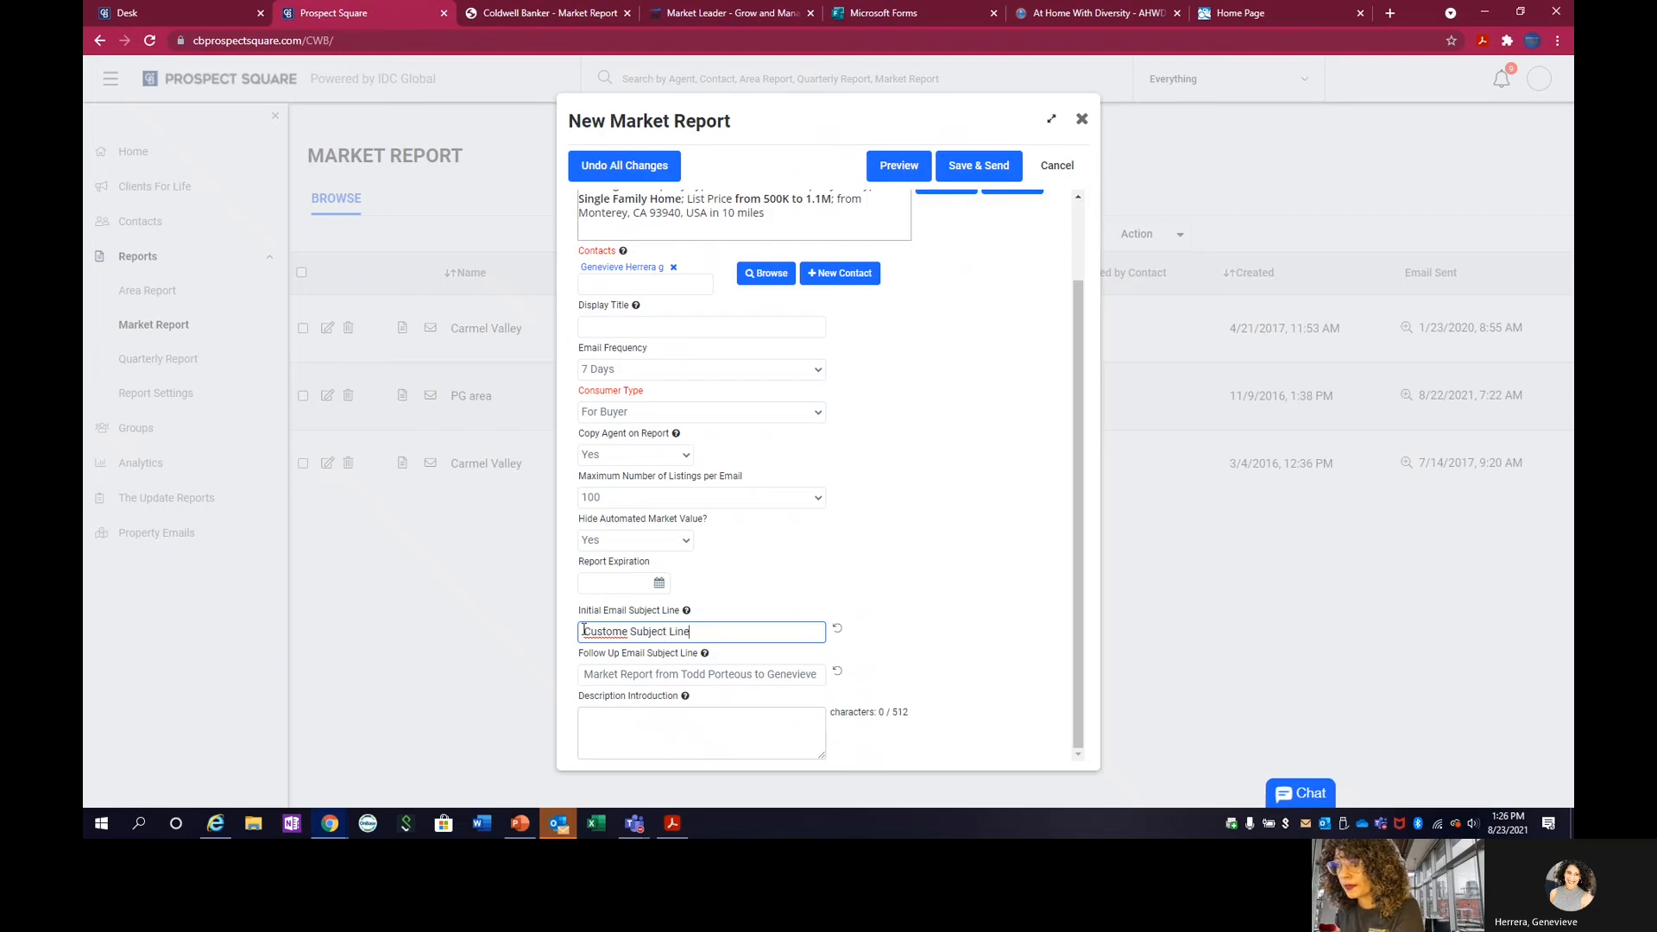
click(627, 632)
key(BackSpace)
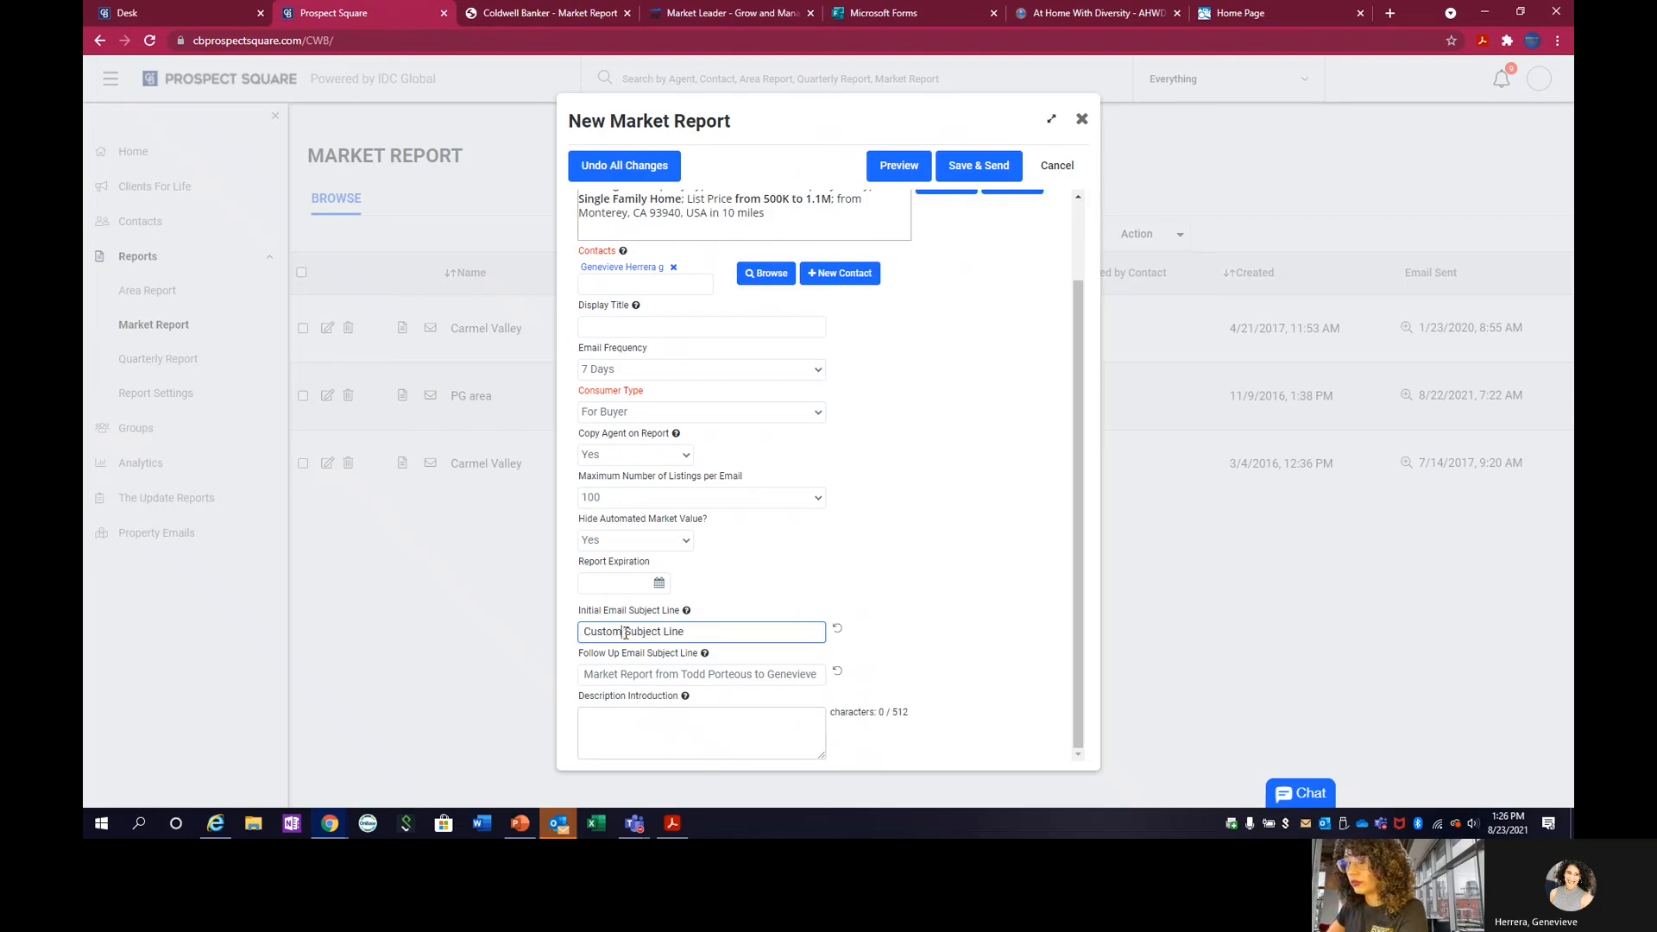
click(832, 566)
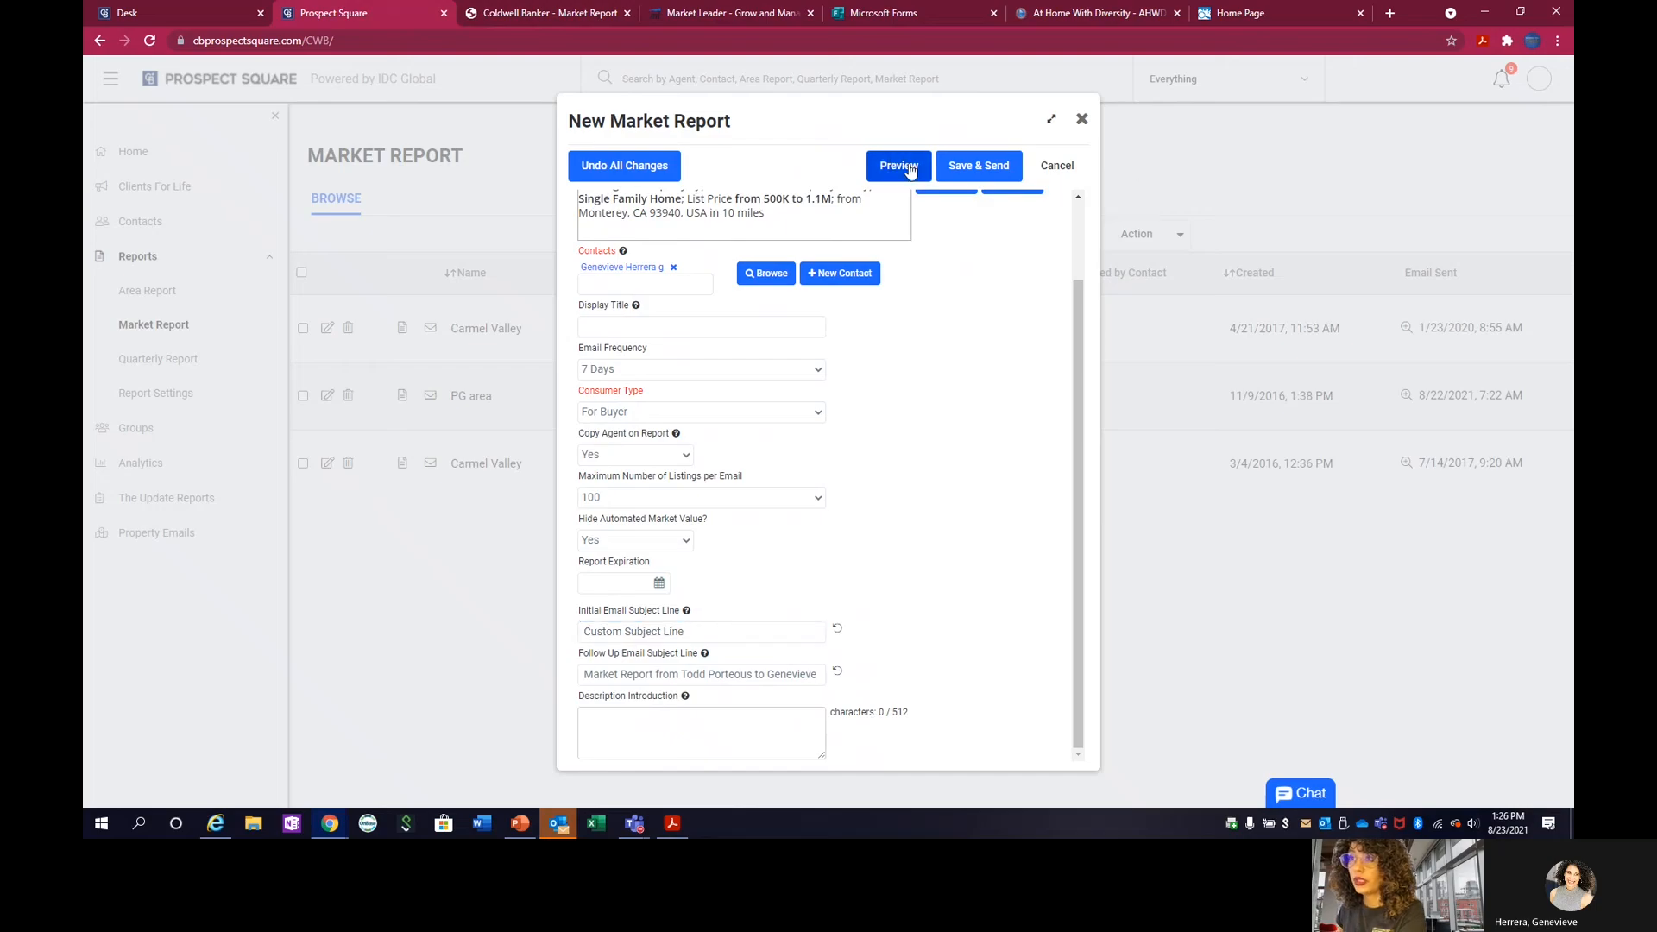
click(985, 178)
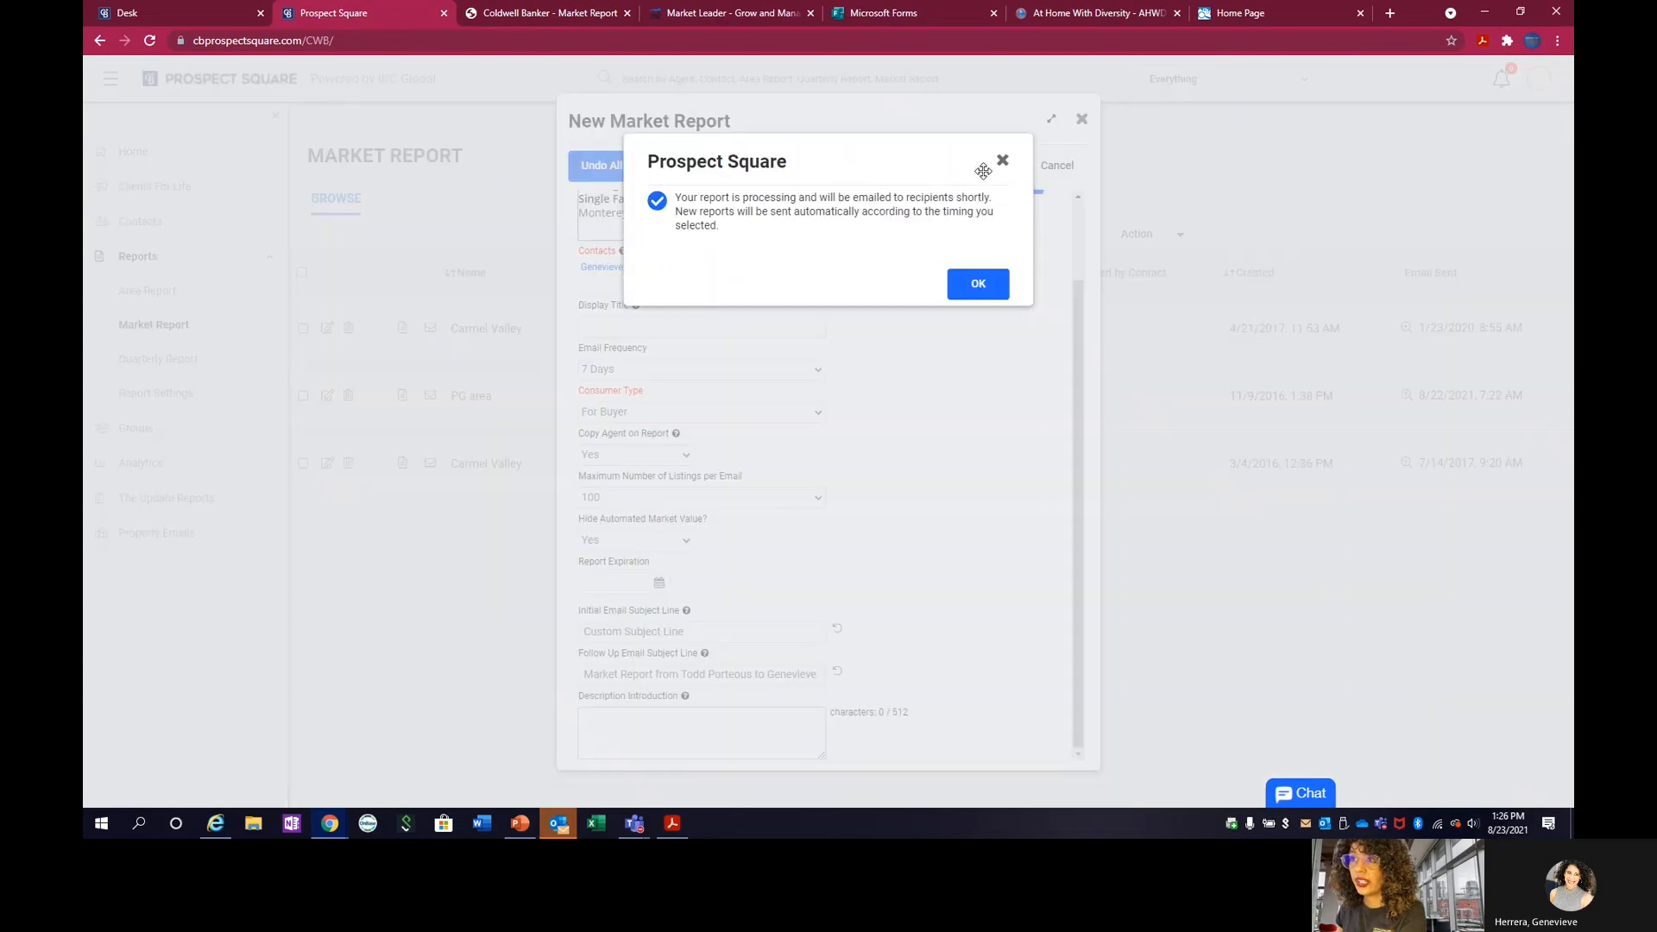
click(980, 285)
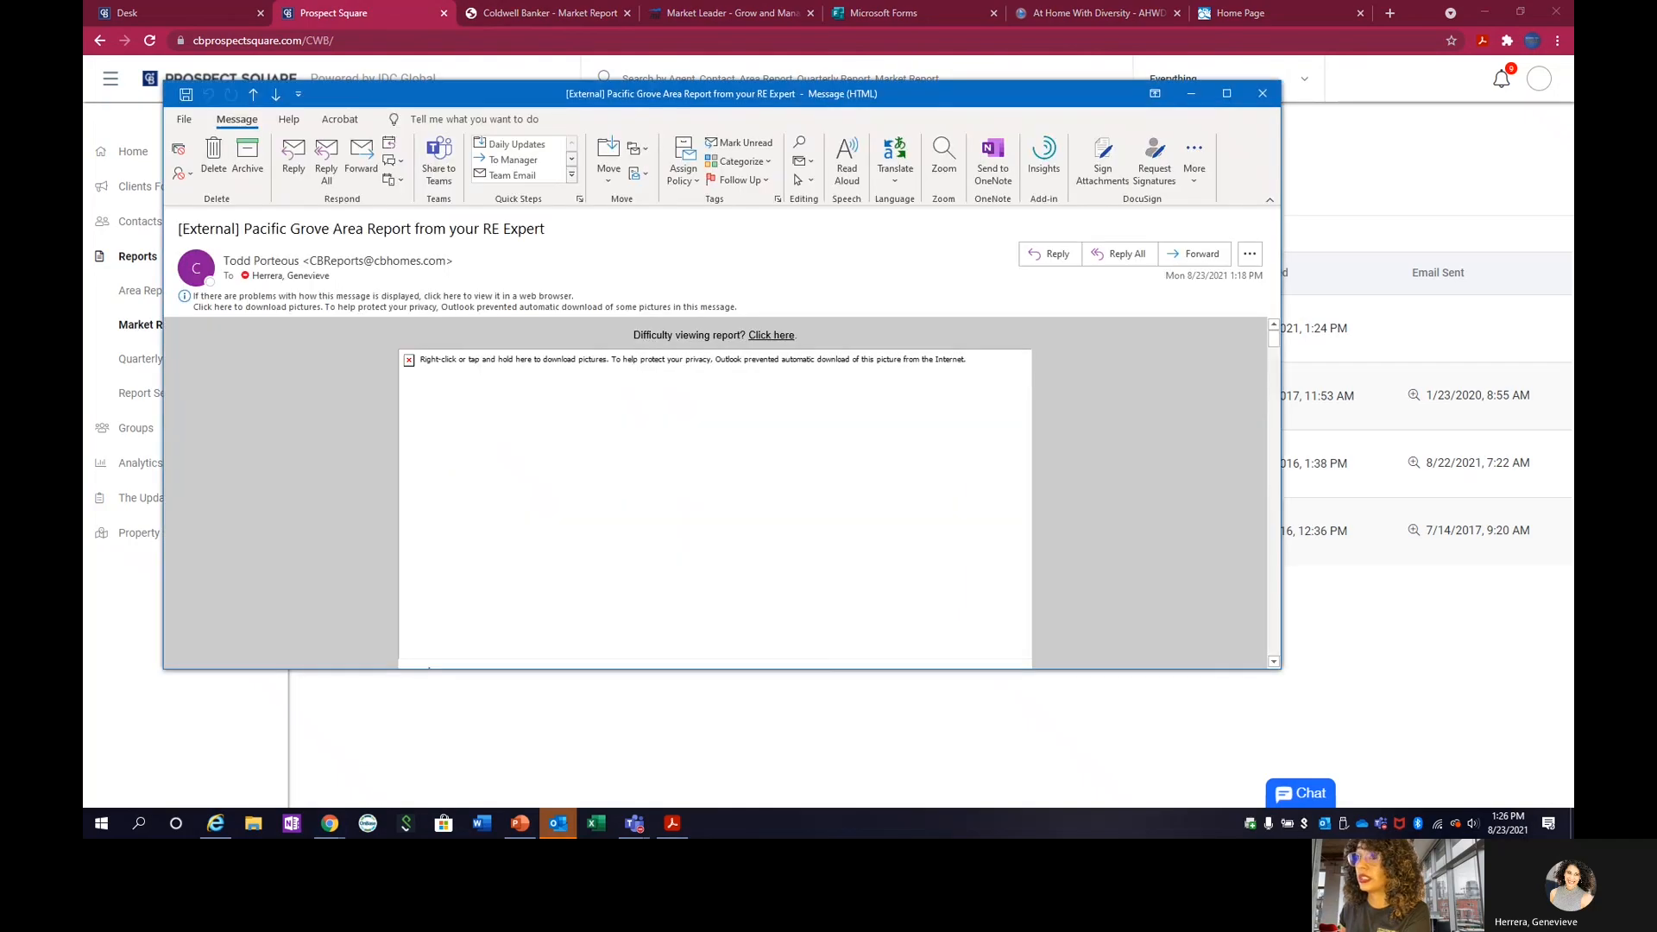
In the Outlook message with the Pacific Grove area report, download the blocked pictures and maximize the message window.
click(423, 306)
click(432, 322)
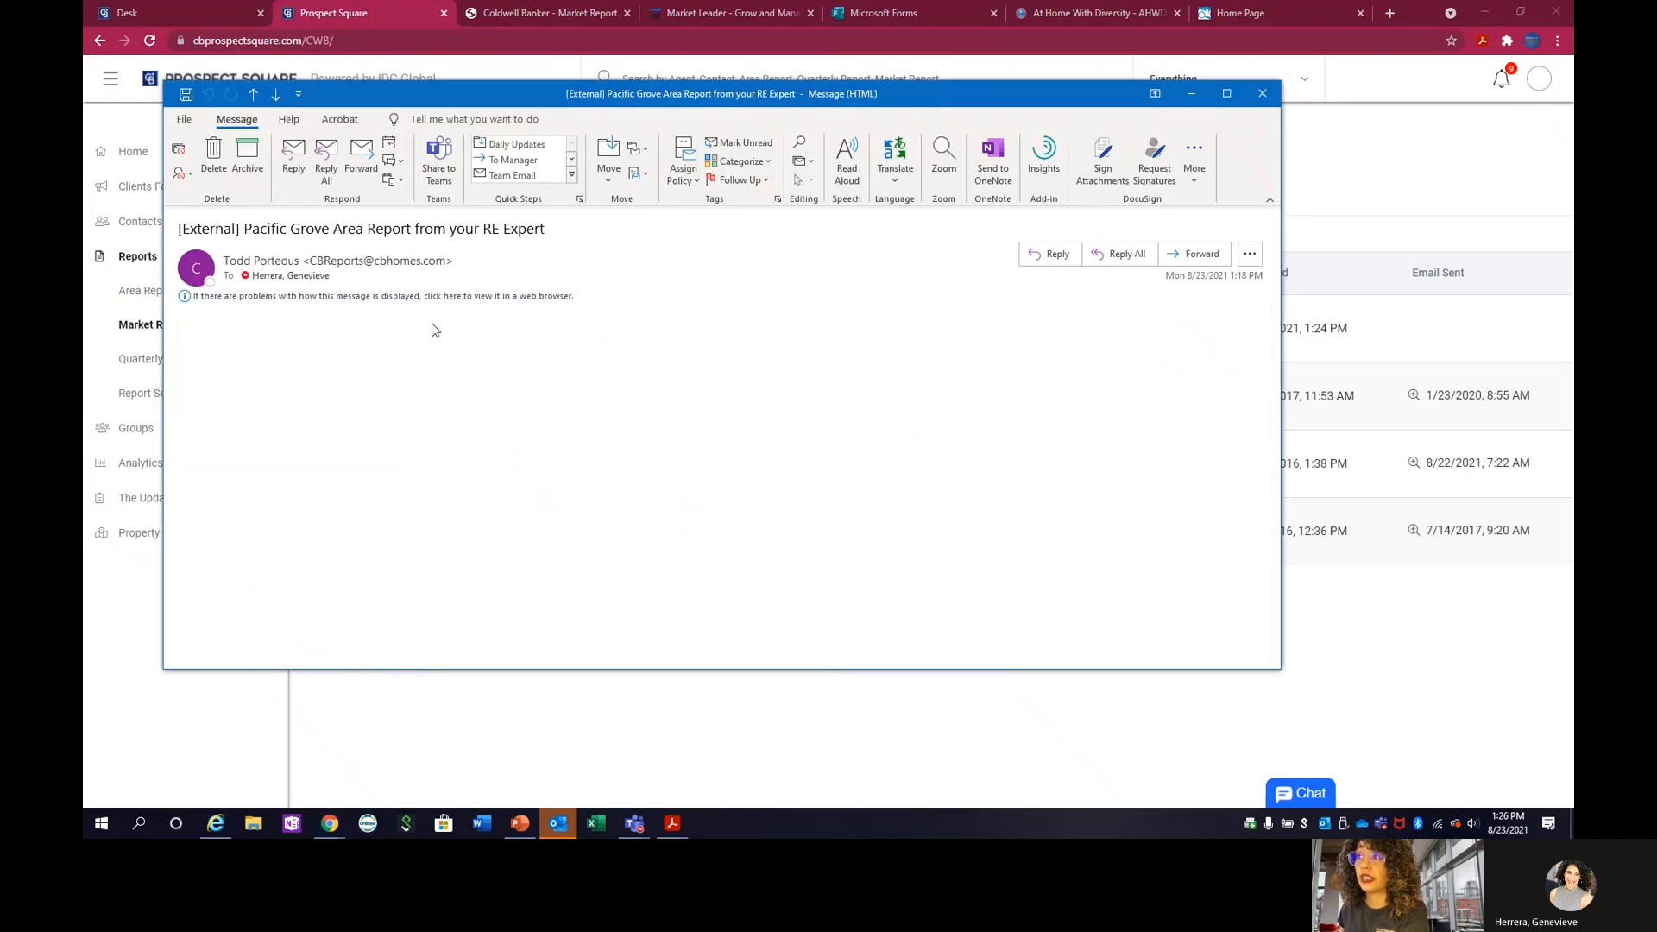
click(1226, 93)
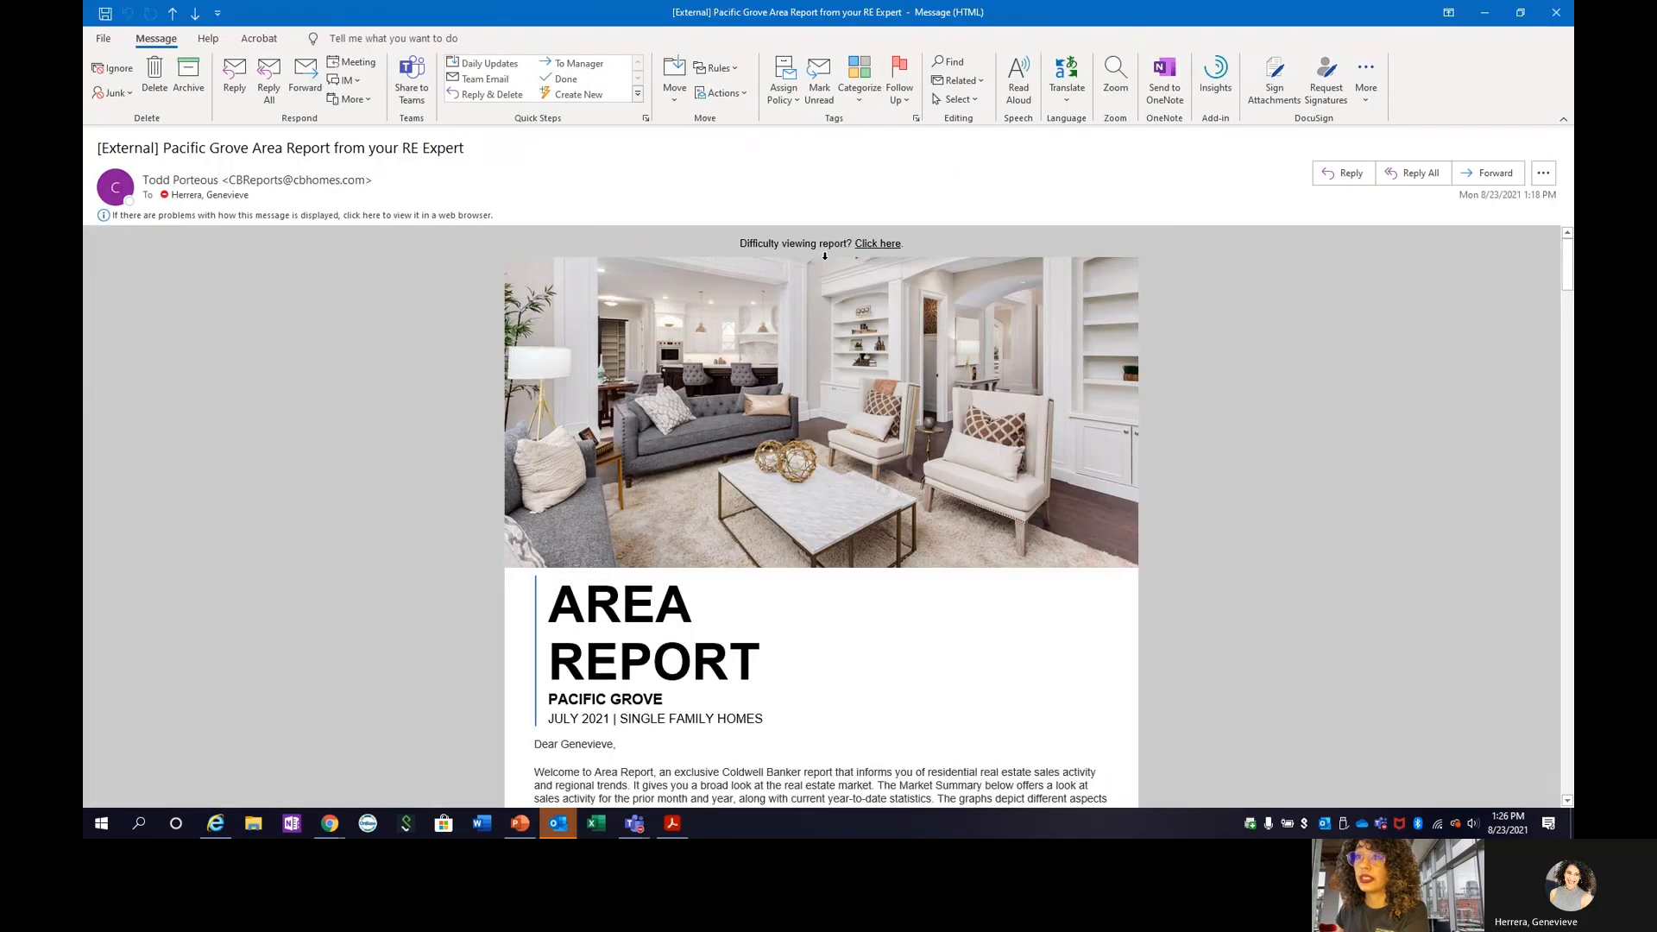
Examine the emailed area report's introduction, snapshot, full market summary, price charts and absorption rate, and minimize the message.
scroll(554, 462, down, 3)
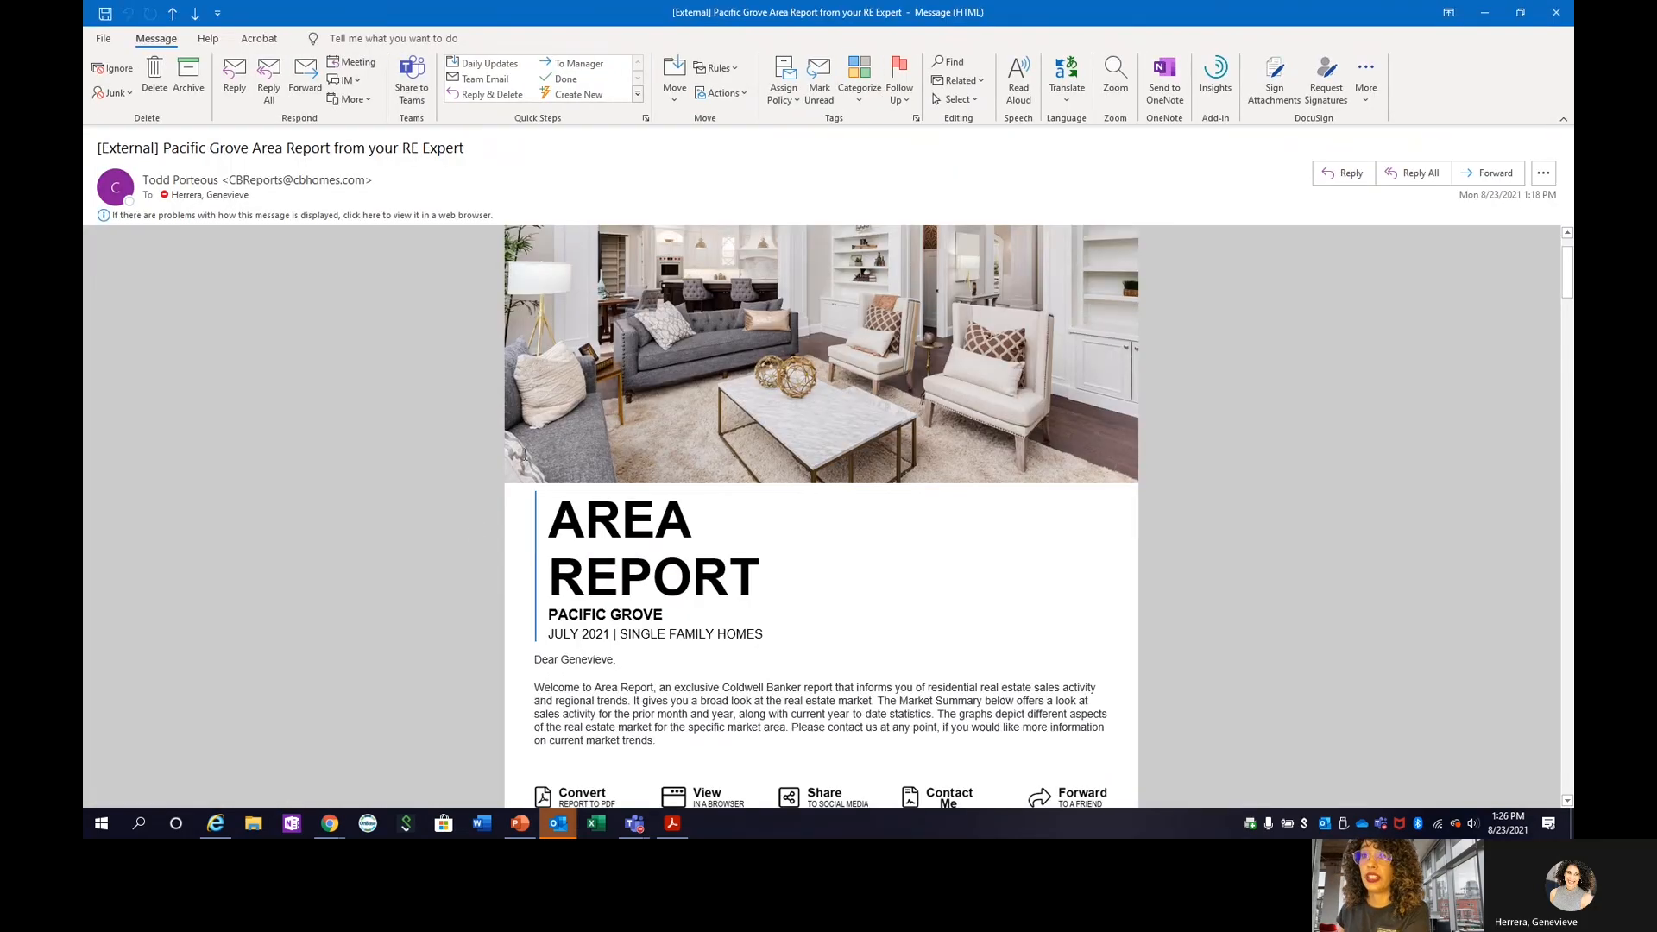
scroll(527, 377, down, 5)
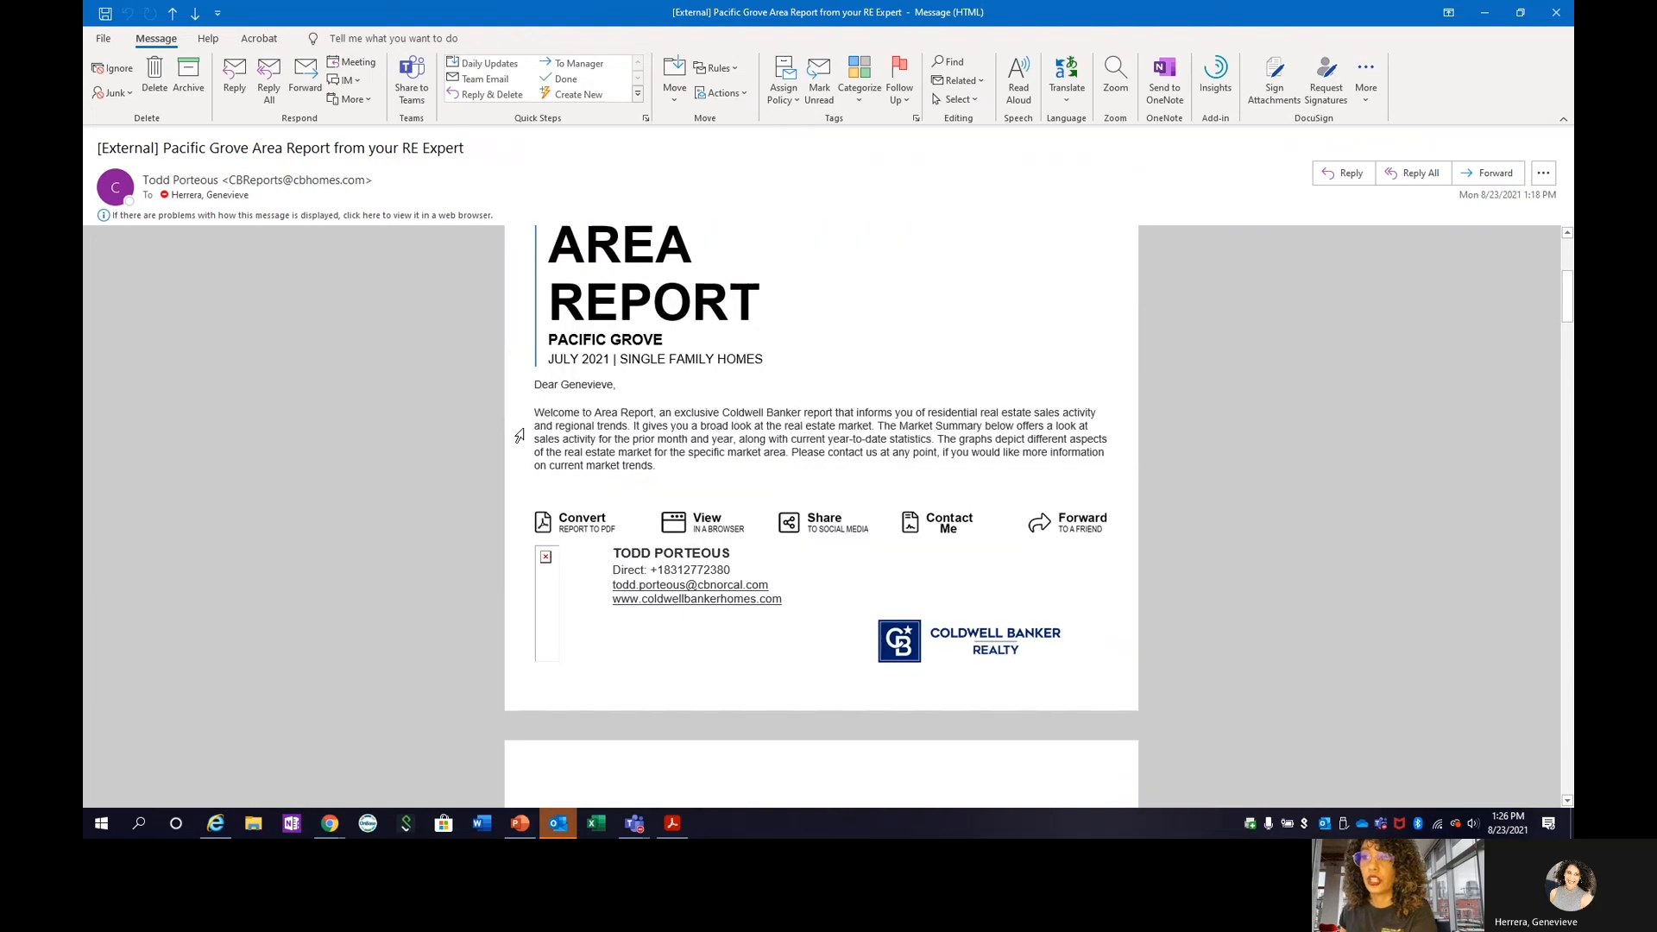
scroll(489, 438, down, 12)
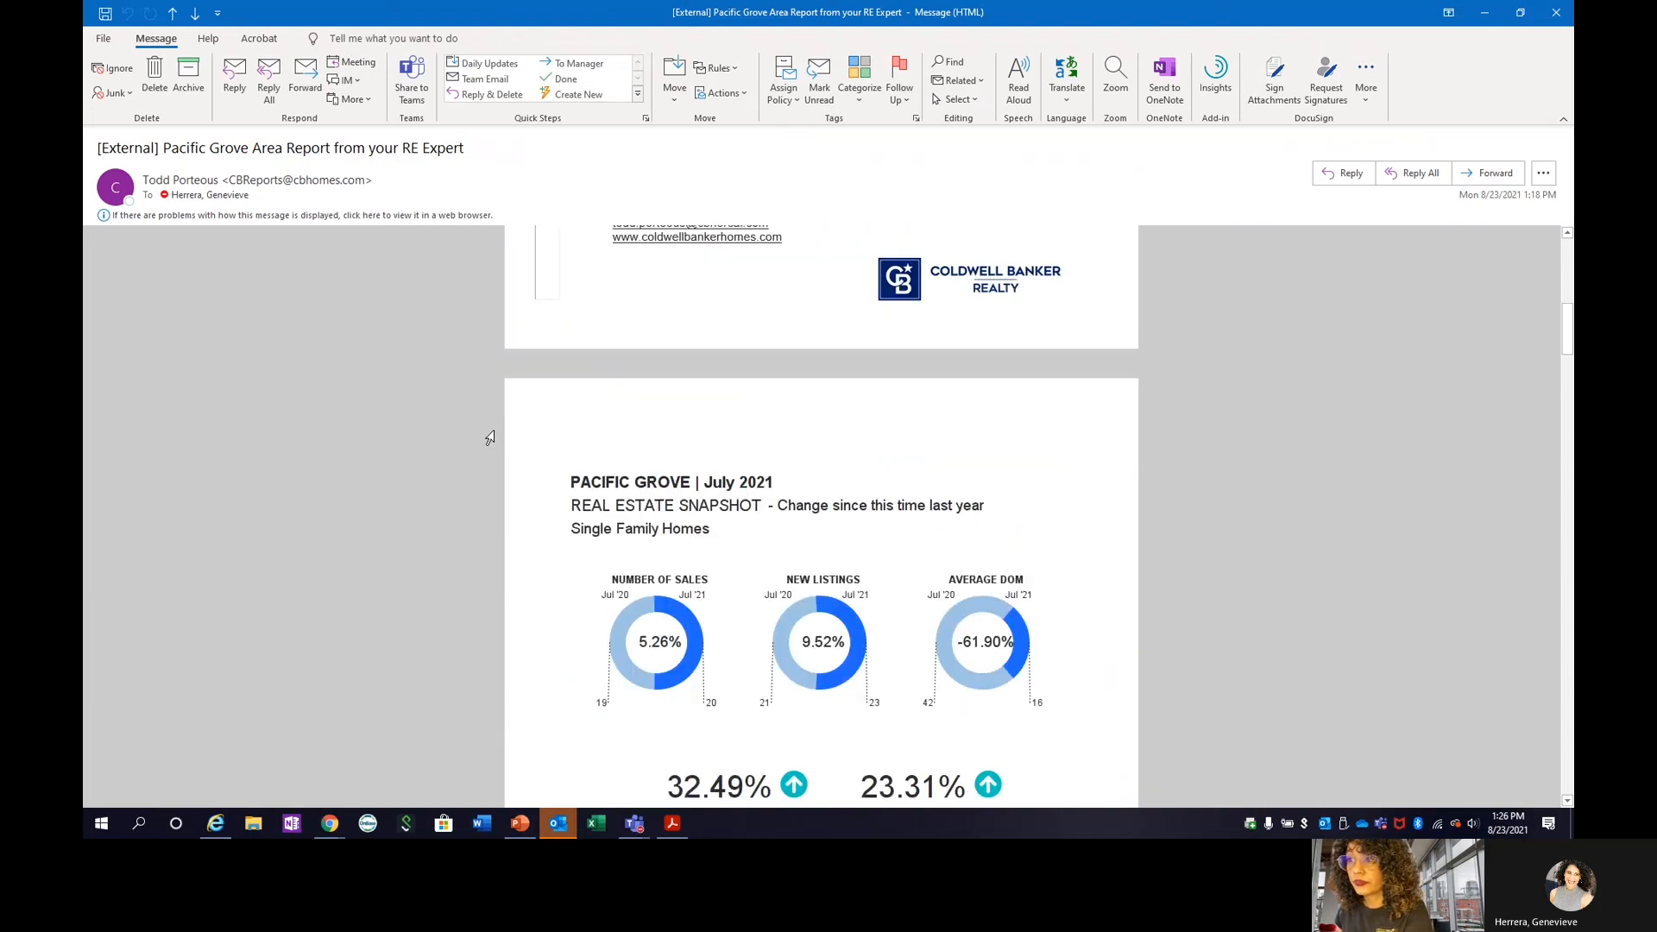
scroll(489, 437, down, 14)
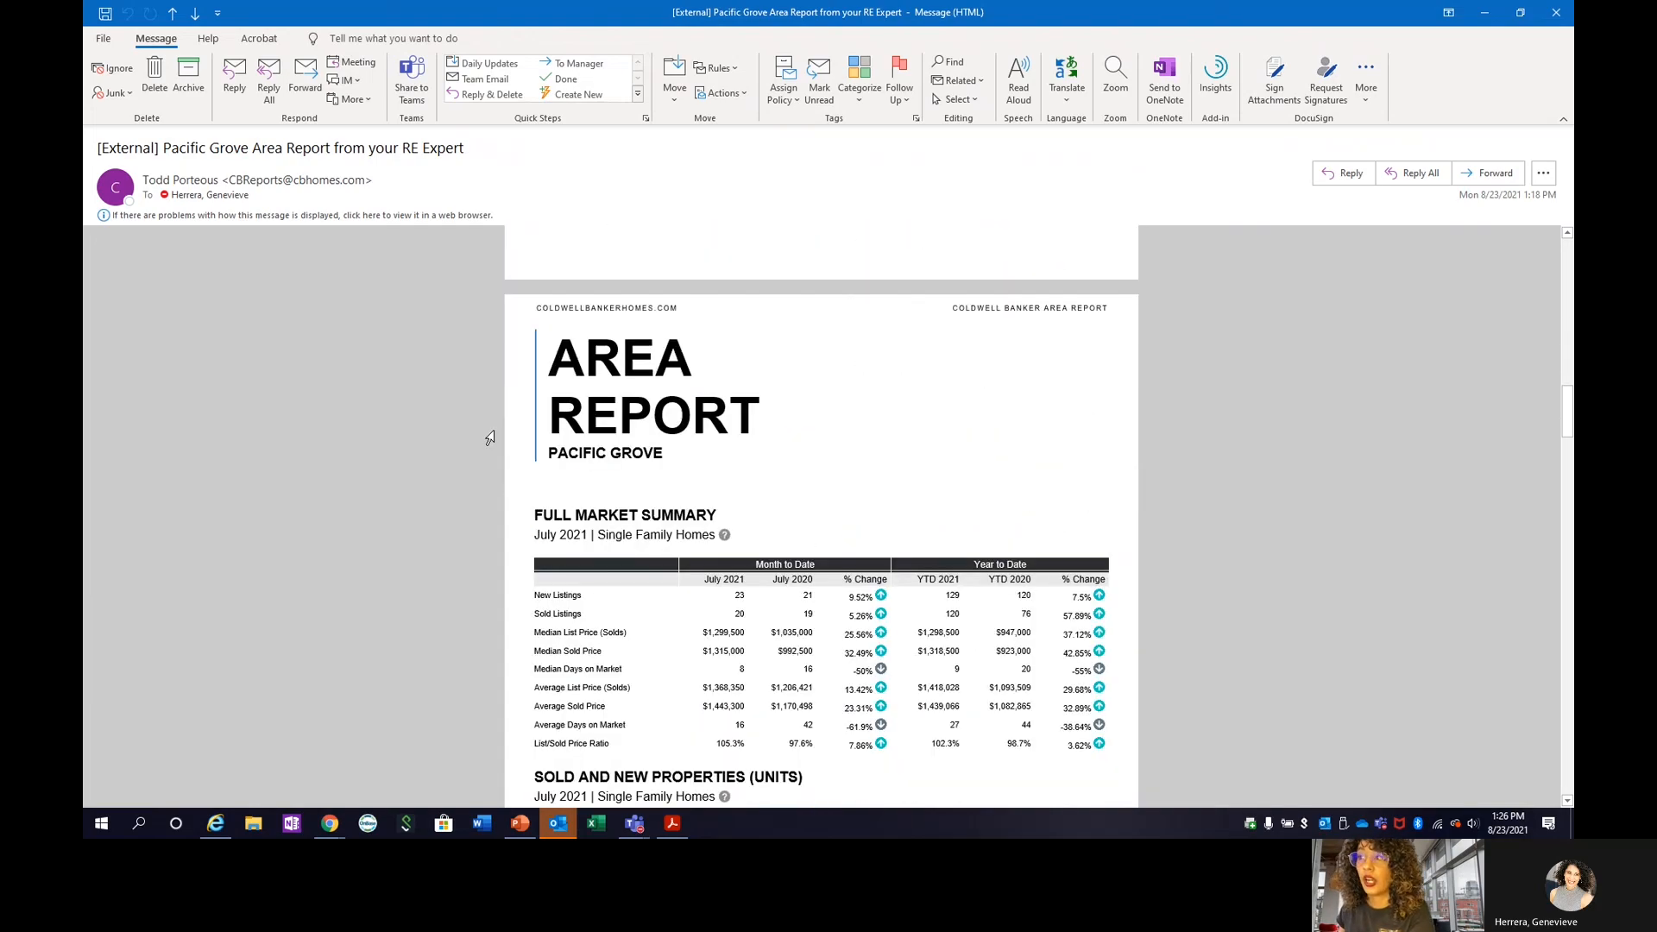
scroll(489, 438, down, 16)
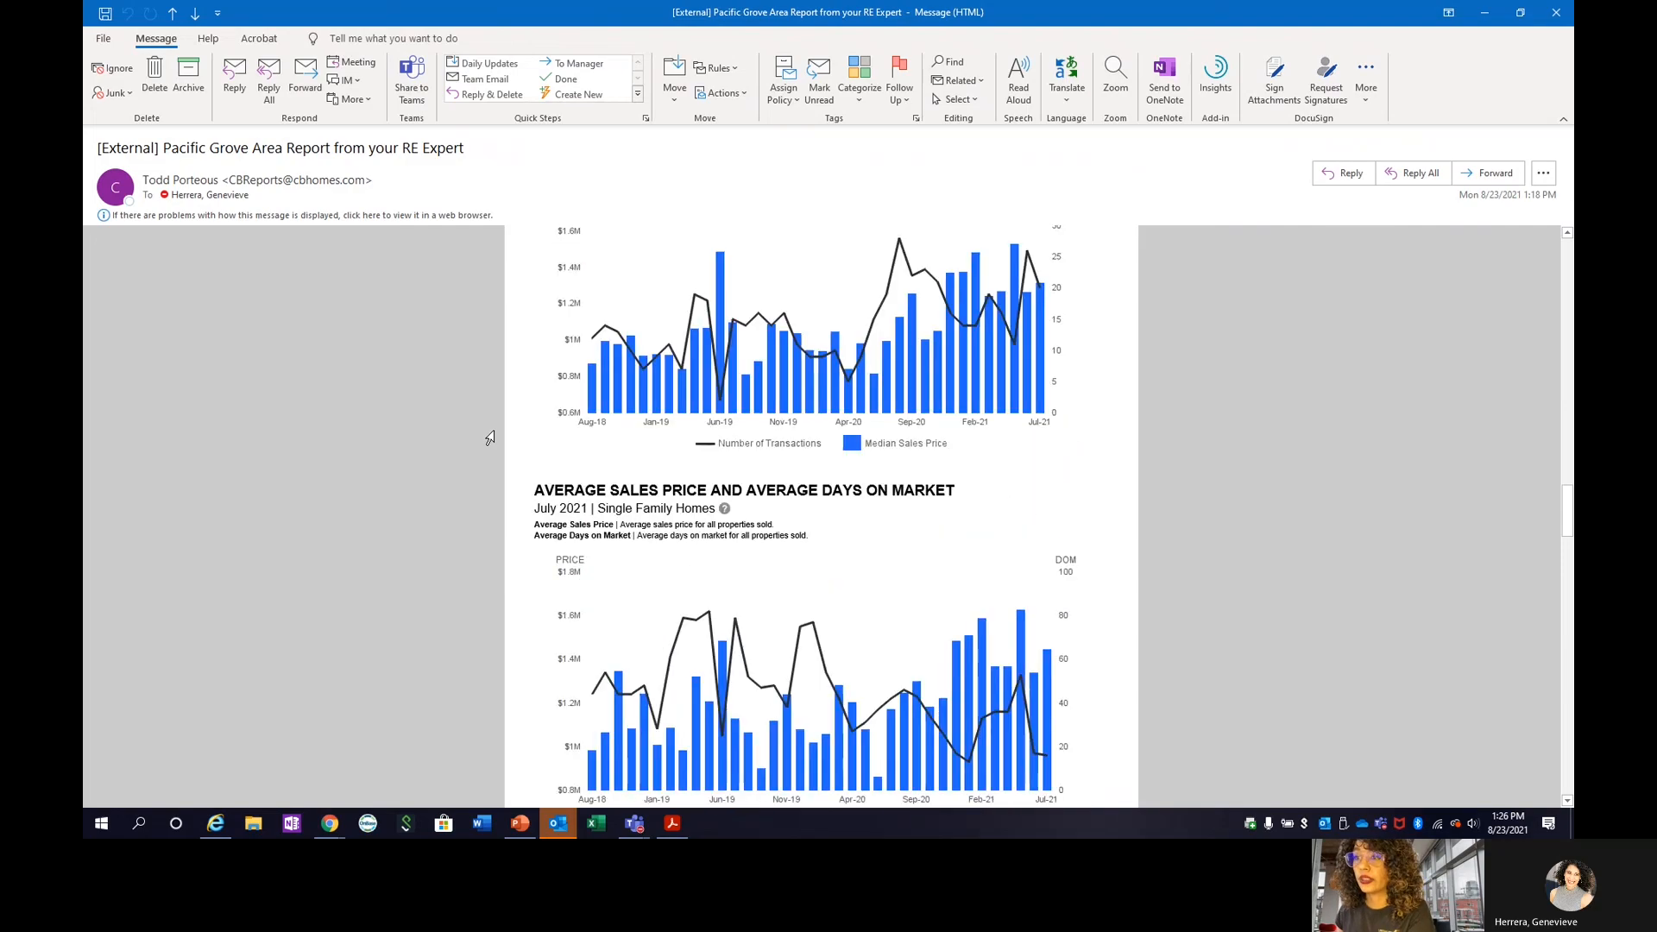
scroll(490, 437, down, 14)
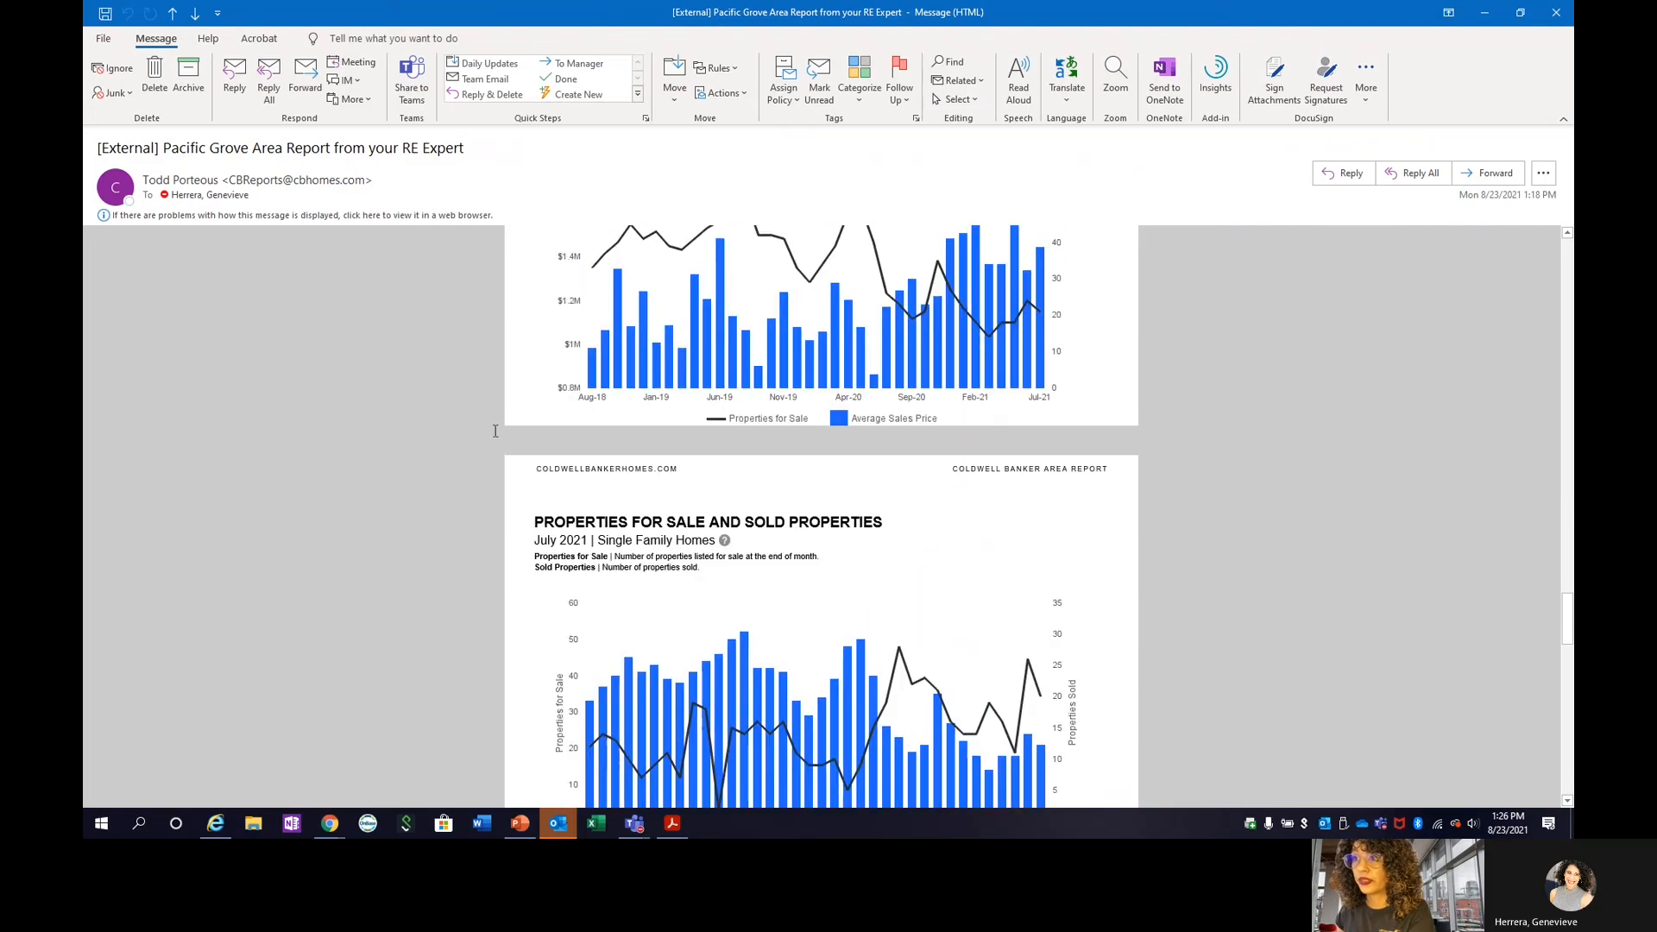
scroll(489, 438, down, 15)
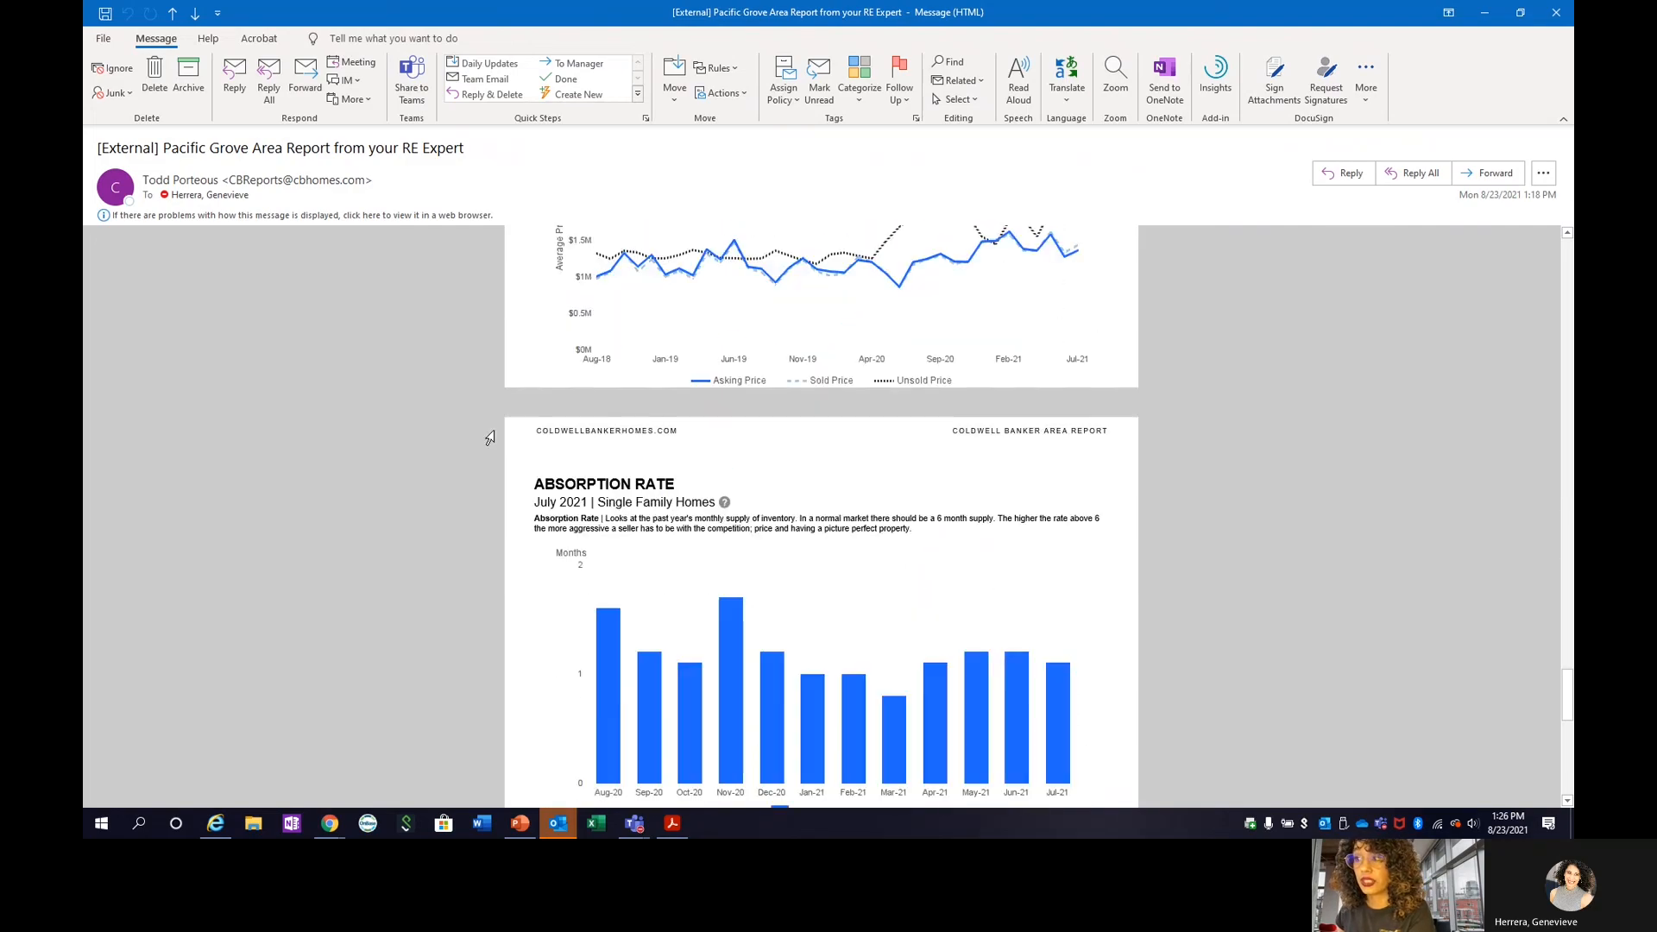
scroll(489, 437, down, 1)
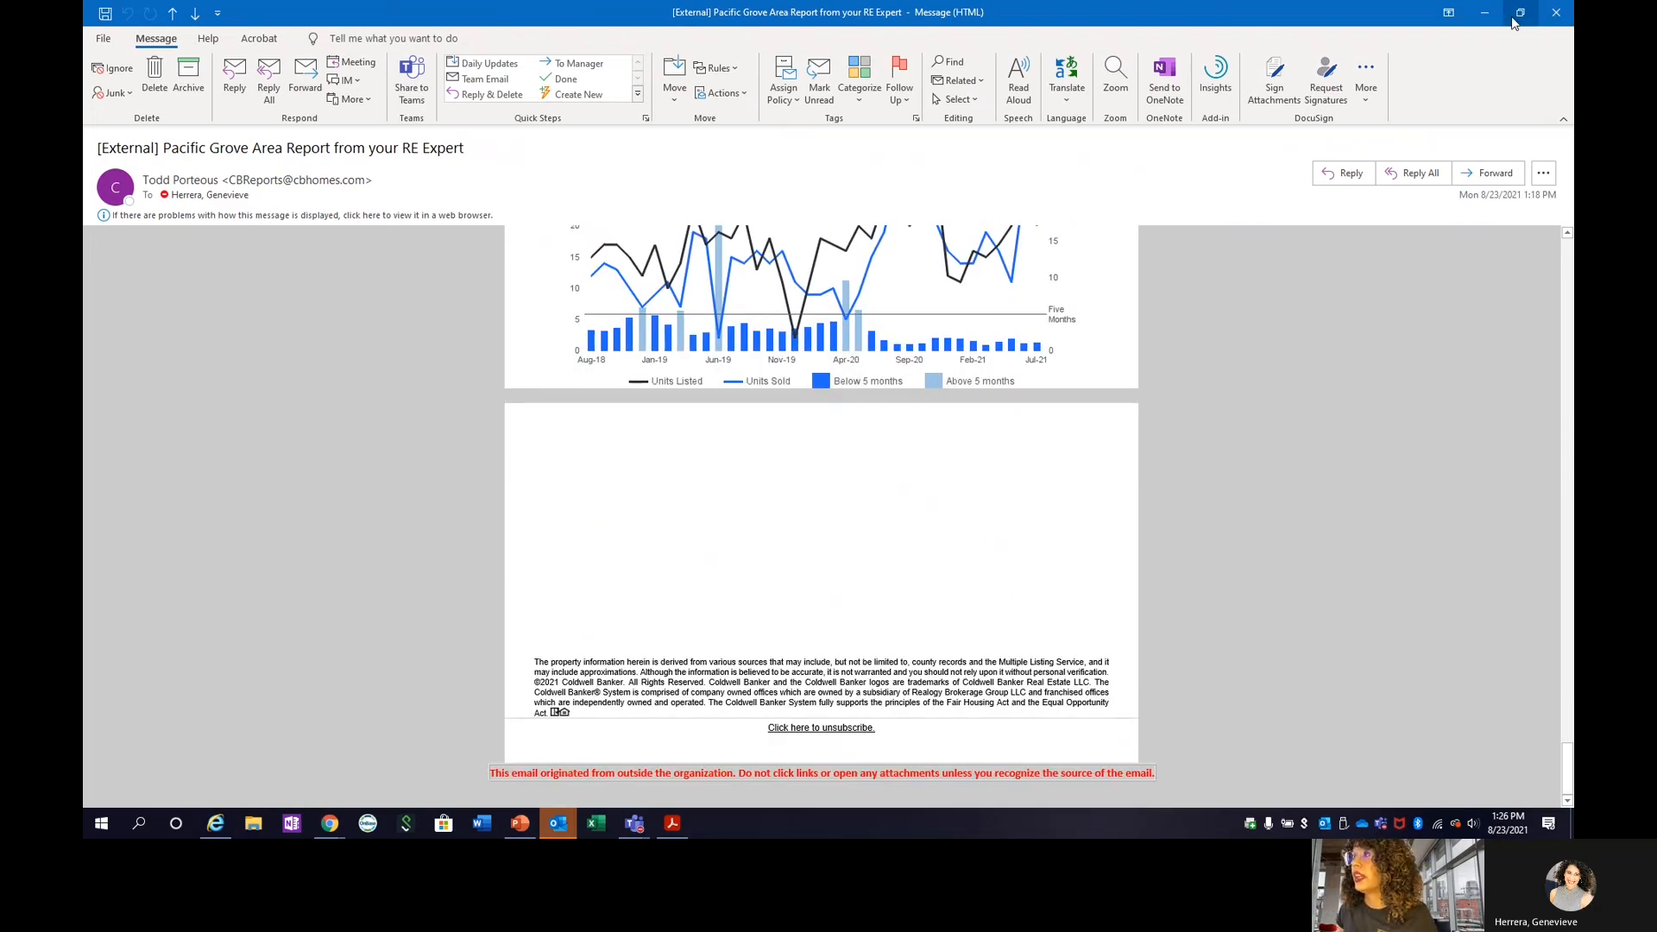
click(1485, 12)
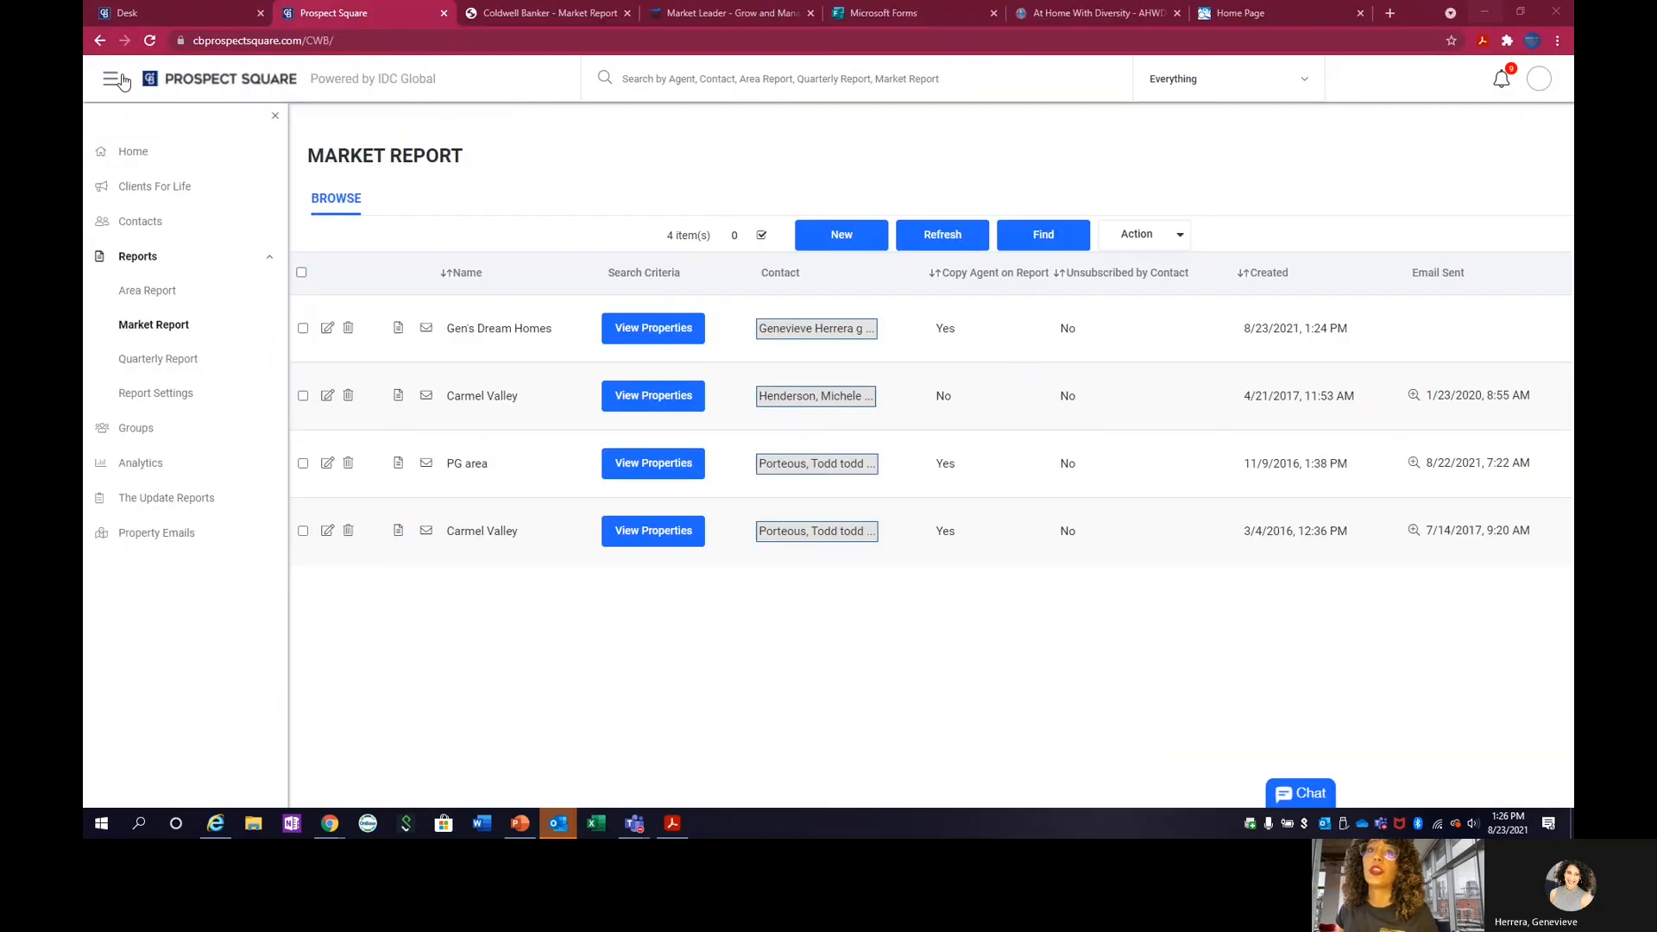
Reload Prospect Square and check the first contact's area, market and quarterly report unsubscribe status in the contacts list.
click(130, 250)
click(131, 224)
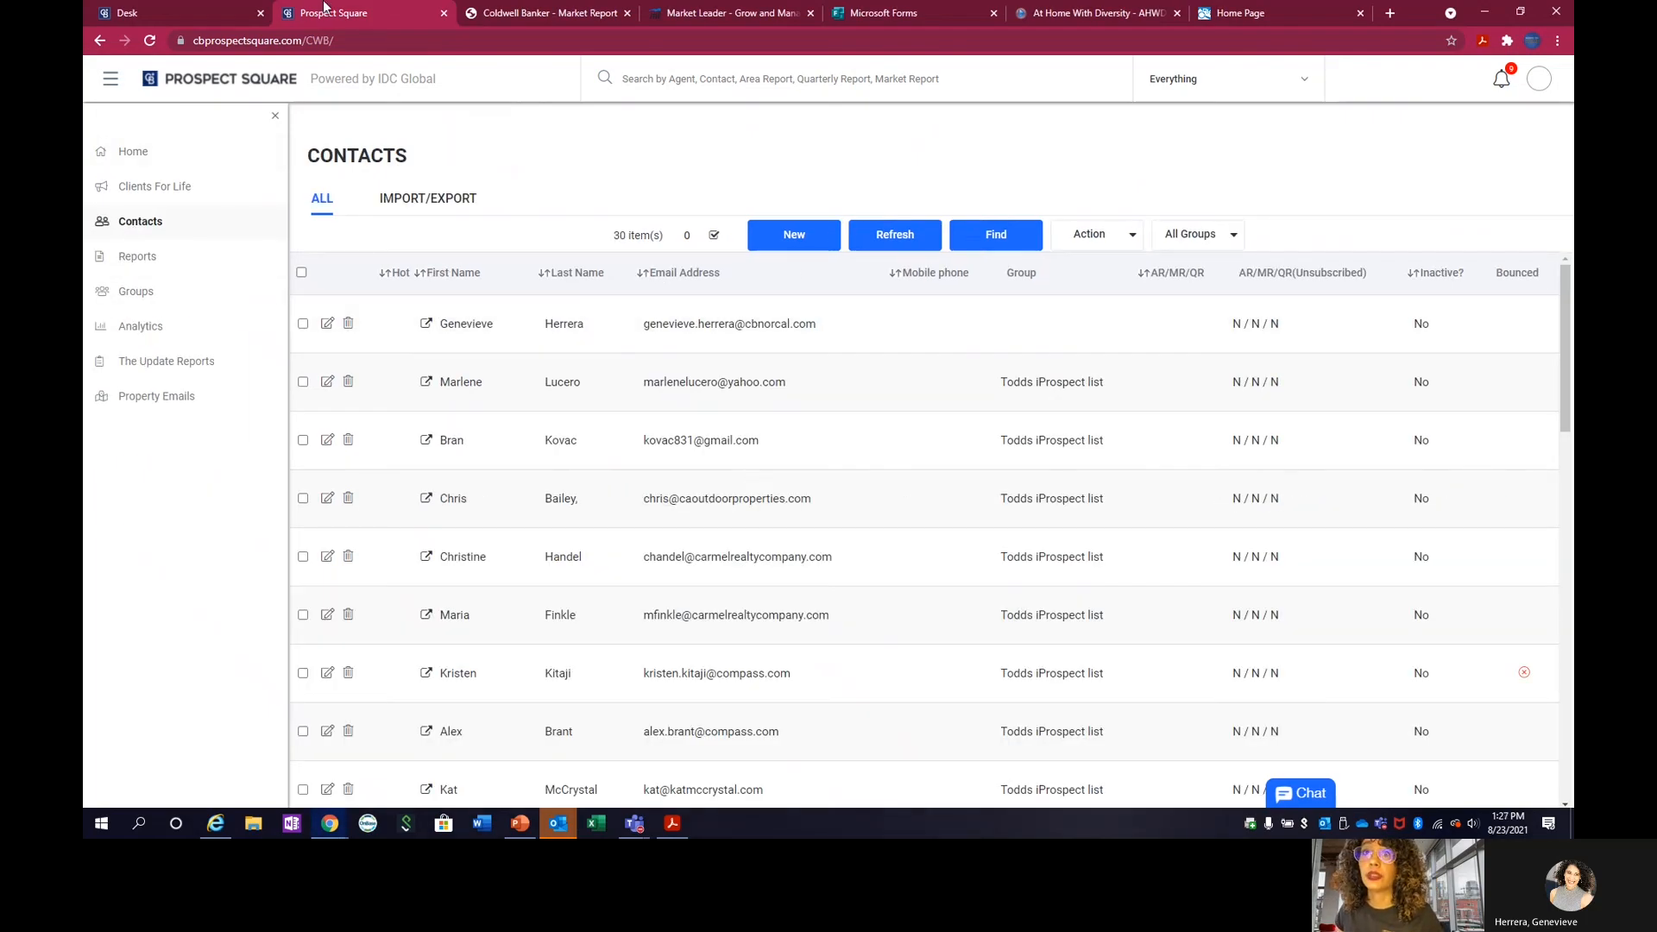
click(149, 41)
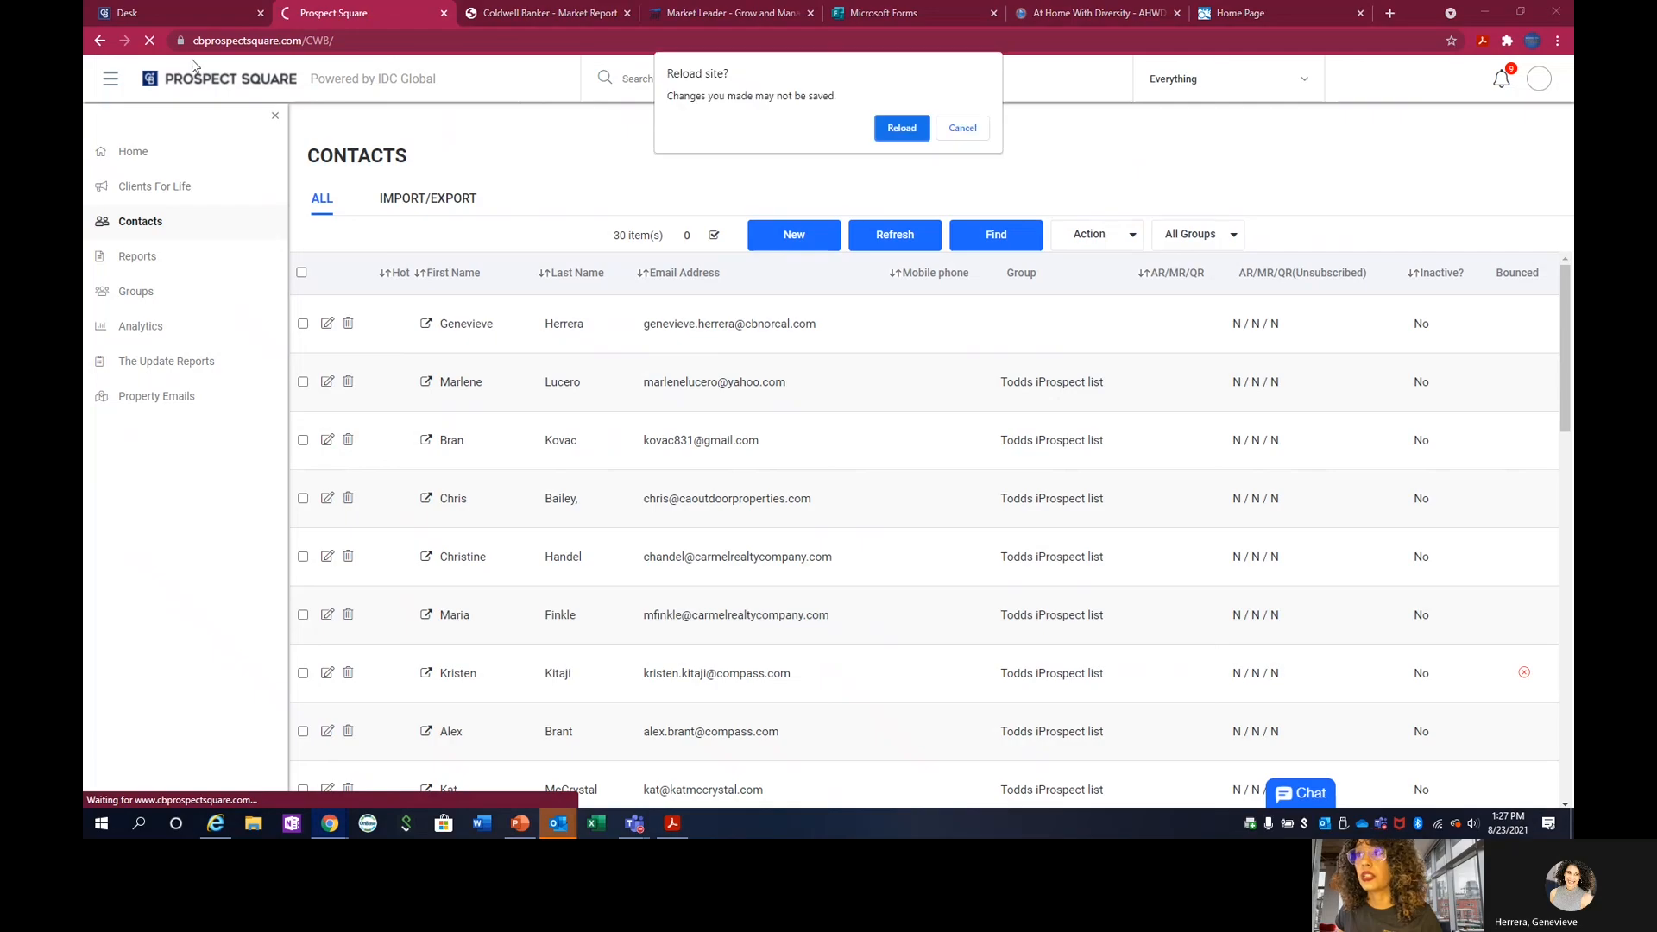
click(902, 130)
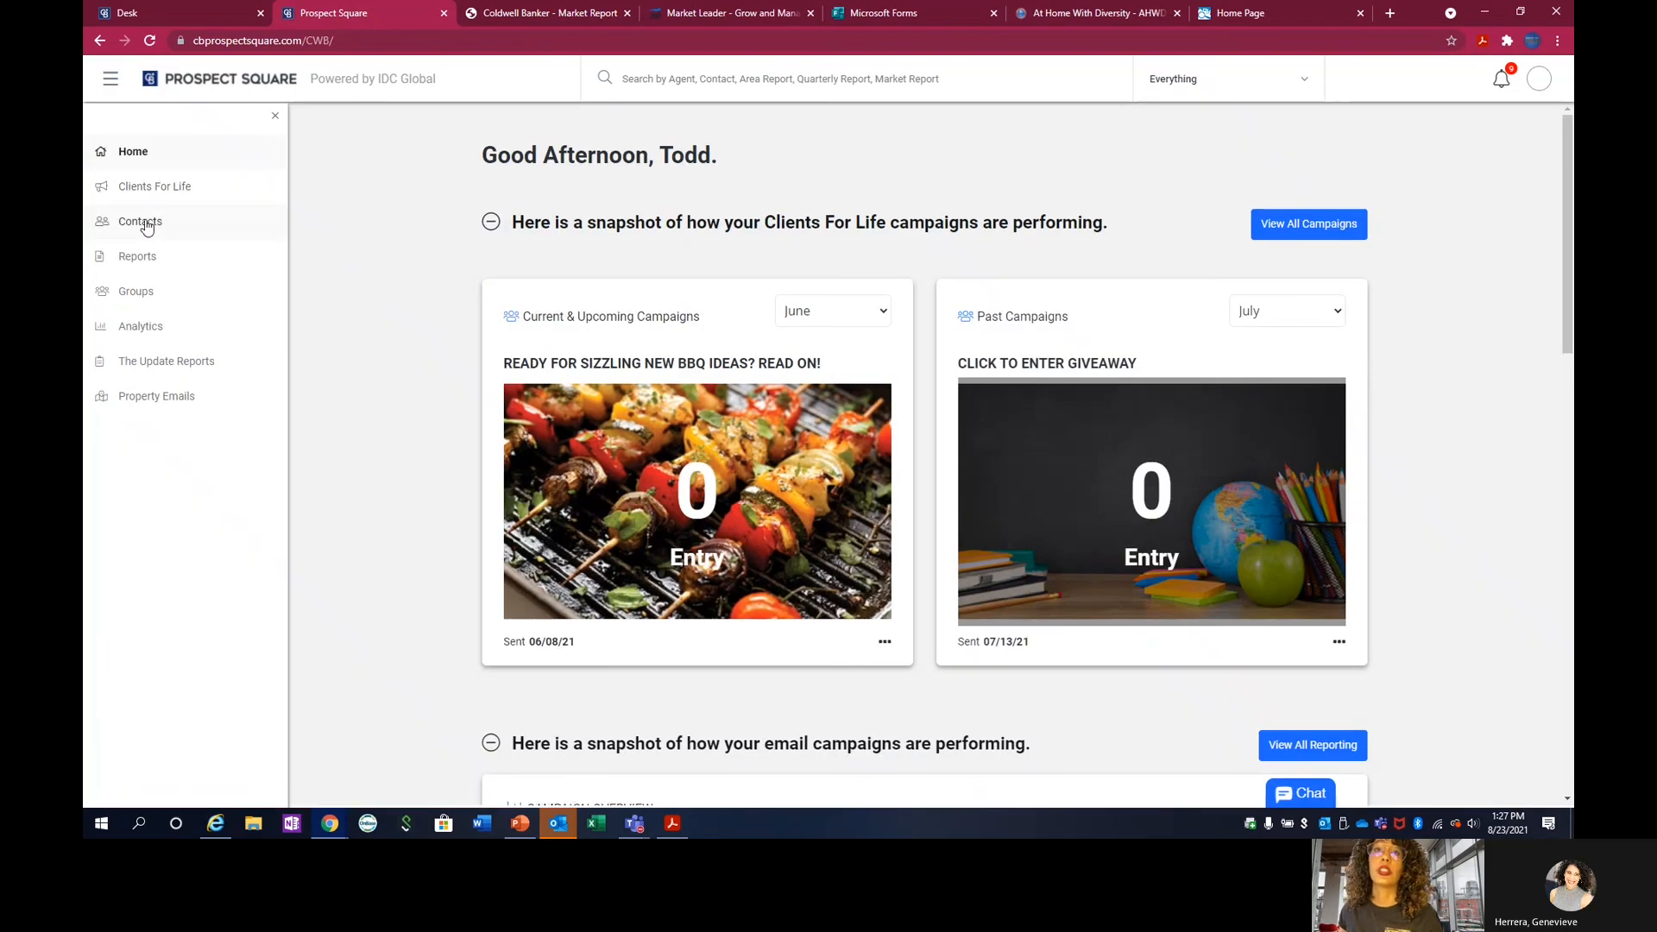
click(145, 222)
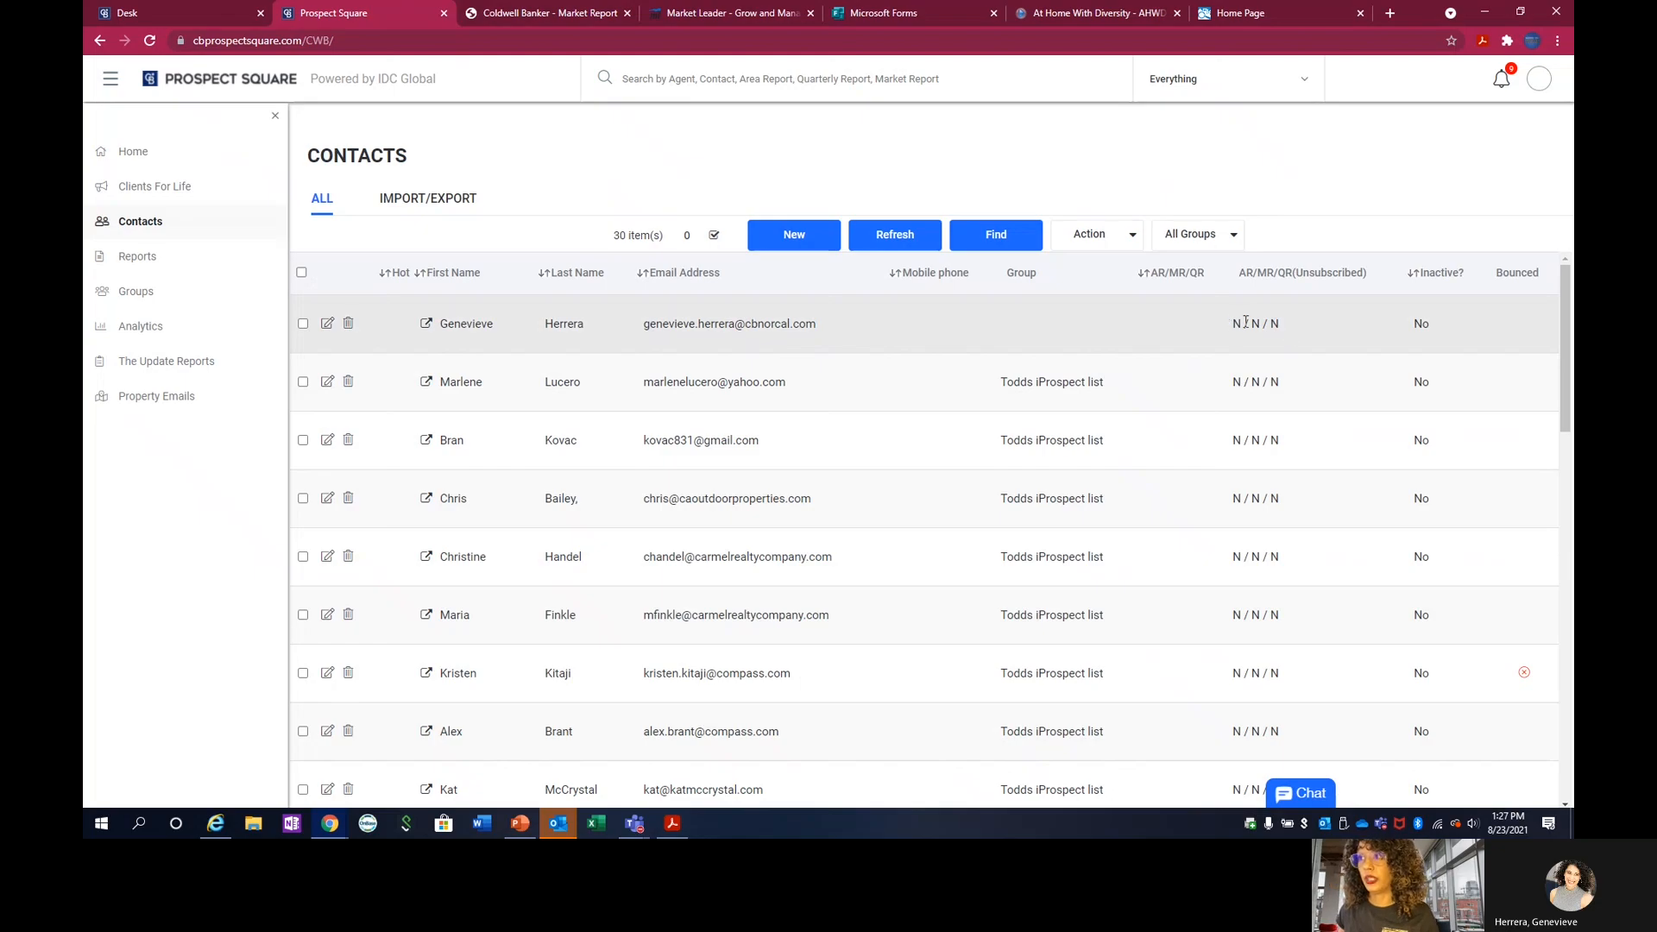
drag(1235, 321, 1290, 325)
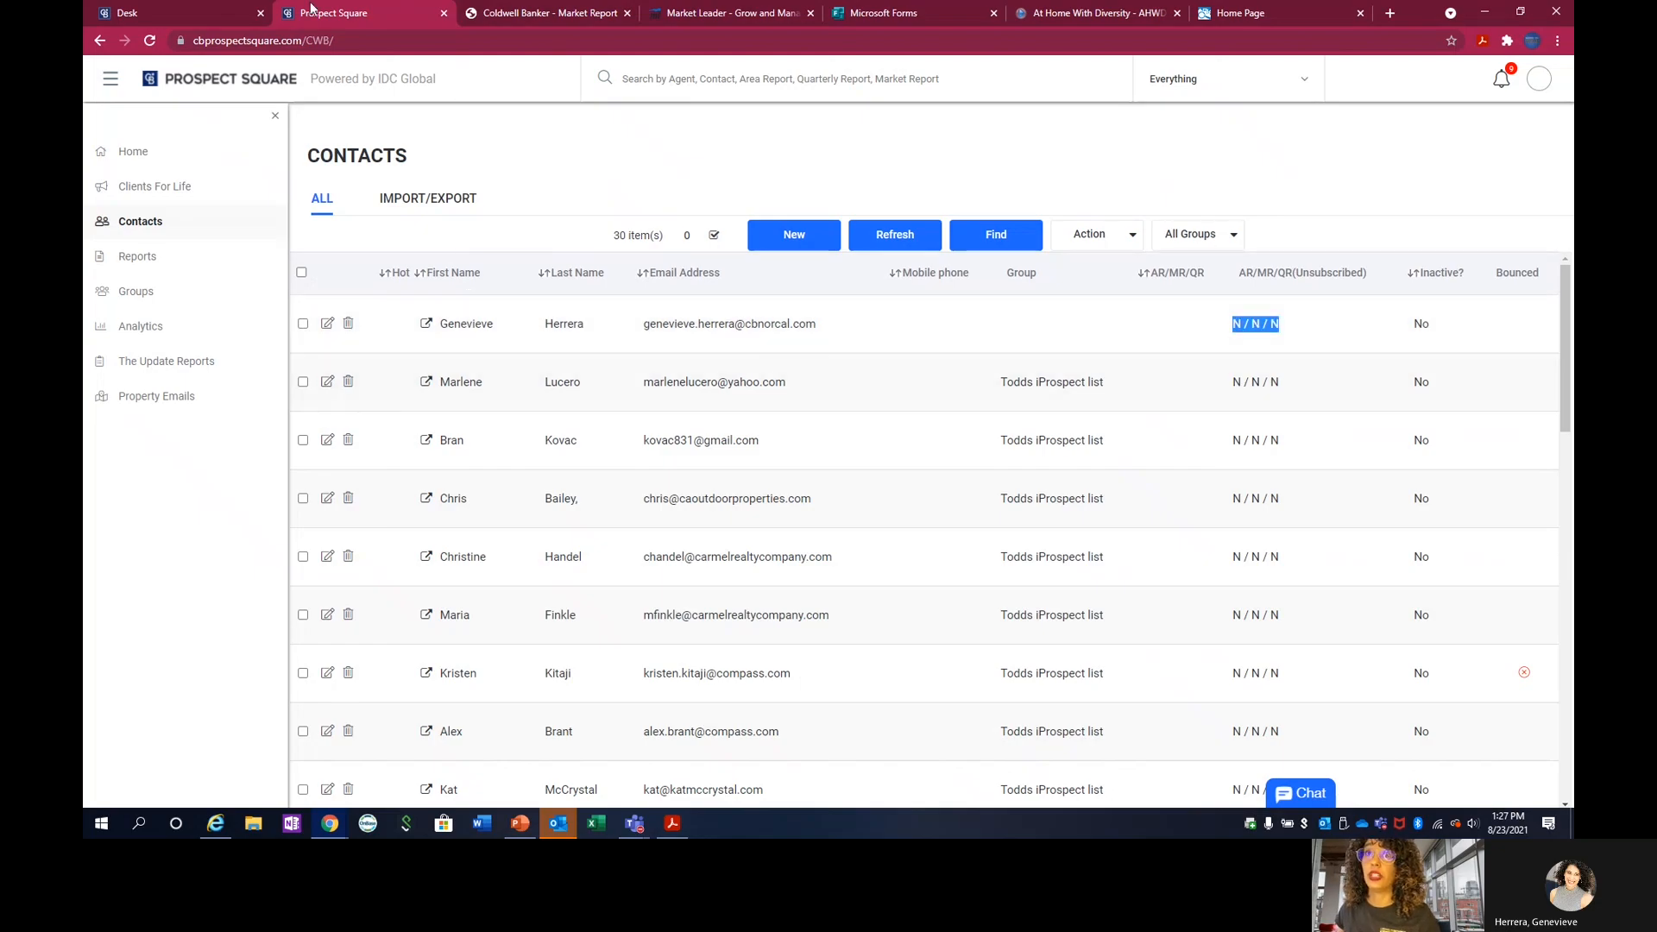
Switch to the Desk home page.
click(198, 13)
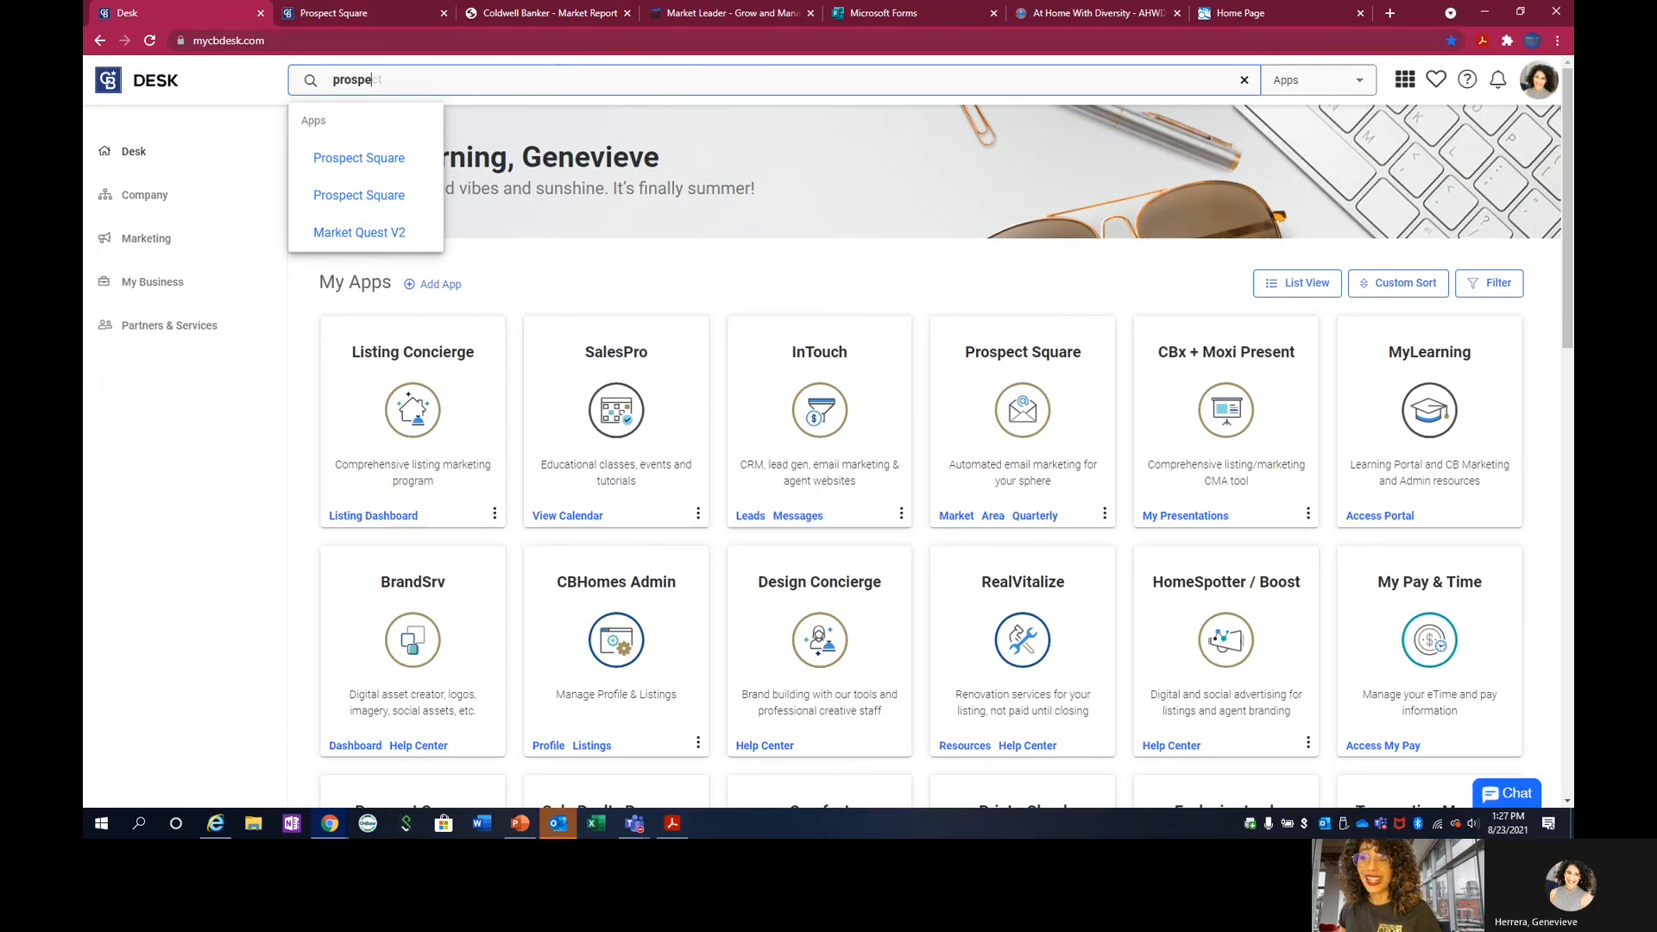